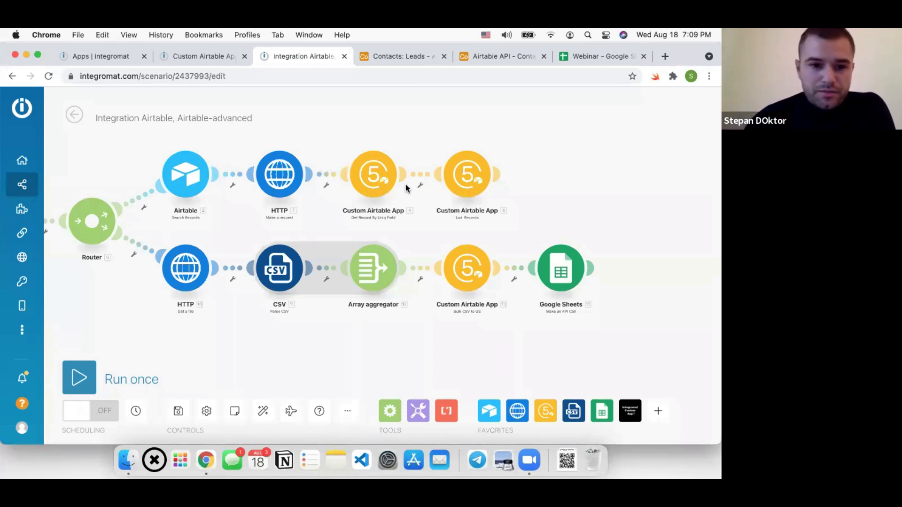
pyautogui.hscroll(3, 501, 185)
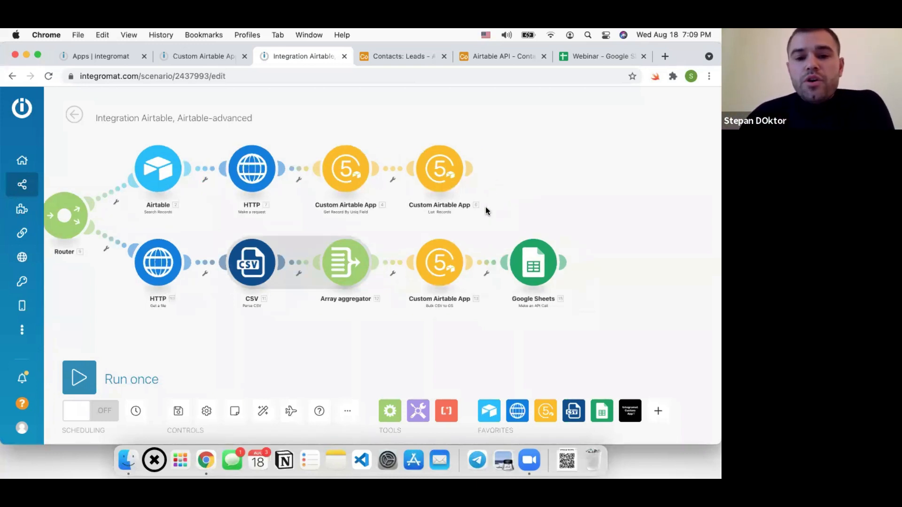
pyautogui.hscroll(4, 491, 204)
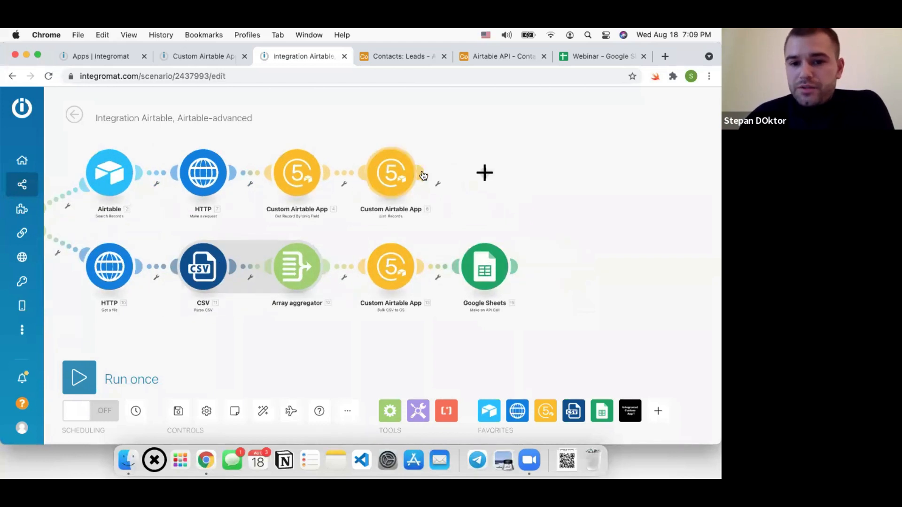
pyautogui.click(484, 172)
pyautogui.click(323, 177)
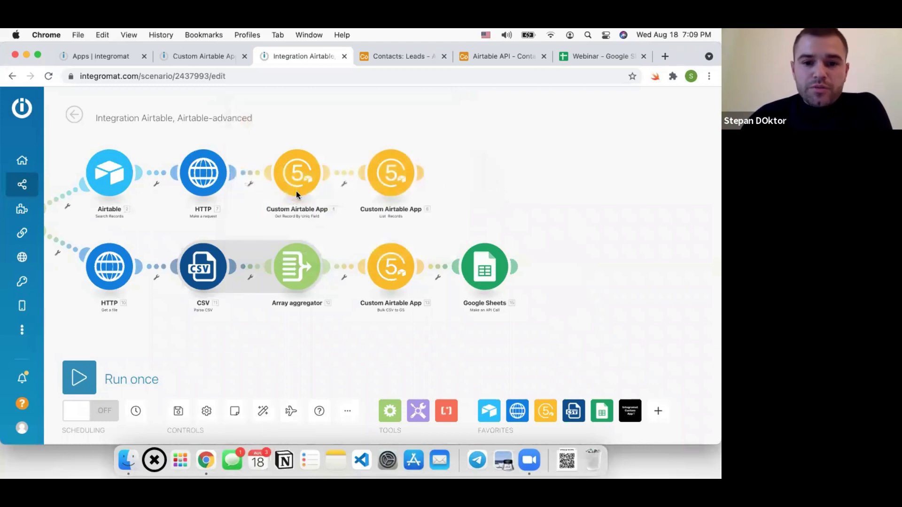
pyautogui.click(297, 179)
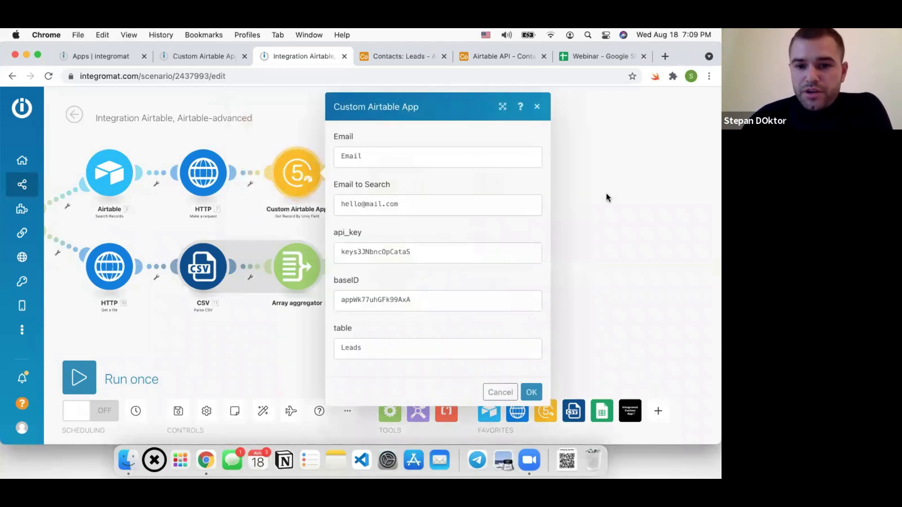
pyautogui.click(607, 197)
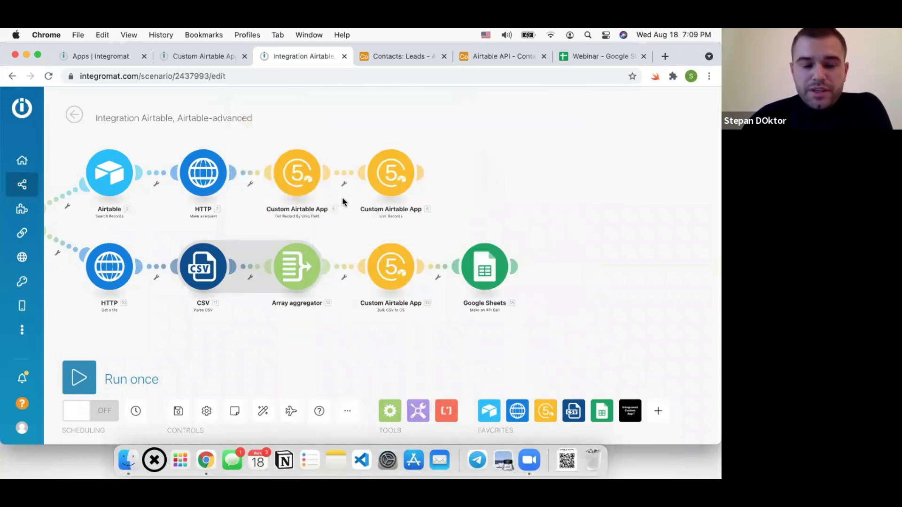
pyautogui.scroll(3, 298, 221)
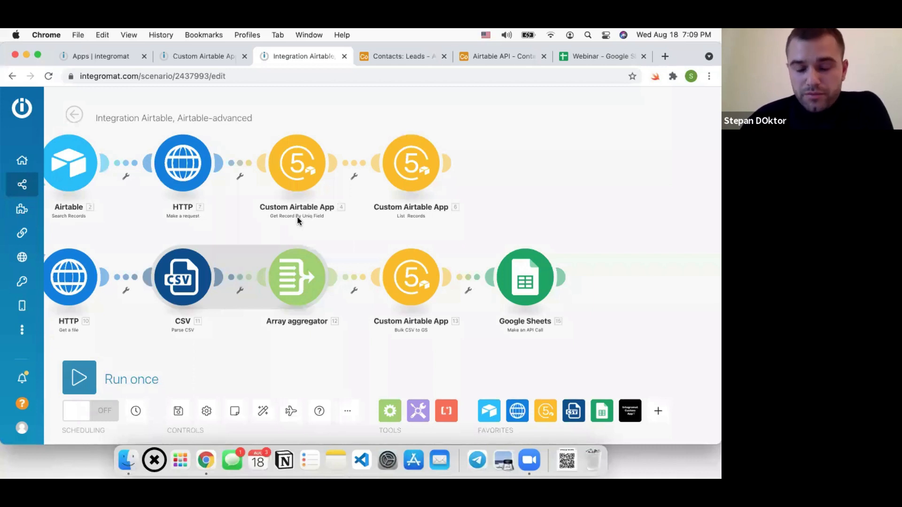
pyautogui.scroll(-3, 511, 204)
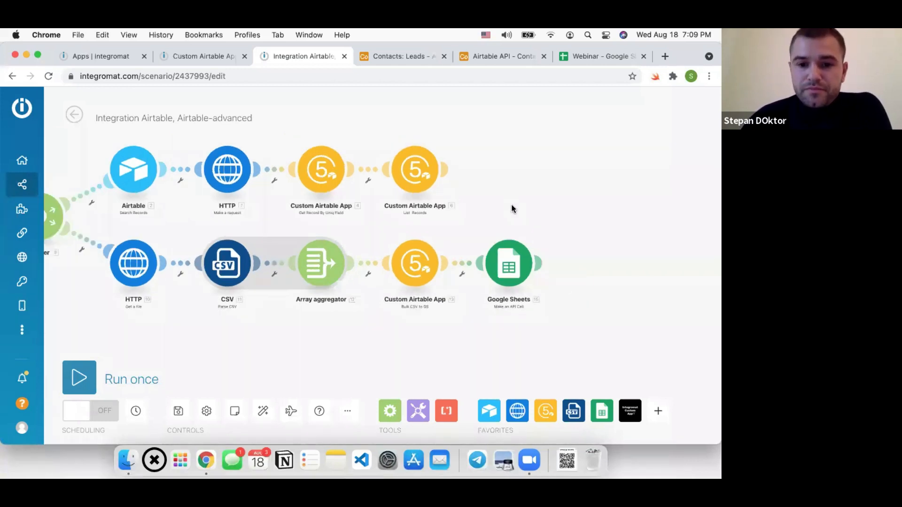
pyautogui.scroll(2, 316, 177)
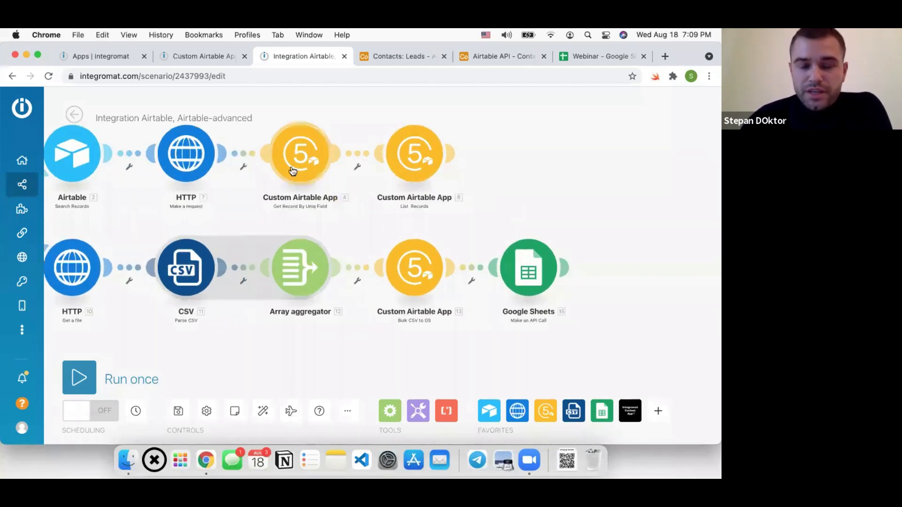
pyautogui.click(312, 153)
pyautogui.click(616, 188)
pyautogui.click(414, 155)
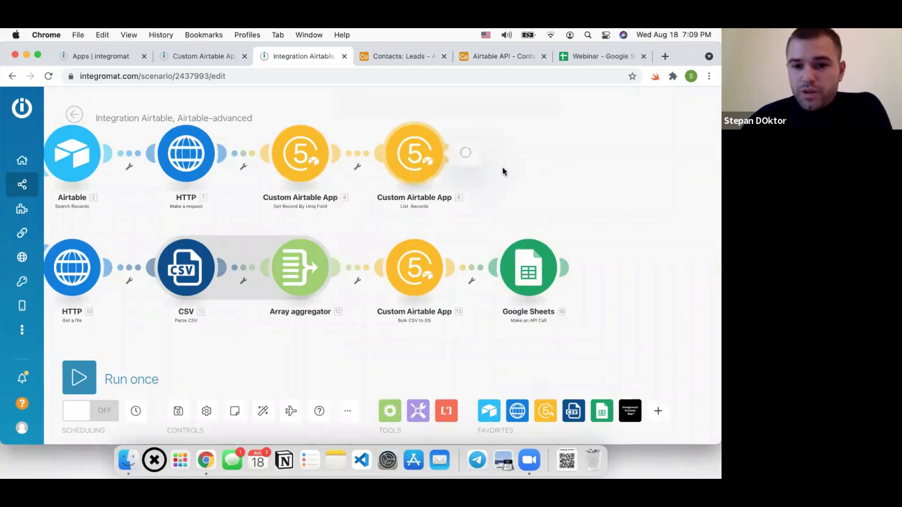
pyautogui.click(370, 219)
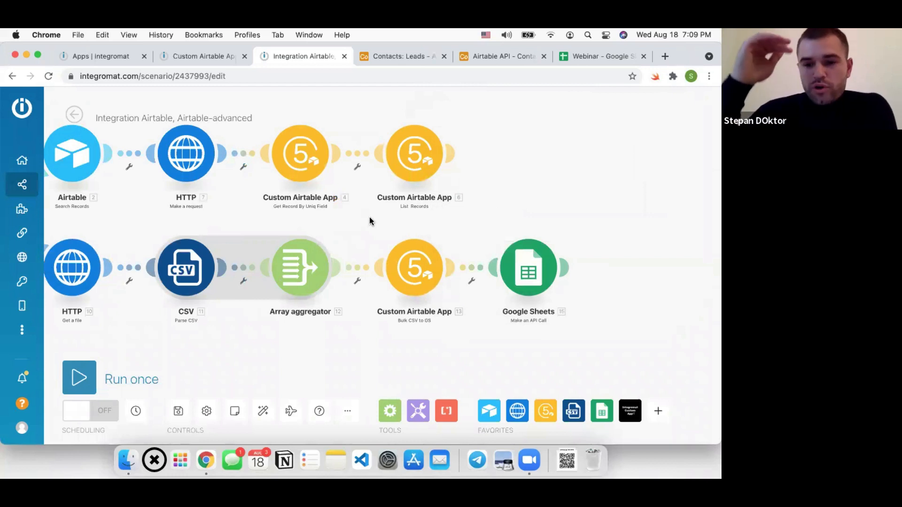
pyautogui.scroll(-3, 401, 258)
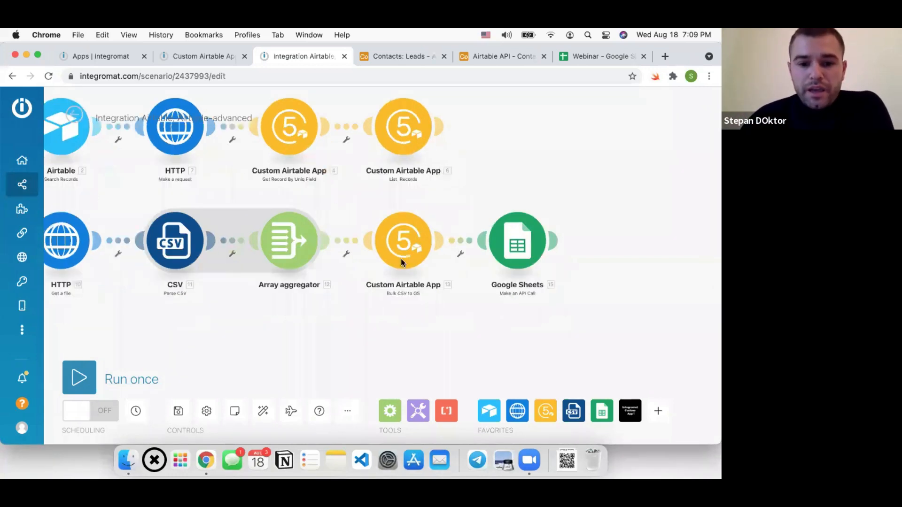
pyautogui.click(387, 229)
pyautogui.click(372, 296)
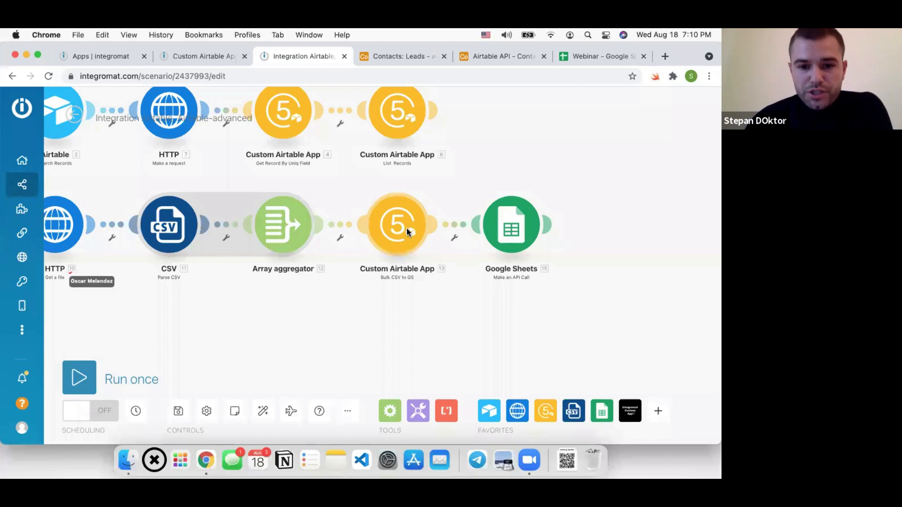
pyautogui.scroll(-3, 395, 252)
# Disable the upper Airtable-search router route, run the scenario once, and view the Webinar sheet
pyautogui.moveTo(277, 310); pyautogui.dragTo(352, 297)
pyautogui.rightClick(210, 173)
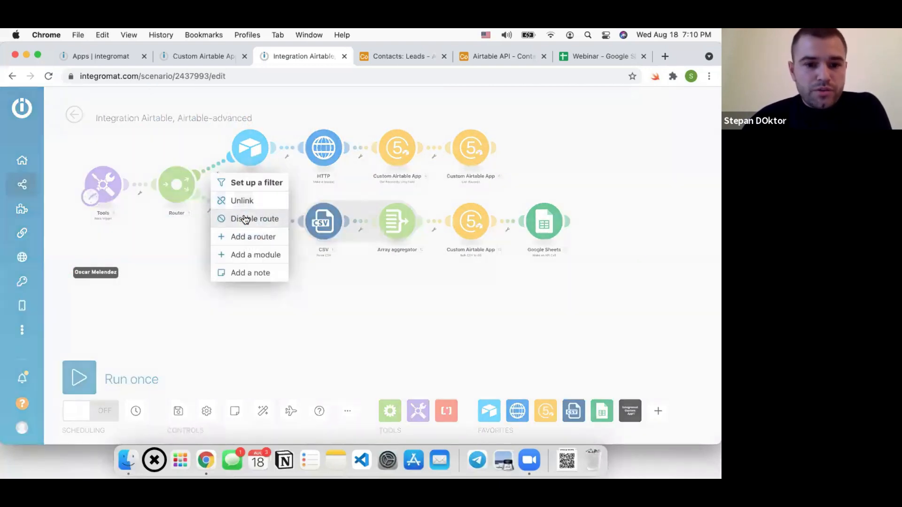
pyautogui.click(245, 218)
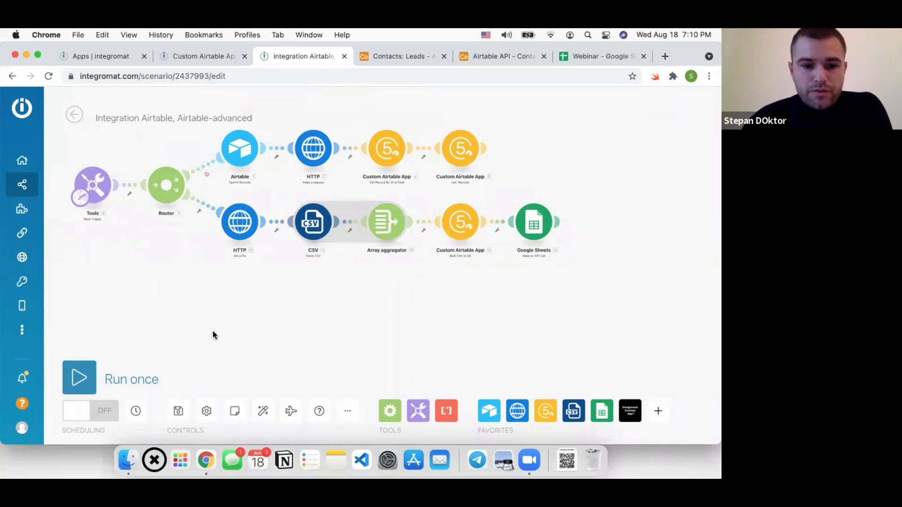
pyautogui.click(79, 293)
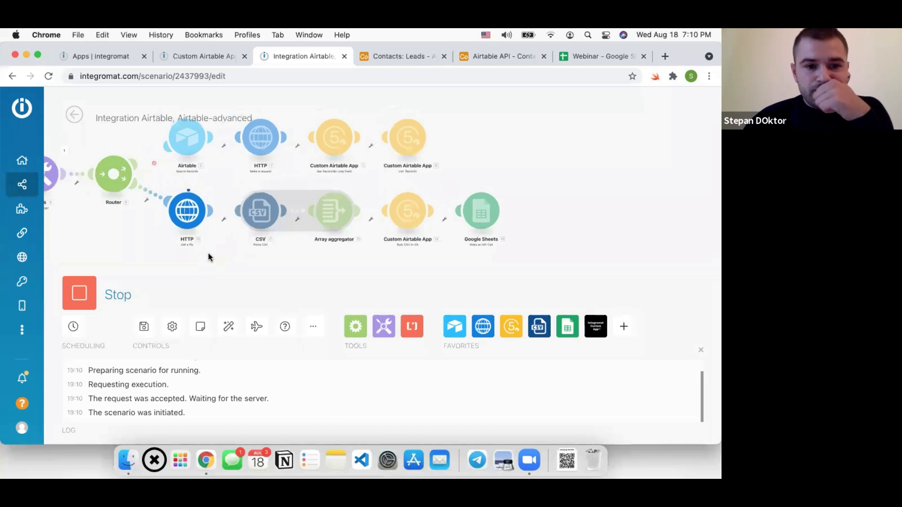
pyautogui.click(585, 58)
# Delete the imported rows A1:J10 from the Webinar sheet, then return to the Custom Airtable App tab
pyautogui.click(87, 240)
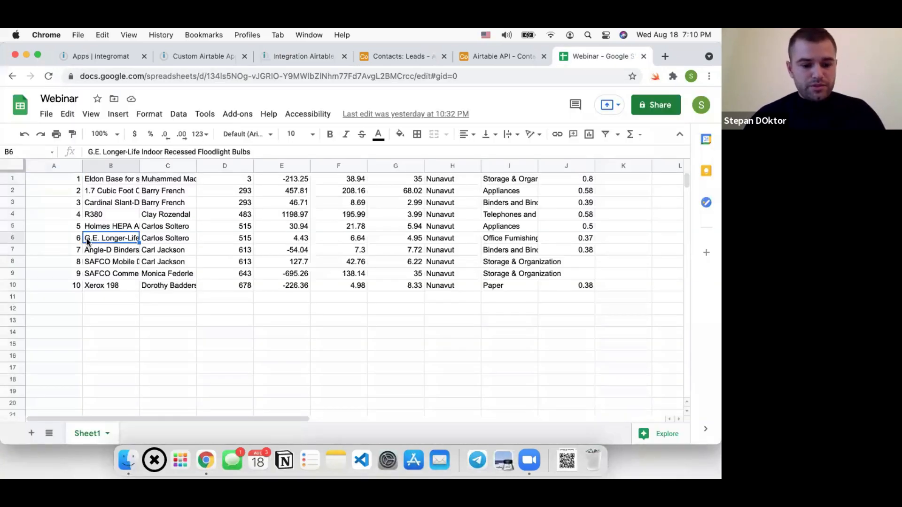
pyautogui.press('super+a')
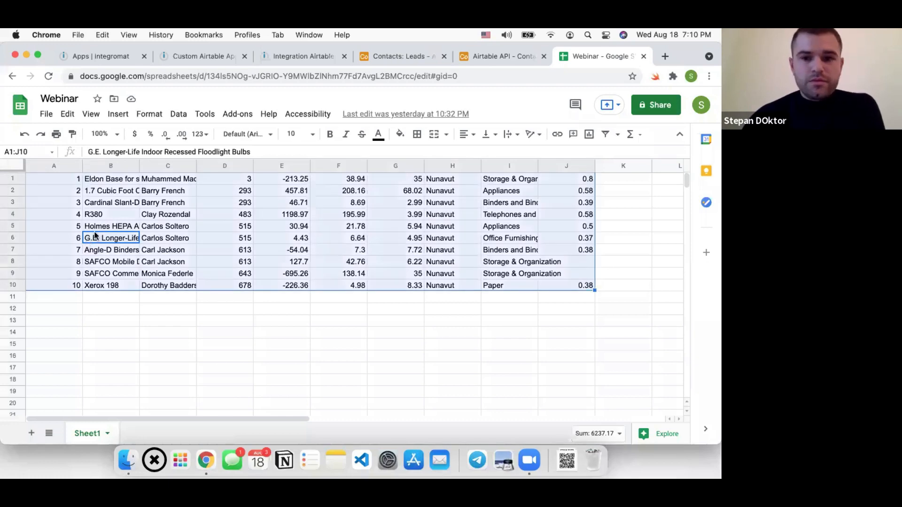
pyautogui.press('BackSpace')
pyautogui.click(179, 56)
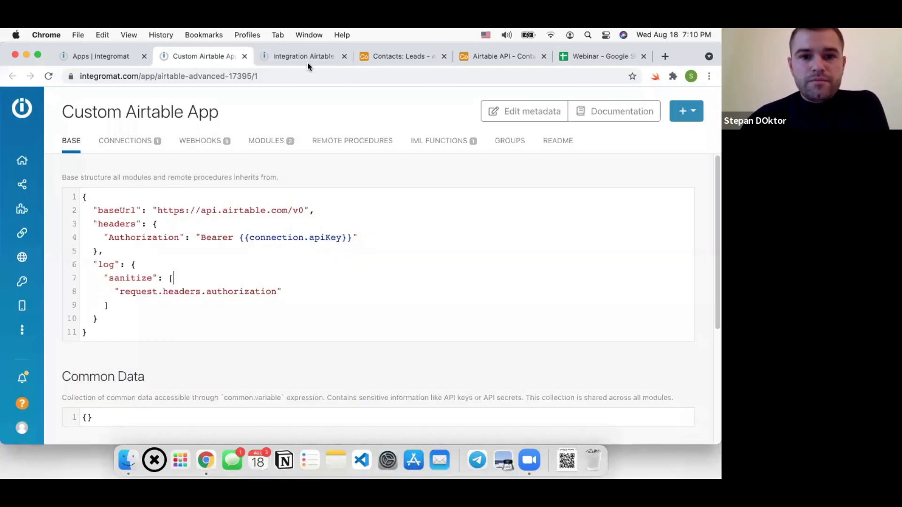
# Back in the scenario editor, reposition the canvas and force-stop the running test
pyautogui.click(295, 56)
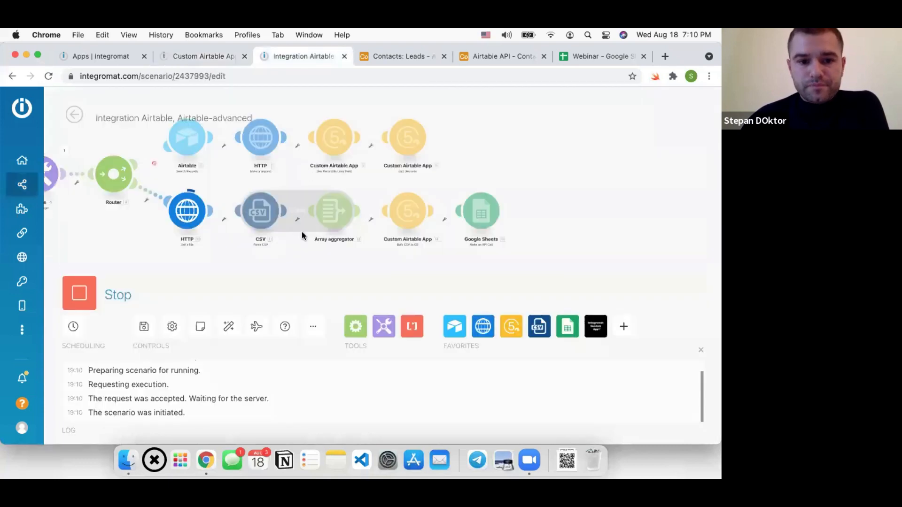
pyautogui.hscroll(-1, 229, 259)
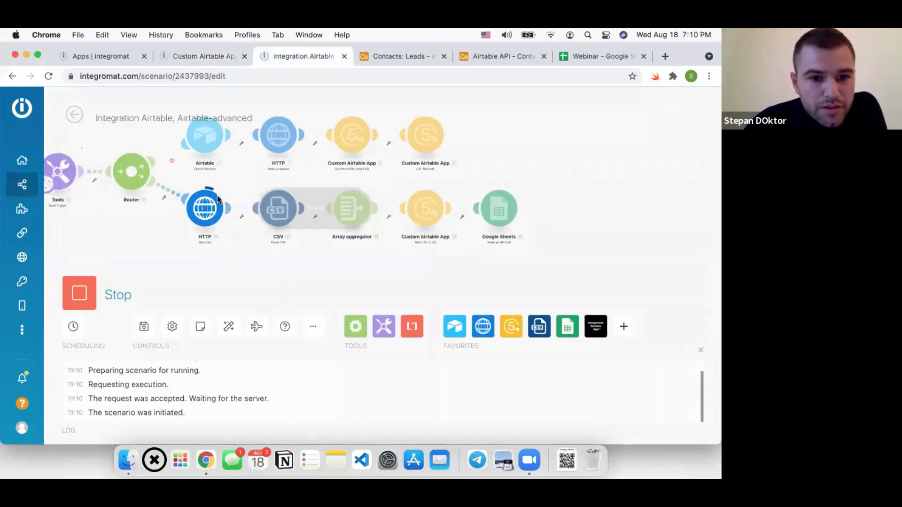
pyautogui.scroll(3, 219, 200)
pyautogui.scroll(-3, 223, 204)
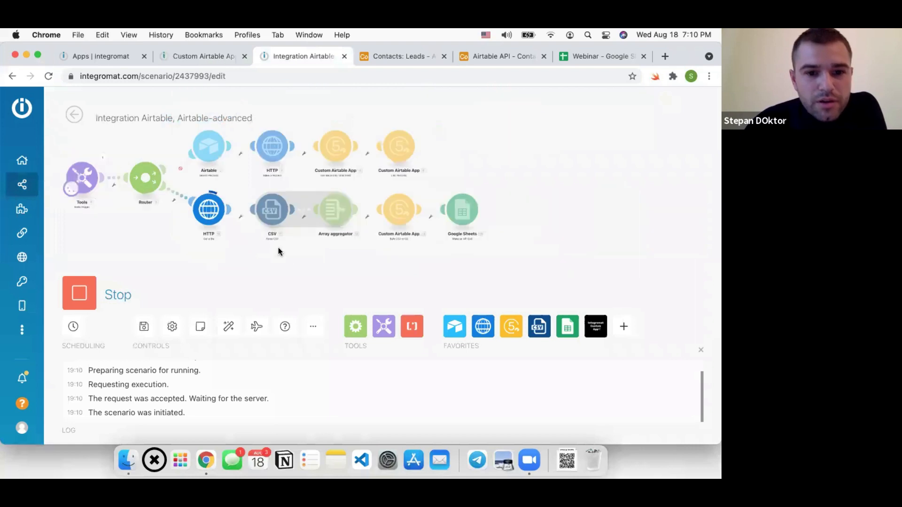
pyautogui.moveTo(273, 247); pyautogui.dragTo(283, 255)
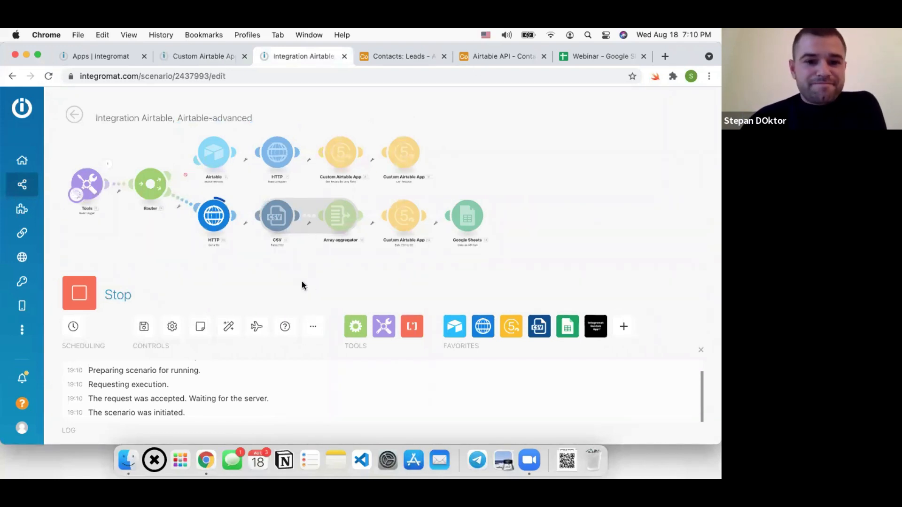
pyautogui.click(80, 293)
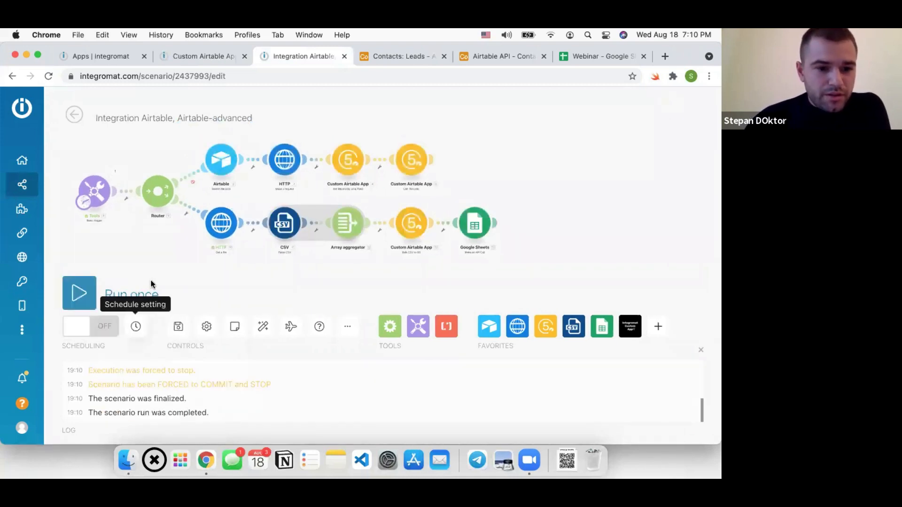
# Leave the schedule settings unchanged, save the scenario, and run it once again
pyautogui.click(135, 325)
pyautogui.click(258, 387)
pyautogui.click(178, 326)
pyautogui.click(136, 288)
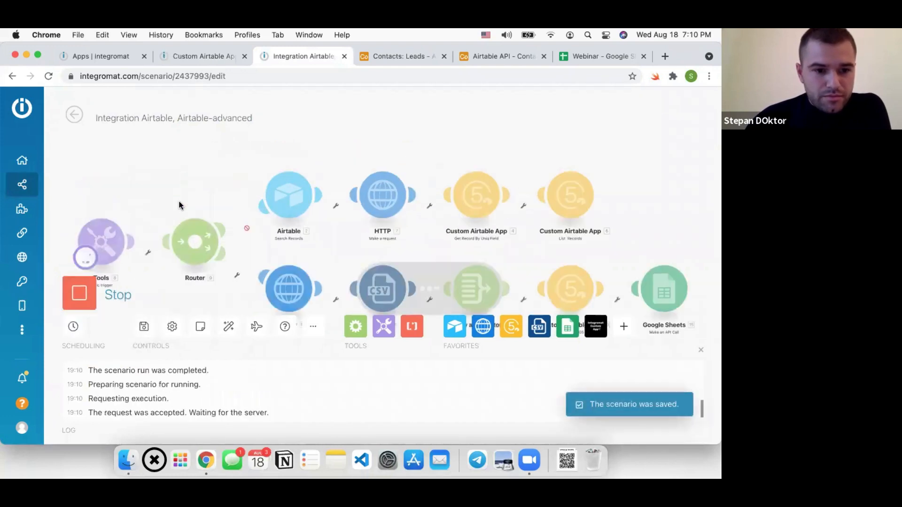
# Zoom in on the CSV-to-Google Sheets route, then move to the slide on custom app uses
pyautogui.moveTo(228, 283); pyautogui.dragTo(167, 259)
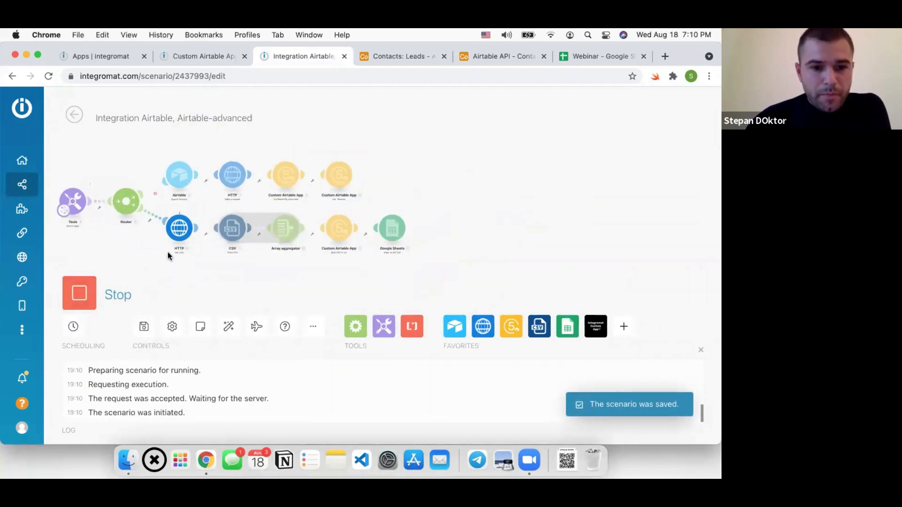
pyautogui.scroll(4, 168, 256)
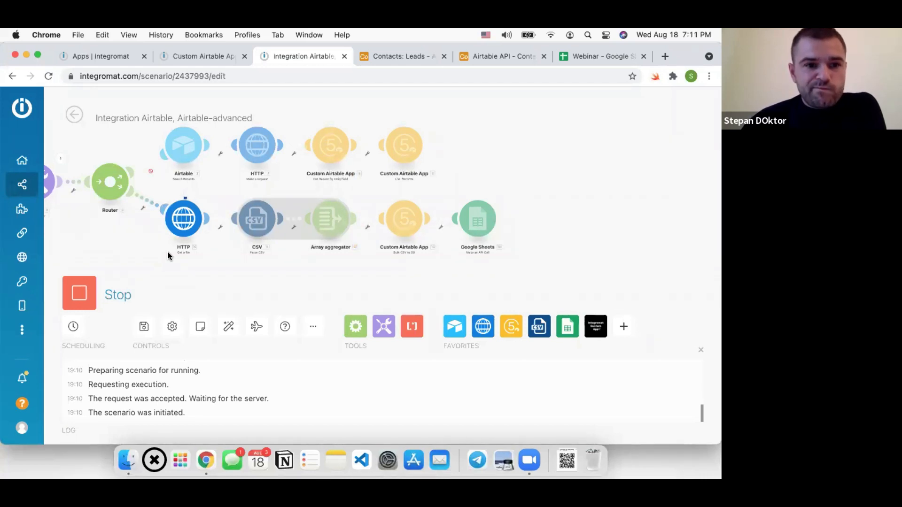
pyautogui.moveTo(220, 252); pyautogui.dragTo(239, 259)
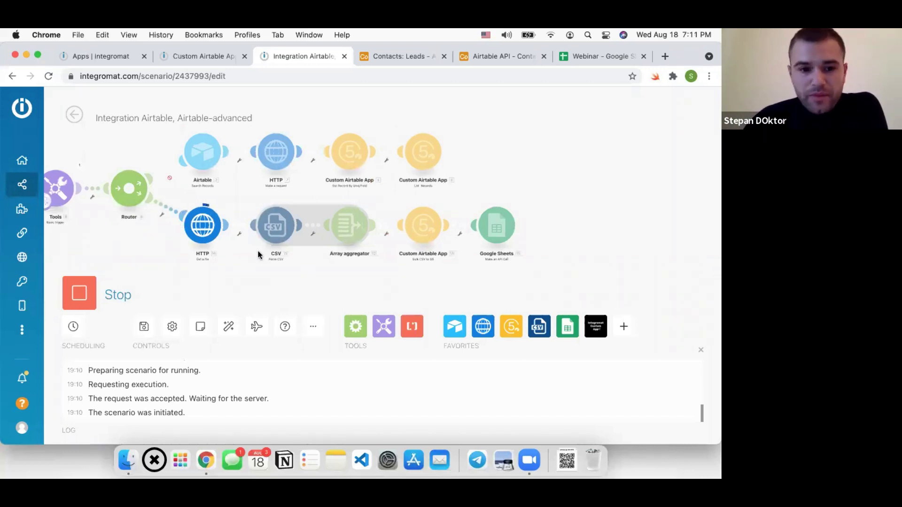
pyautogui.moveTo(308, 263); pyautogui.dragTo(254, 249)
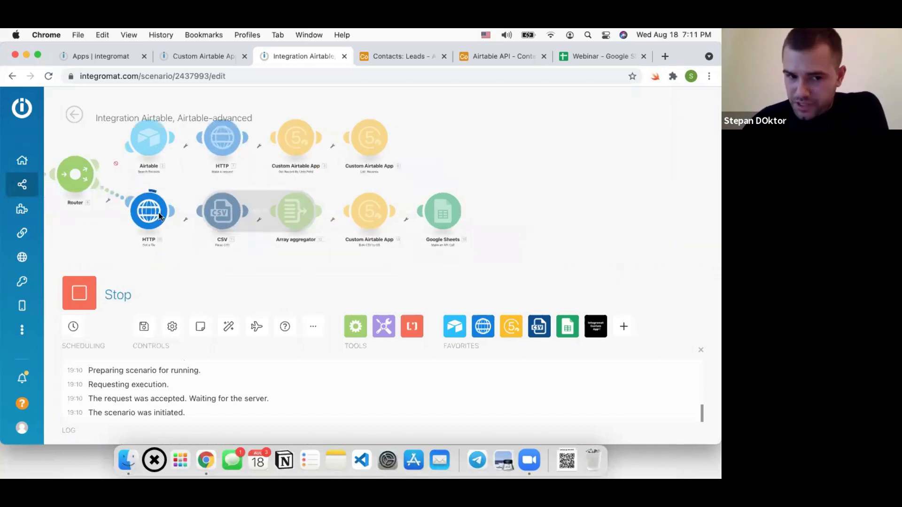
pyautogui.scroll(2, 225, 240)
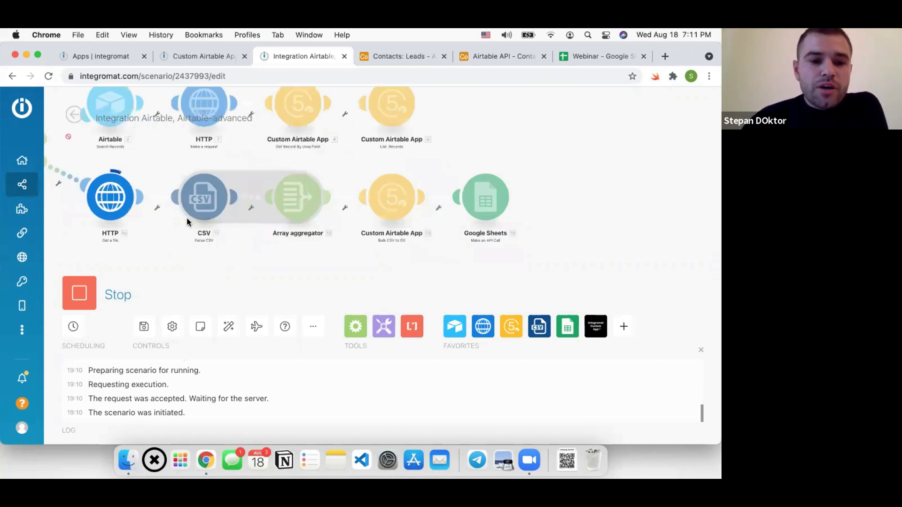
pyautogui.scroll(2, 278, 182)
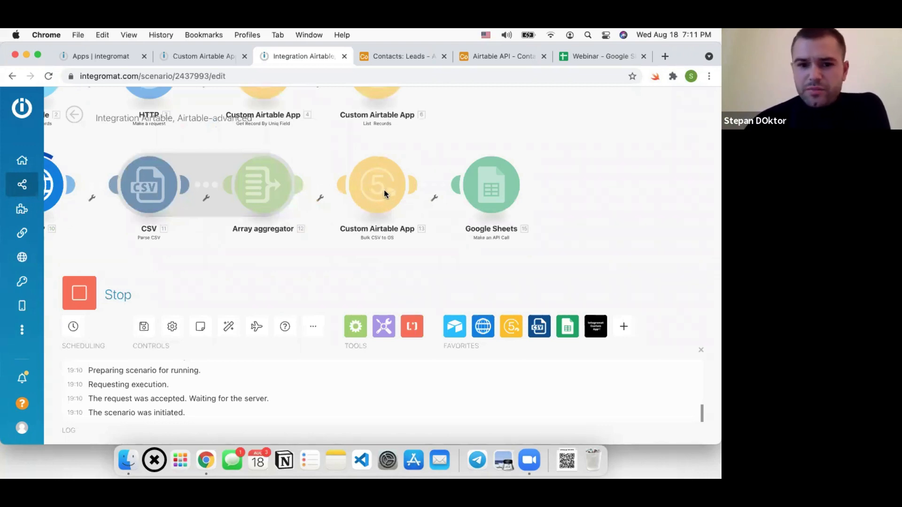
pyautogui.moveTo(400, 272); pyautogui.dragTo(365, 266)
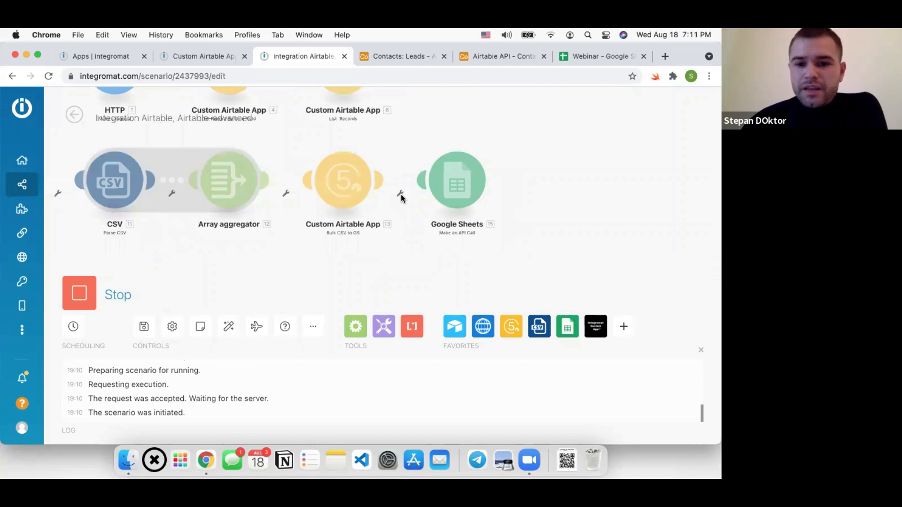
pyautogui.hscroll(3, 401, 198)
pyautogui.scroll(2, 401, 195)
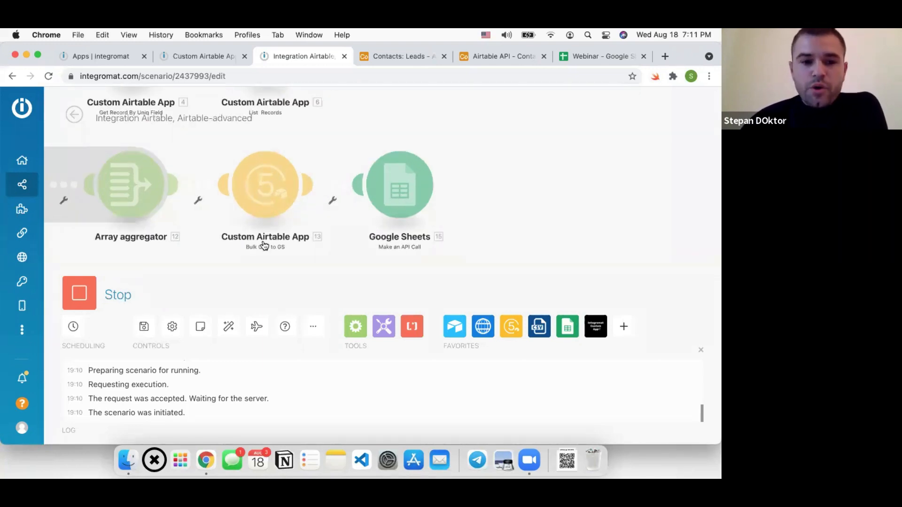
pyautogui.scroll(-2, 318, 235)
pyautogui.scroll(-2, 317, 249)
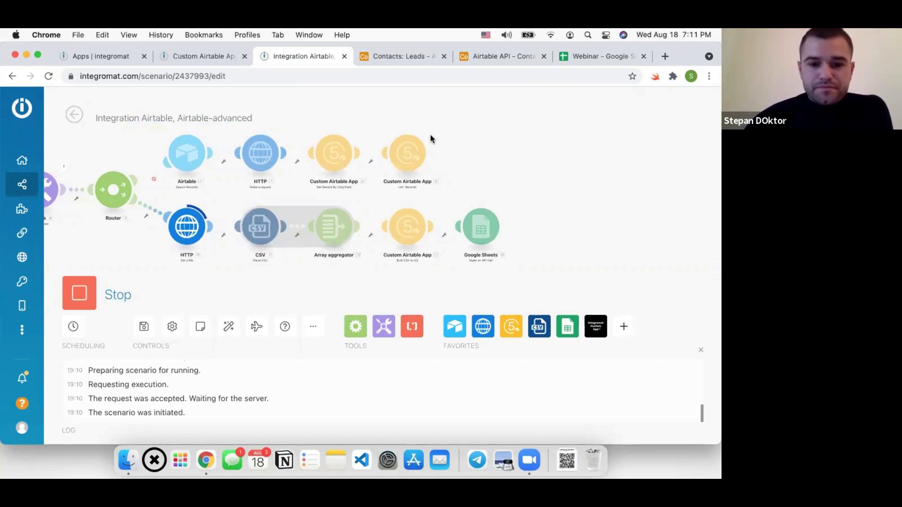
pyautogui.press('super+Tab')
pyautogui.press('Right')
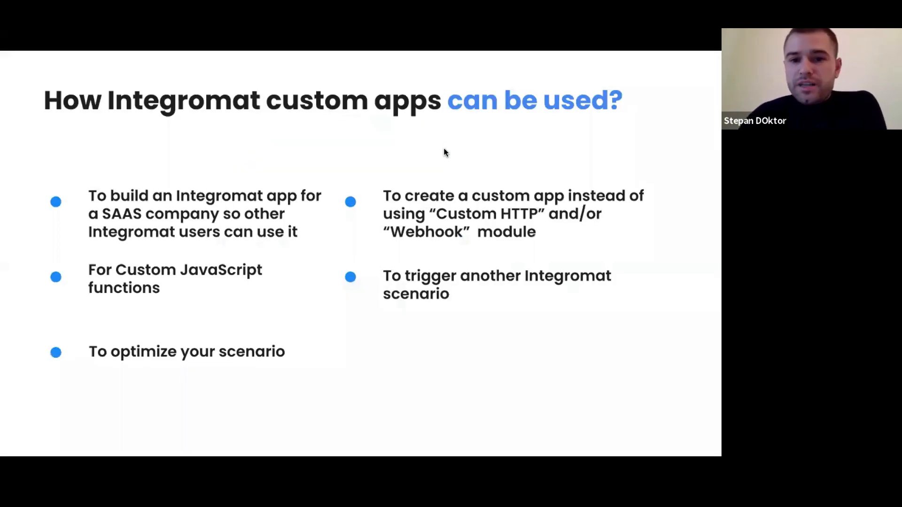
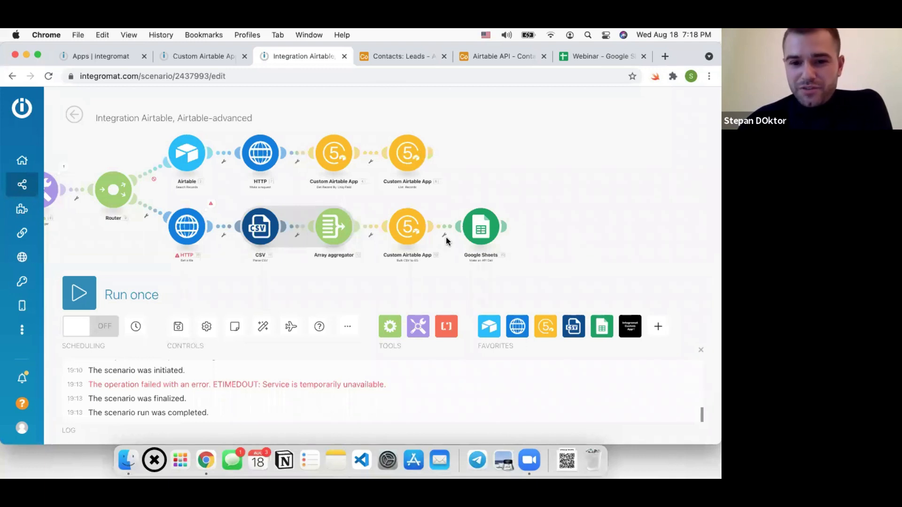
# Save the 'Integration Airtable, Airtable-advanced' scenario and bring up the Custom Airtable App's Base settings
pyautogui.moveTo(449, 174); pyautogui.dragTo(461, 177)
pyautogui.click(179, 326)
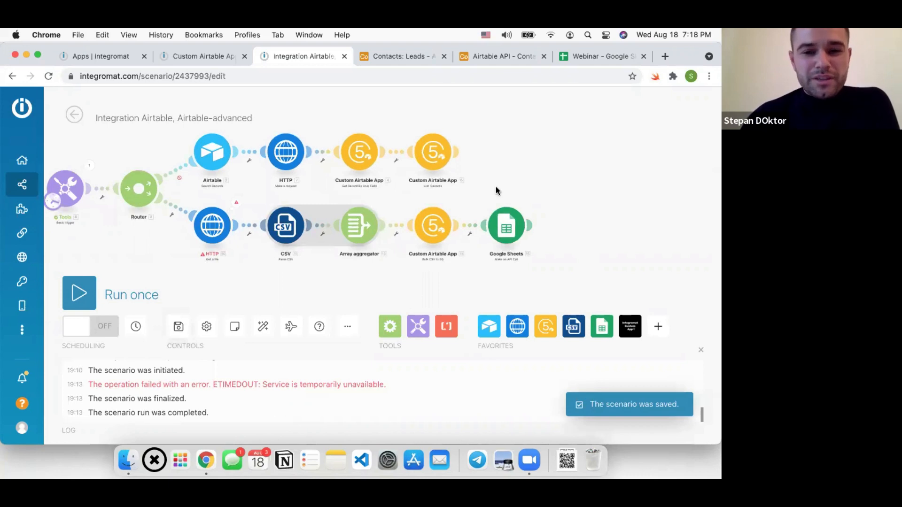
pyautogui.moveTo(500, 188); pyautogui.dragTo(508, 186)
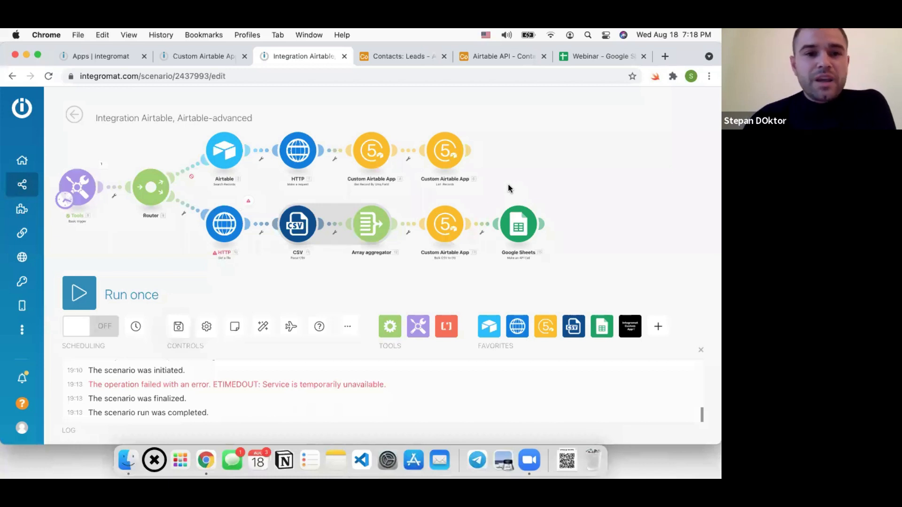
pyautogui.click(181, 61)
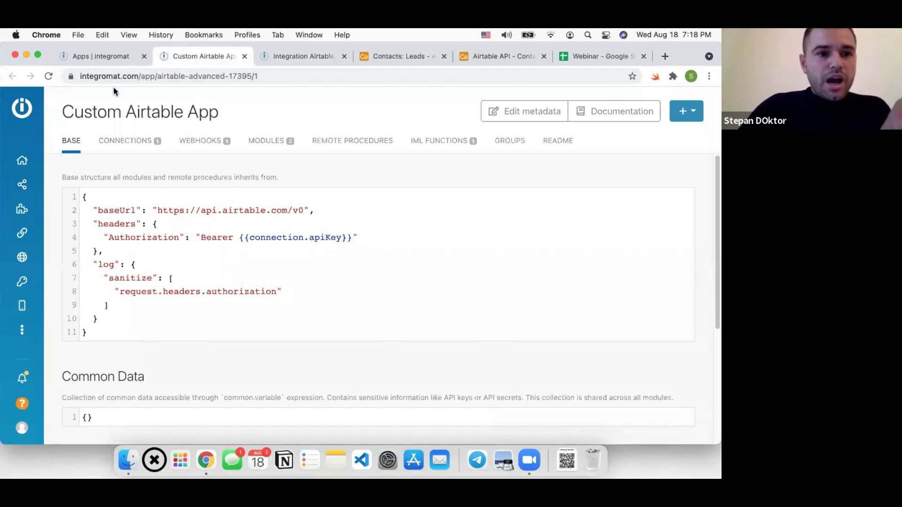
# Start a new custom app from the Apps list and name it webinar2
pyautogui.click(103, 55)
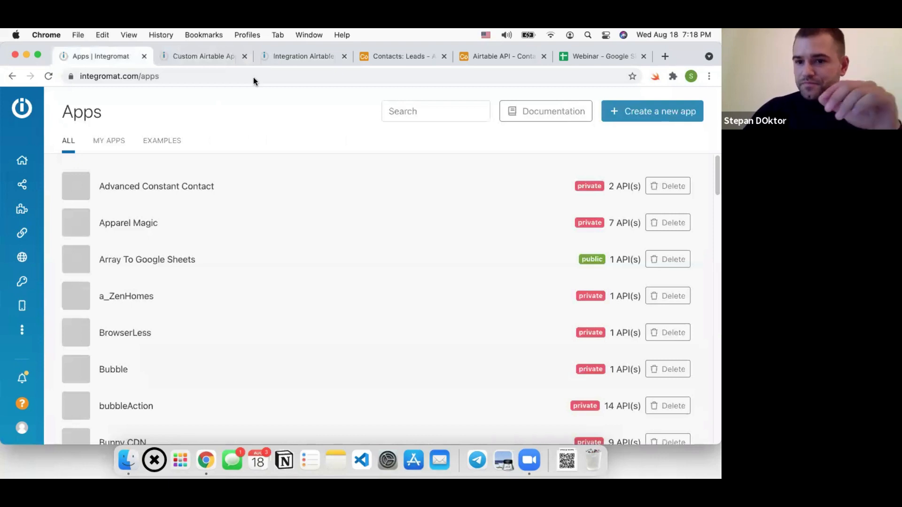
pyautogui.click(624, 117)
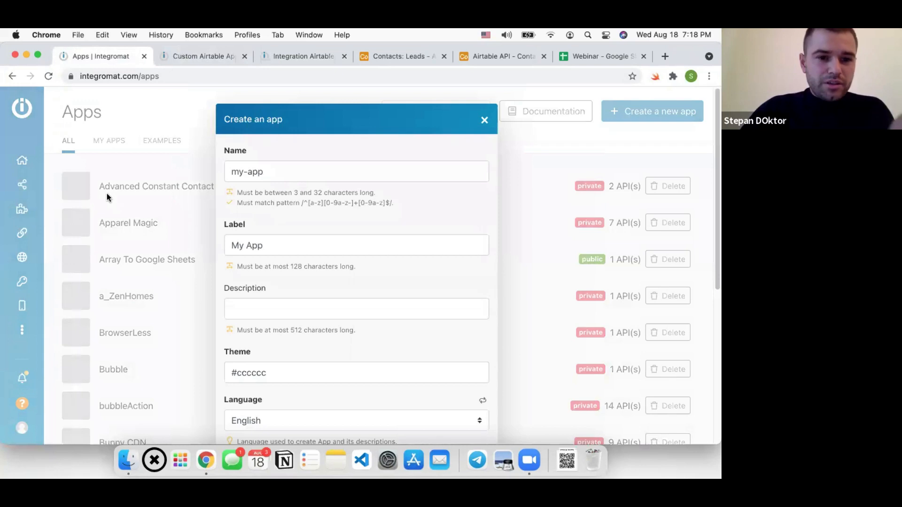
pyautogui.tripleClick(332, 172)
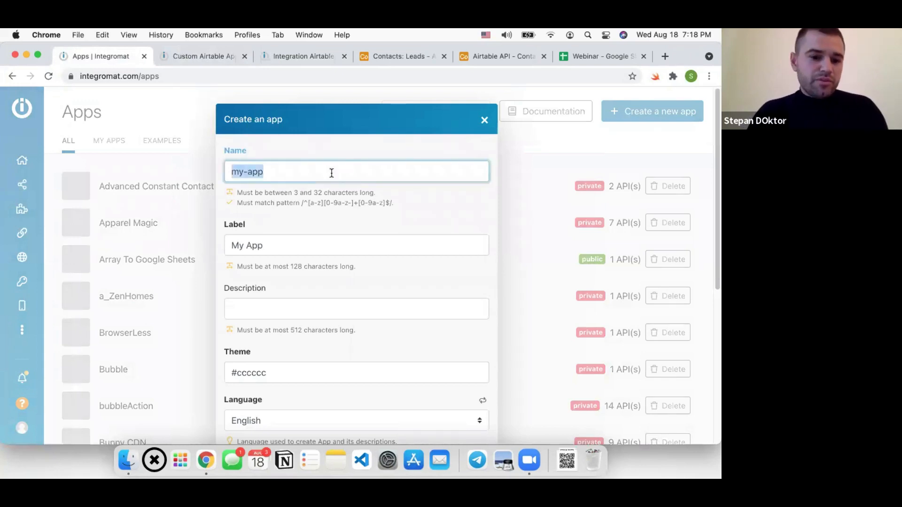
pyautogui.scroll(-1, 336, 181)
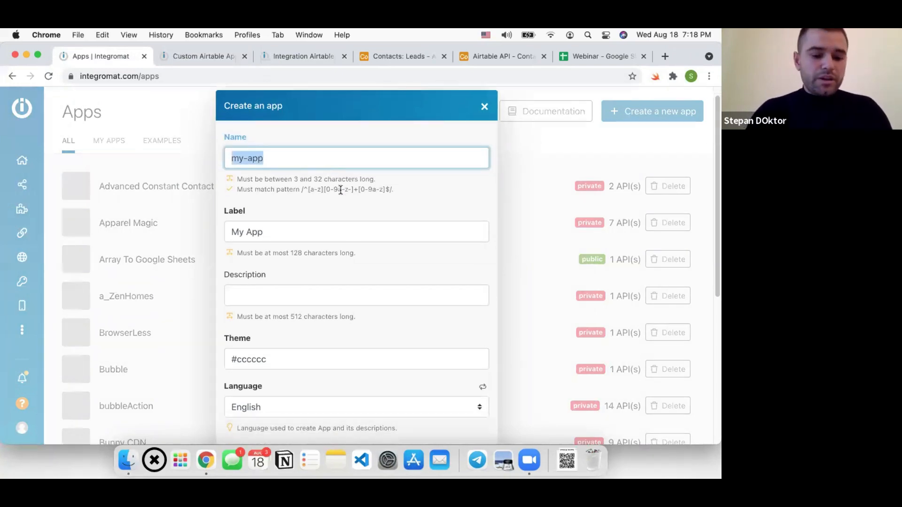
pyautogui.write('webinar')
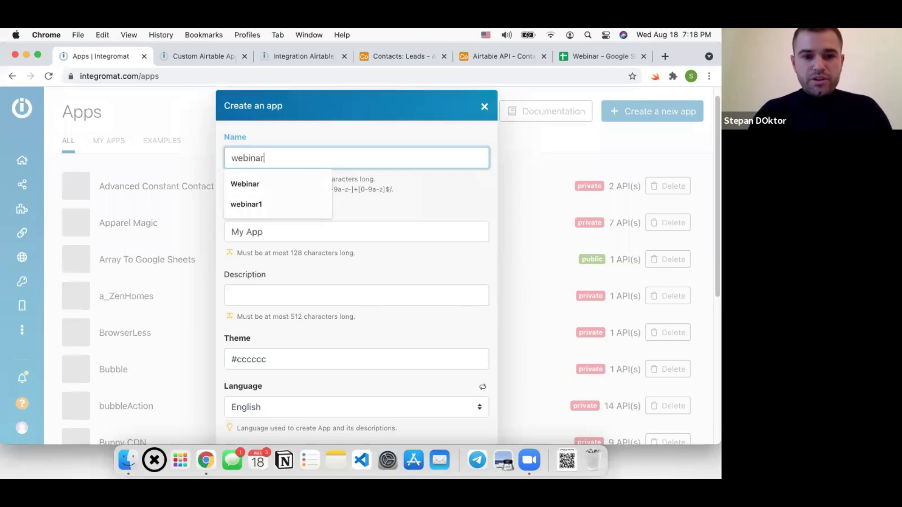
pyautogui.write('2')
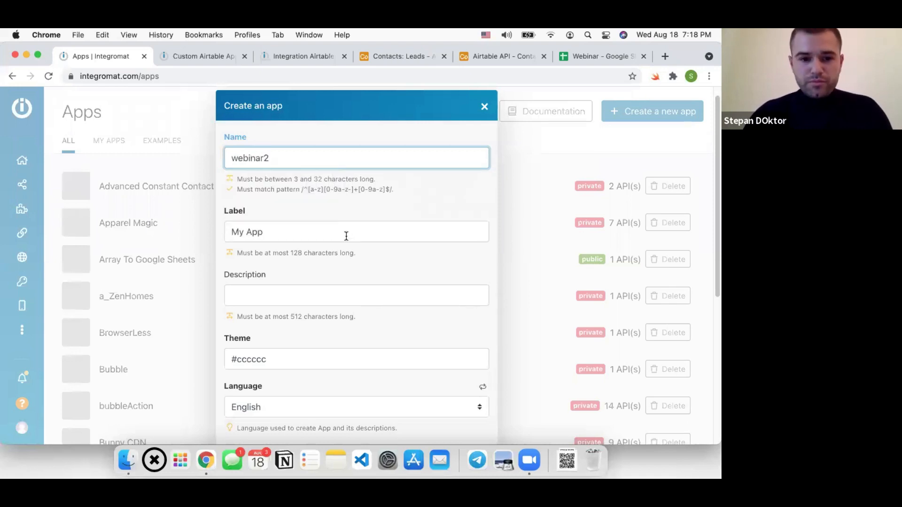
pyautogui.press('Tab')
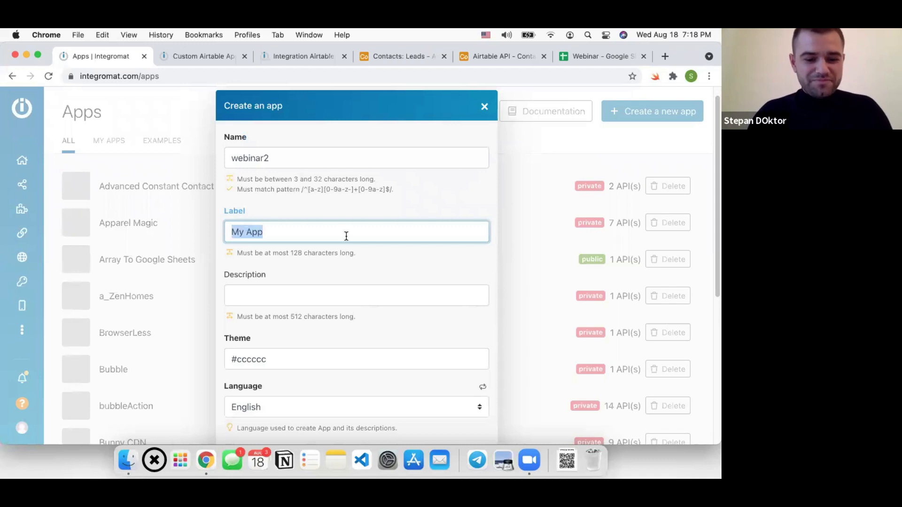
# Set the app label to 'Custom Aritable App For webinar'
pyautogui.write('Webinar')
pyautogui.press('BackSpace')
pyautogui.press('BackSpace')
pyautogui.press('BackSpace')
pyautogui.press('BackSpace')
pyautogui.press('BackSpace')
pyautogui.press('BackSpace')
pyautogui.press('BackSpace')
pyautogui.press('BackSpace')
pyautogui.write('Custom Aritable App')
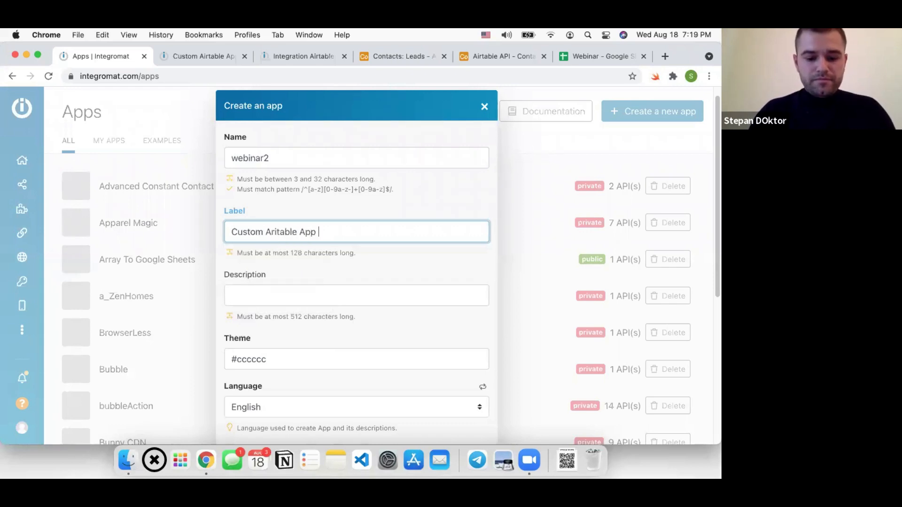
pyautogui.press('BackSpace')
pyautogui.write('f')
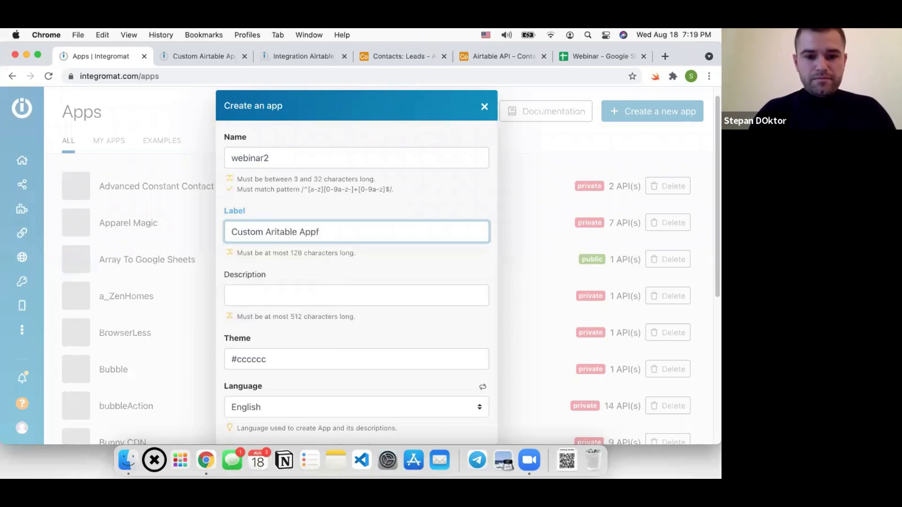
pyautogui.write('For webinar')
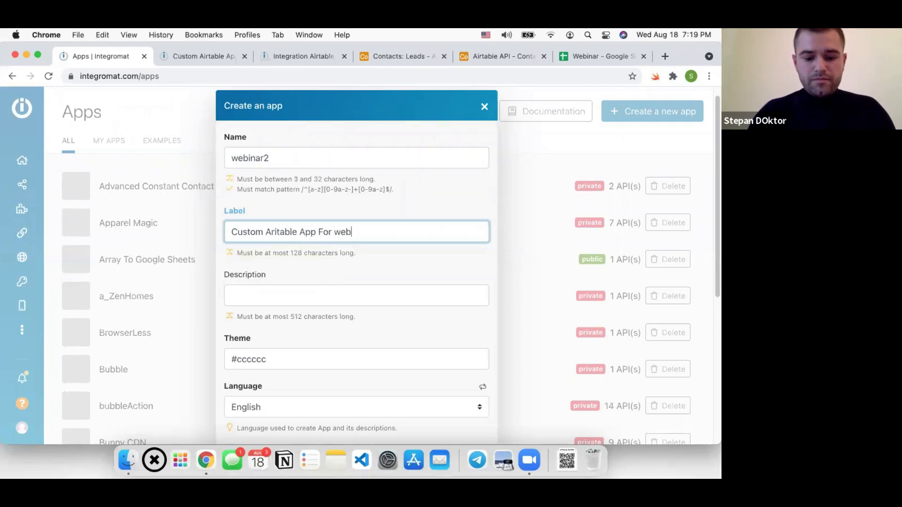
# Change the app's theme colour to #00000
pyautogui.scroll(-1, 331, 256)
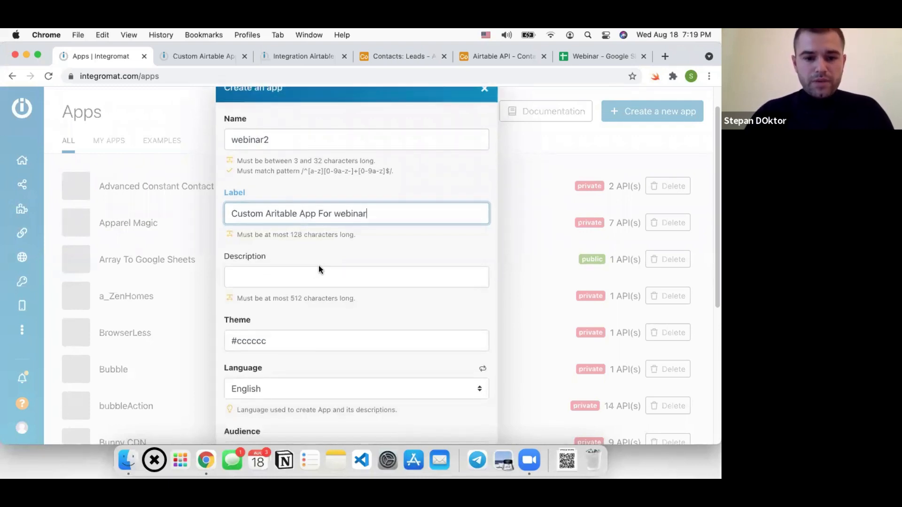
pyautogui.scroll(-5, 277, 216)
pyautogui.moveTo(237, 135); pyautogui.dragTo(299, 131)
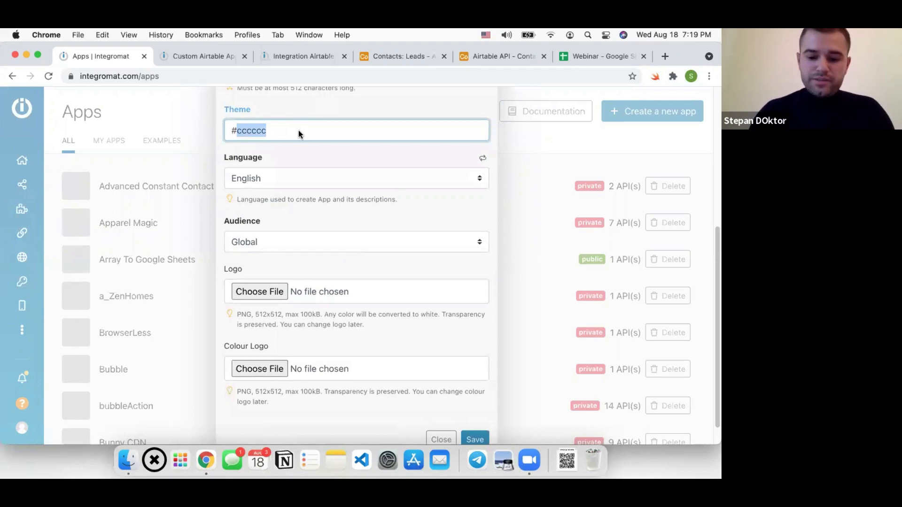
pyautogui.click(256, 130)
pyautogui.doubleClick(256, 130)
pyautogui.write('00000')
pyautogui.click(269, 146)
pyautogui.scroll(-1, 282, 174)
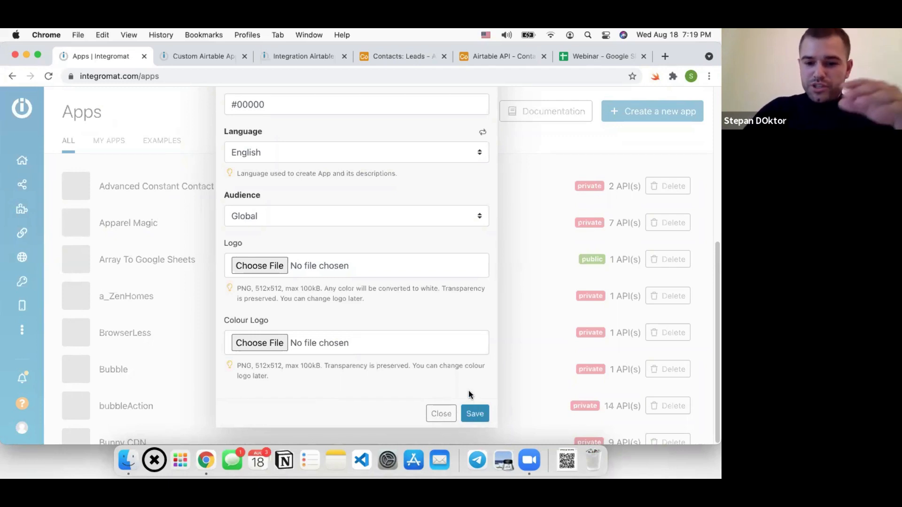
# Save the new app, then open Custom Aritable App For webinar from the Apps list
pyautogui.click(474, 416)
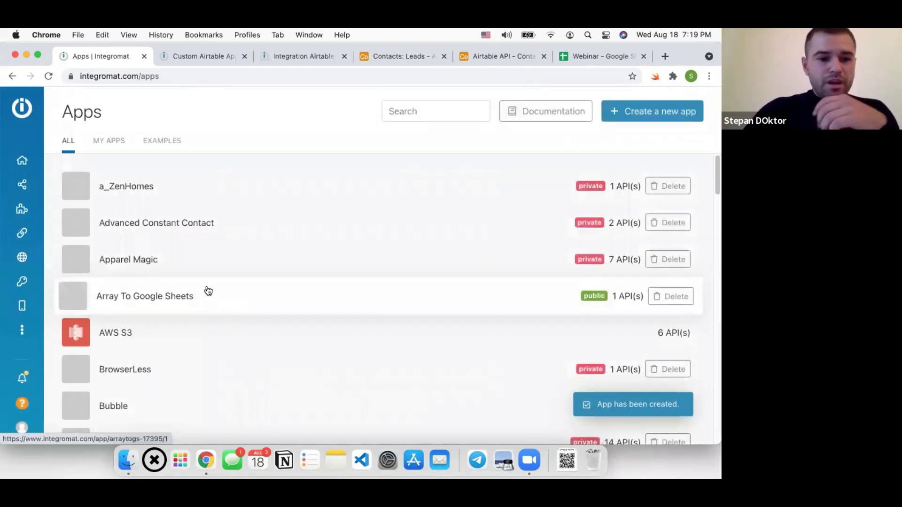
pyautogui.scroll(-20, 198, 345)
pyautogui.scroll(-10, 200, 345)
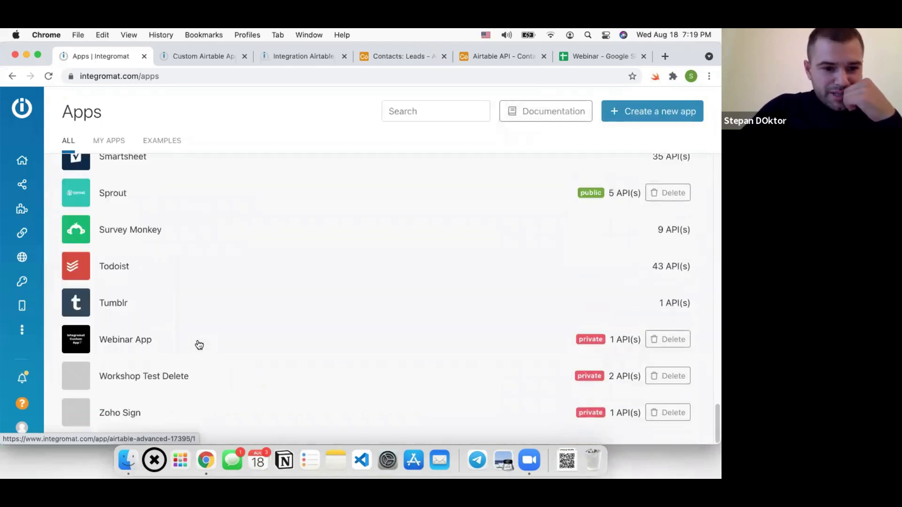
pyautogui.scroll(10, 154, 391)
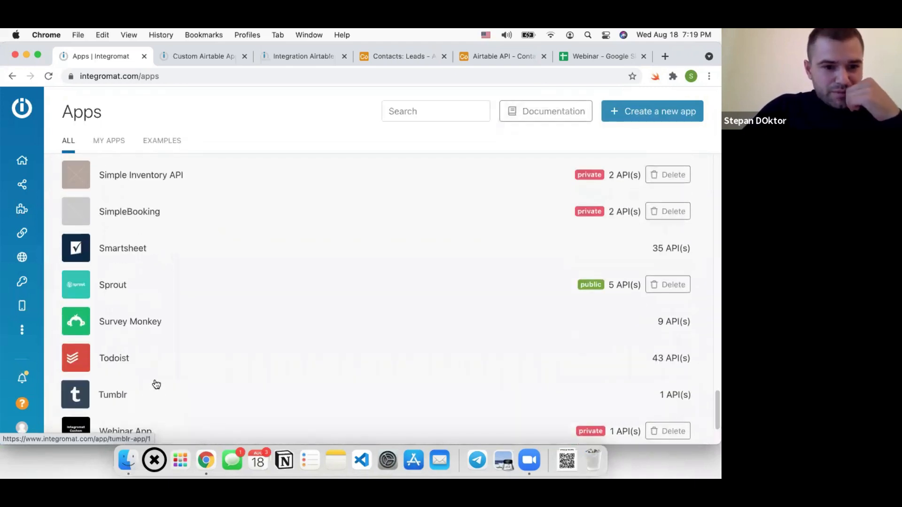
pyautogui.scroll(20, 157, 385)
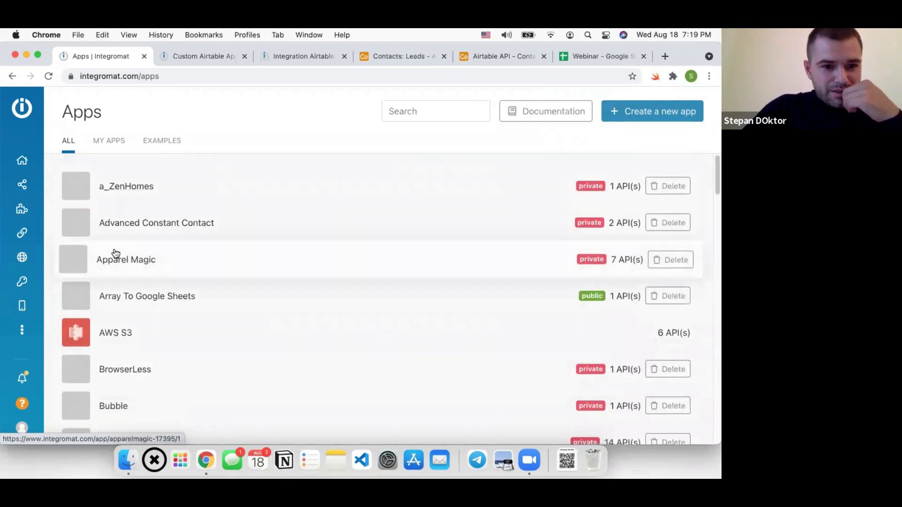
pyautogui.scroll(-3, 132, 298)
pyautogui.scroll(-9, 134, 299)
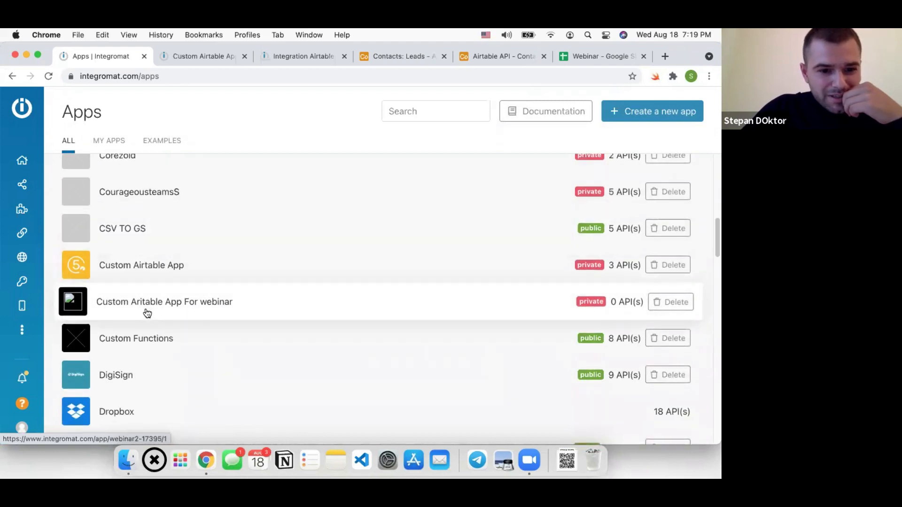
pyautogui.click(146, 313)
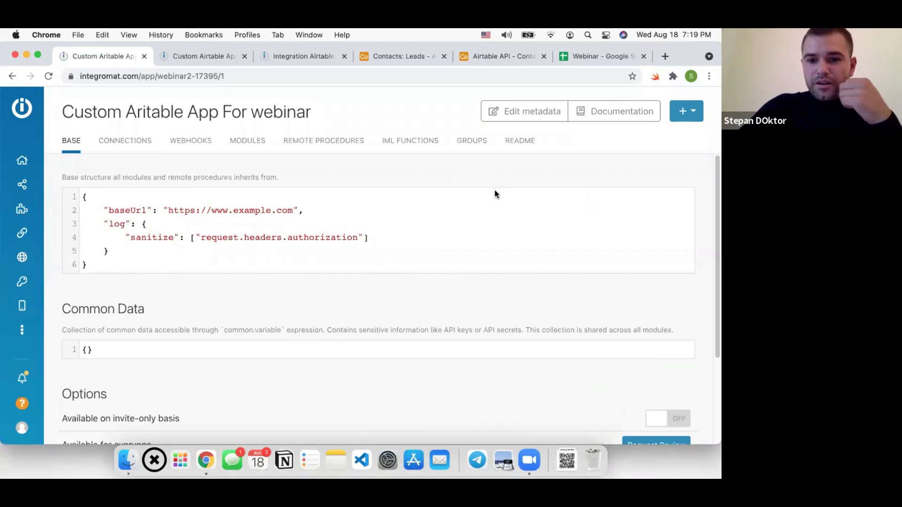
pyautogui.click(211, 248)
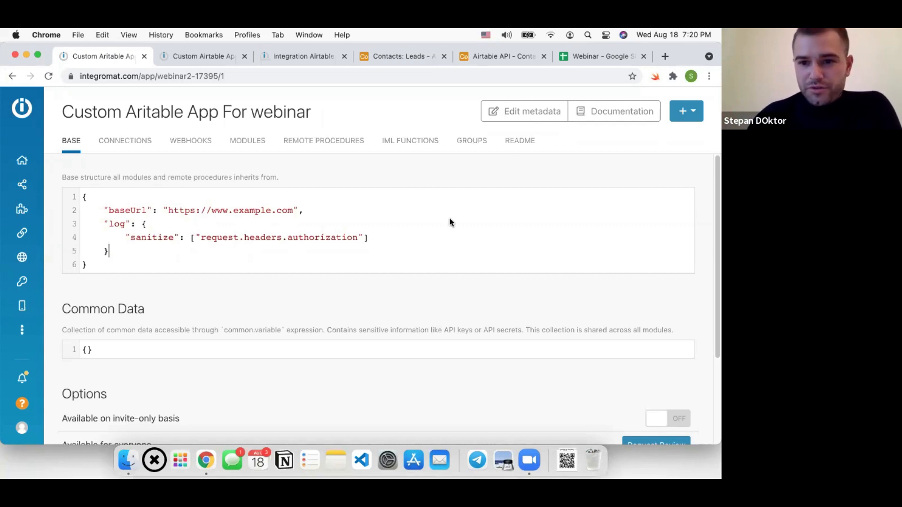
pyautogui.click(147, 242)
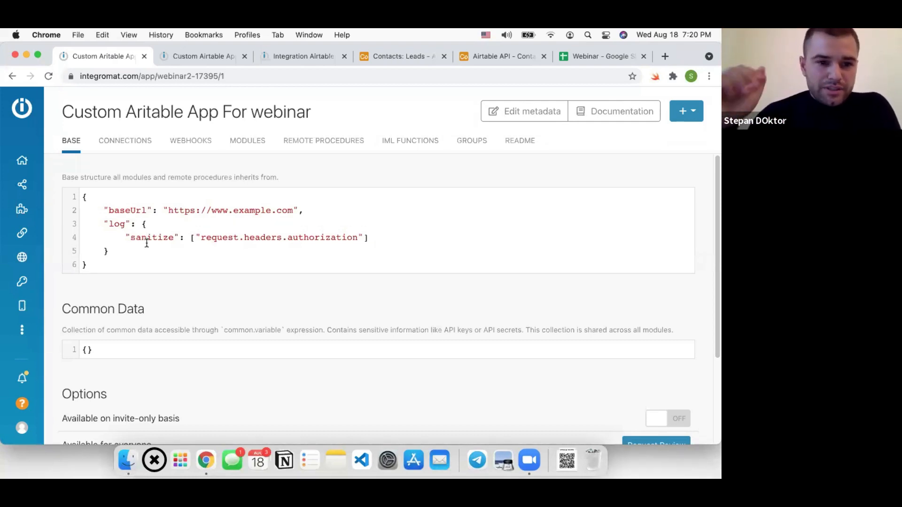
pyautogui.click(113, 265)
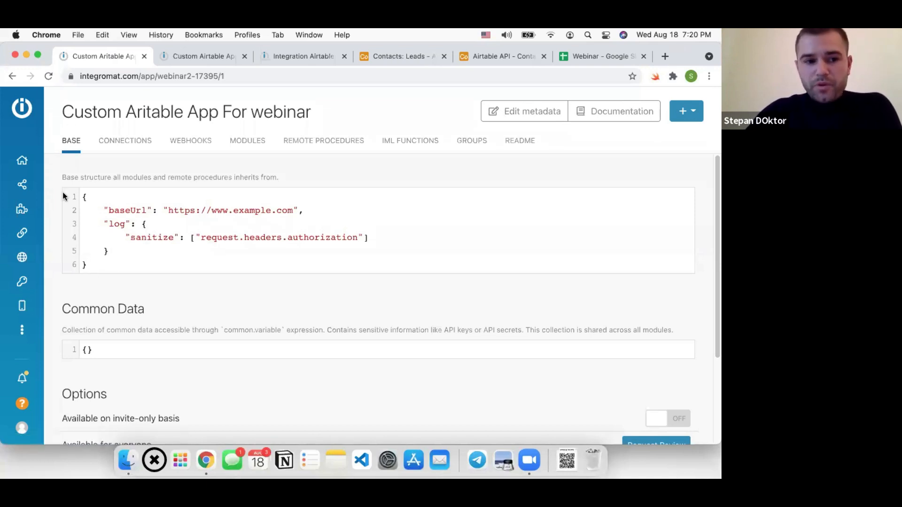
pyautogui.press('super+a')
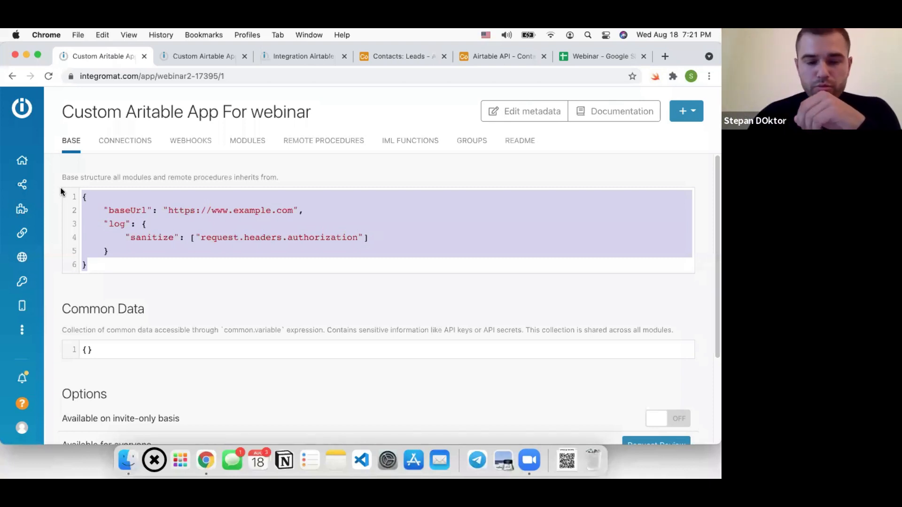
pyautogui.click(307, 225)
pyautogui.click(307, 225)
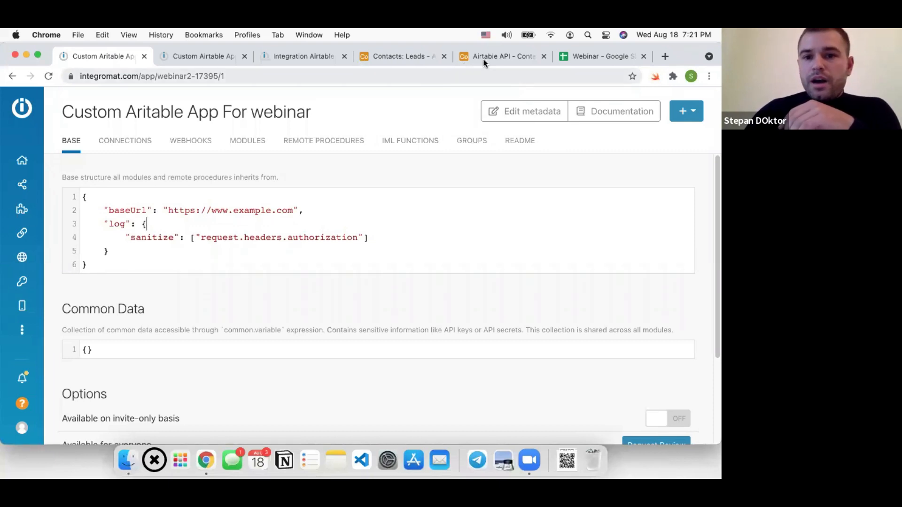
# Look over the First Name records in the Contacts base's Leads table
pyautogui.click(400, 57)
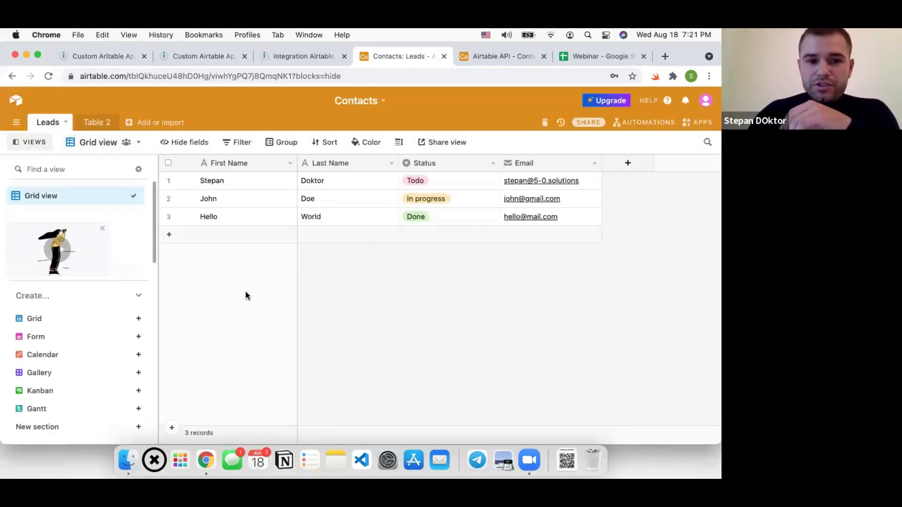
pyautogui.moveTo(268, 185); pyautogui.dragTo(274, 225)
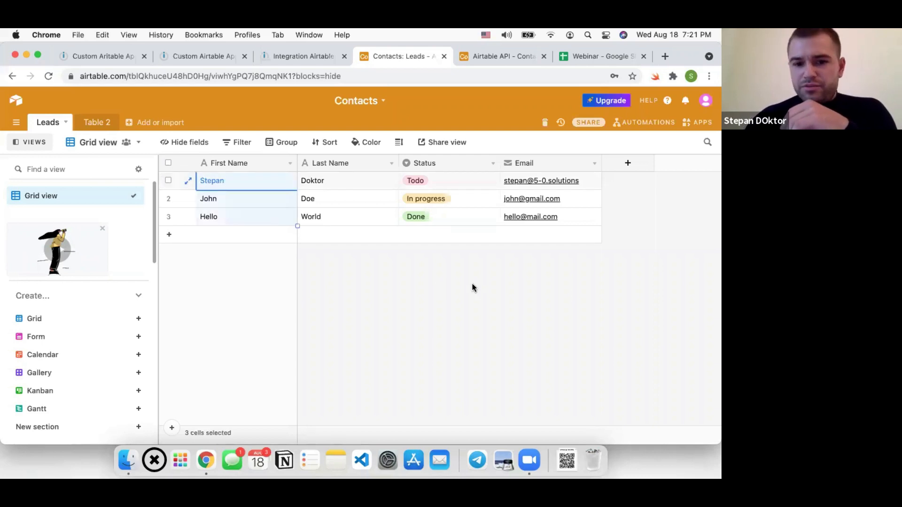
pyautogui.click(473, 287)
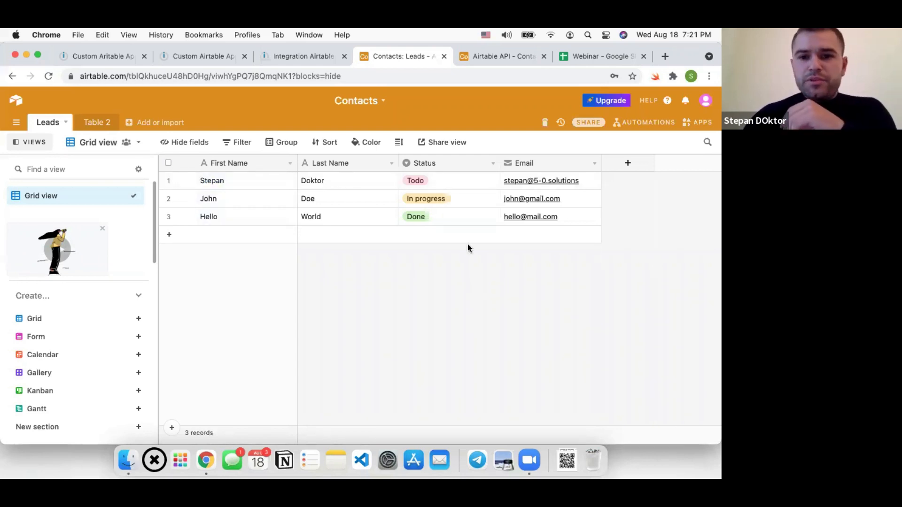
pyautogui.click(487, 52)
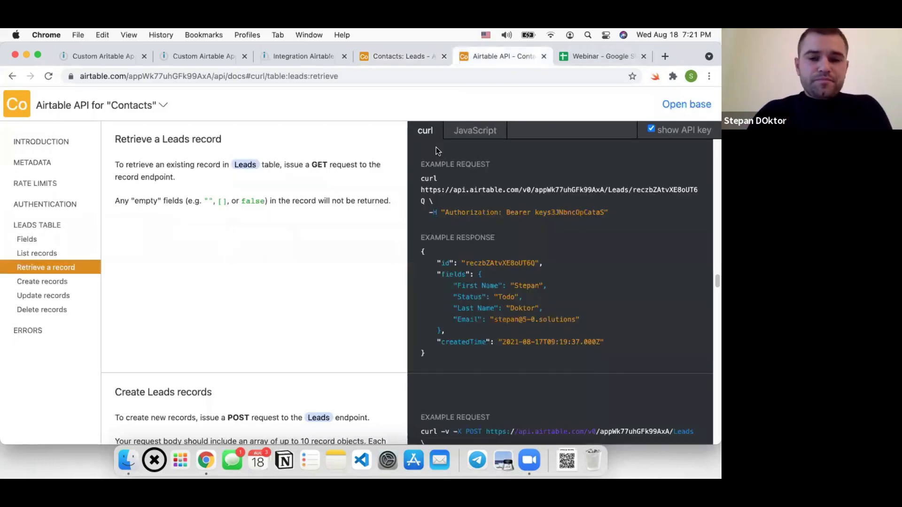
pyautogui.click(416, 56)
pyautogui.click(658, 103)
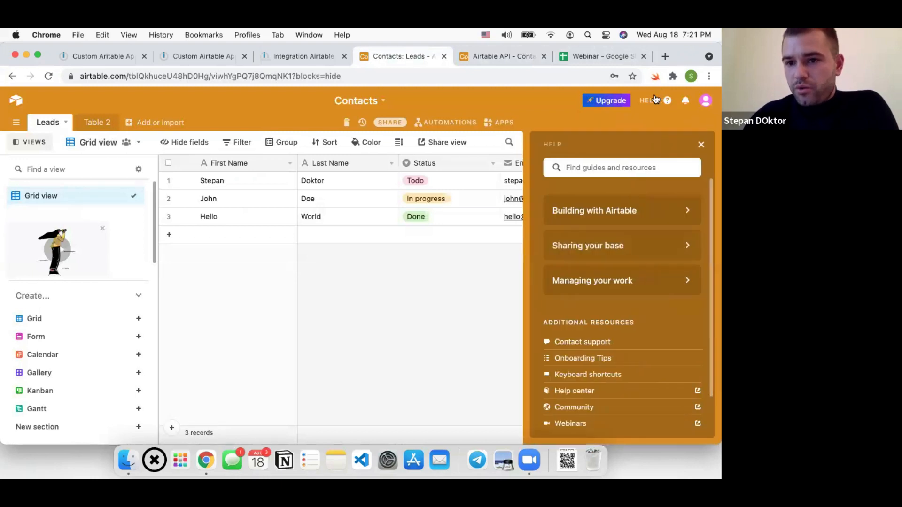
pyautogui.scroll(-2, 581, 411)
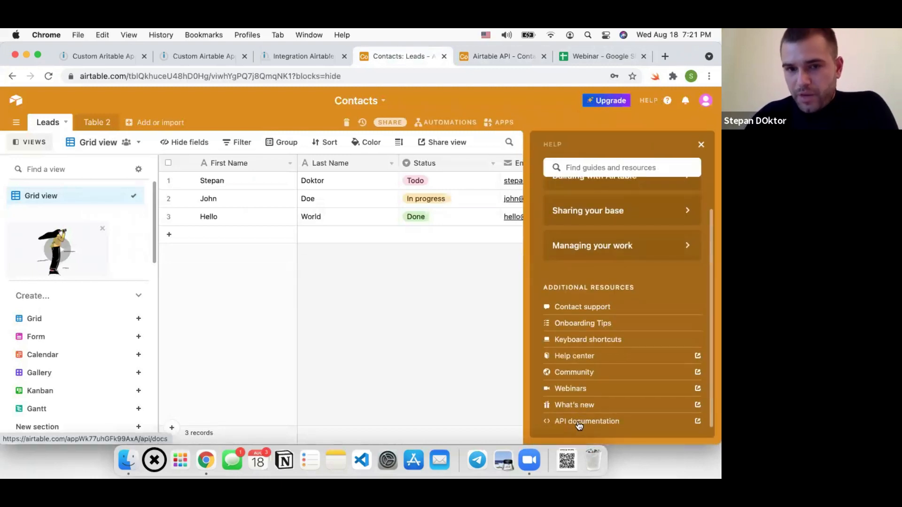
pyautogui.click(501, 56)
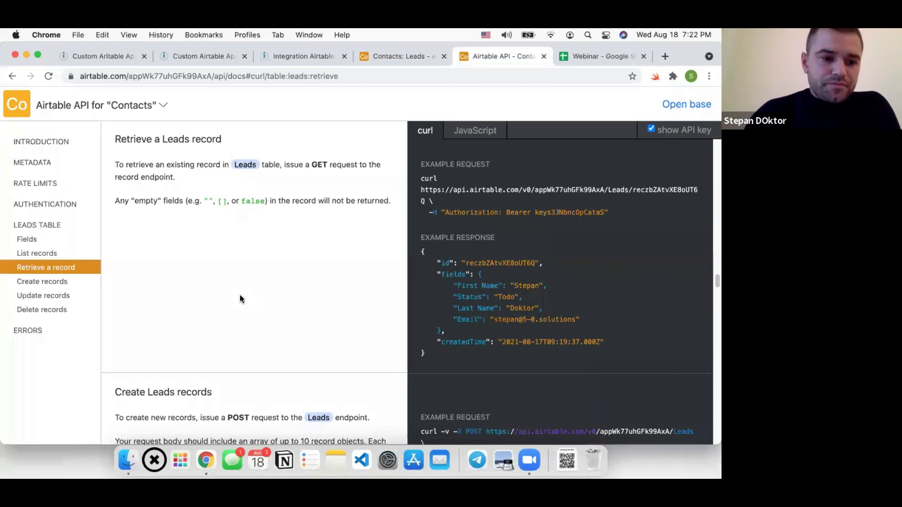
pyautogui.click(41, 254)
pyautogui.click(43, 281)
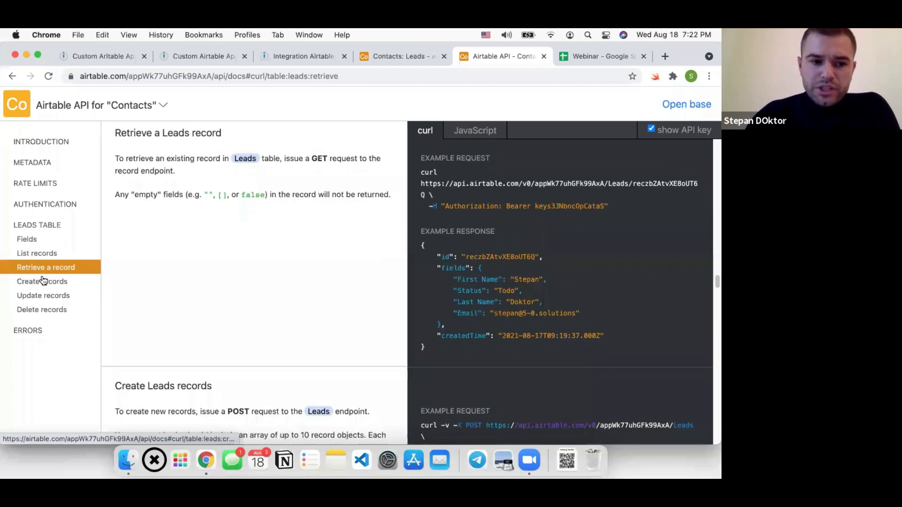
pyautogui.click(44, 296)
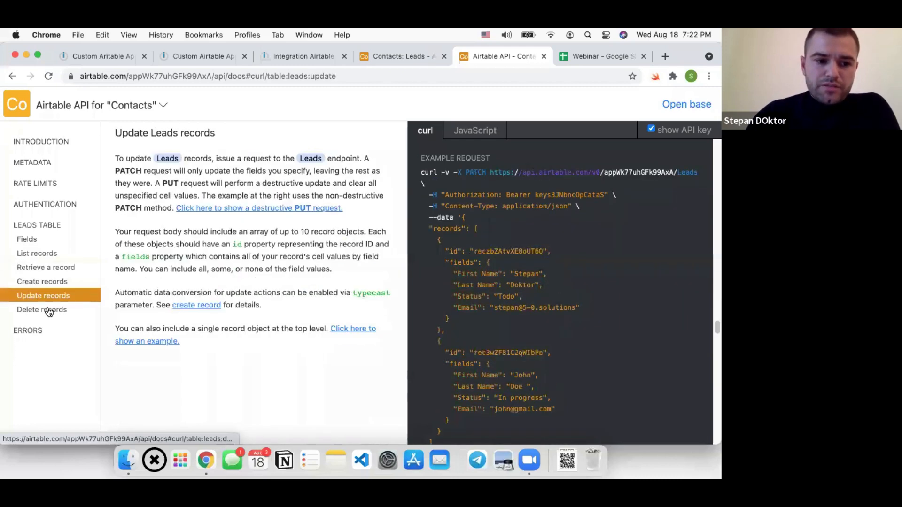
pyautogui.click(42, 272)
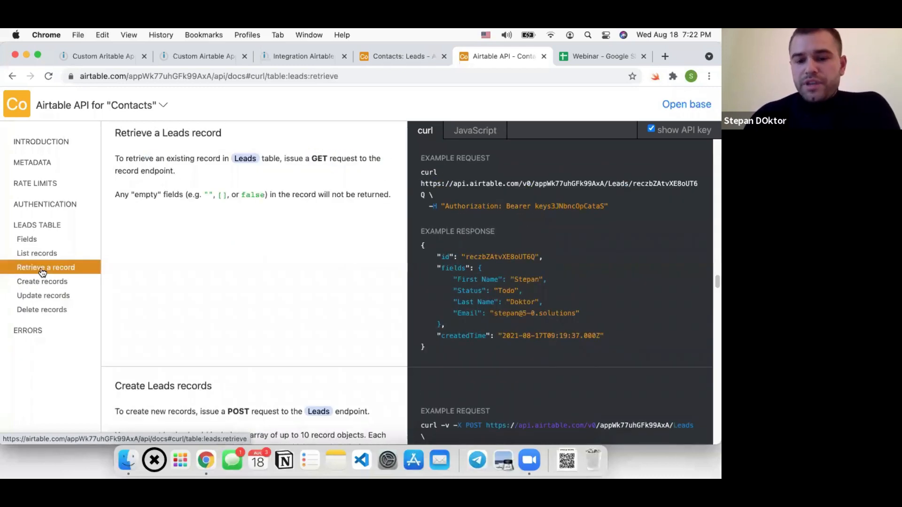
pyautogui.moveTo(535, 184); pyautogui.dragTo(419, 183)
pyautogui.press('super+c')
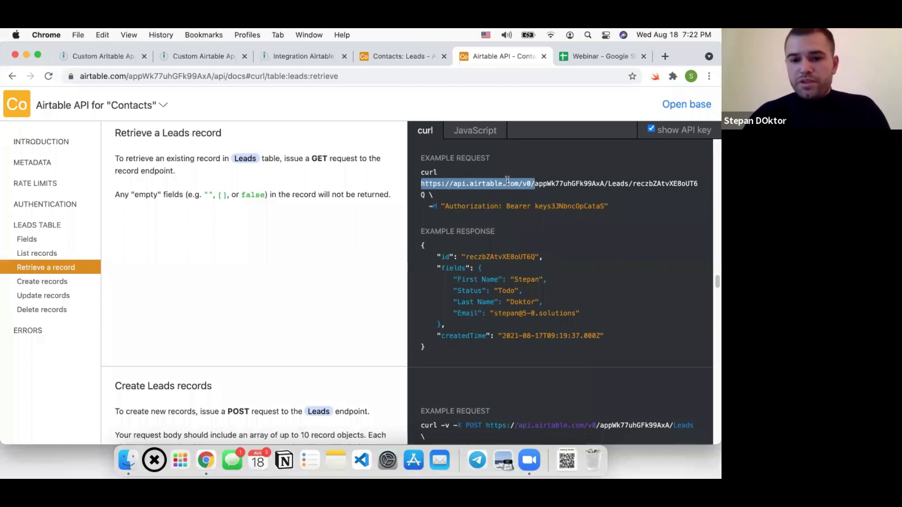
pyautogui.click(107, 62)
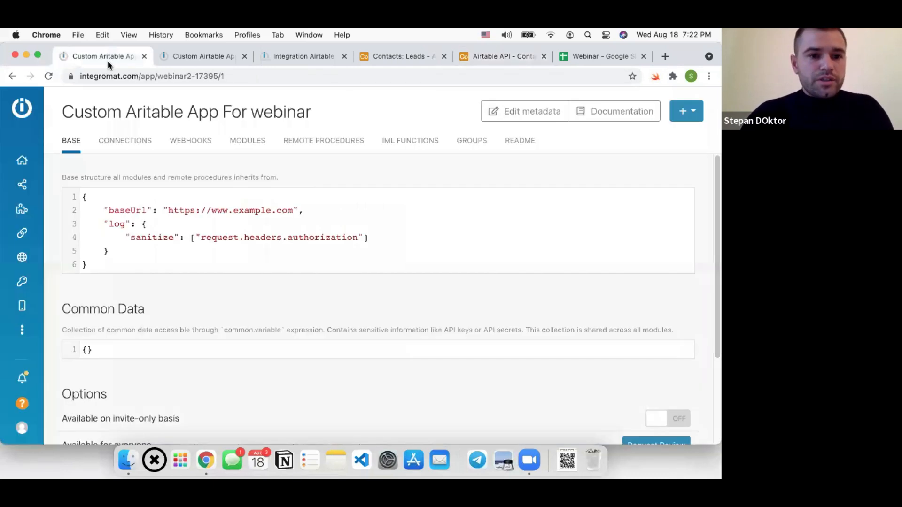
pyautogui.moveTo(292, 209); pyautogui.dragTo(169, 210)
pyautogui.press('super+v')
pyautogui.press('super+s')
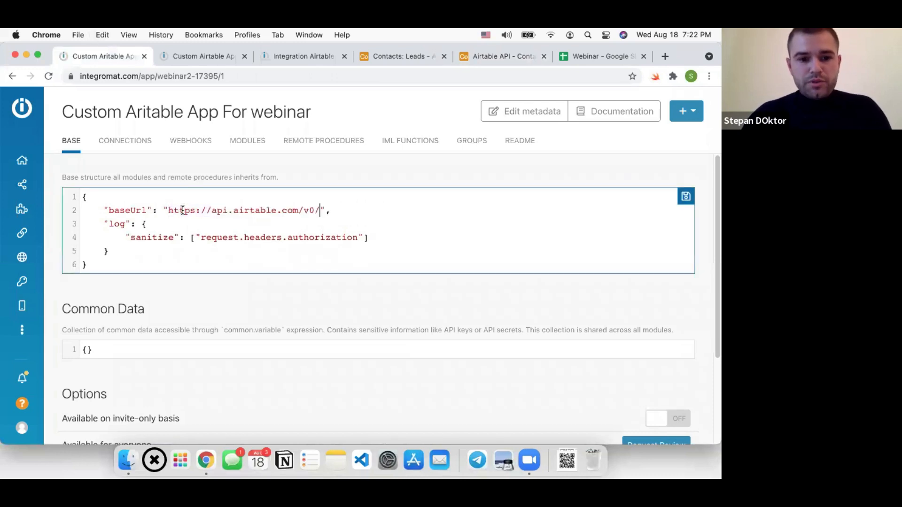
pyautogui.click(329, 211)
pyautogui.write(',')
pyautogui.press('Return')
pyautogui.write('"')
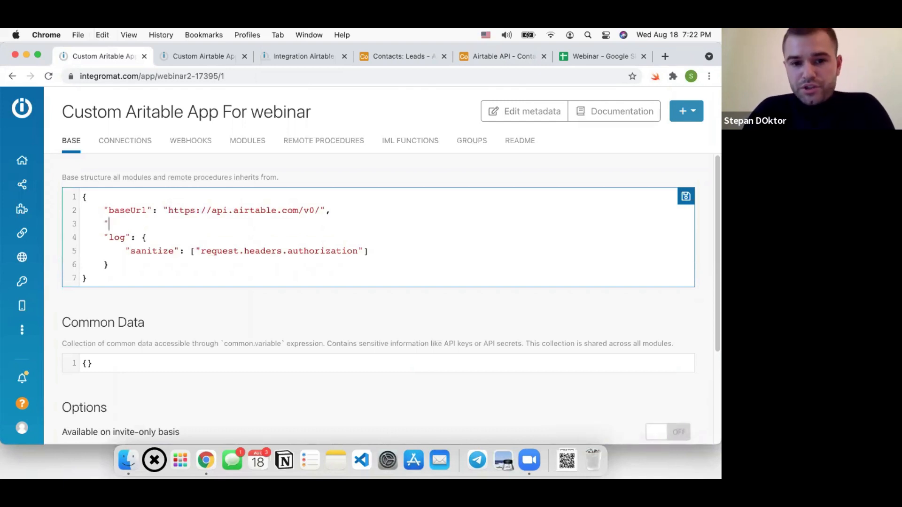
pyautogui.click(497, 56)
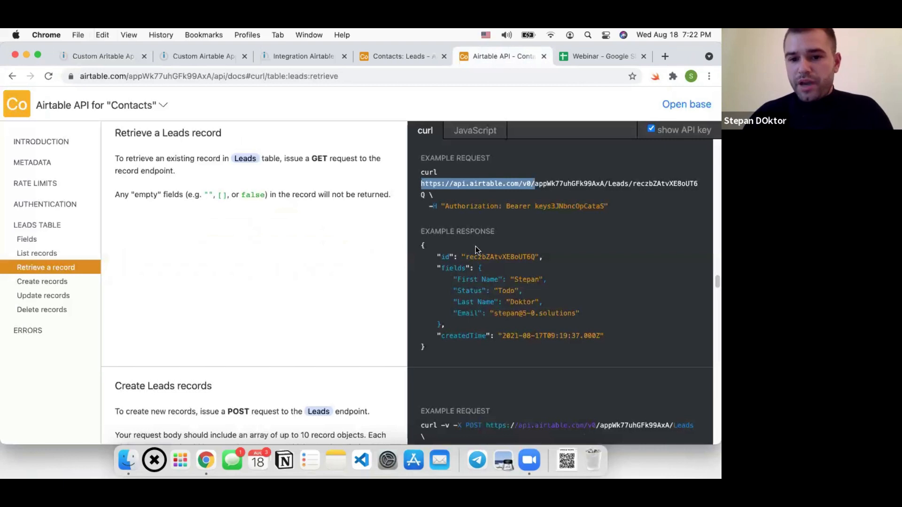
# Check the Authorization example, compare with the reference app's base, then close that reference tab
pyautogui.doubleClick(458, 208)
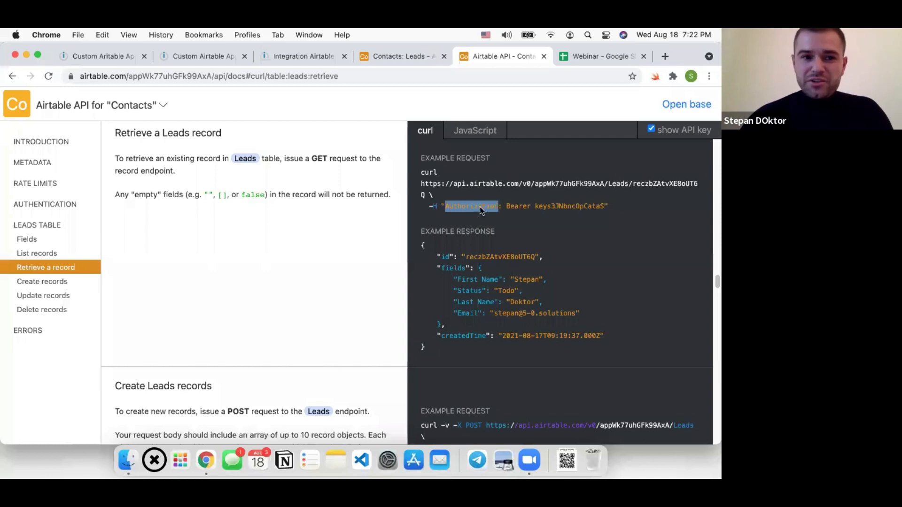
pyautogui.click(175, 57)
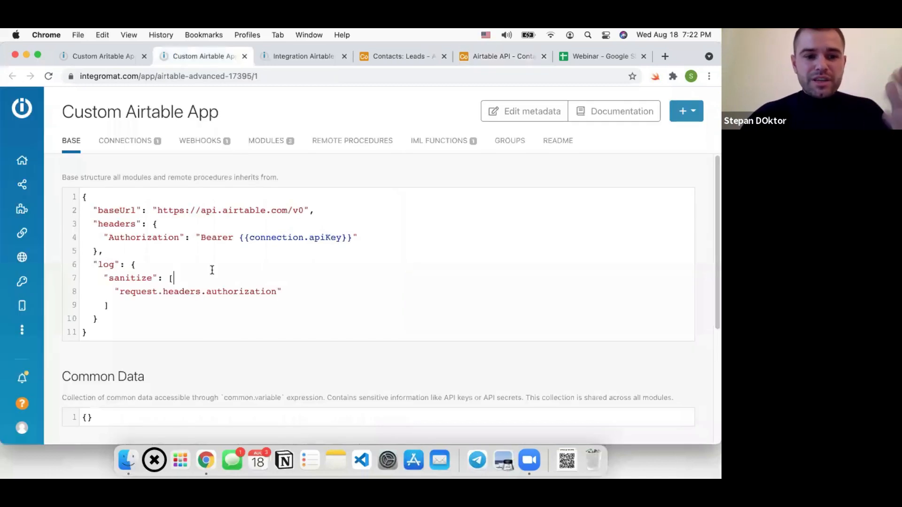
pyautogui.click(117, 57)
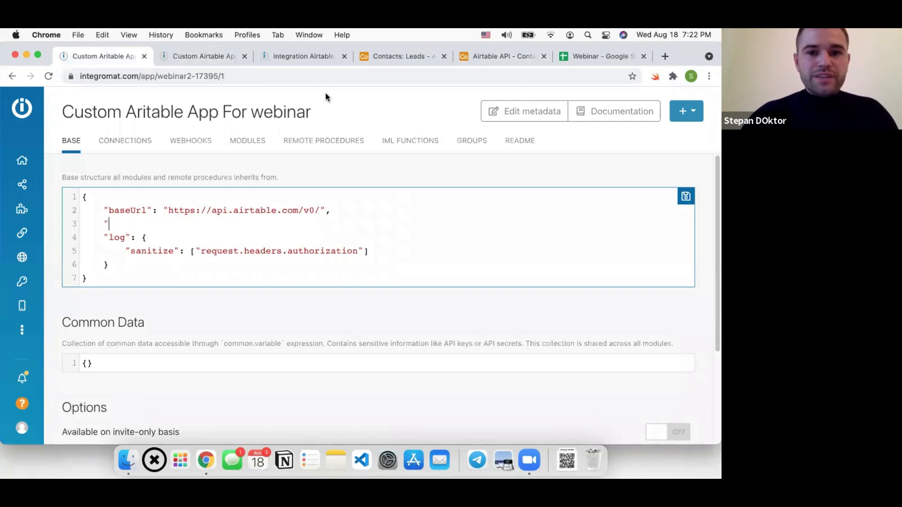
pyautogui.click(244, 57)
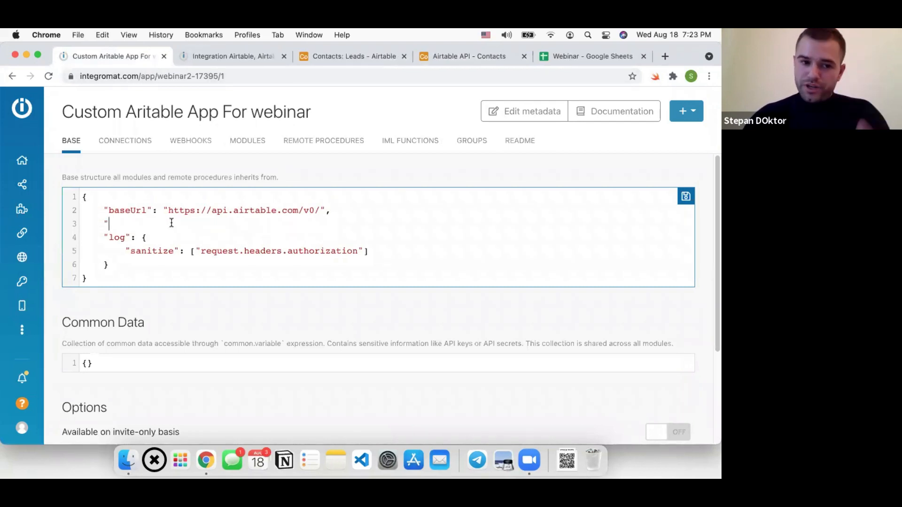
# Add a headers block containing an empty "Authorization" entry to the base code
pyautogui.press('super+v')
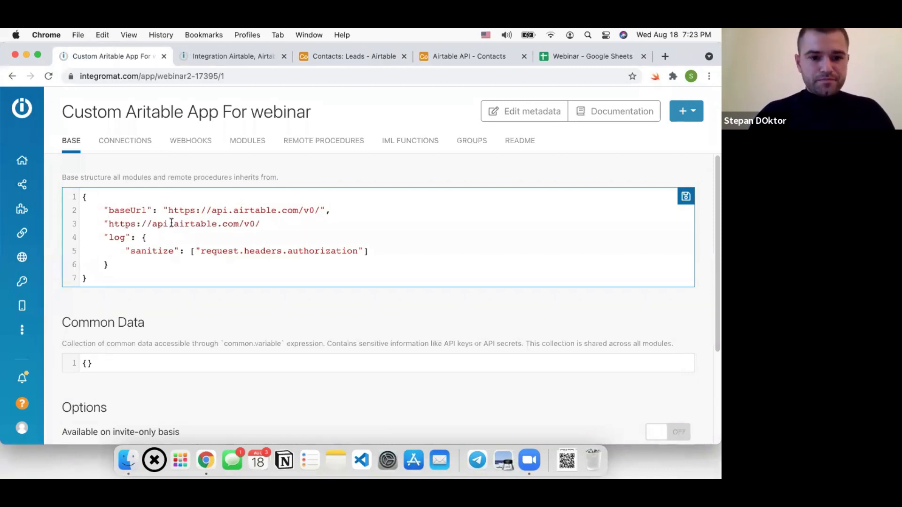
pyautogui.press('super+z')
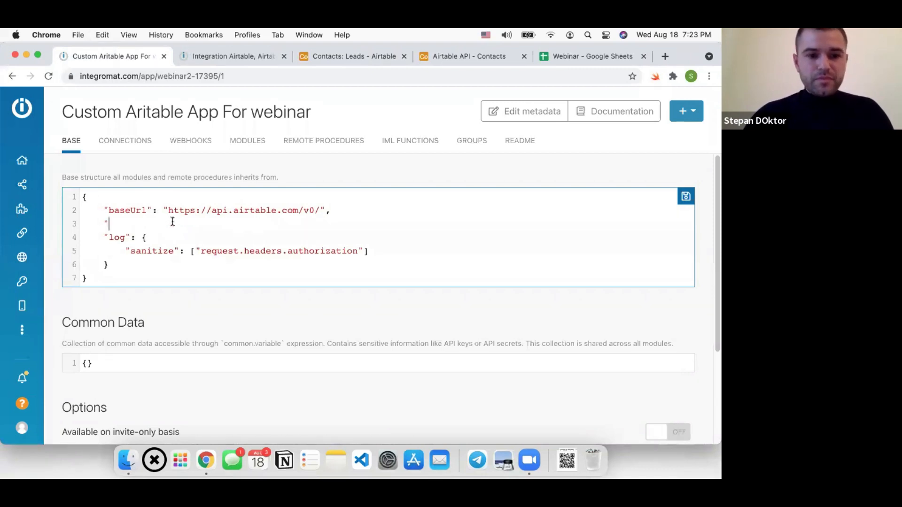
pyautogui.click(456, 57)
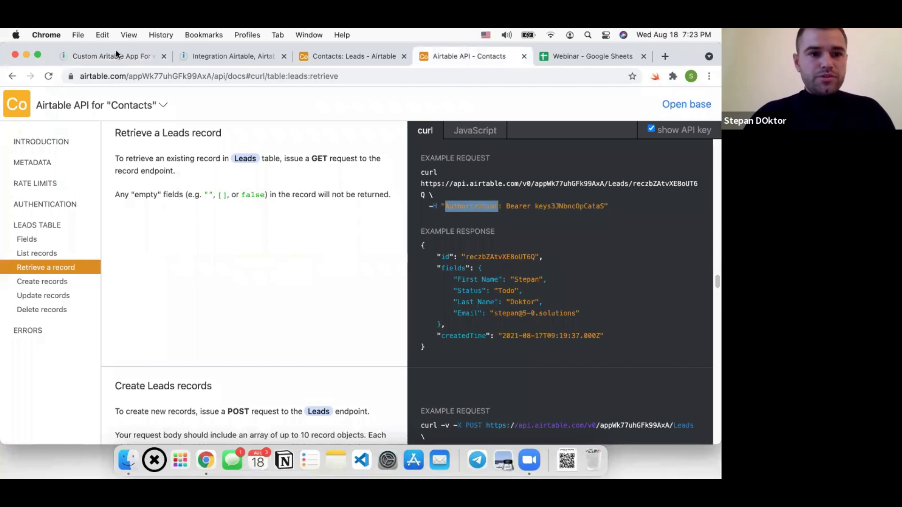
pyautogui.press('super+1')
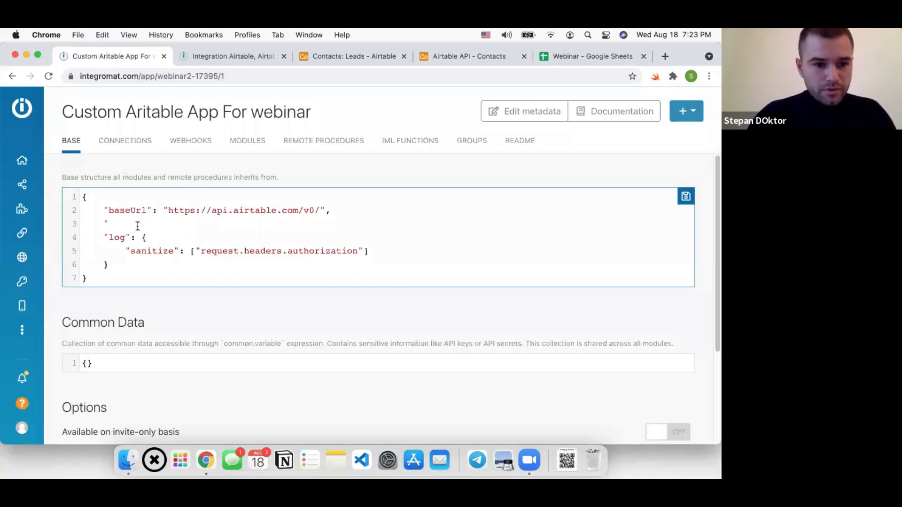
pyautogui.write('headers')
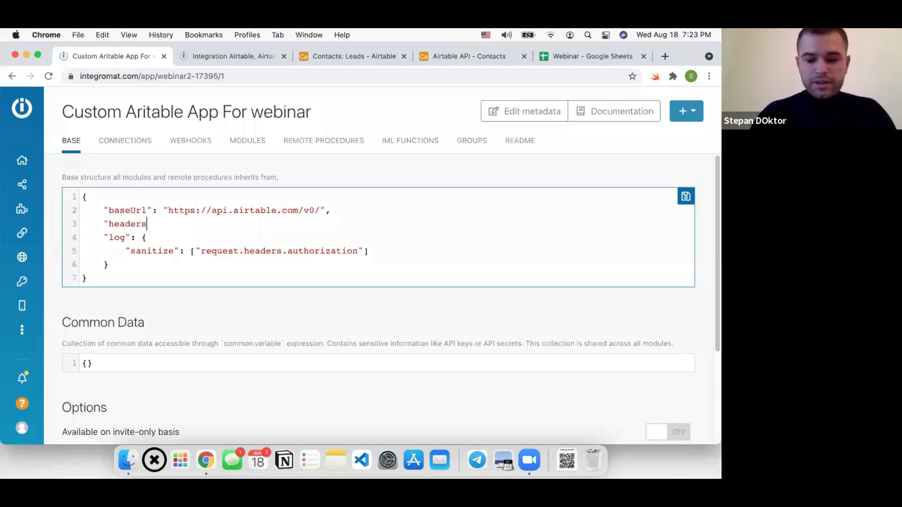
pyautogui.write('"')
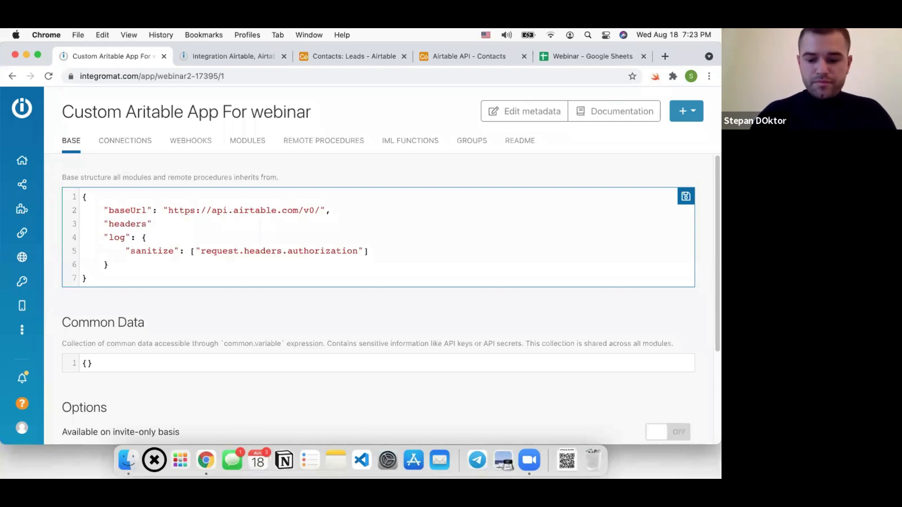
pyautogui.write(':{},')
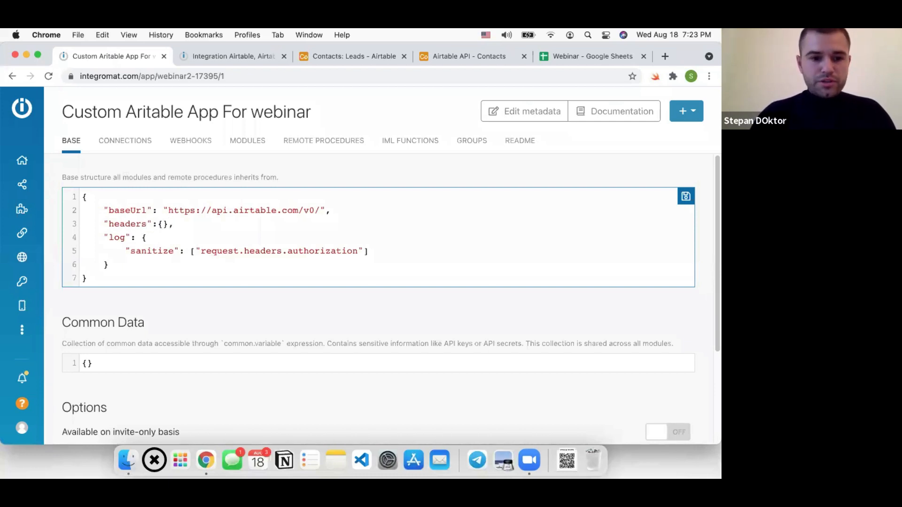
pyautogui.press('Return')
pyautogui.press('Return')
pyautogui.press('Up')
pyautogui.press('Tab')
pyautogui.write('"Authorization":""')
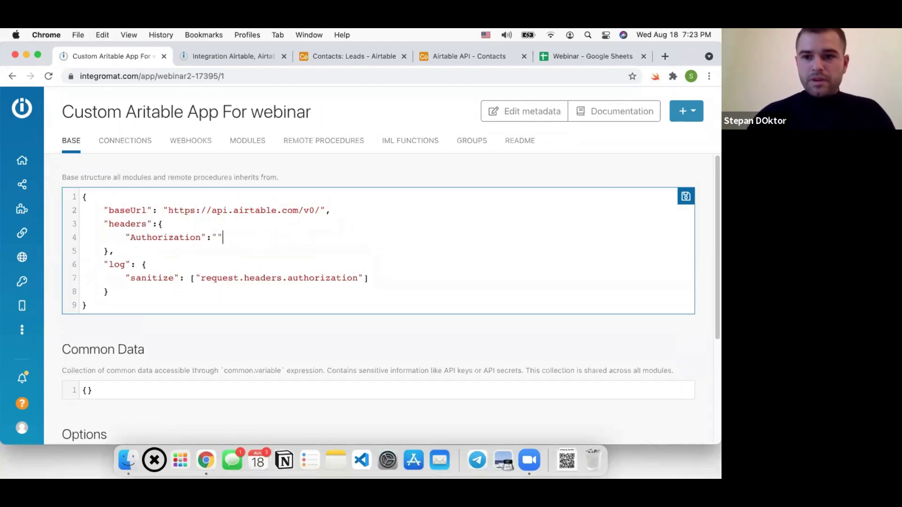
# Copy the Bearer API key from the docs into the Authorization header and save
pyautogui.click(448, 57)
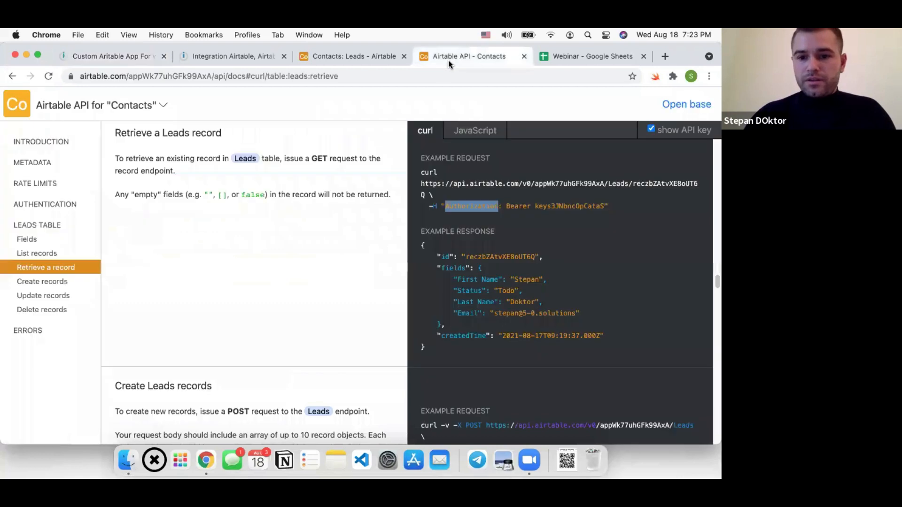
pyautogui.moveTo(506, 206); pyautogui.dragTo(606, 207)
pyautogui.press('super+c')
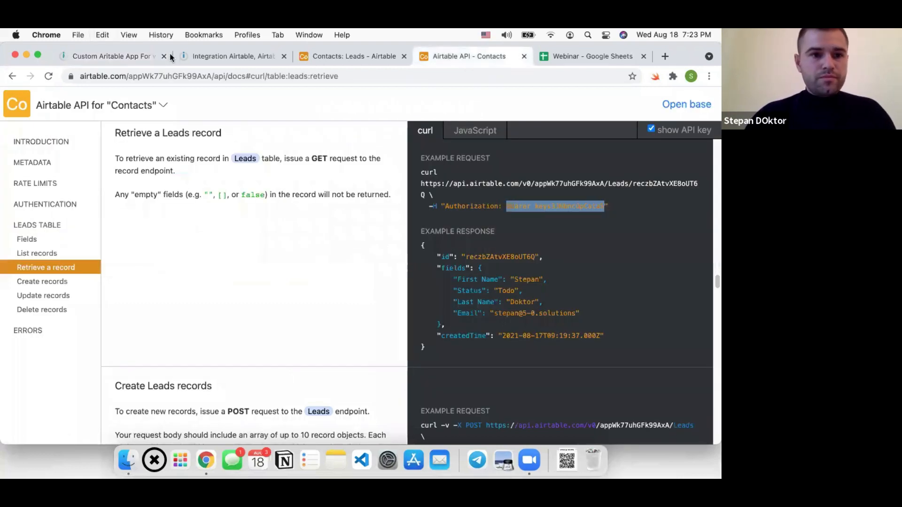
pyautogui.click(156, 56)
pyautogui.click(218, 239)
pyautogui.press('super+v')
pyautogui.click(313, 258)
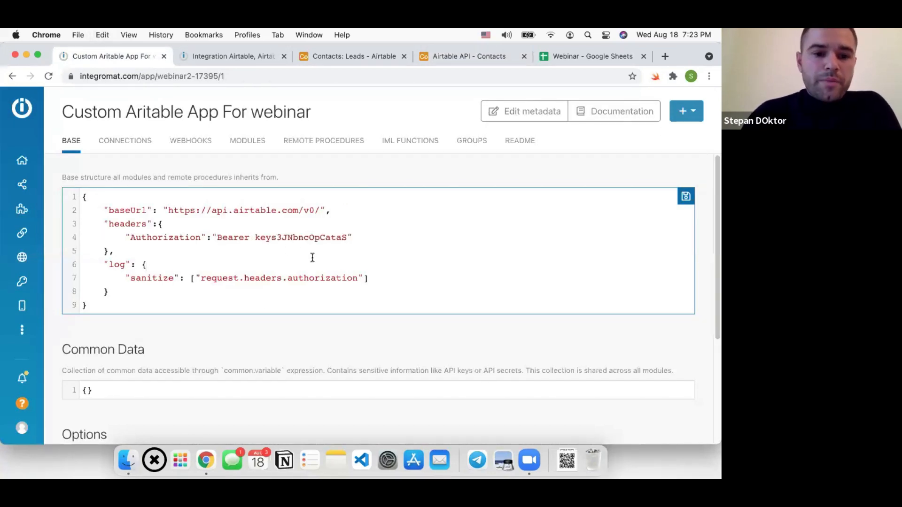
pyautogui.click(687, 197)
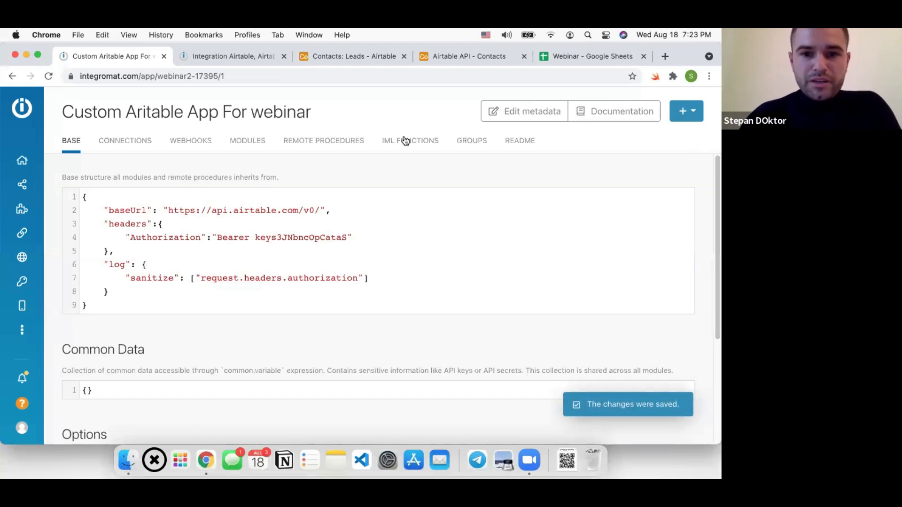
# Replace the hard-coded key with Bearer {{connection.apiKey}} and save the base code
pyautogui.doubleClick(267, 238)
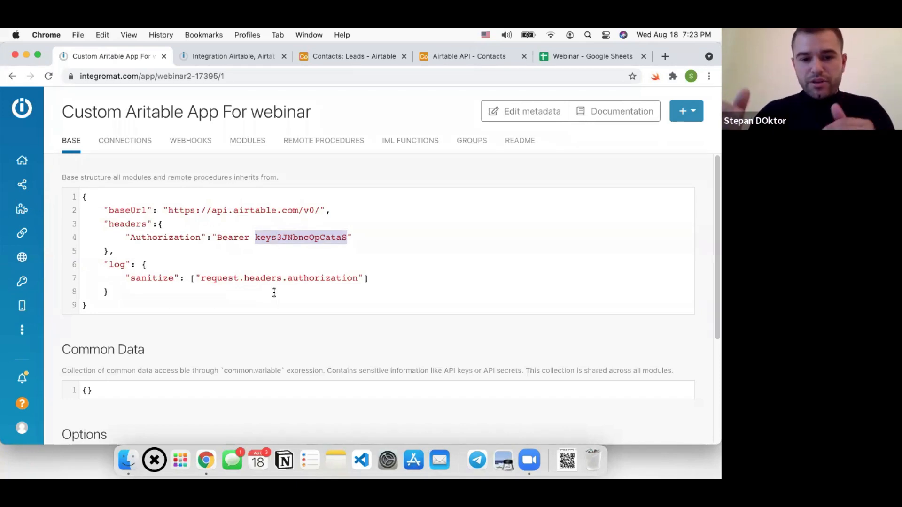
pyautogui.press('BackSpace')
pyautogui.write('{{}}')
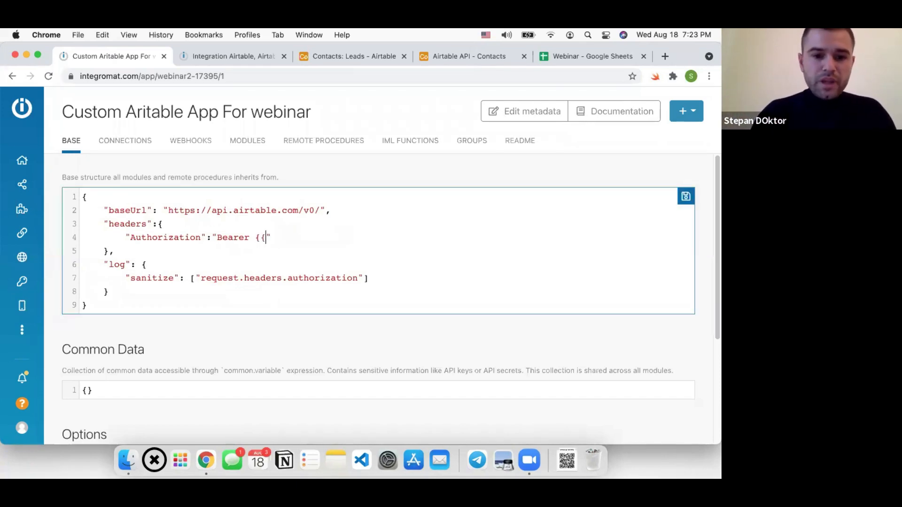
pyautogui.press('Left')
pyautogui.press('Left')
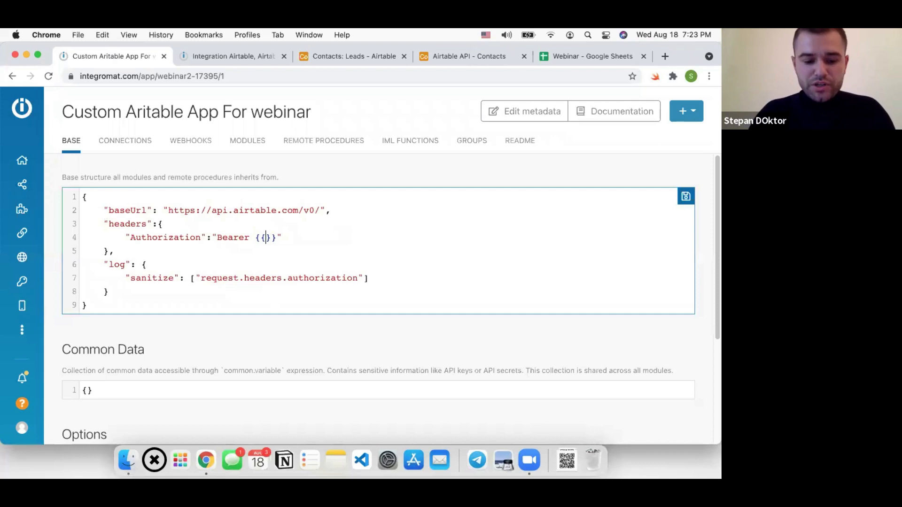
pyautogui.click(266, 237)
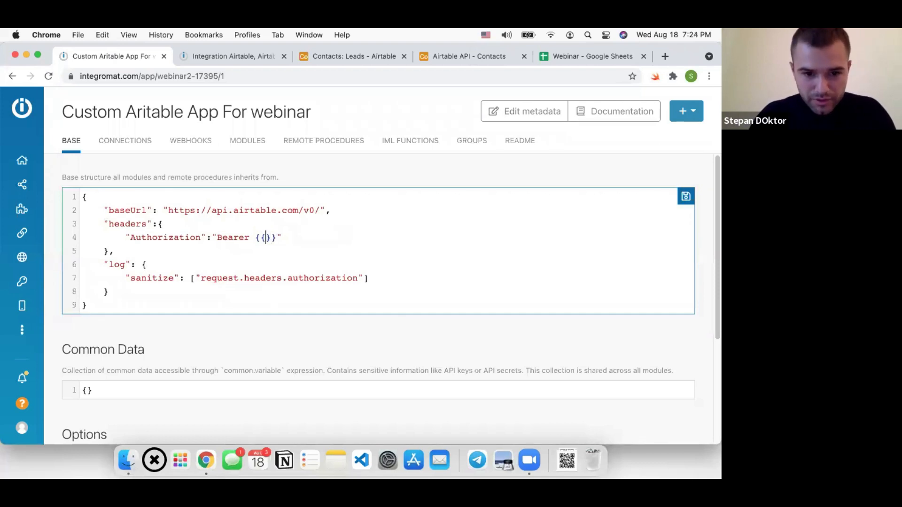
pyautogui.write('d')
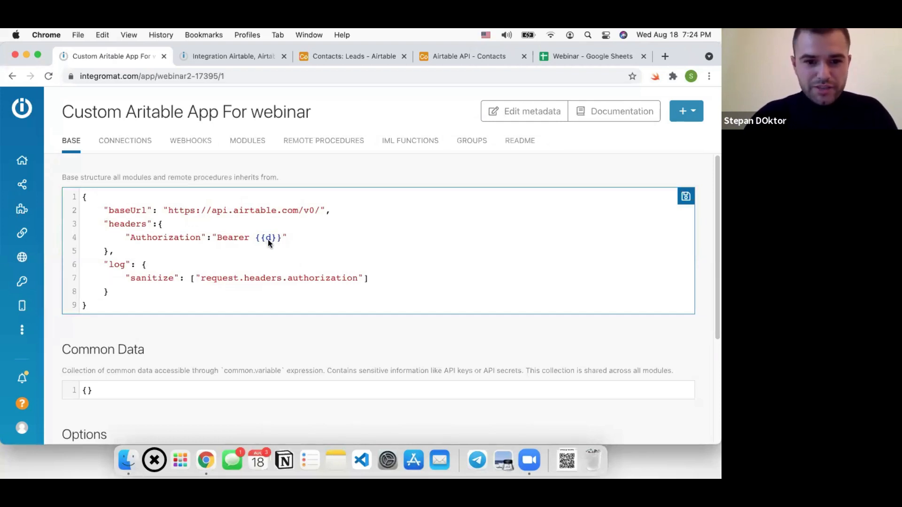
pyautogui.press('BackSpace')
pyautogui.write('connection')
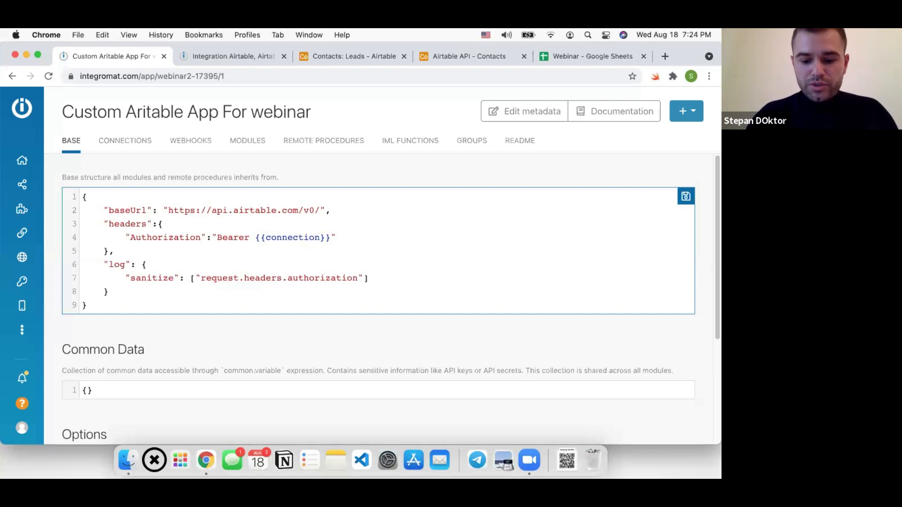
pyautogui.write('.a')
pyautogui.write('piKey')
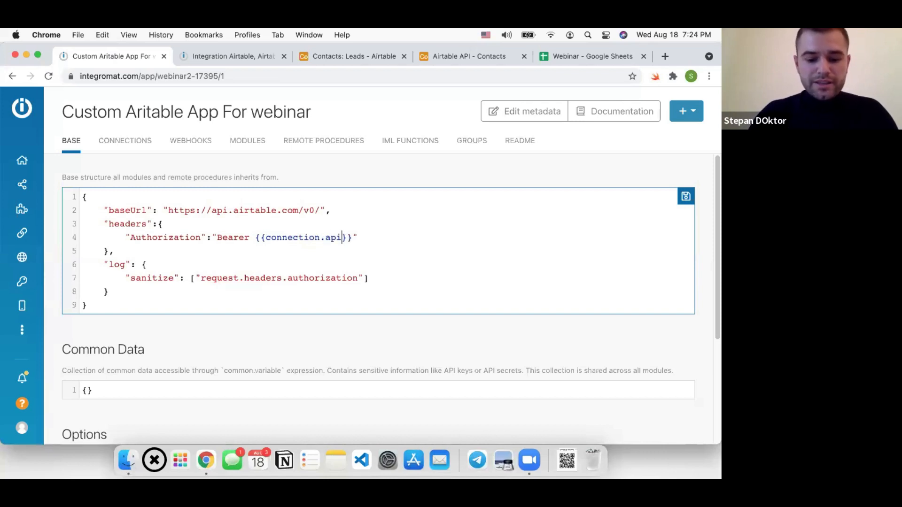
pyautogui.press('super+s')
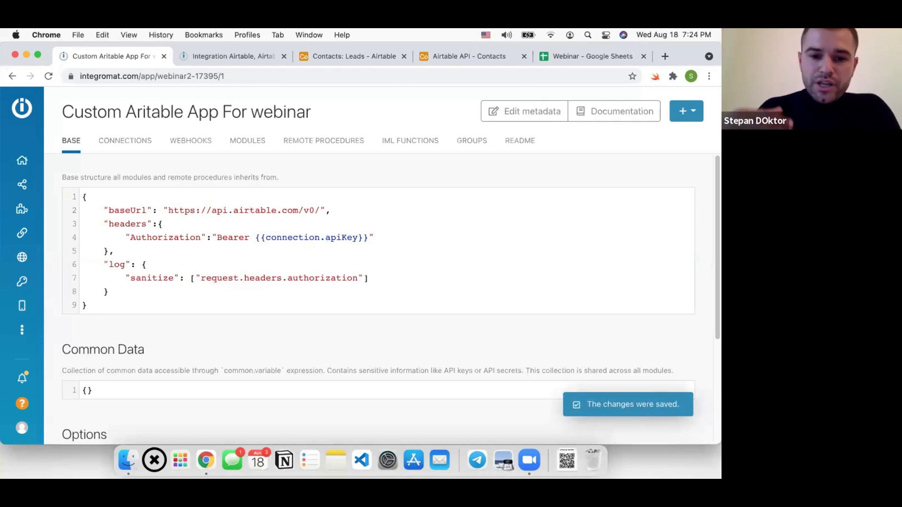
# Save the base code again and go to the app's Connections list
pyautogui.click(245, 265)
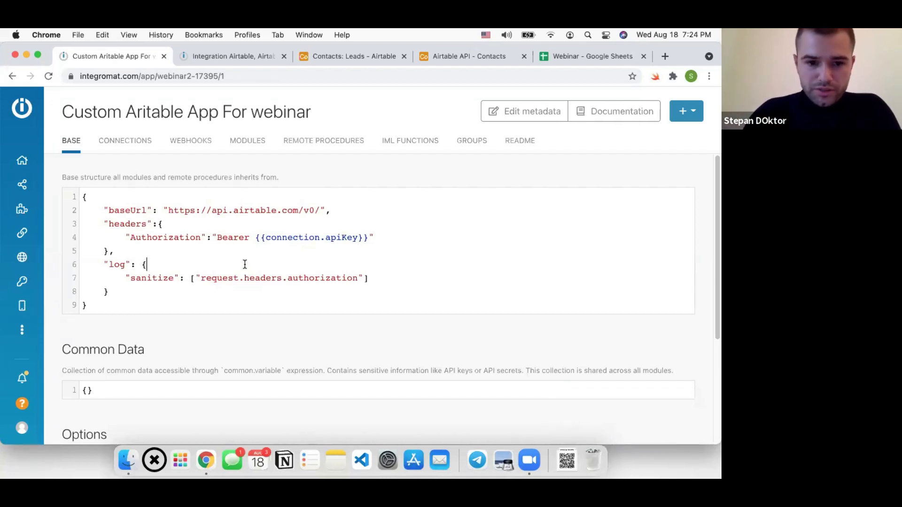
pyautogui.moveTo(256, 234); pyautogui.dragTo(369, 235)
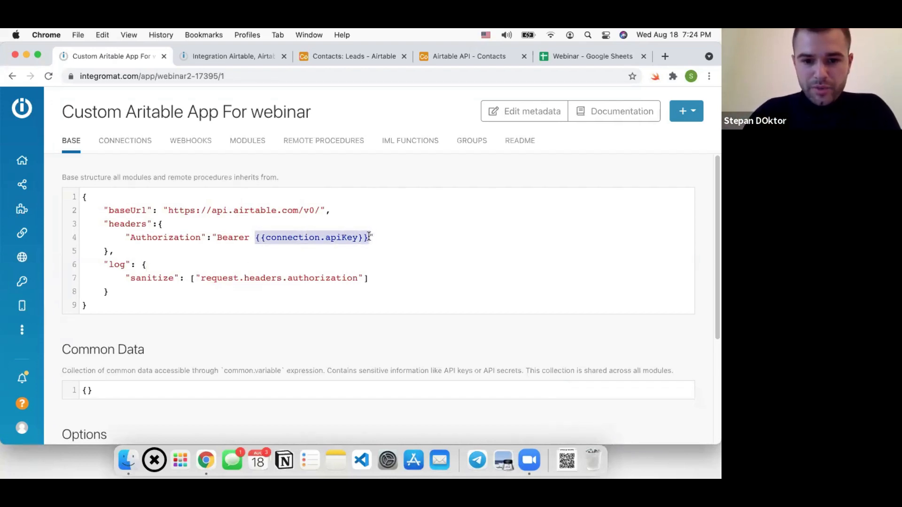
pyautogui.click(271, 267)
pyautogui.press('super+s')
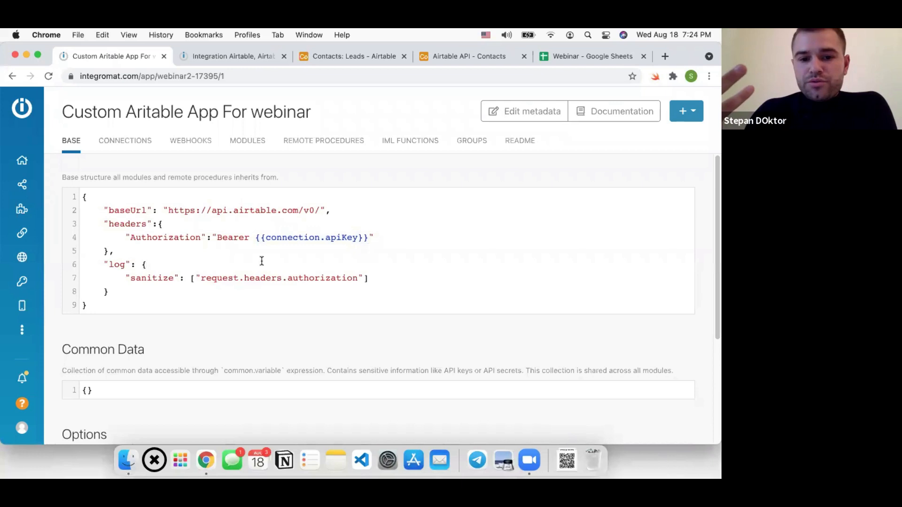
pyautogui.click(150, 143)
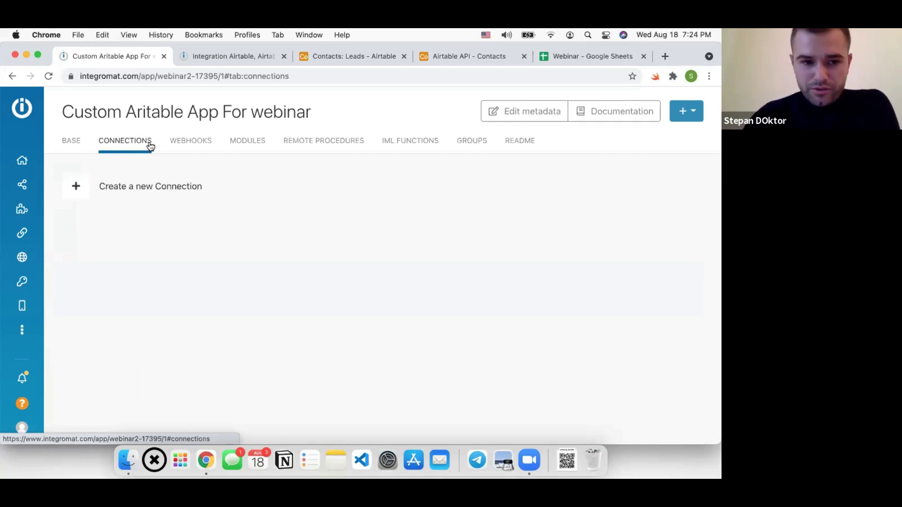
# Create a connection labelled 'api key' with type API Key and save it
pyautogui.click(133, 183)
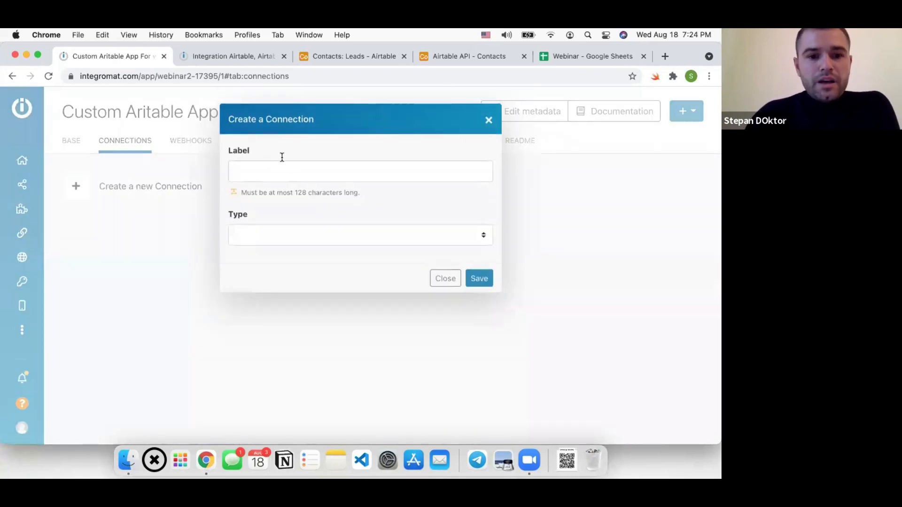
pyautogui.click(476, 278)
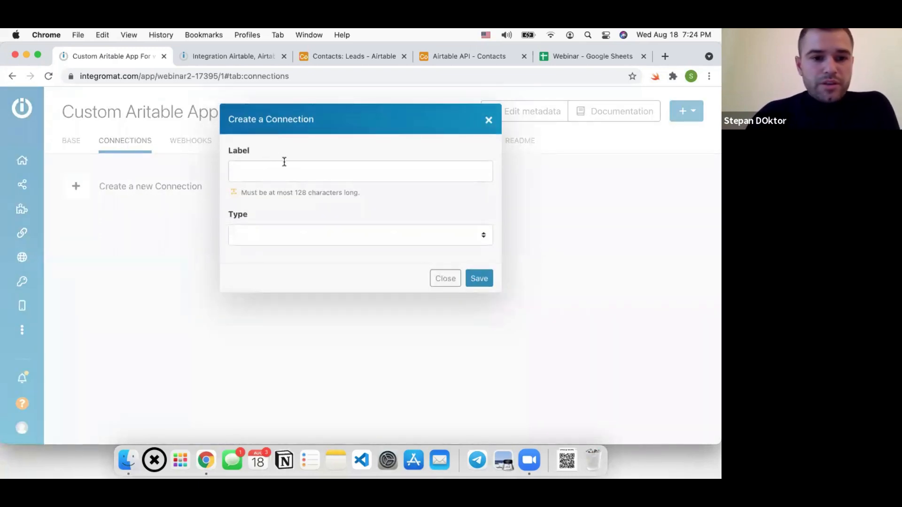
pyautogui.click(288, 175)
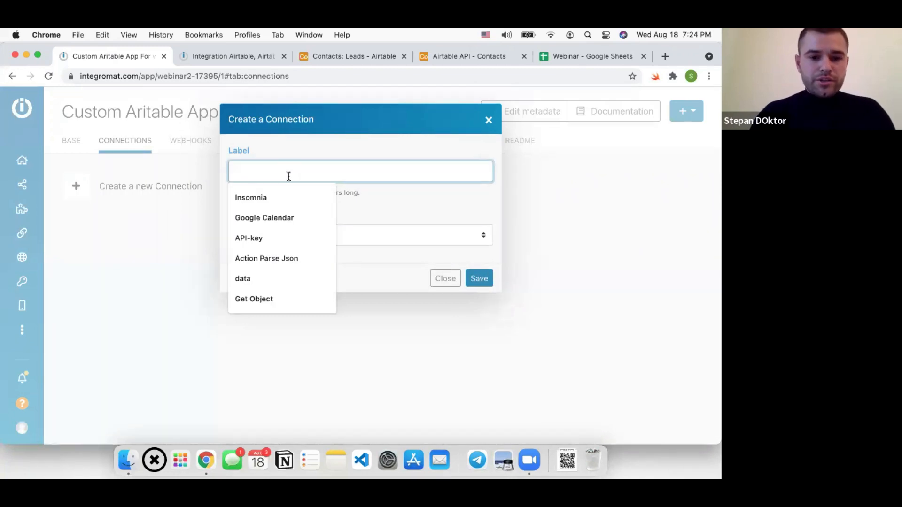
pyautogui.write('api key')
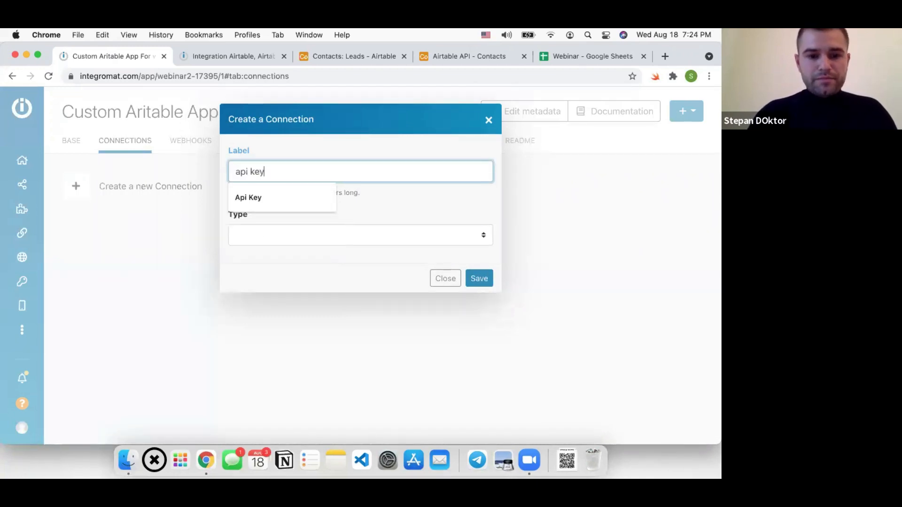
pyautogui.click(312, 229)
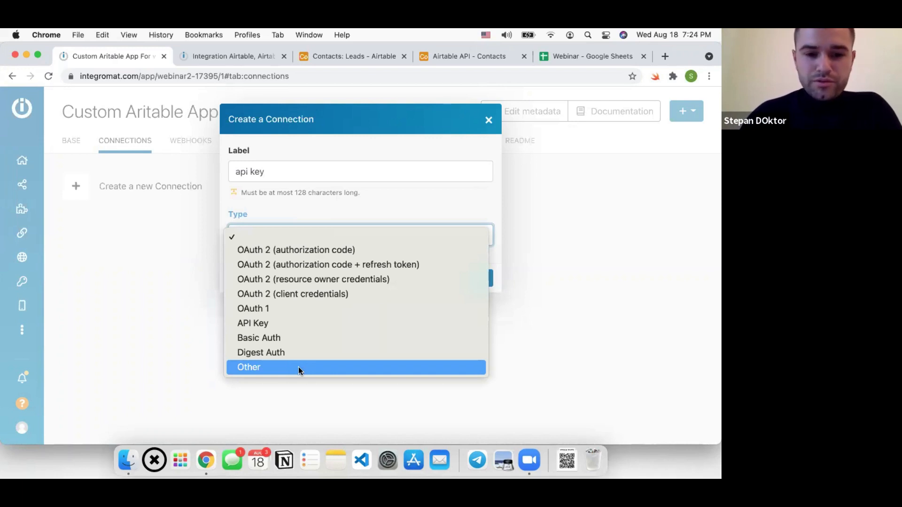
pyautogui.click(271, 324)
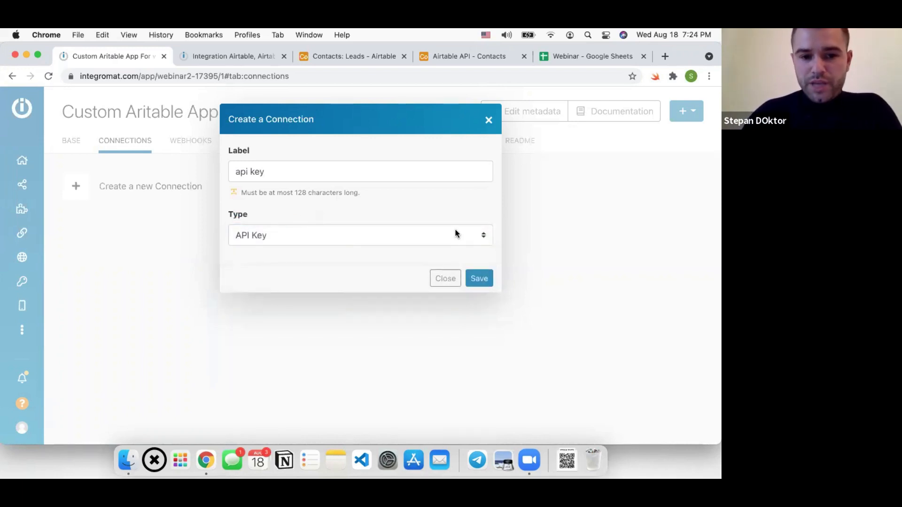
pyautogui.click(479, 278)
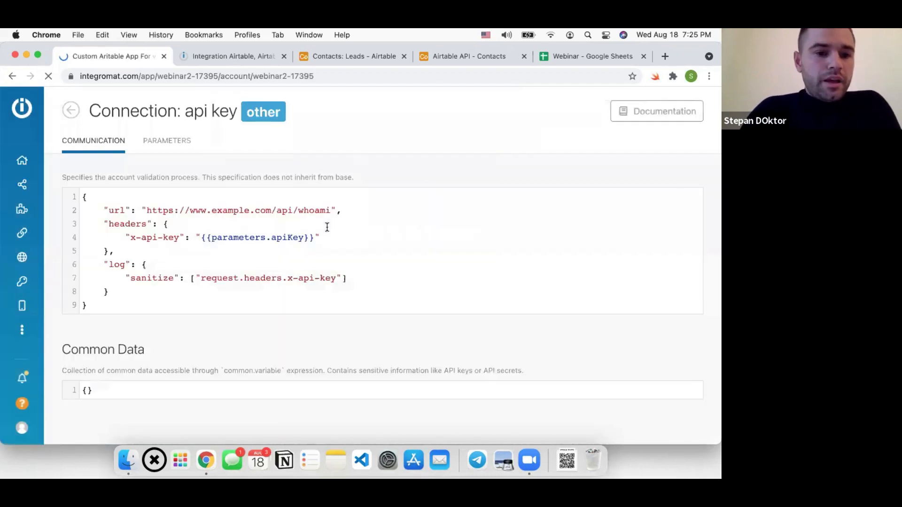
# Delete whoami from the connection's validation URL so it ends at /api/, then revisit the Contacts API docs
pyautogui.moveTo(120, 304); pyautogui.dragTo(95, 206)
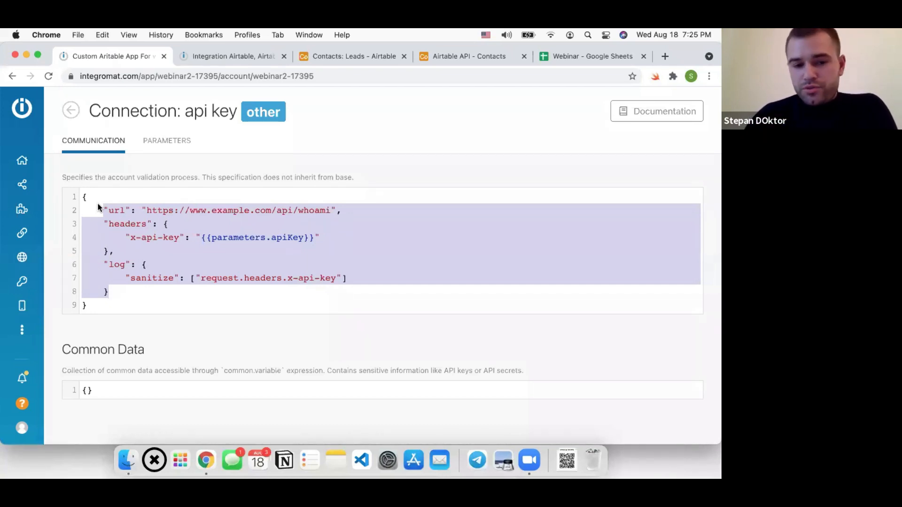
pyautogui.click(239, 211)
pyautogui.doubleClick(326, 210)
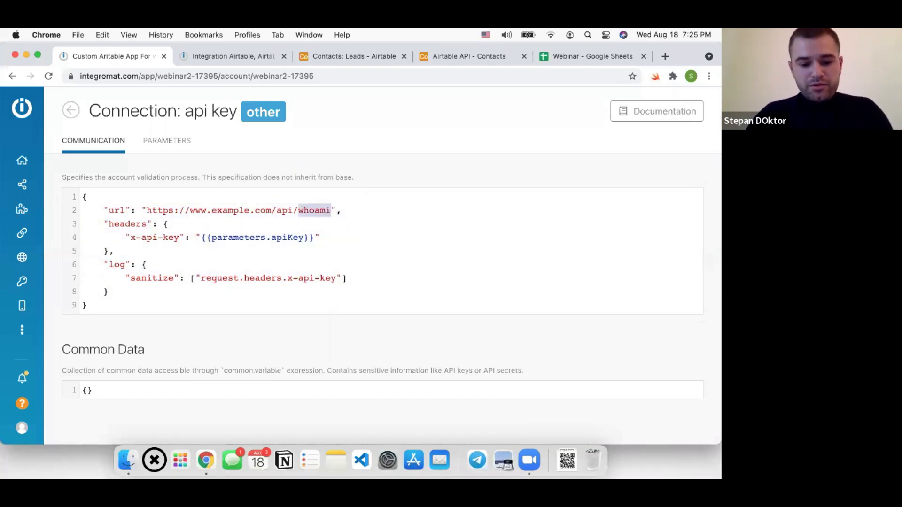
pyautogui.write('users')
pyautogui.press('BackSpace')
pyautogui.press('BackSpace')
pyautogui.press('BackSpace')
pyautogui.press('BackSpace')
pyautogui.press('BackSpace')
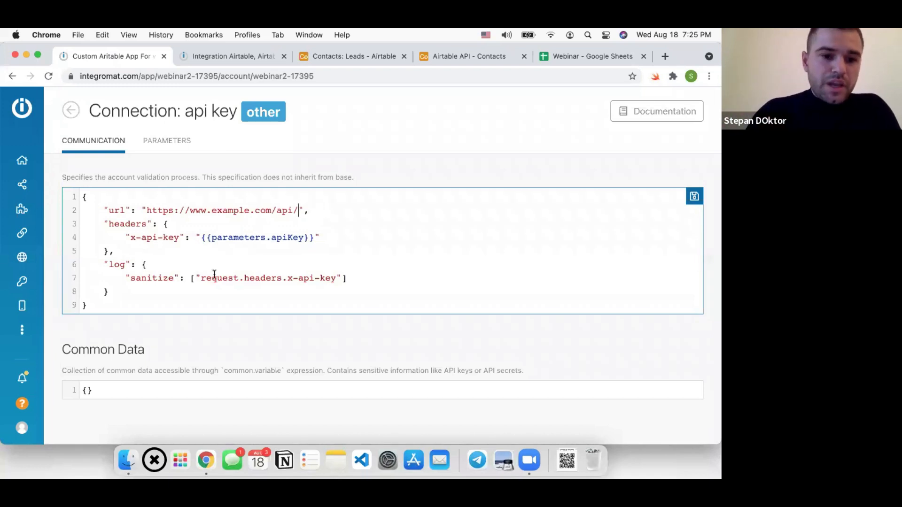
pyautogui.moveTo(111, 292); pyautogui.dragTo(98, 206)
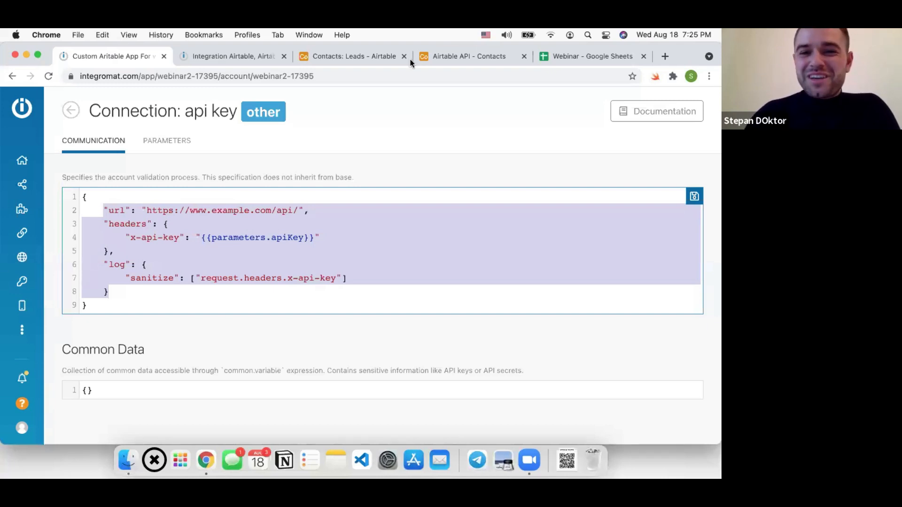
pyautogui.click(447, 55)
pyautogui.doubleClick(575, 183)
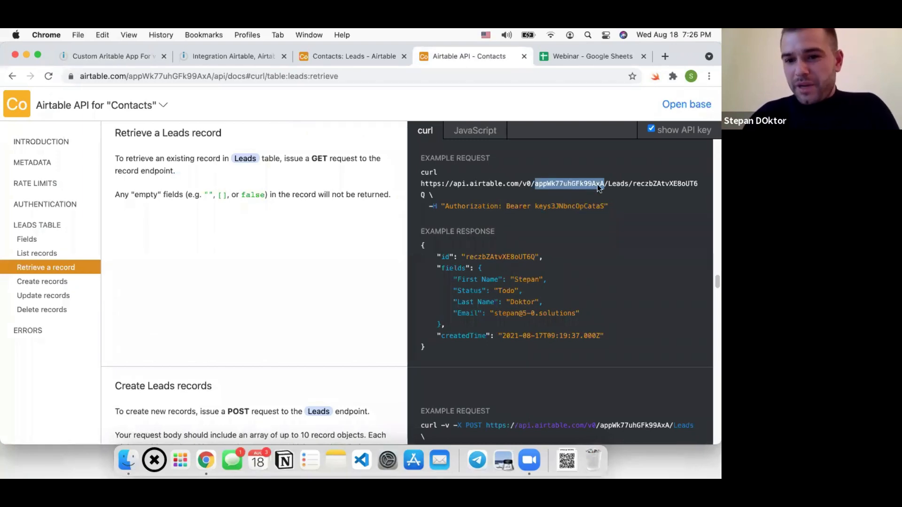
# Check the Leads URL, scenario and Airtable base, then reselect lines 1–8 of the communication code
pyautogui.doubleClick(614, 186)
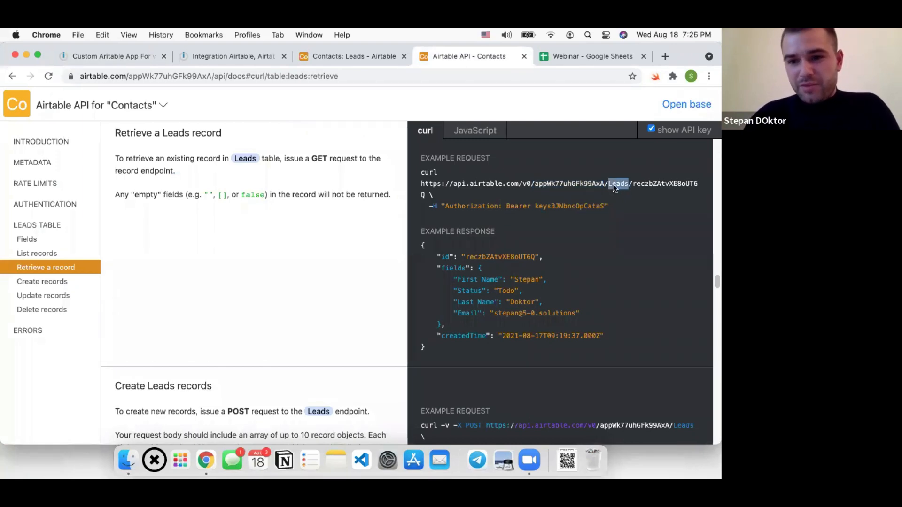
pyautogui.click(231, 66)
pyautogui.click(314, 58)
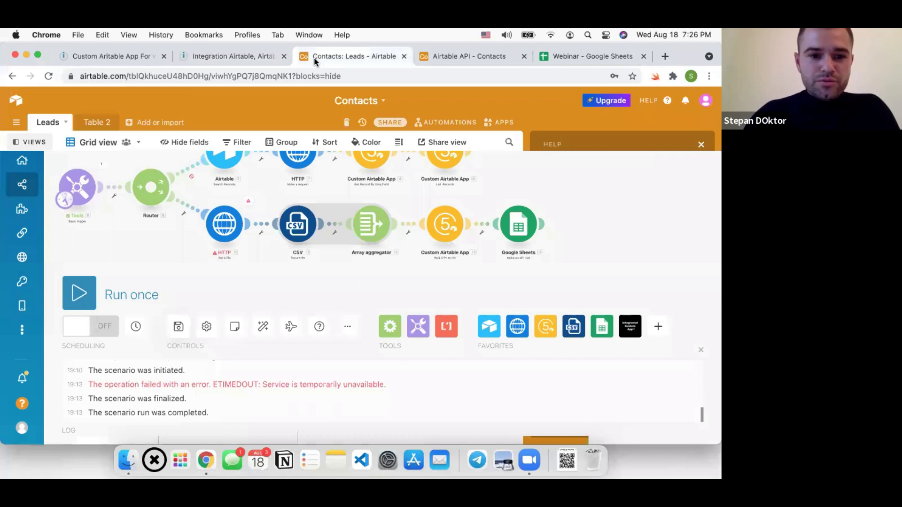
pyautogui.click(179, 55)
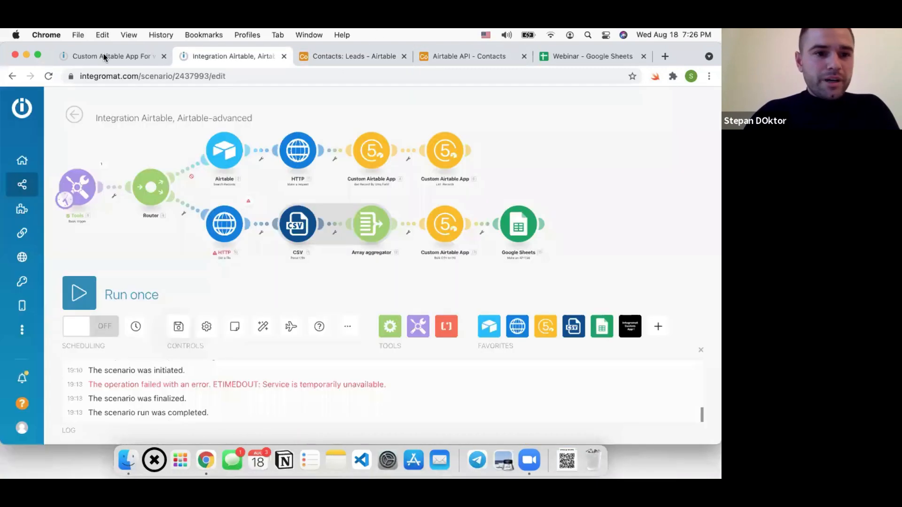
pyautogui.click(107, 57)
pyautogui.click(139, 276)
pyautogui.moveTo(119, 290); pyautogui.dragTo(93, 202)
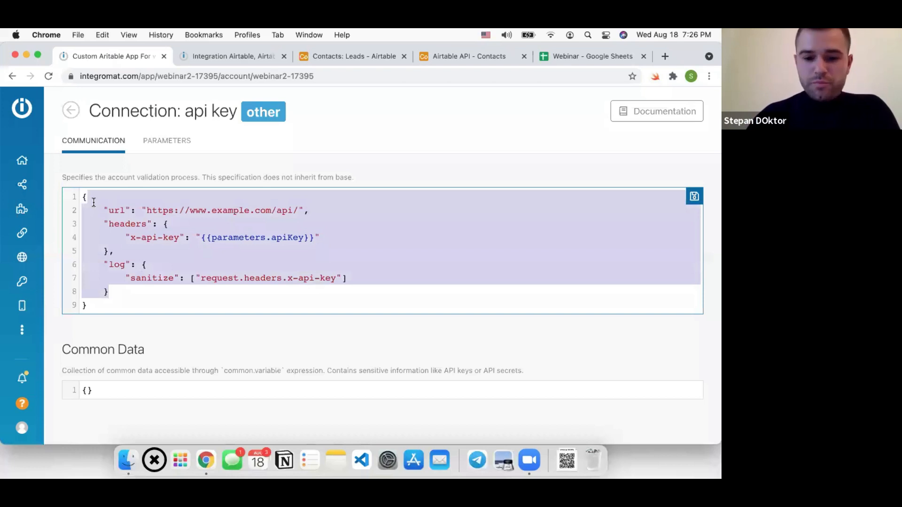
# Delete the placeholder communication code, leaving an empty {}, and save it
pyautogui.press('BackSpace')
pyautogui.press('super+s')
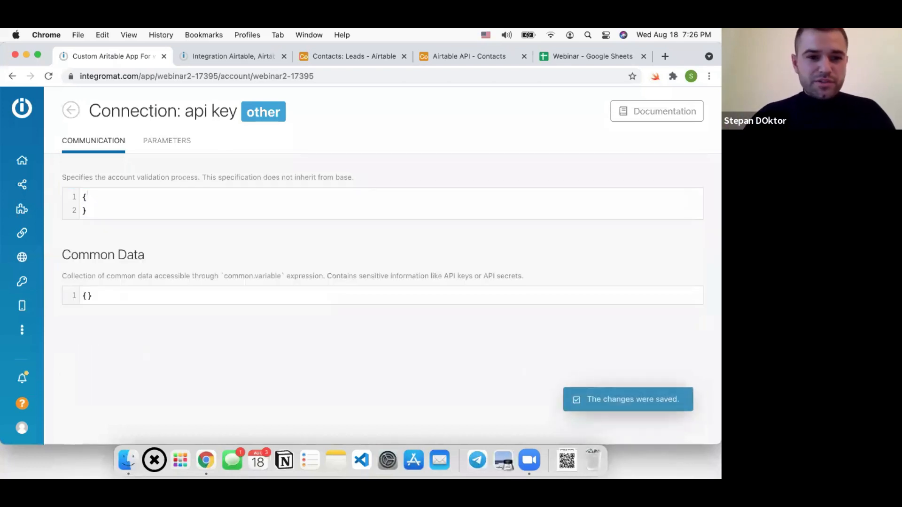
pyautogui.click(162, 147)
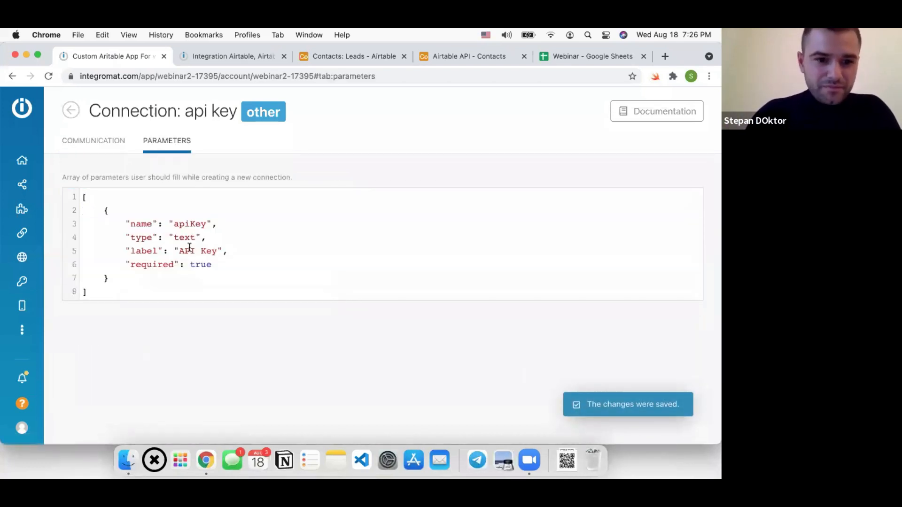
pyautogui.click(108, 142)
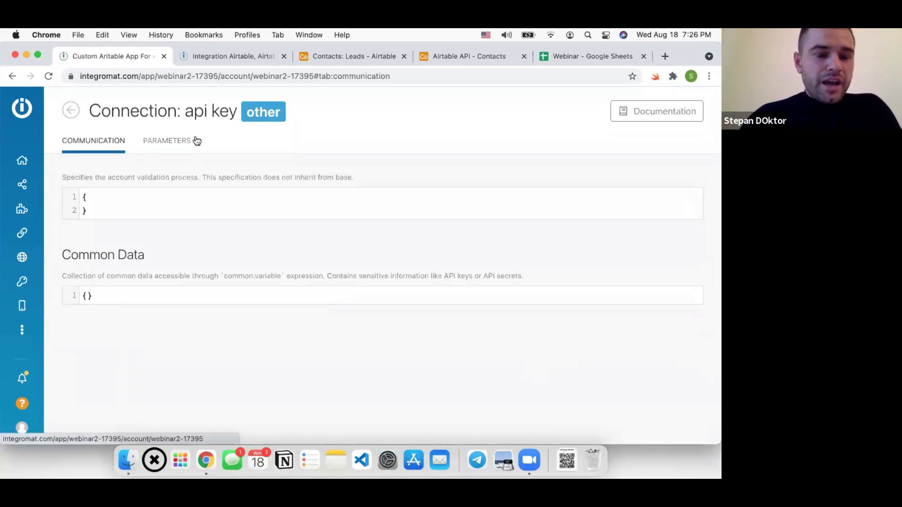
pyautogui.click(168, 142)
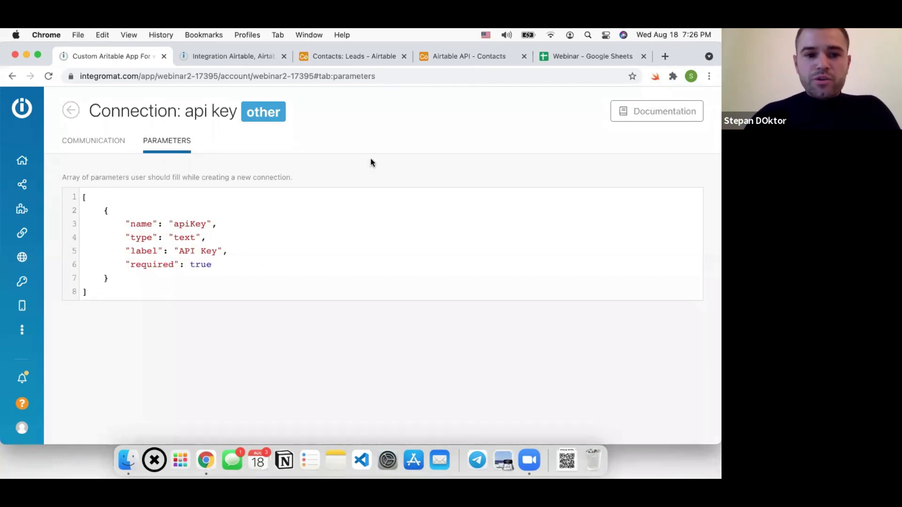
# Review the apiKey parameter JSON (type text, label API Key, required true), then return to the app overview
pyautogui.click(145, 276)
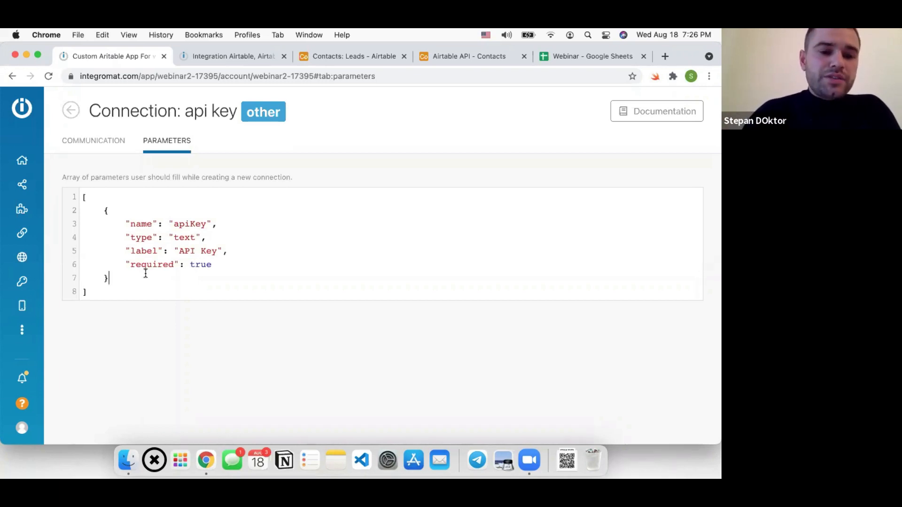
pyautogui.press('super+a')
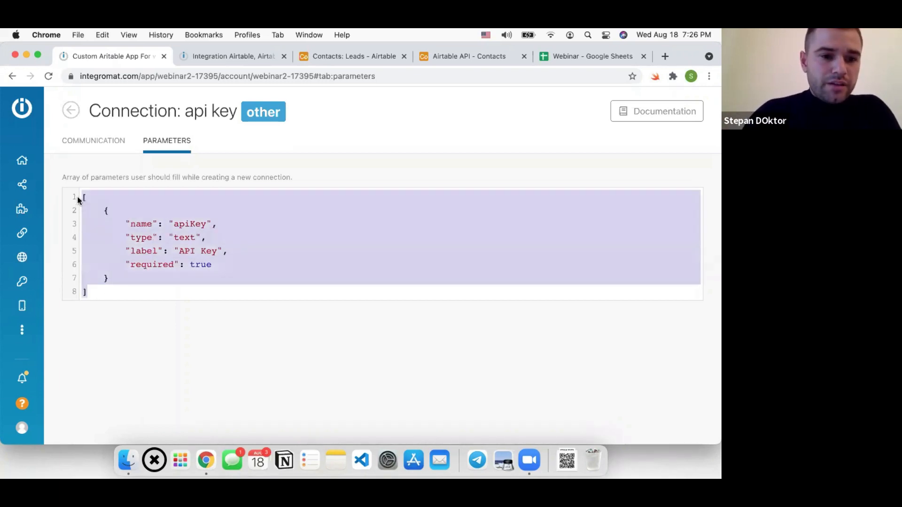
pyautogui.moveTo(111, 278); pyautogui.dragTo(104, 211)
pyautogui.press('Right')
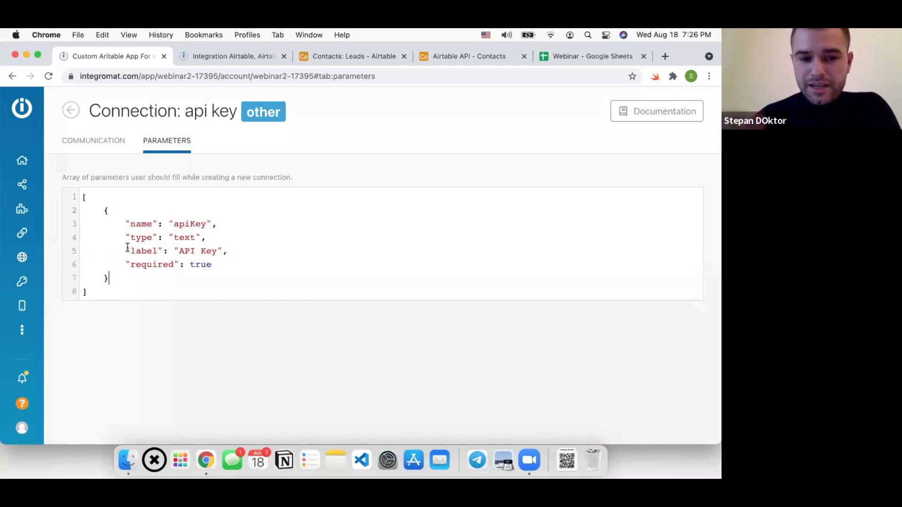
pyautogui.doubleClick(141, 224)
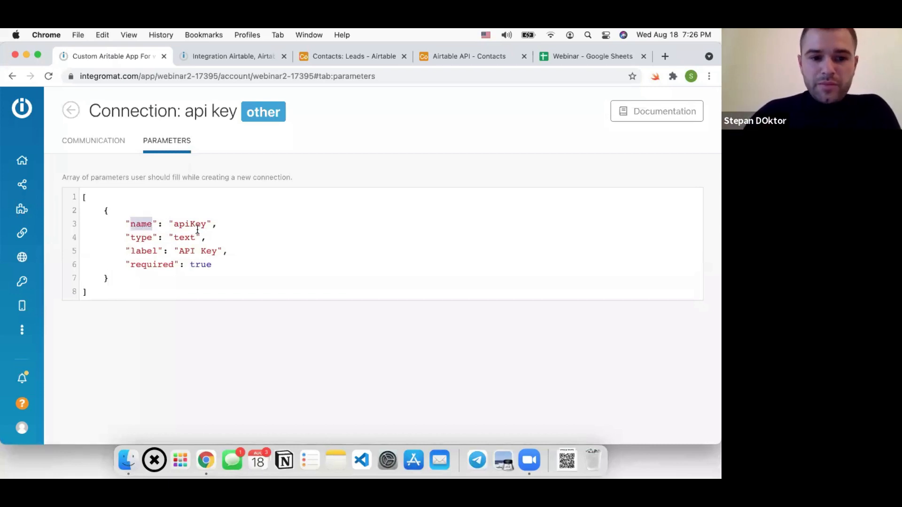
pyautogui.doubleClick(141, 238)
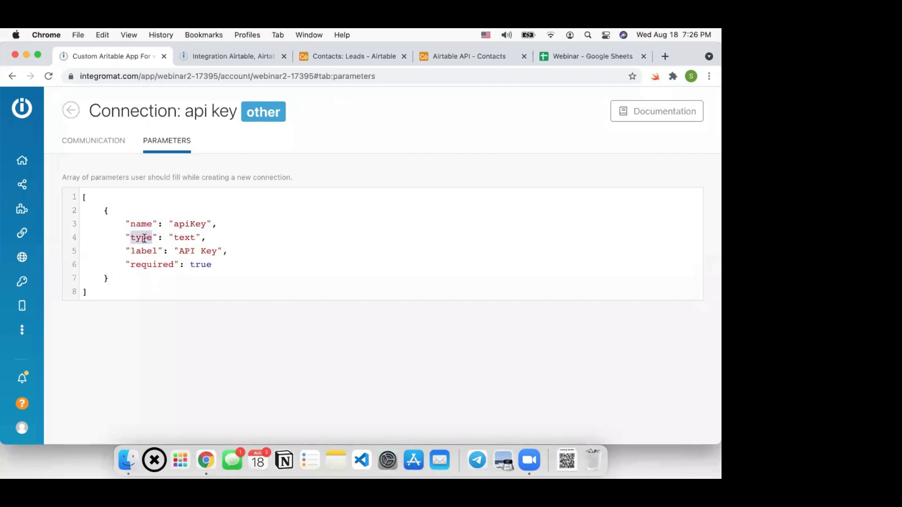
pyautogui.doubleClick(185, 237)
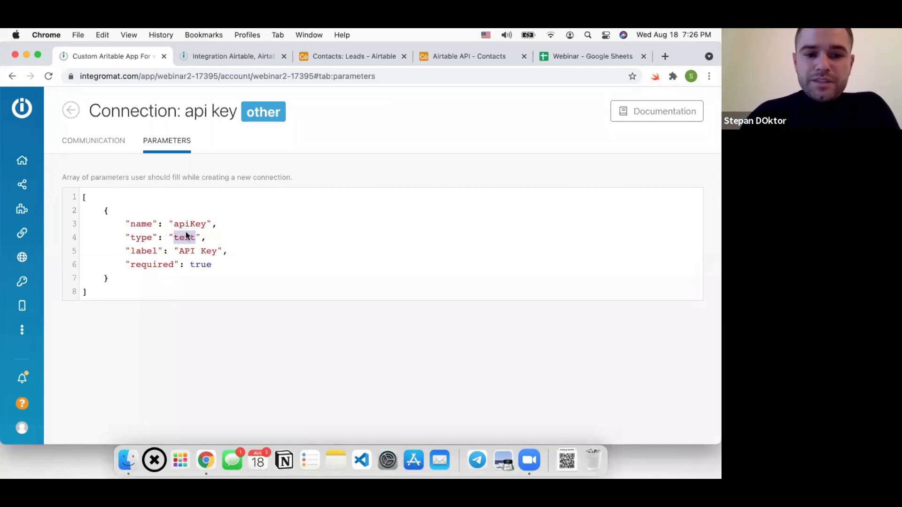
pyautogui.moveTo(134, 250); pyautogui.dragTo(221, 252)
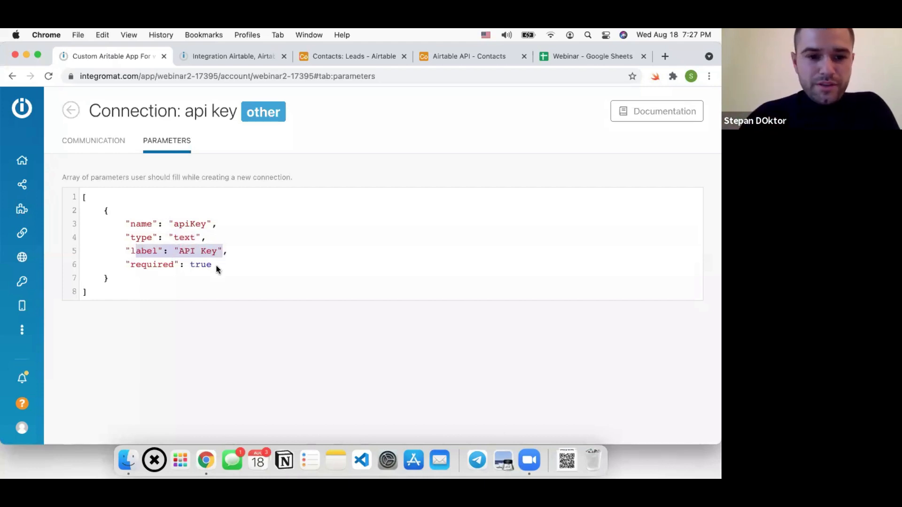
pyautogui.click(217, 265)
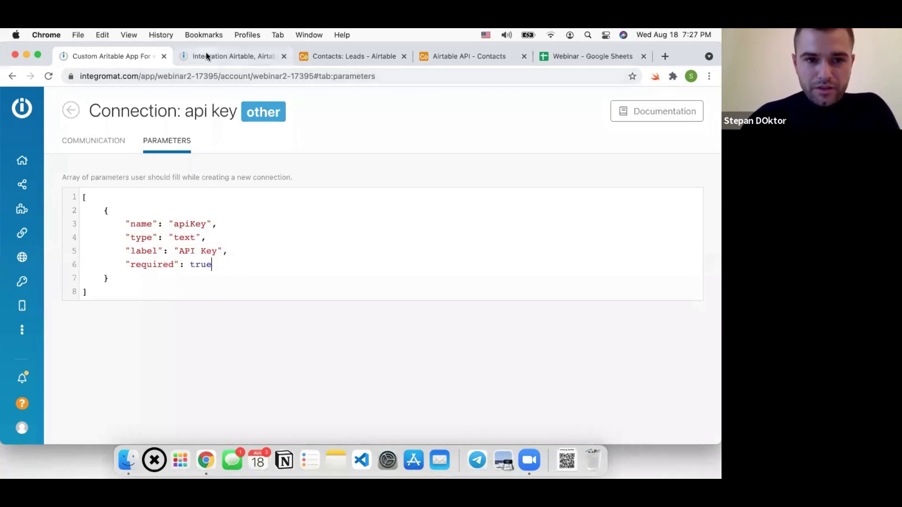
pyautogui.doubleClick(185, 224)
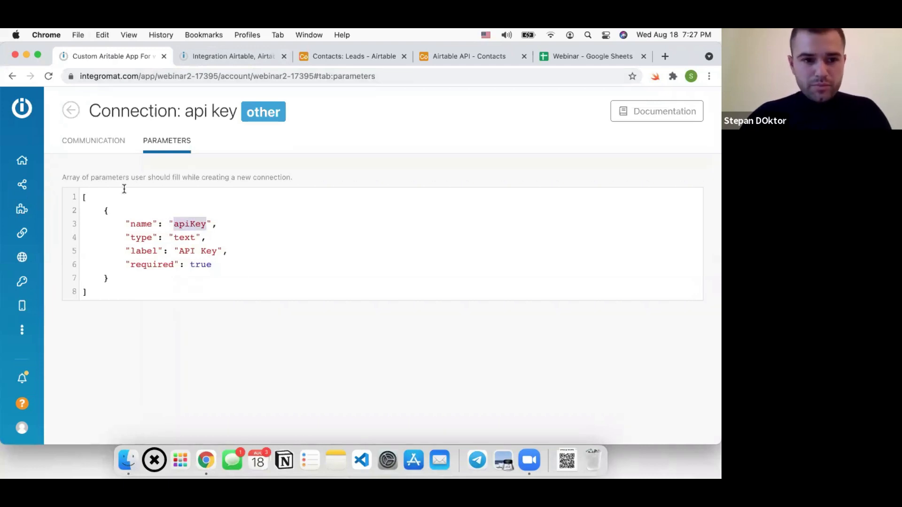
pyautogui.click(113, 142)
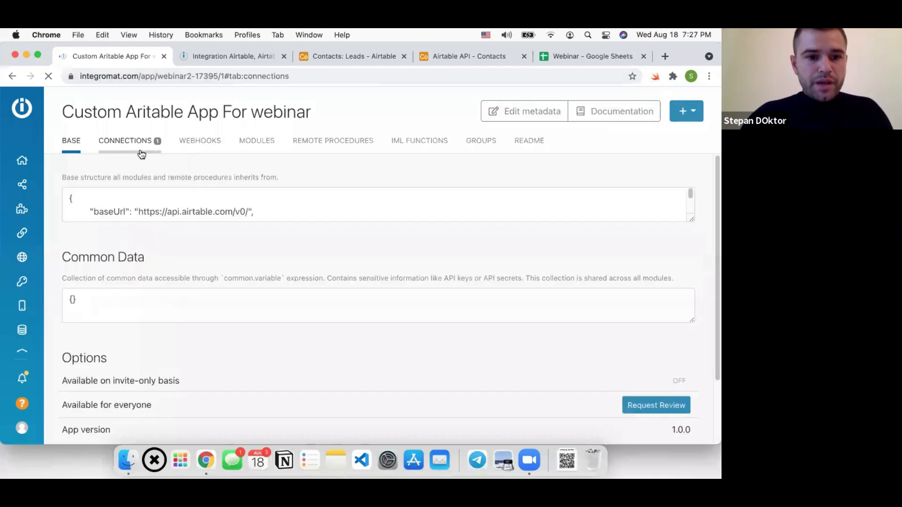
# Check the api key connection's parameters for the apiKey parameter name
pyautogui.click(143, 149)
pyautogui.click(168, 194)
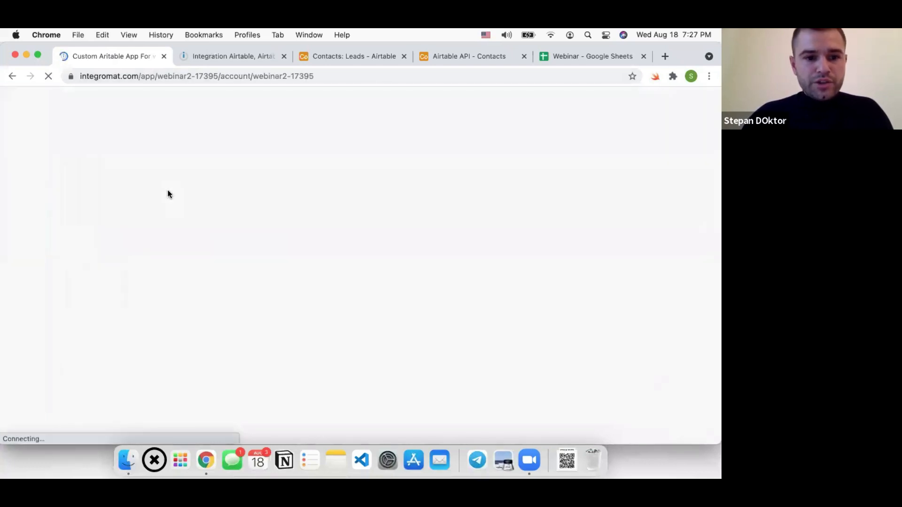
pyautogui.click(159, 146)
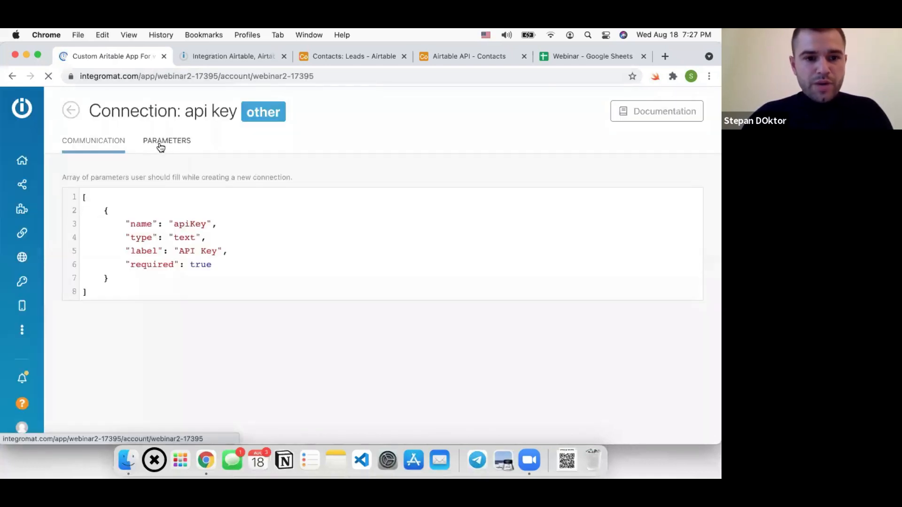
pyautogui.doubleClick(182, 225)
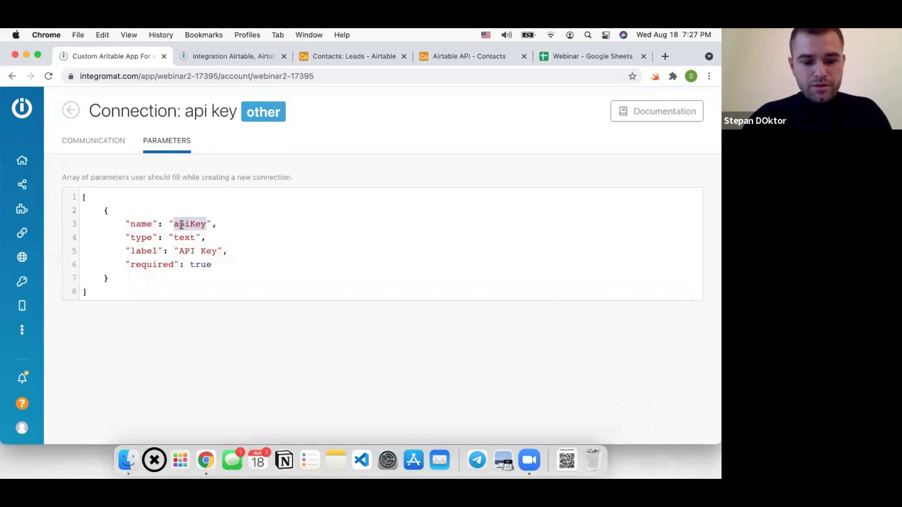
pyautogui.click(71, 110)
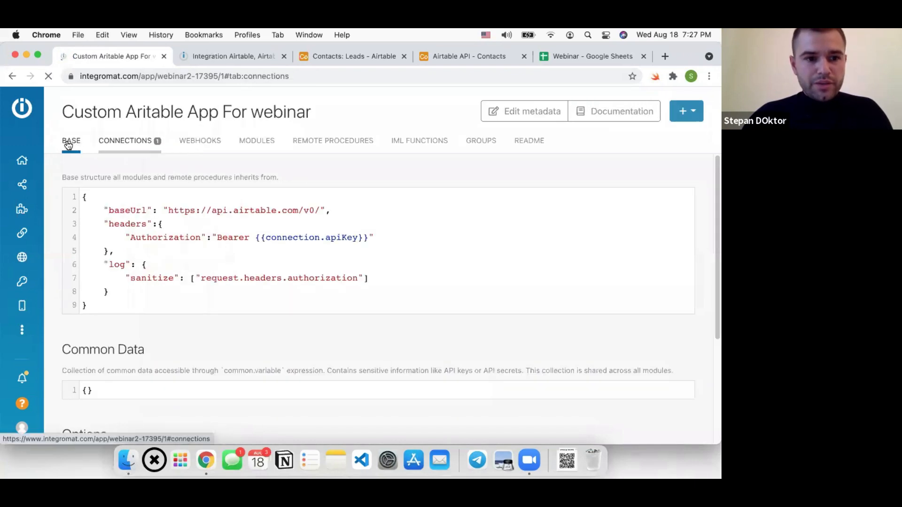
# Copy apiKey from the Base's Bearer {{connection.apiKey}} Authorization header and save the base
pyautogui.click(70, 141)
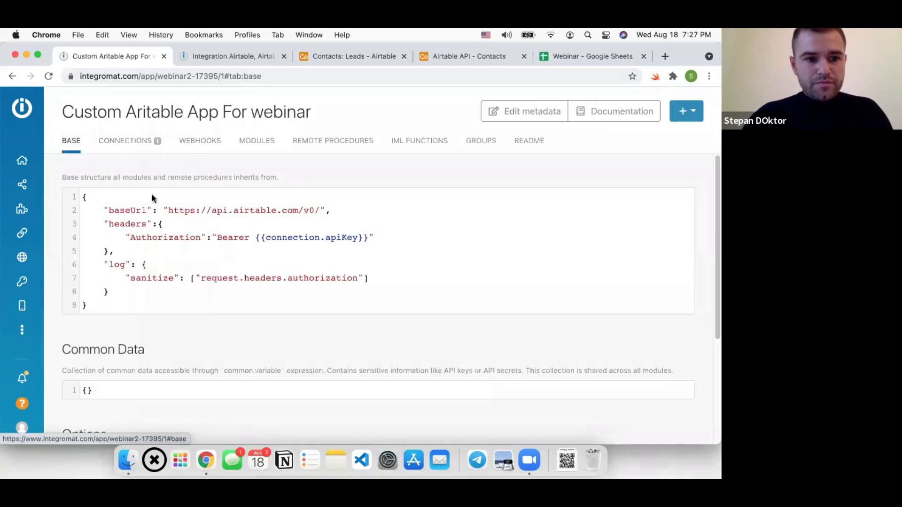
pyautogui.doubleClick(347, 238)
pyautogui.press('super+c')
pyautogui.press('super+s')
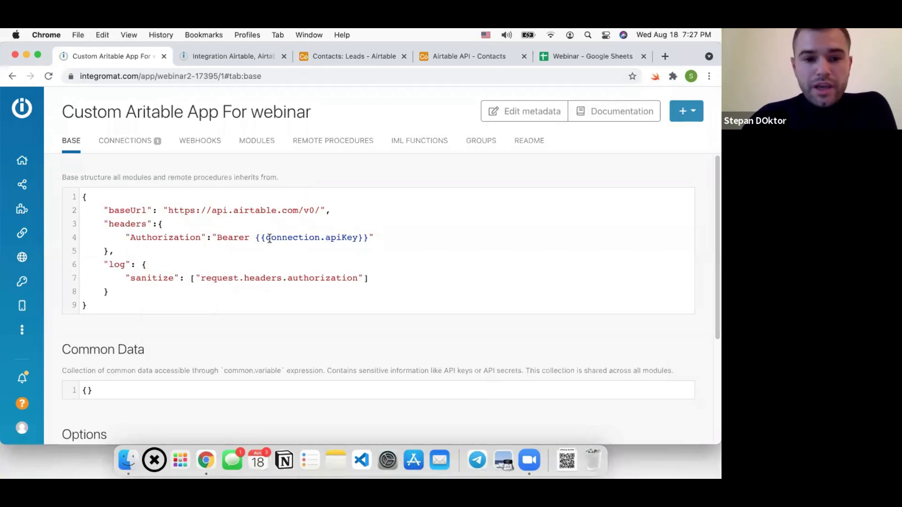
pyautogui.moveTo(257, 237); pyautogui.dragTo(369, 238)
pyautogui.doubleClick(341, 238)
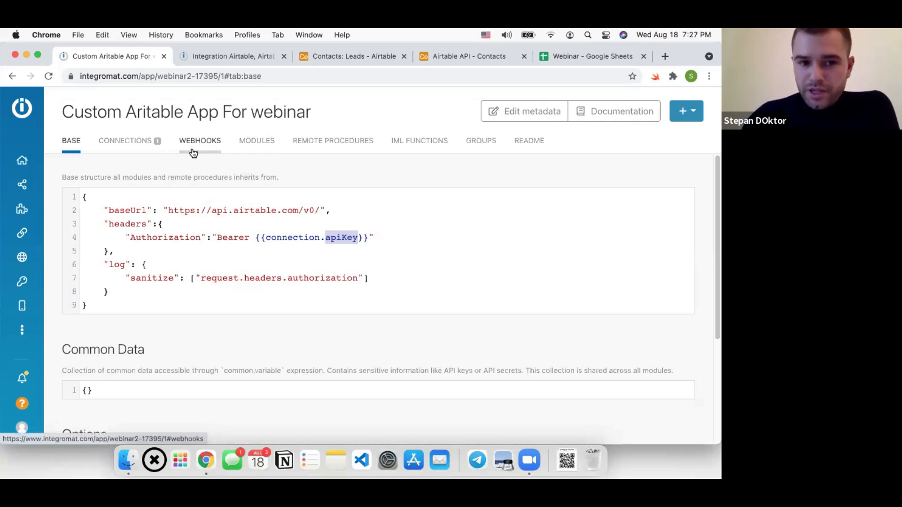
# Browse the empty Modules and Webhooks lists, cancel a new webhook, and return to Modules
pyautogui.click(257, 140)
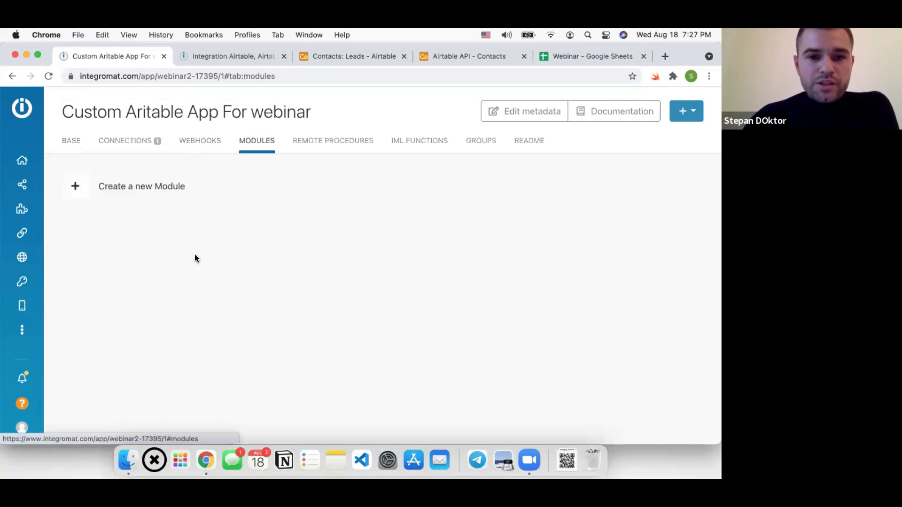
pyautogui.click(200, 142)
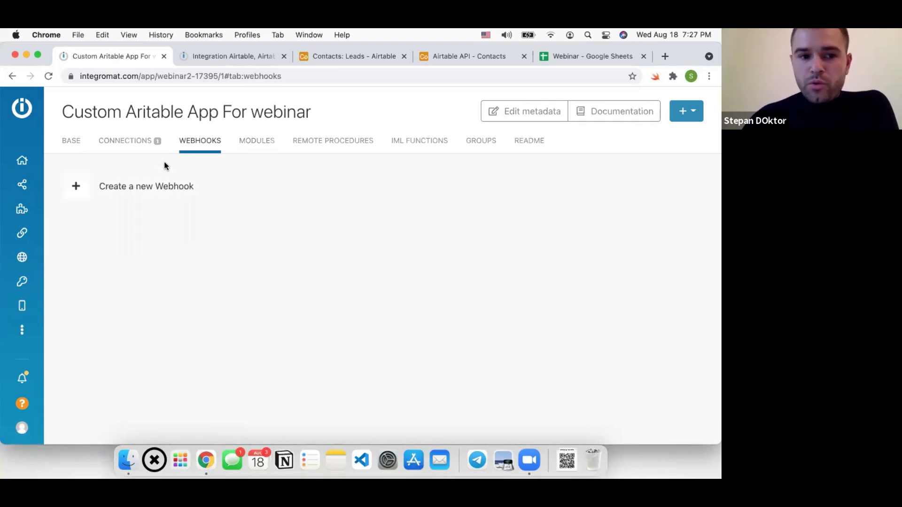
pyautogui.click(146, 185)
pyautogui.click(339, 171)
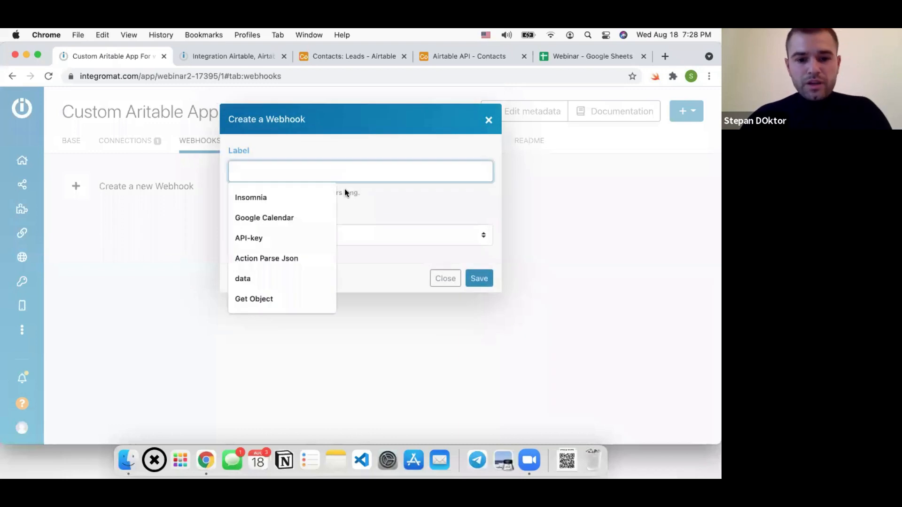
pyautogui.click(444, 275)
pyautogui.click(445, 294)
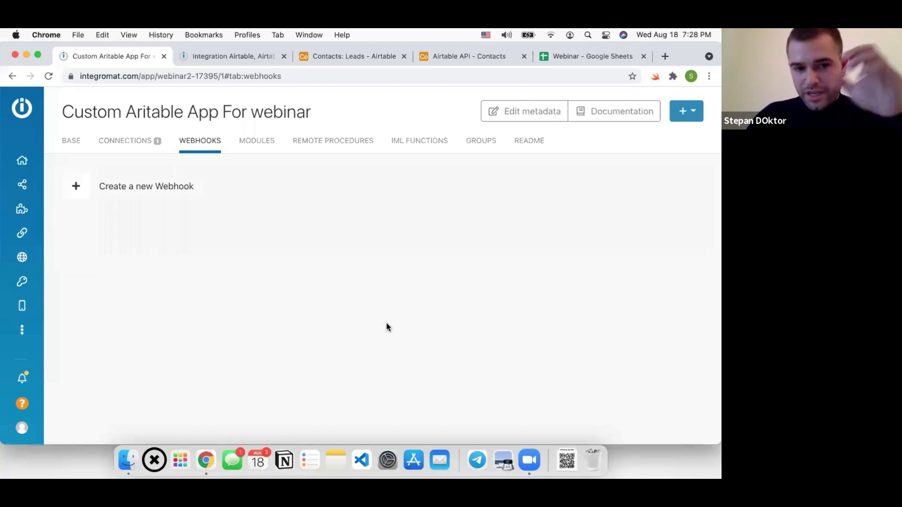
pyautogui.click(262, 146)
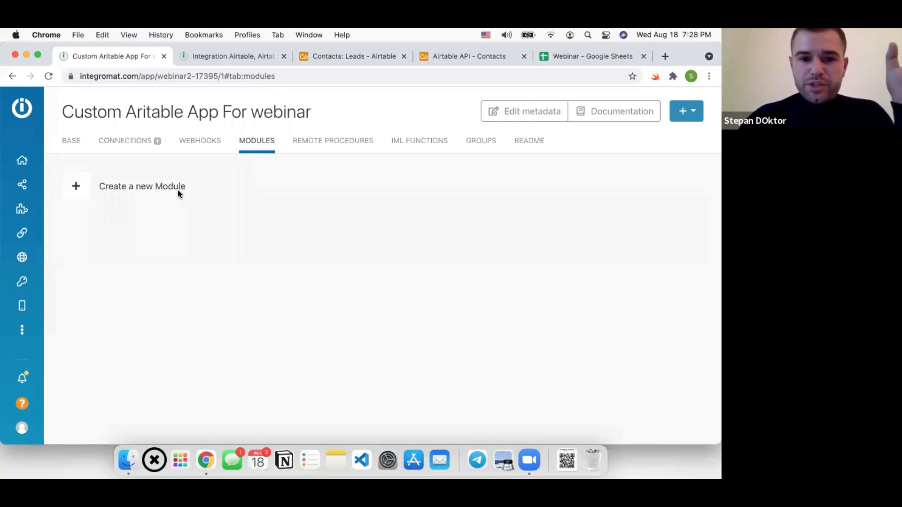
# Start a new module using the api key connection as a Read action
pyautogui.click(149, 193)
pyautogui.scroll(-3, 281, 207)
pyautogui.scroll(3, 281, 210)
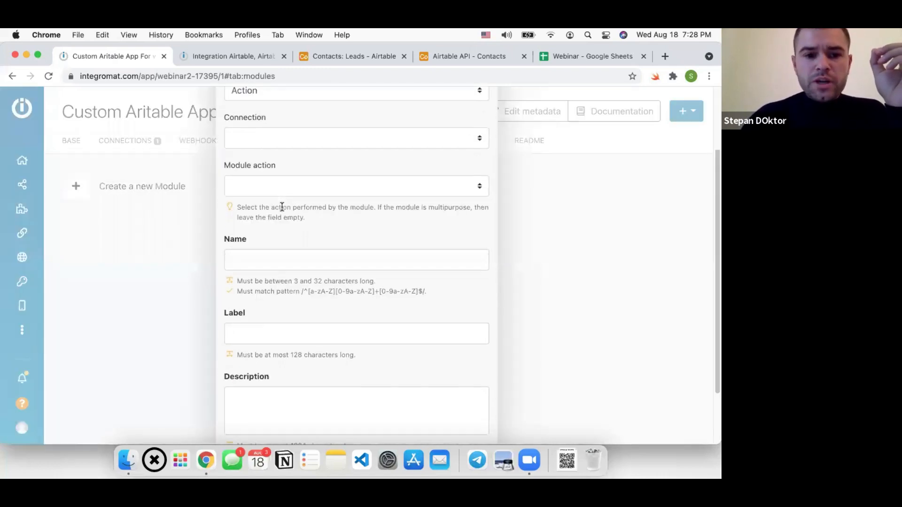
pyautogui.scroll(3, 262, 137)
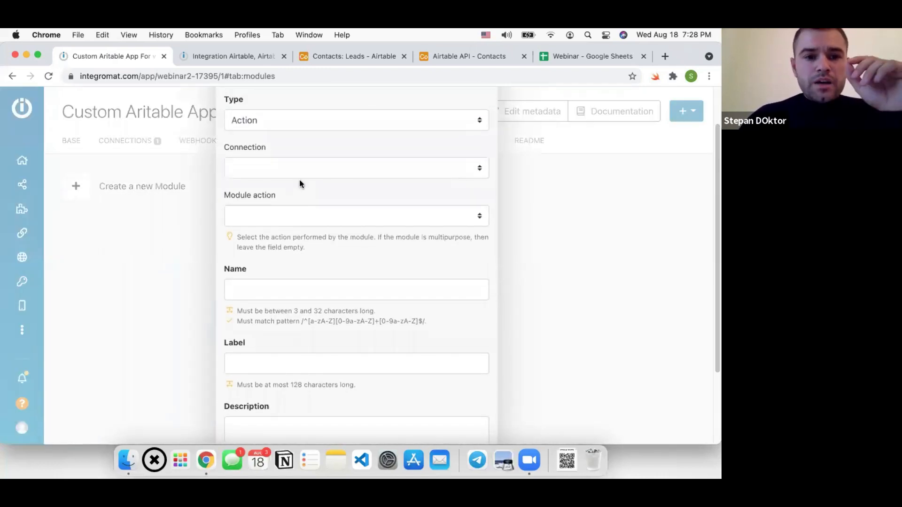
pyautogui.scroll(-1, 318, 204)
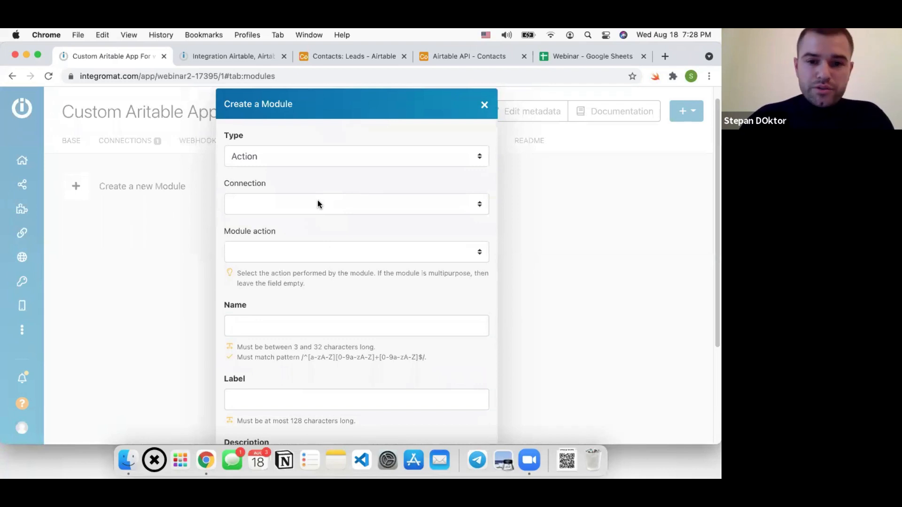
pyautogui.scroll(-2, 262, 202)
pyautogui.click(274, 183)
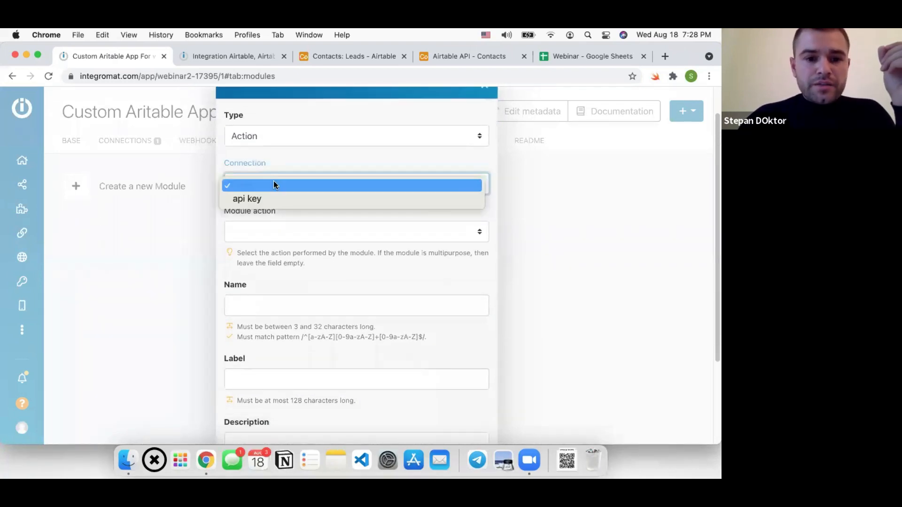
pyautogui.click(237, 199)
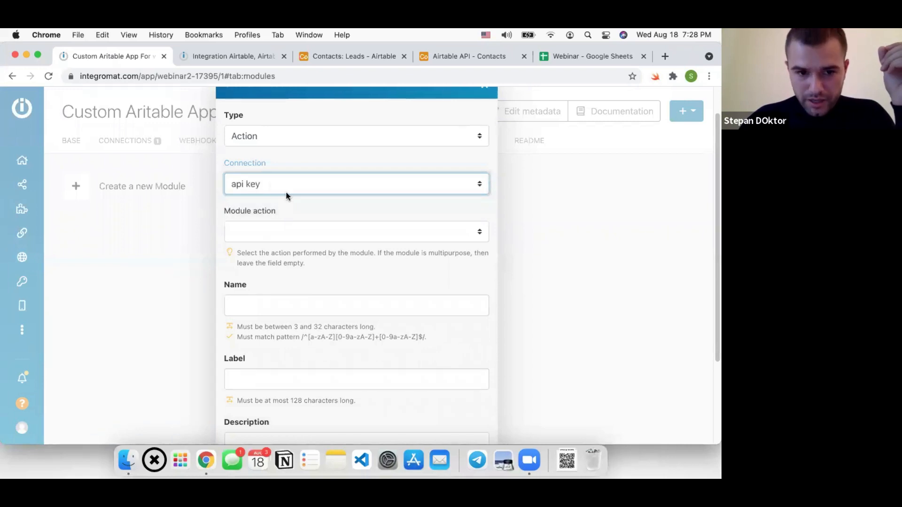
pyautogui.scroll(-3, 287, 192)
pyautogui.click(273, 184)
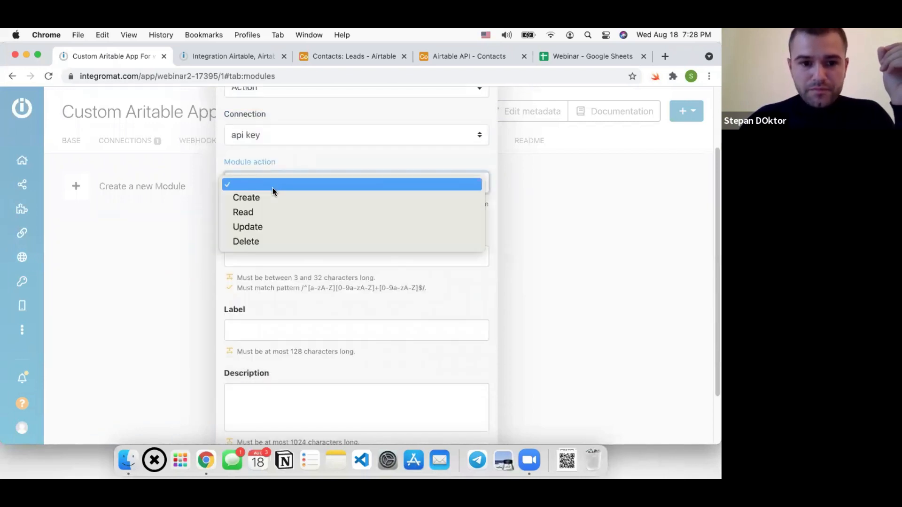
pyautogui.click(269, 210)
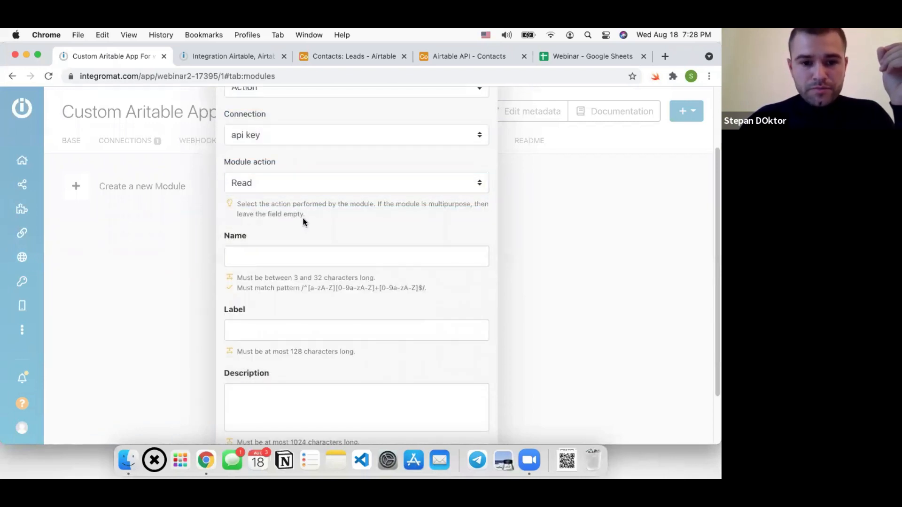
# Enter the name 'Get Airtable record By ID' and copy it into the label
pyautogui.scroll(-1, 302, 219)
pyautogui.click(301, 236)
pyautogui.write('Get Airt')
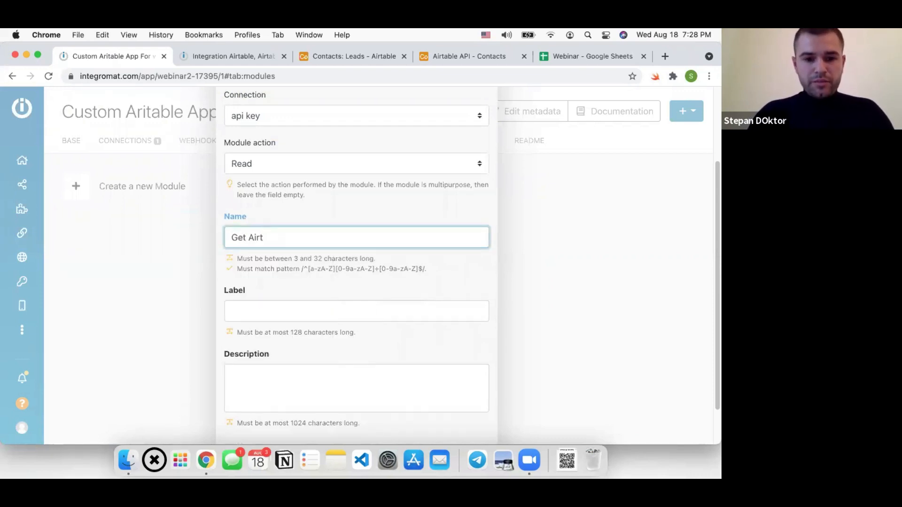
pyautogui.write('bal')
pyautogui.press('BackSpace')
pyautogui.press('BackSpace')
pyautogui.press('BackSpace')
pyautogui.write('able ')
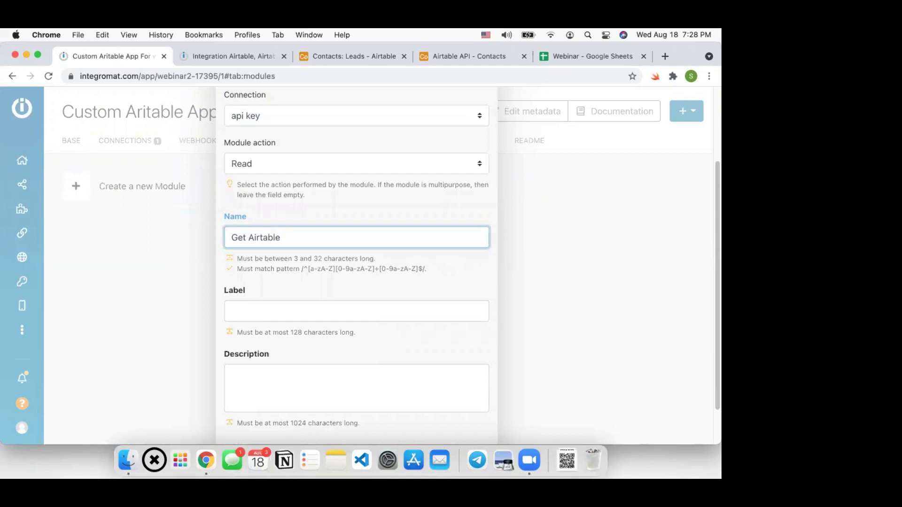
pyautogui.write('record ')
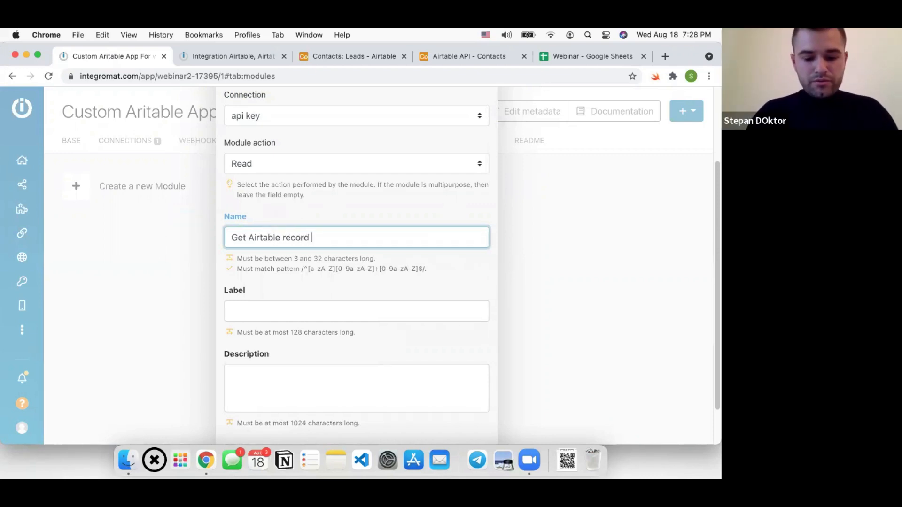
pyautogui.write('By ID')
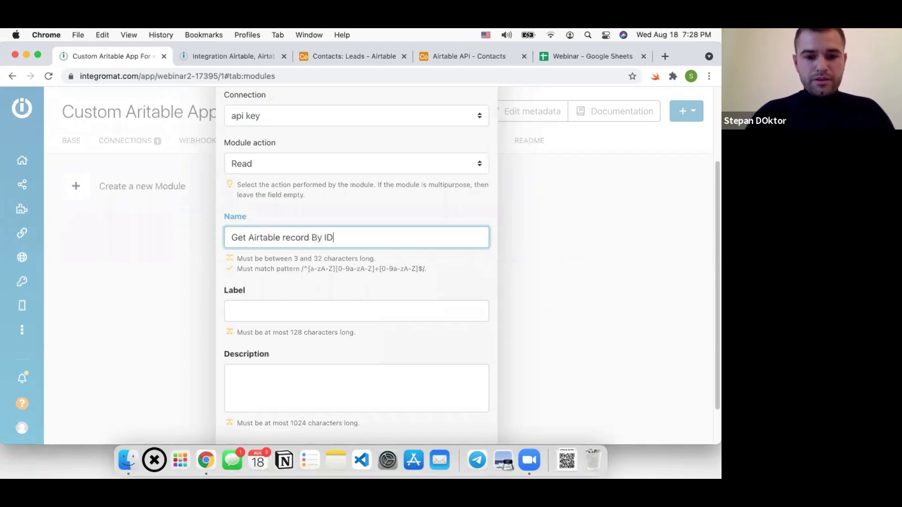
pyautogui.tripleClick(319, 236)
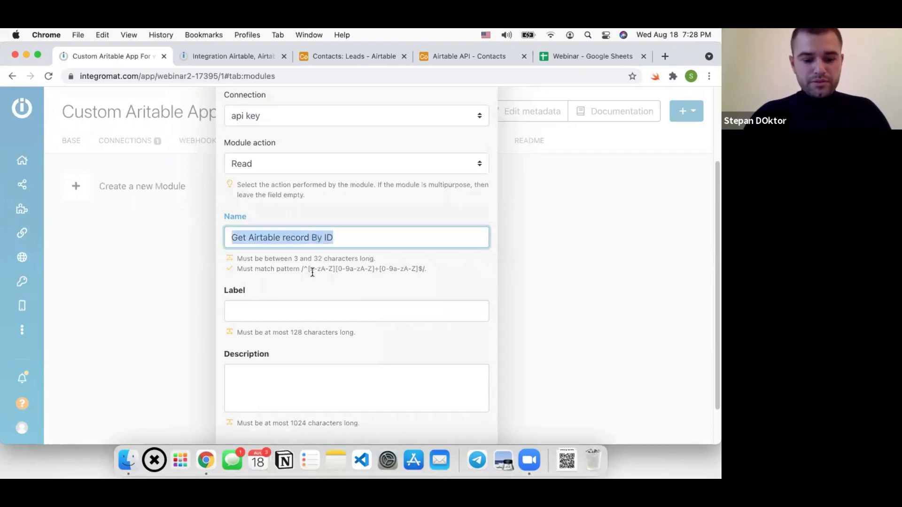
pyautogui.click(295, 313)
pyautogui.press('super+v')
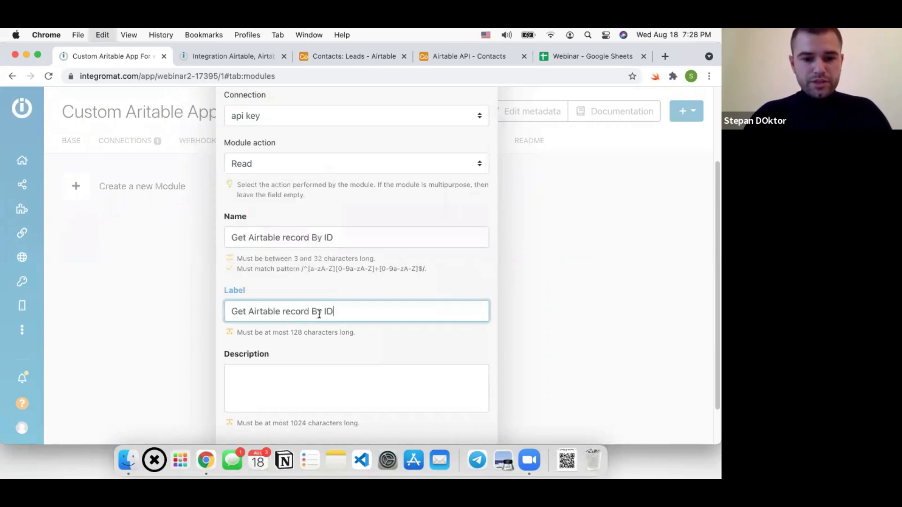
# Change the module name to getAirtablerecordByID, removing spaces and lowercasing the g
pyautogui.click(236, 238)
pyautogui.press('BackSpace')
pyautogui.write('g')
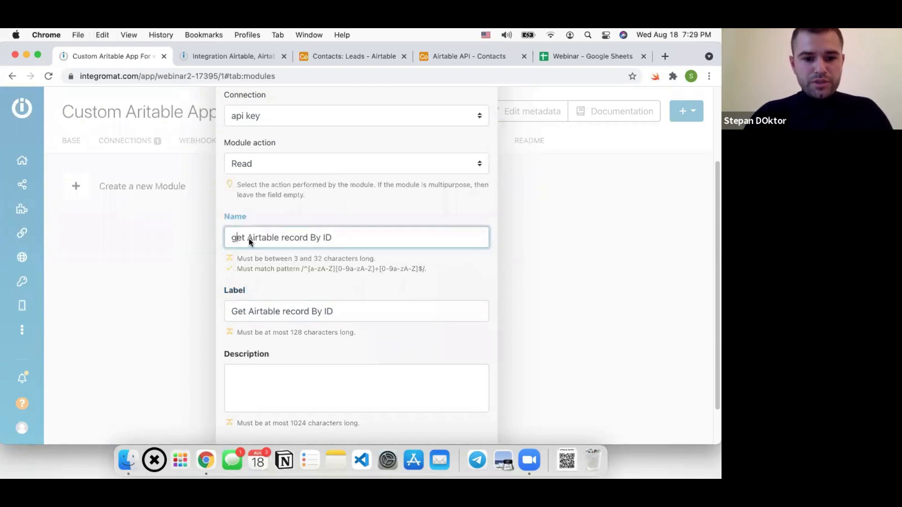
pyautogui.press('BackSpace')
pyautogui.click(279, 238)
pyautogui.press('BackSpace')
pyautogui.click(306, 237)
pyautogui.press('BackSpace')
pyautogui.click(314, 238)
pyautogui.press('BackSpace')
pyautogui.click(321, 299)
# Copy the label into the description and save the new module
pyautogui.click(312, 312)
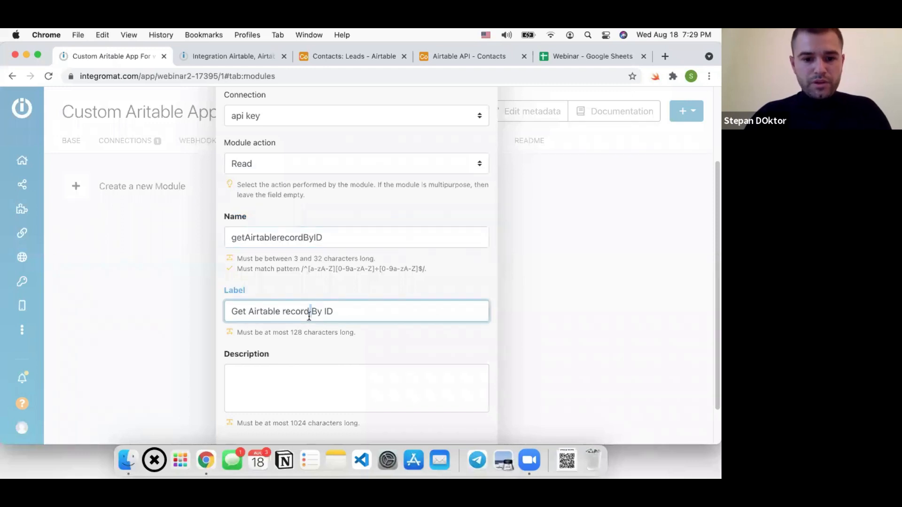
pyautogui.tripleClick(308, 312)
pyautogui.click(250, 387)
pyautogui.press('super+v')
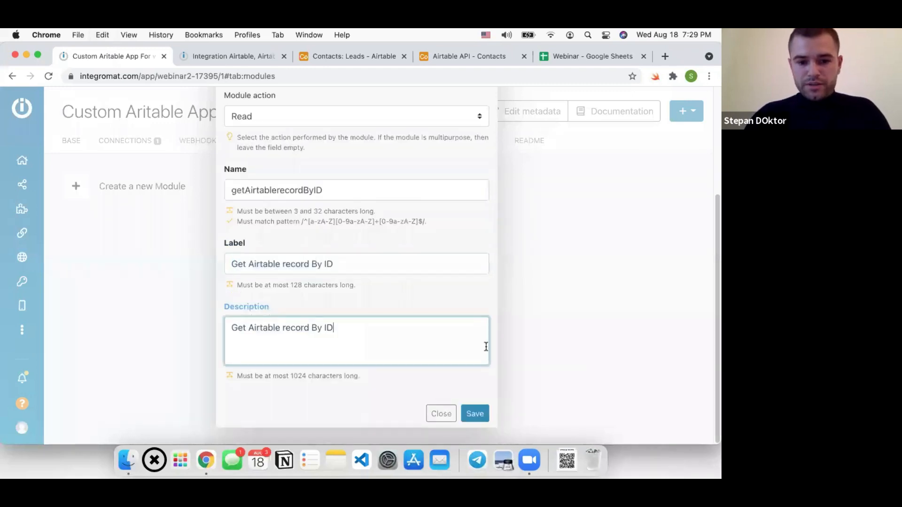
pyautogui.click(476, 414)
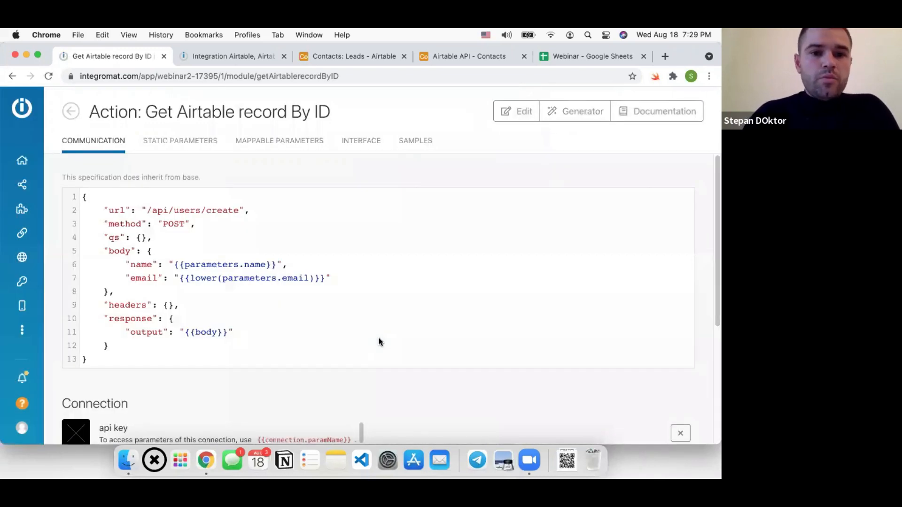
# Review the default url, method, qs, body, headers and response entries of the communication code
pyautogui.click(205, 292)
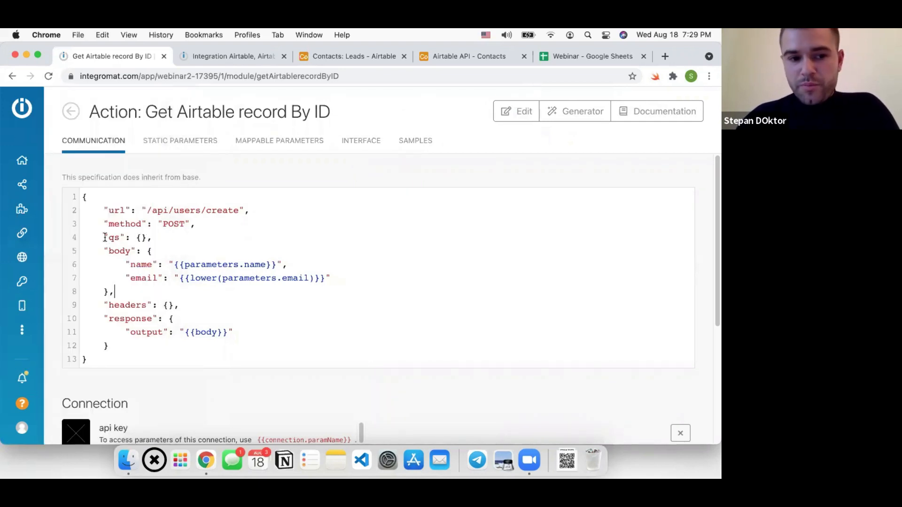
pyautogui.moveTo(105, 238); pyautogui.dragTo(156, 236)
pyautogui.moveTo(101, 250); pyautogui.dragTo(137, 249)
pyautogui.moveTo(103, 290); pyautogui.dragTo(120, 320)
pyautogui.moveTo(104, 209); pyautogui.dragTo(250, 212)
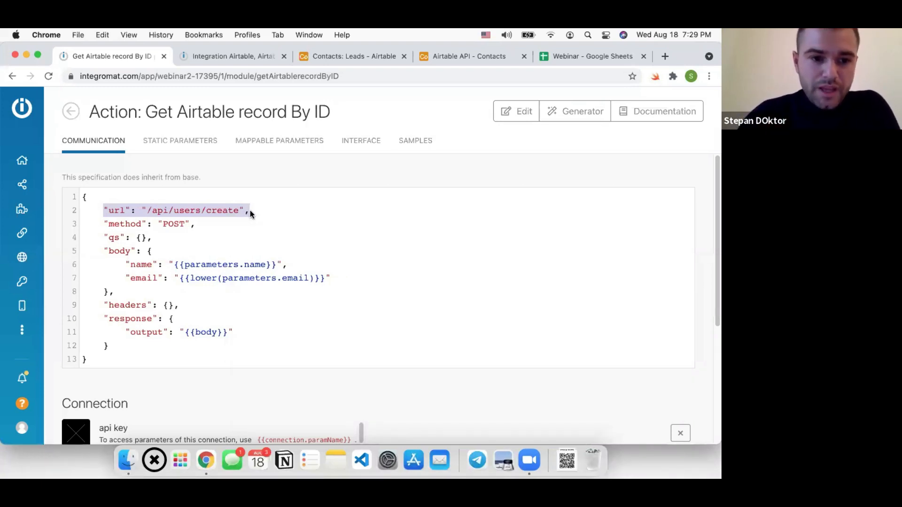
pyautogui.moveTo(104, 224); pyautogui.dragTo(216, 223)
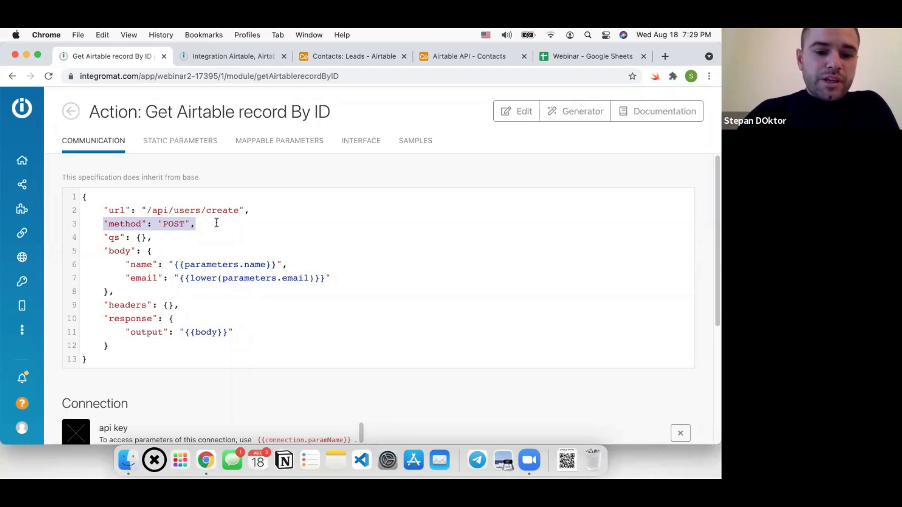
pyautogui.click(173, 225)
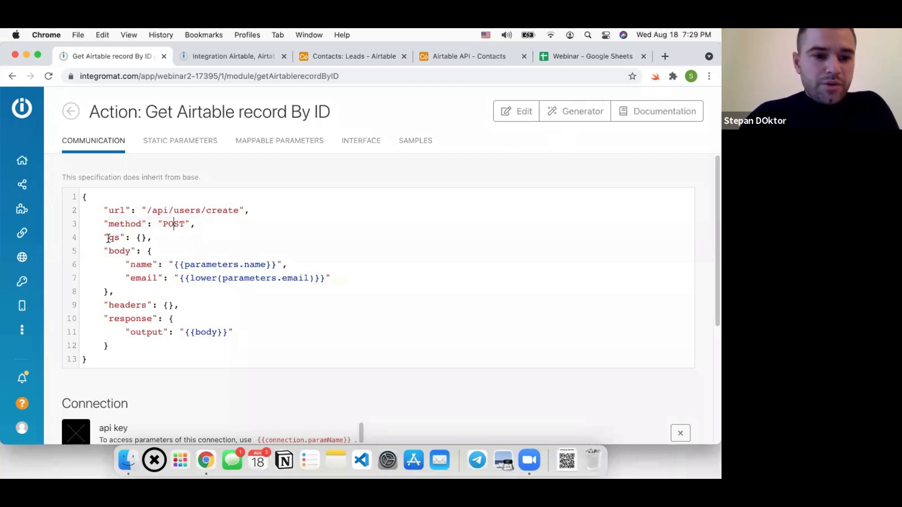
pyautogui.moveTo(109, 239); pyautogui.dragTo(153, 239)
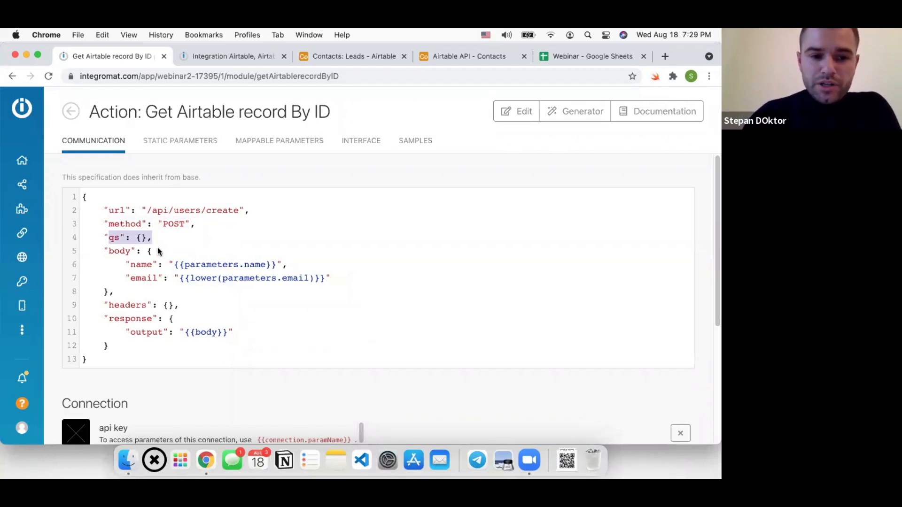
pyautogui.moveTo(104, 306); pyautogui.dragTo(189, 306)
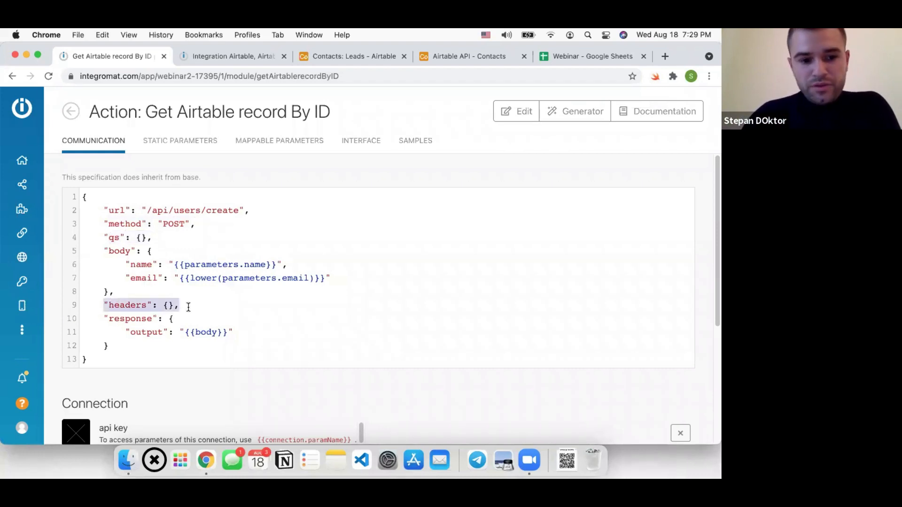
pyautogui.moveTo(113, 347); pyautogui.dragTo(98, 323)
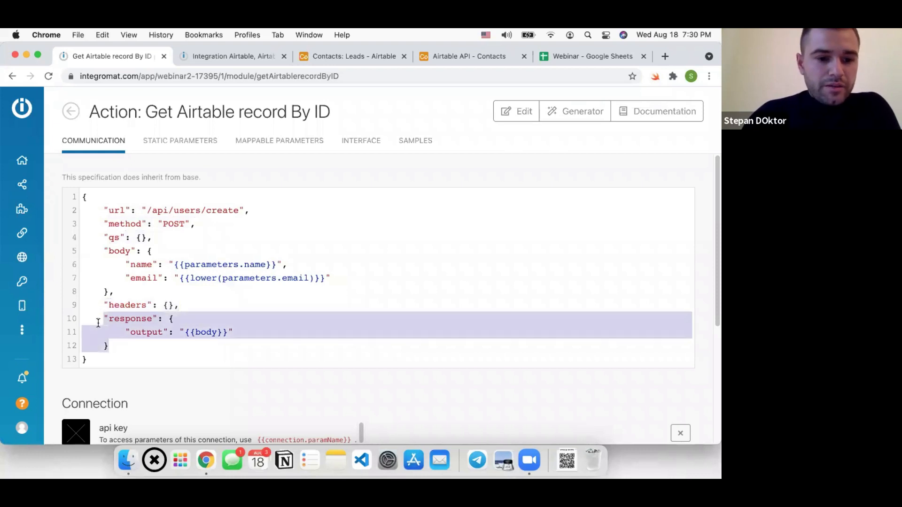
# Insert blank lines after the headers line, before the response block
pyautogui.click(192, 306)
pyautogui.press('Return')
pyautogui.press('Return')
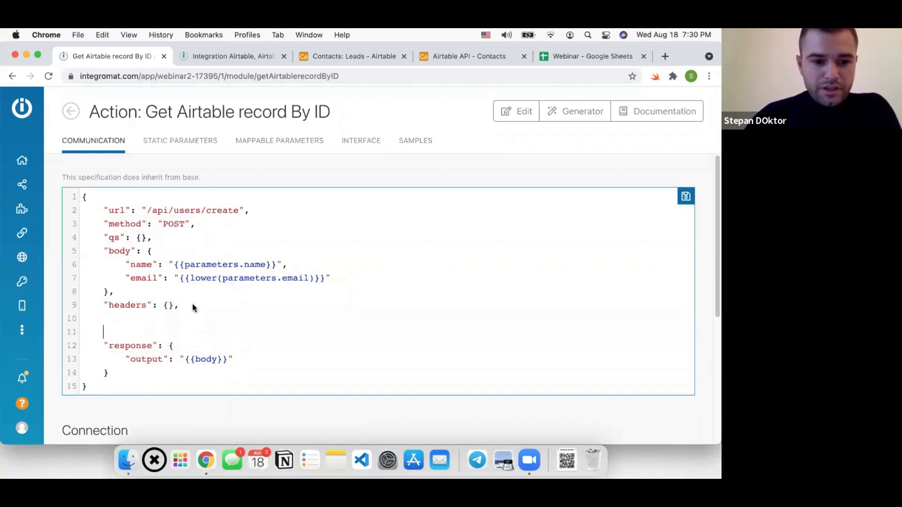
pyautogui.scroll(-3, 191, 310)
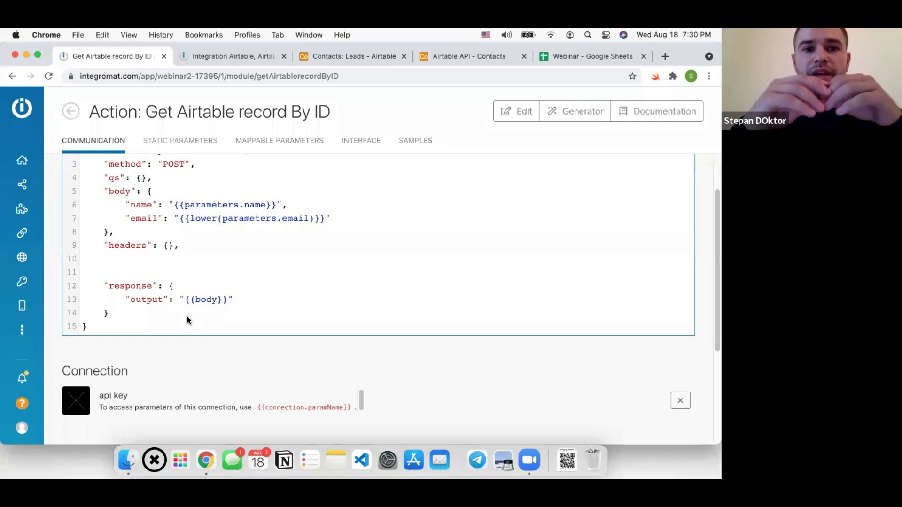
# Run only the HTTP module in the Integration Airtable scenario
pyautogui.click(221, 55)
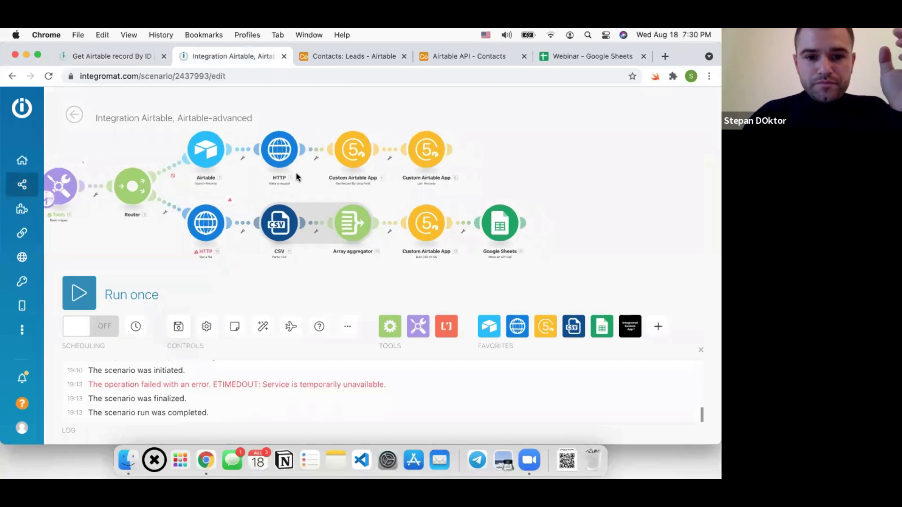
pyautogui.scroll(3, 293, 171)
pyautogui.click(282, 155)
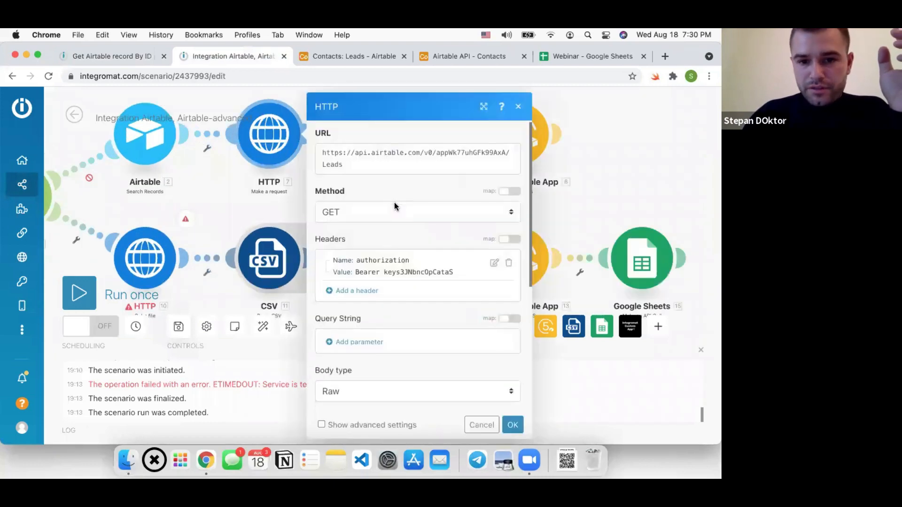
pyautogui.scroll(-5, 394, 202)
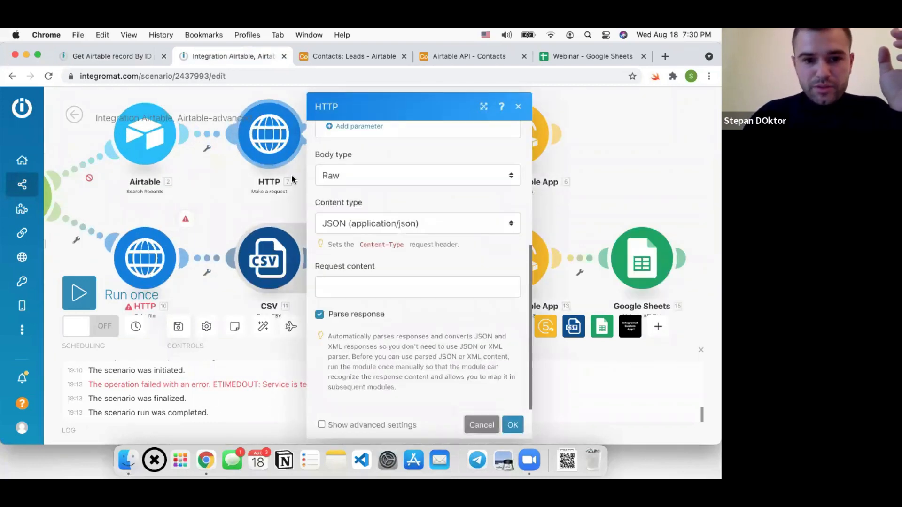
pyautogui.click(292, 178)
pyautogui.scroll(-3, 292, 178)
pyautogui.rightClick(279, 159)
pyautogui.click(333, 183)
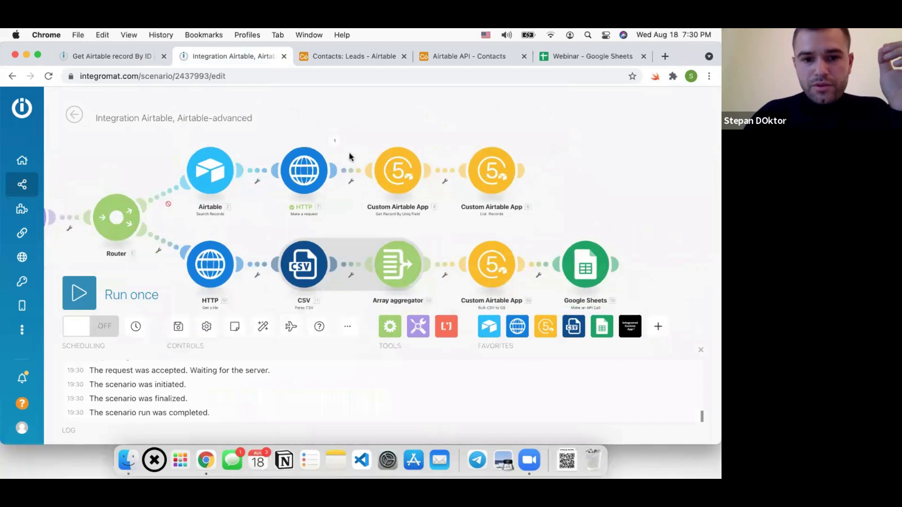
# Inspect the HTTP output, expanding Data, records and the second record, then collapse records
pyautogui.click(335, 142)
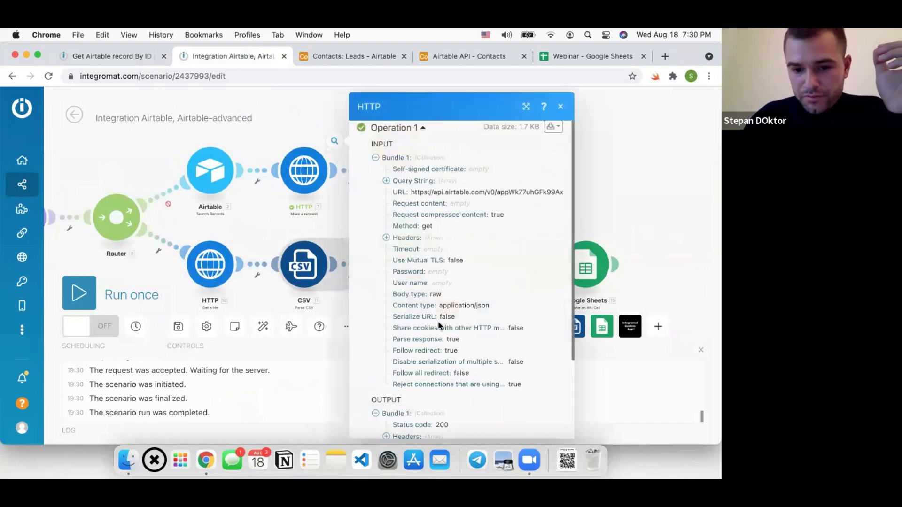
pyautogui.scroll(-3, 439, 326)
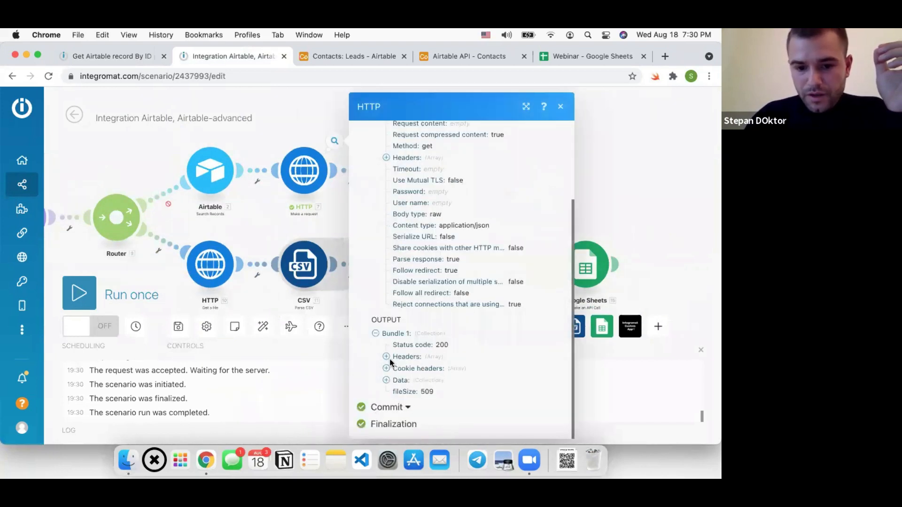
pyautogui.click(414, 381)
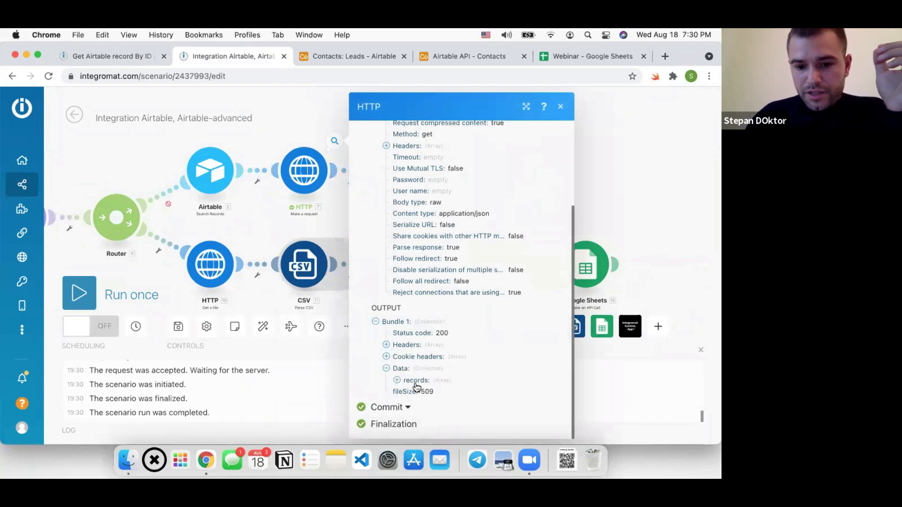
pyautogui.click(417, 380)
pyautogui.scroll(-1, 430, 357)
pyautogui.scroll(-2, 433, 356)
pyautogui.click(427, 368)
pyautogui.scroll(-1, 428, 383)
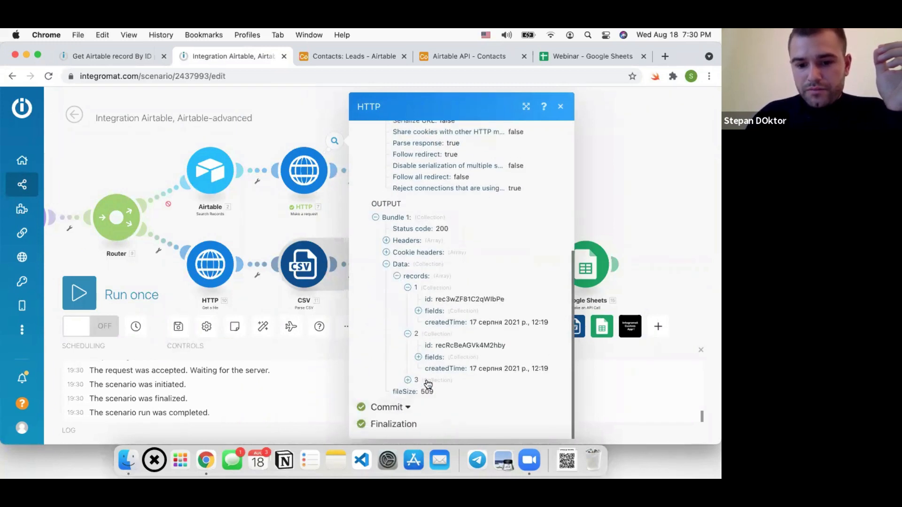
pyautogui.click(415, 276)
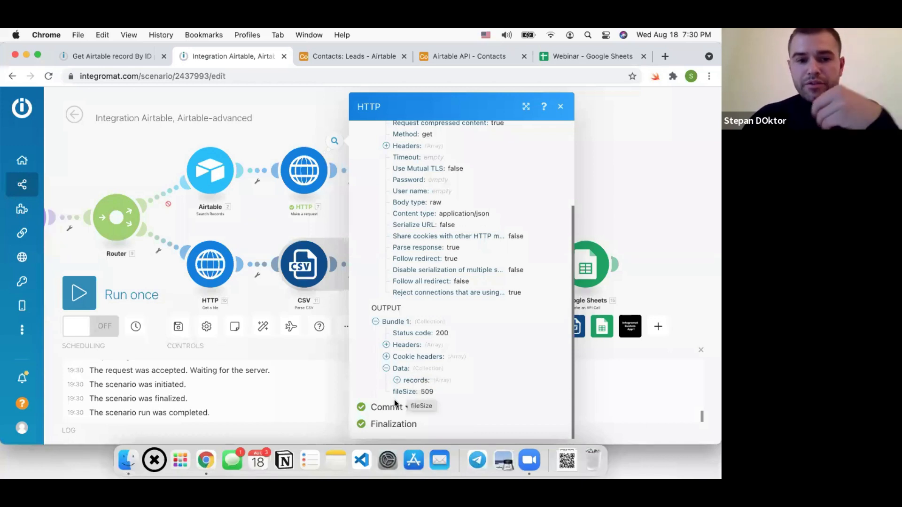
# Wrap the response output as {"result":"{{body}}"} on line 13 and save
pyautogui.click(120, 57)
pyautogui.click(185, 300)
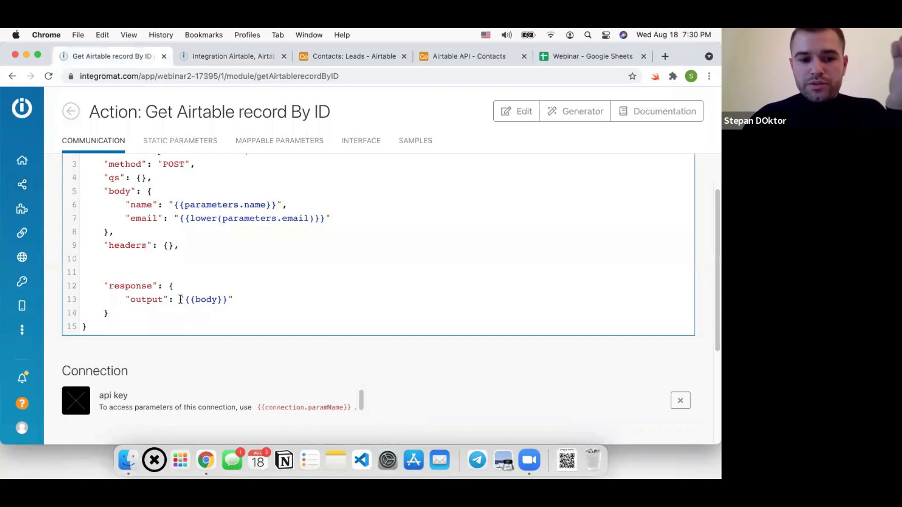
pyautogui.write('{')
pyautogui.press('Left')
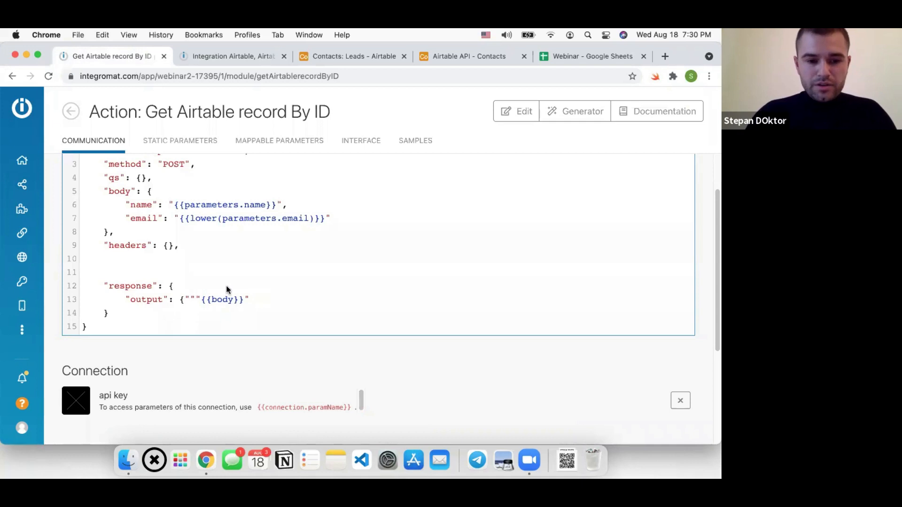
pyautogui.click(187, 300)
pyautogui.write('result":"{{body')
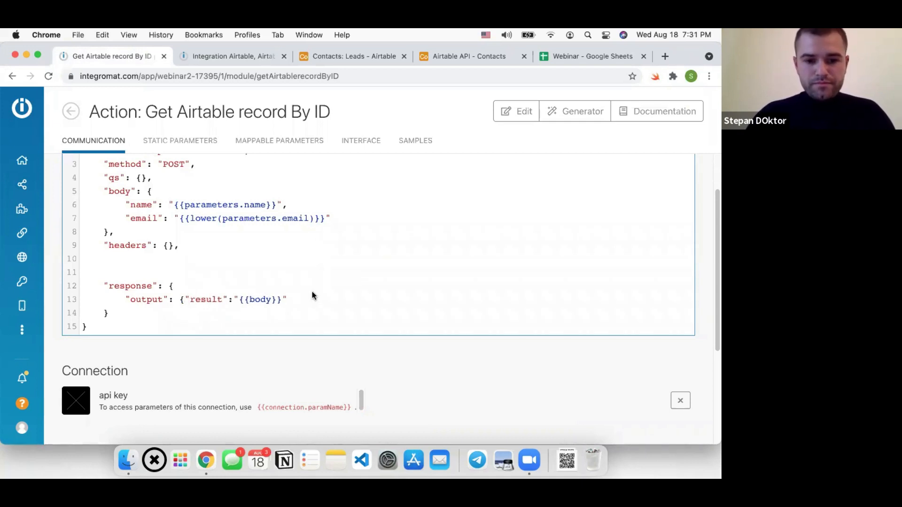
pyautogui.write('}')
pyautogui.press('super+s')
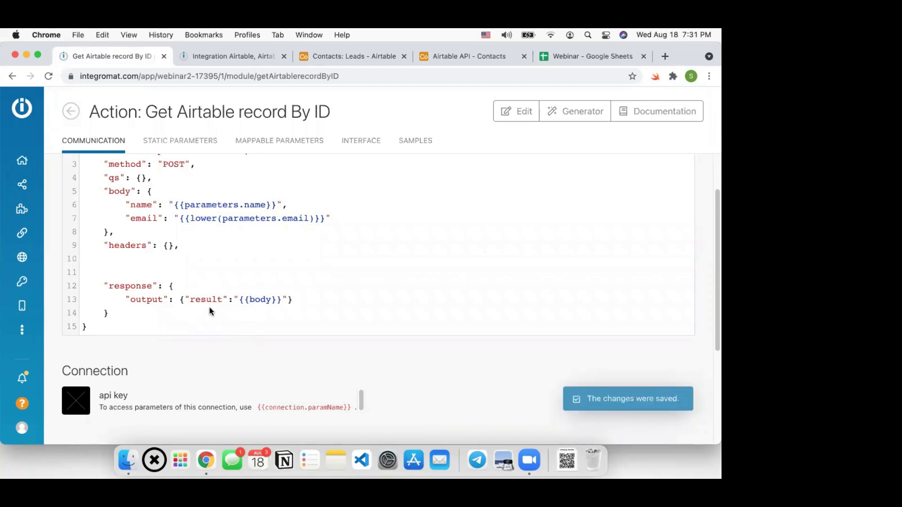
pyautogui.click(225, 55)
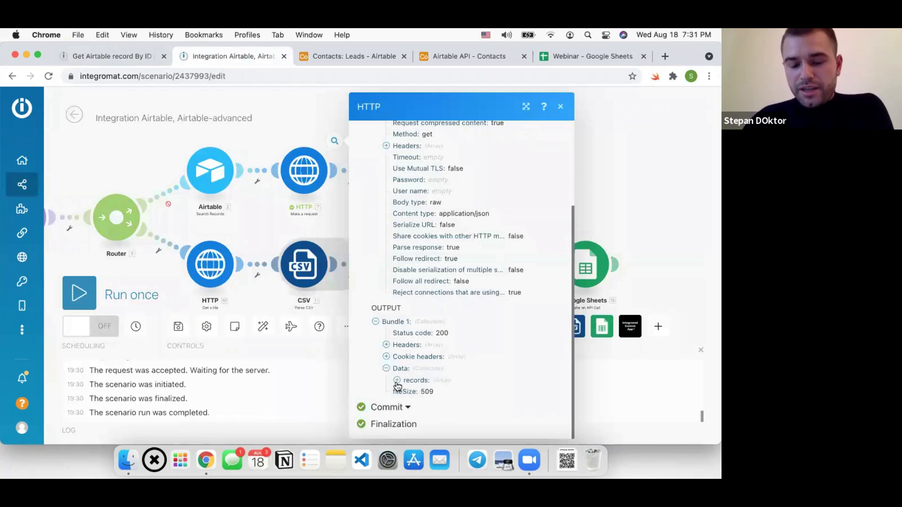
pyautogui.click(95, 55)
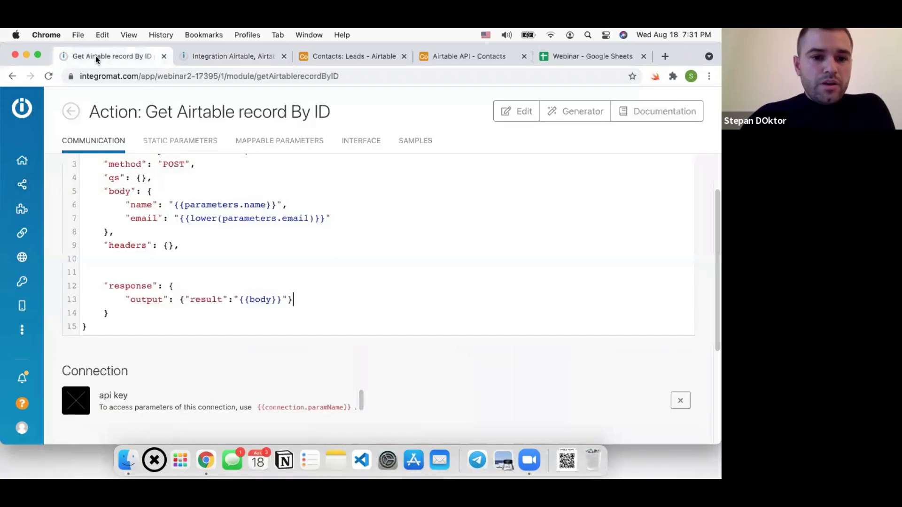
pyautogui.click(464, 57)
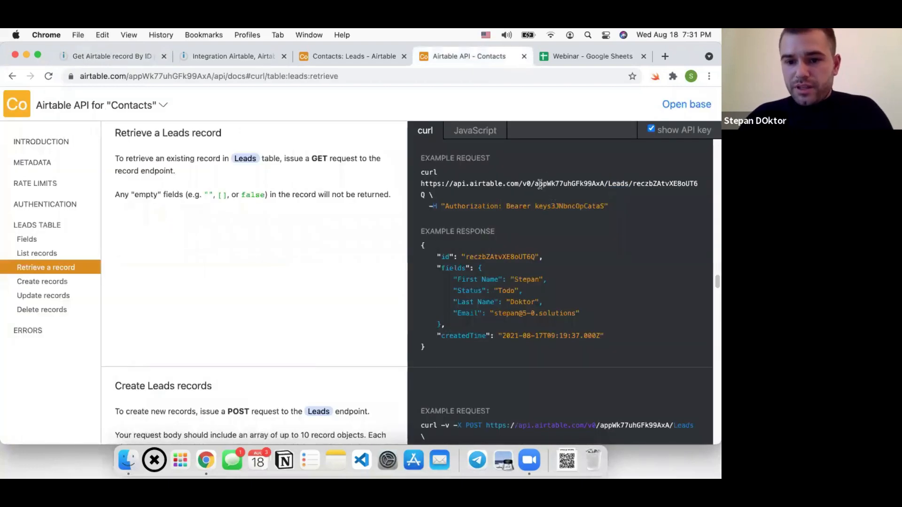
pyautogui.moveTo(531, 184); pyautogui.dragTo(634, 184)
pyautogui.press('super+c')
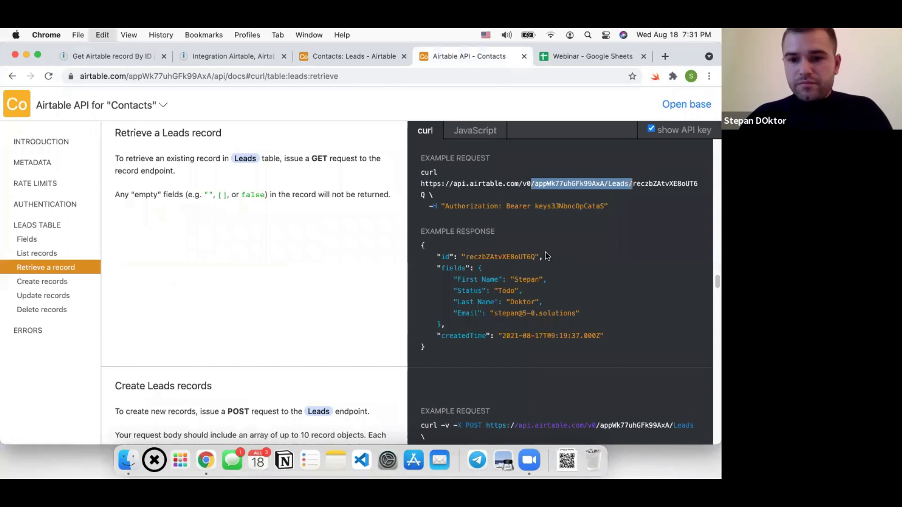
pyautogui.click(217, 56)
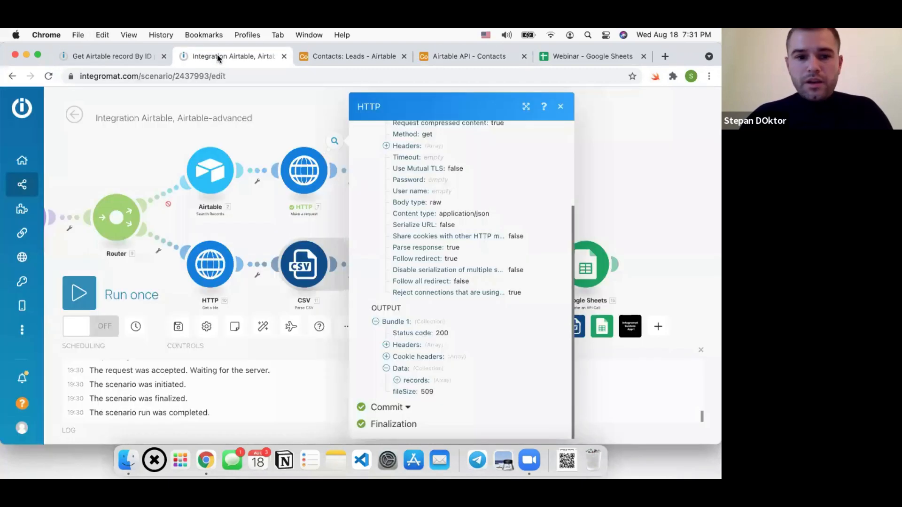
pyautogui.click(106, 57)
pyautogui.moveTo(146, 210); pyautogui.dragTo(241, 211)
pyautogui.press('super+v')
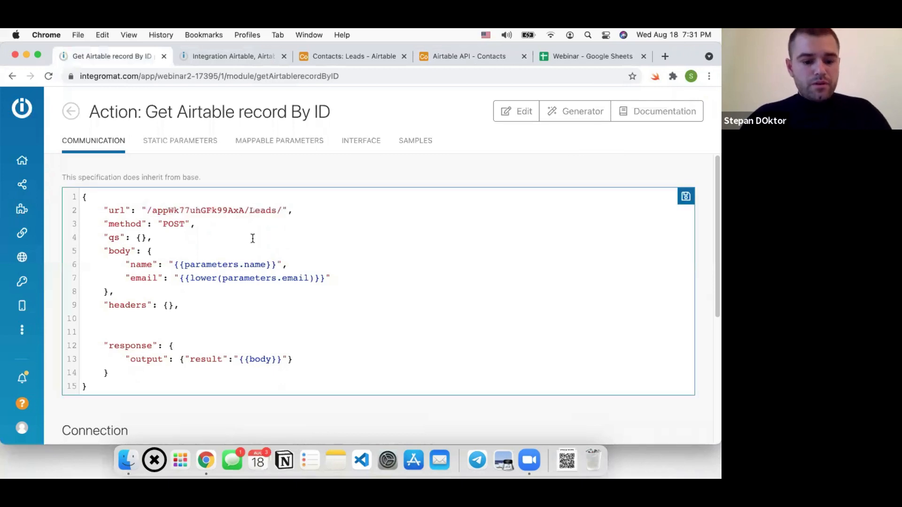
pyautogui.press('super+s')
pyautogui.moveTo(282, 211); pyautogui.dragTo(148, 213)
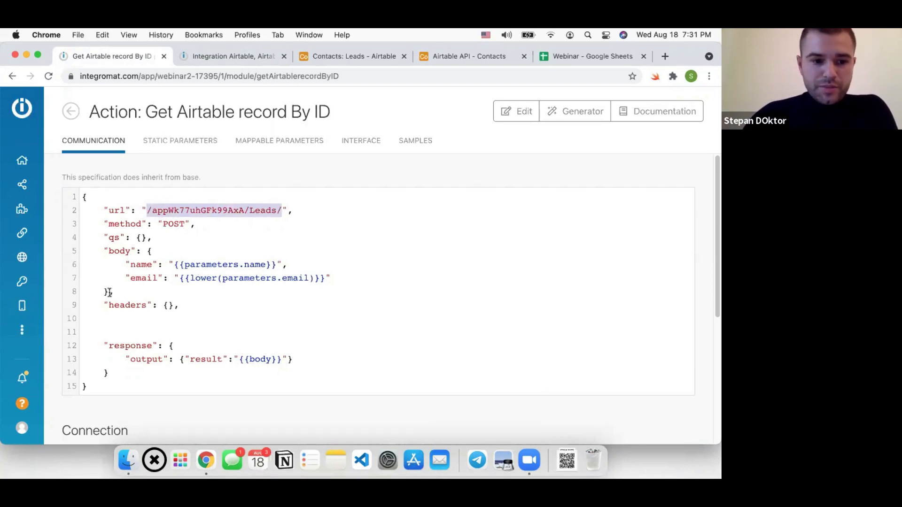
# Empty the body, change the method from POST to GET, remove blank lines, and save
pyautogui.moveTo(105, 292); pyautogui.dragTo(157, 247)
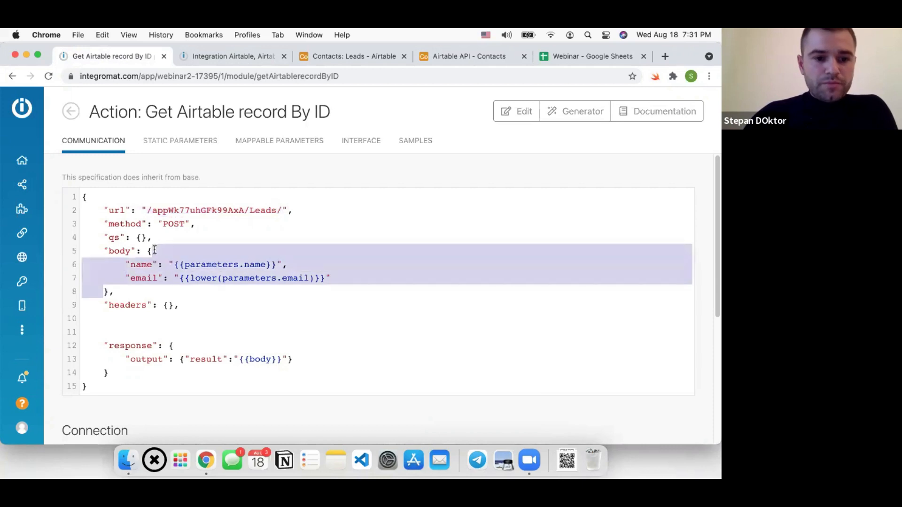
pyautogui.press('BackSpace')
pyautogui.press('cmd+s')
pyautogui.doubleClick(173, 224)
pyautogui.write('GET')
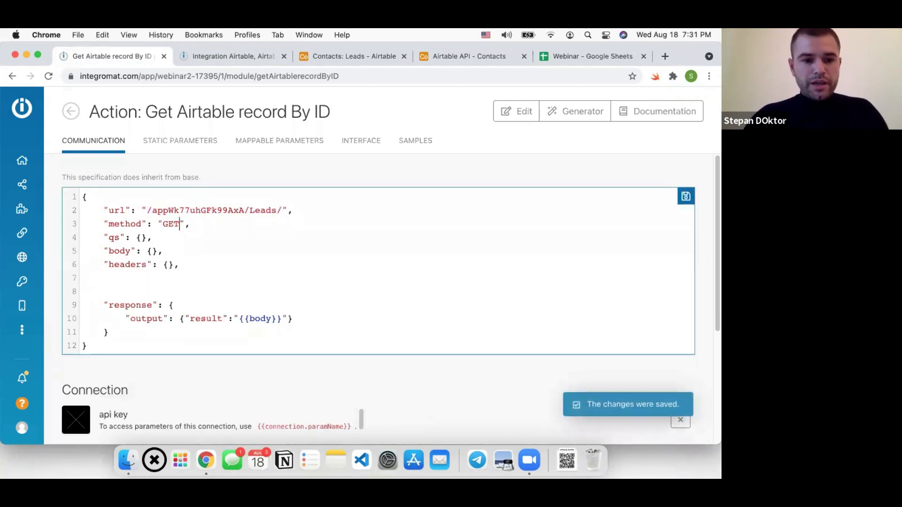
pyautogui.press('cmd+s')
pyautogui.moveTo(188, 266); pyautogui.dragTo(192, 285)
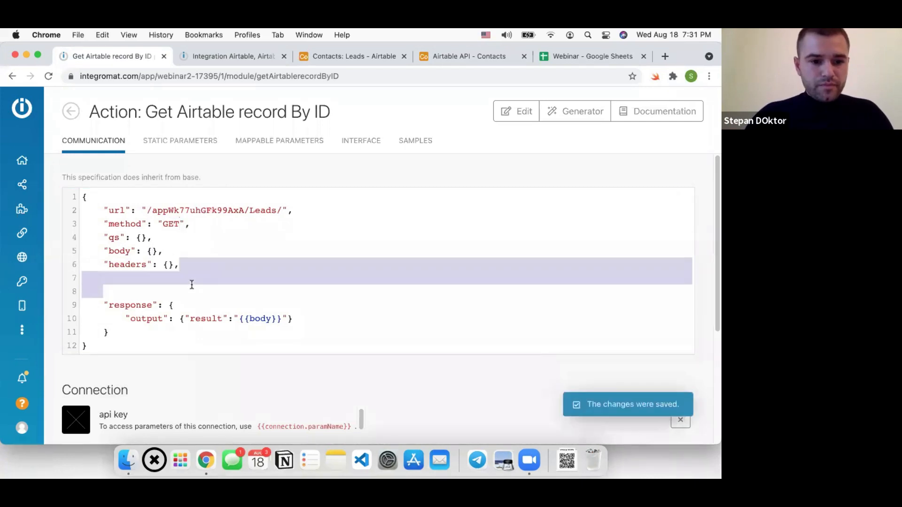
pyautogui.press('BackSpace')
pyautogui.press('cmd+s')
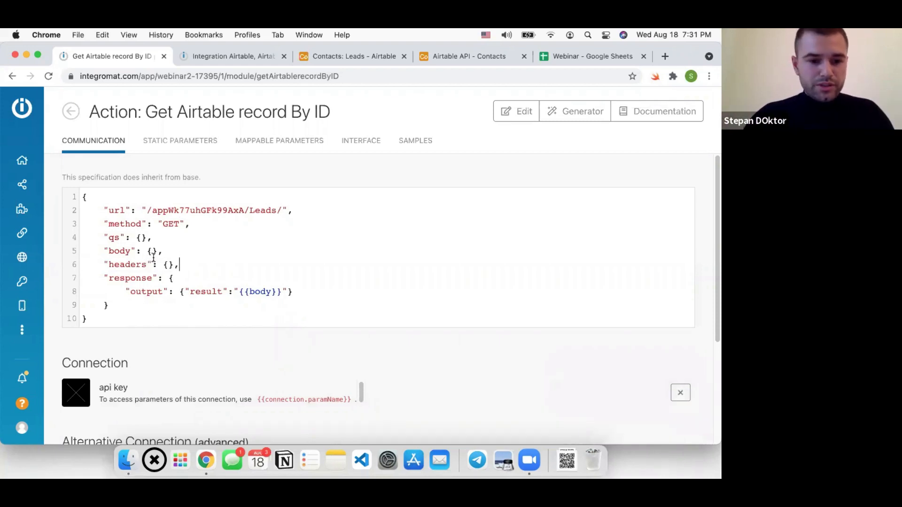
pyautogui.press('cmd+s')
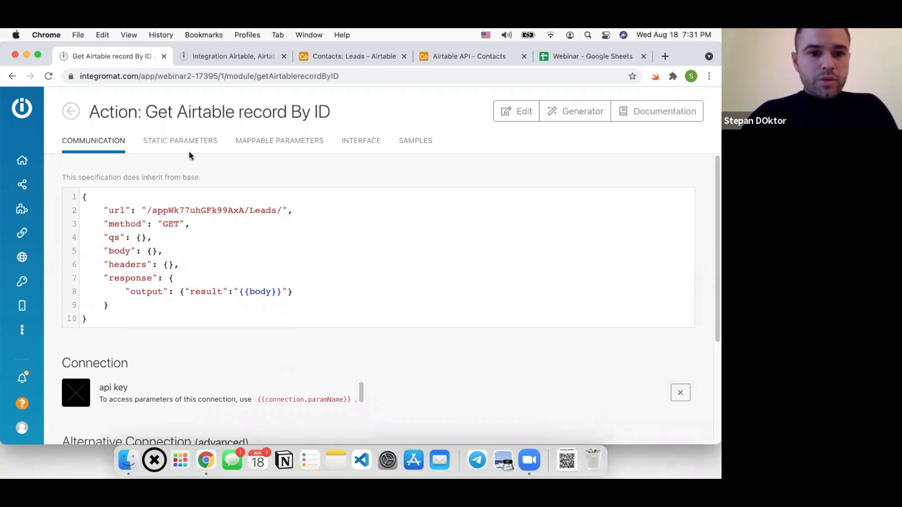
# Delete the email and name mappable parameters and save the empty parameter list
pyautogui.click(258, 144)
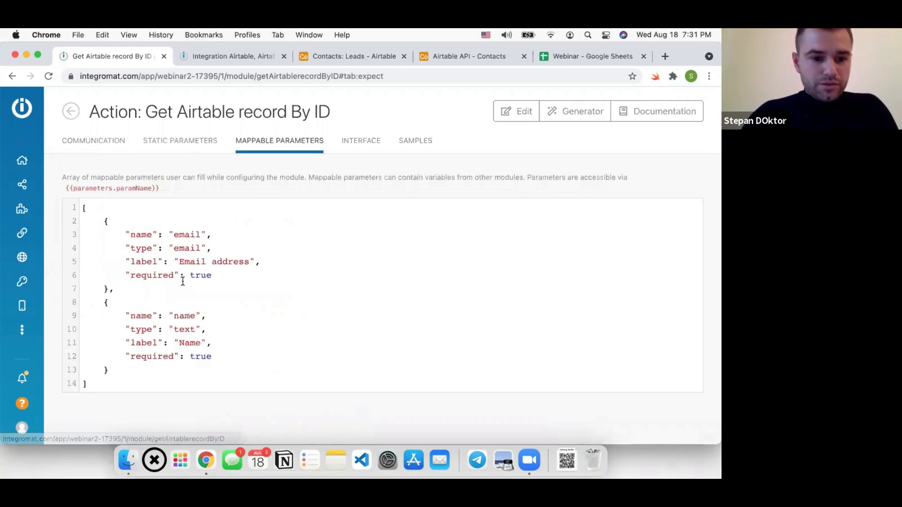
pyautogui.moveTo(106, 370)
pyautogui.mouseDown()
pyautogui.moveTo(87, 298)
pyautogui.moveTo(104, 214)
pyautogui.moveTo(114, 381)
pyautogui.mouseUp()
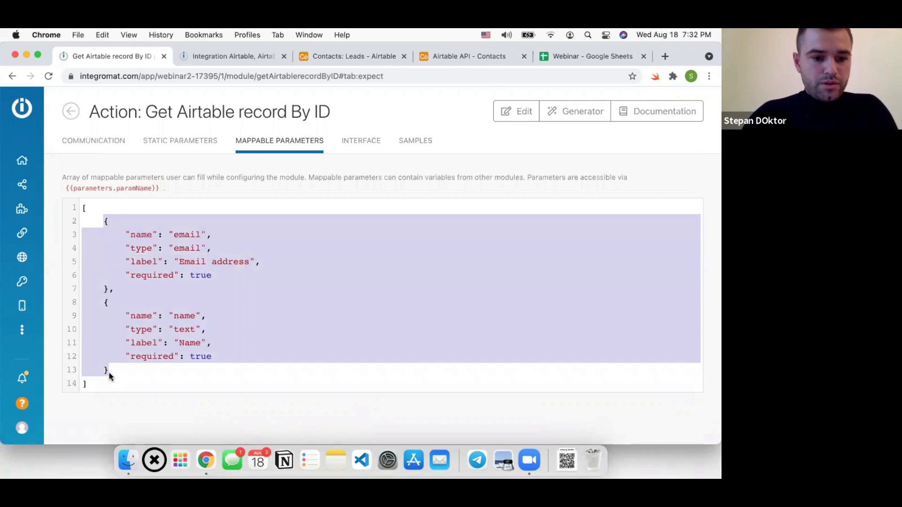
pyautogui.press('BackSpace')
pyautogui.press('super+s')
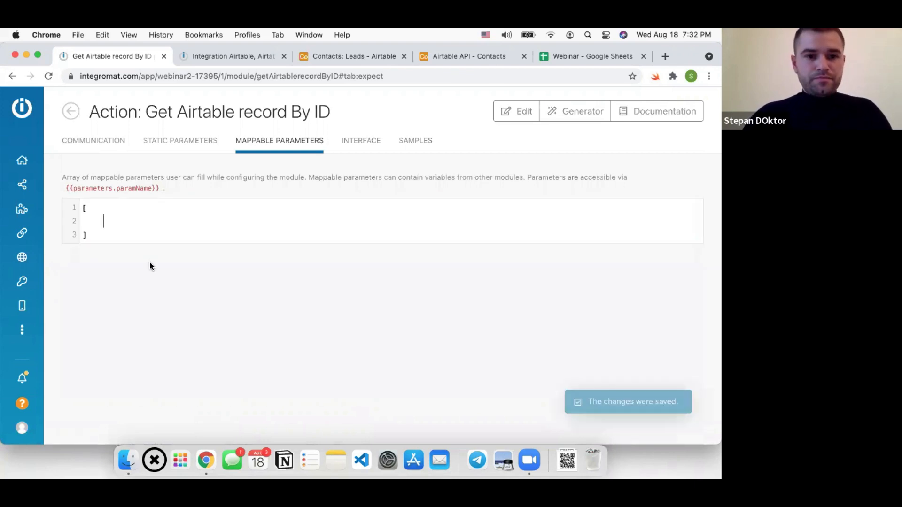
# Back in the scenario, close the HTTP output panel, save the scenario and reload the page
pyautogui.click(227, 56)
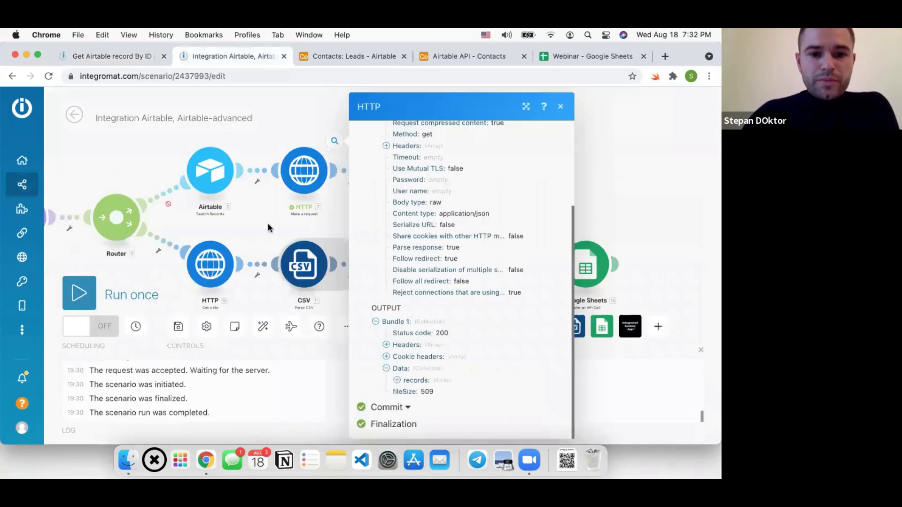
pyautogui.click(270, 227)
pyautogui.click(178, 327)
pyautogui.click(48, 77)
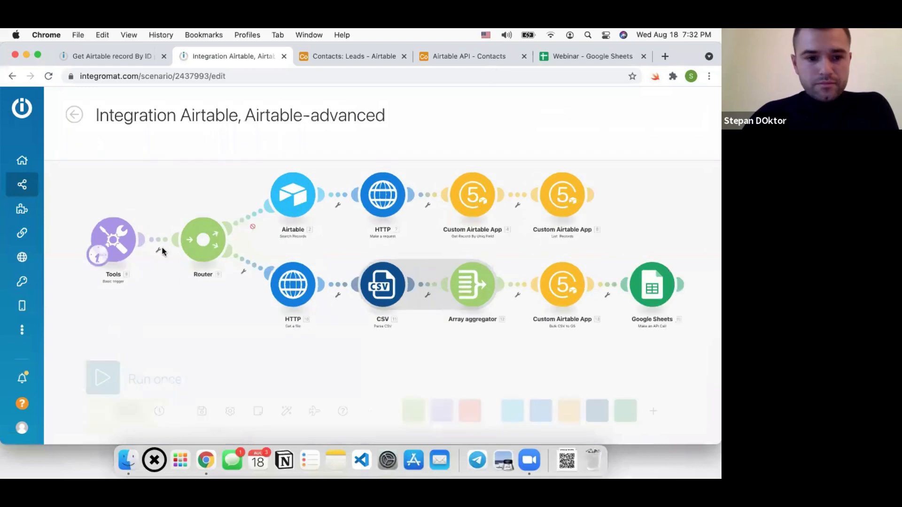
# Add a Custom Aritable App For webinar 'Get Airtable record By ID' module on a new router branch
pyautogui.click(198, 186)
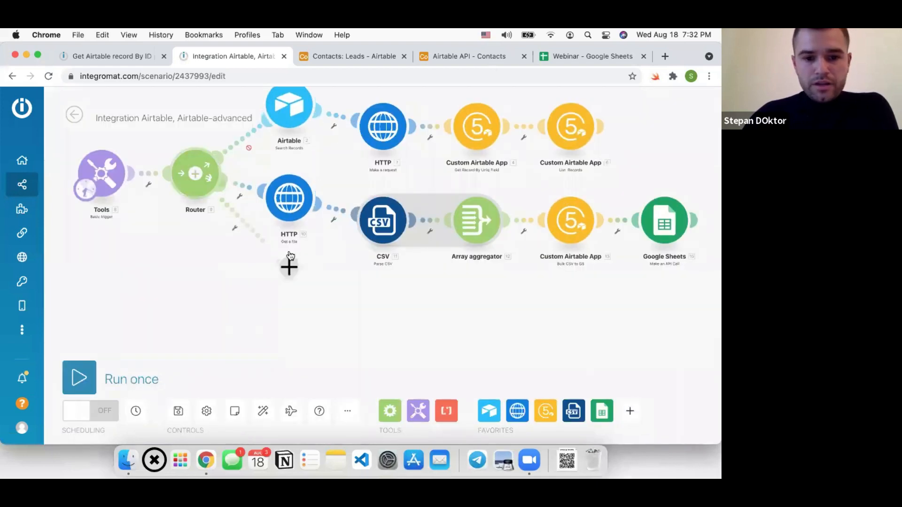
pyautogui.click(289, 268)
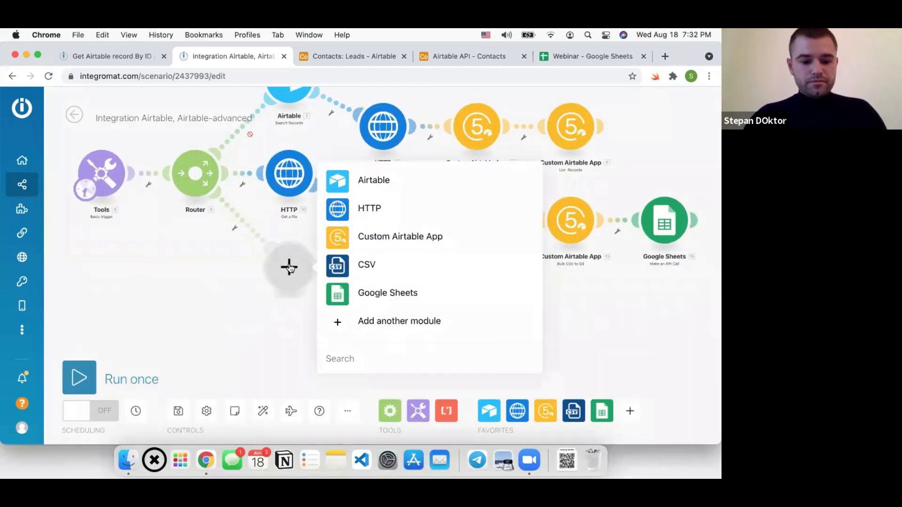
pyautogui.write('webinar')
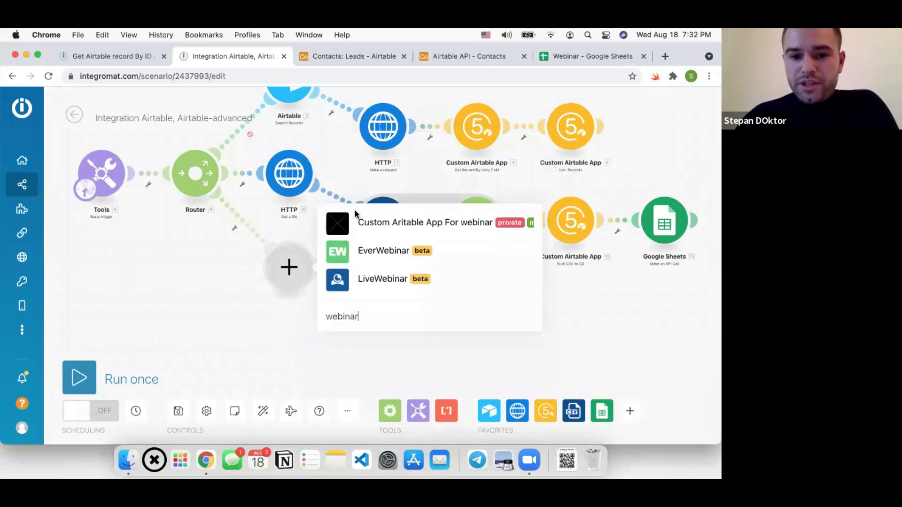
pyautogui.click(392, 221)
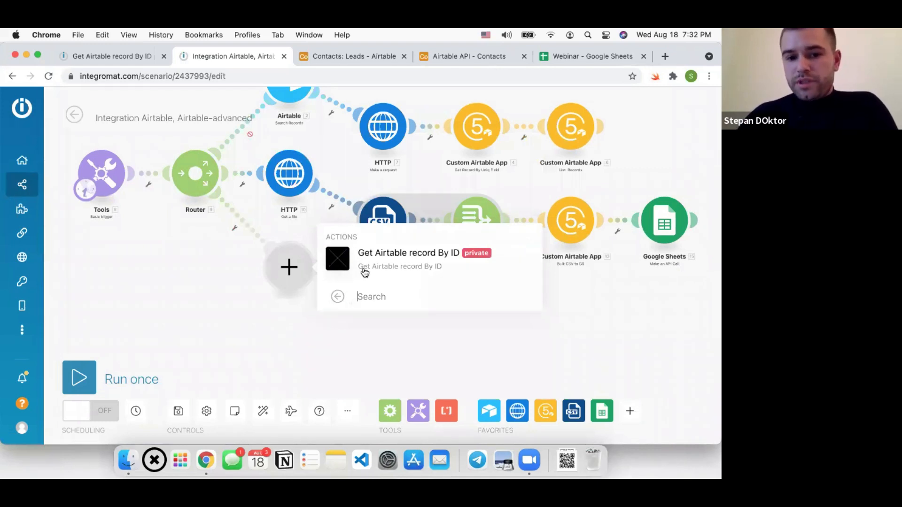
pyautogui.click(440, 261)
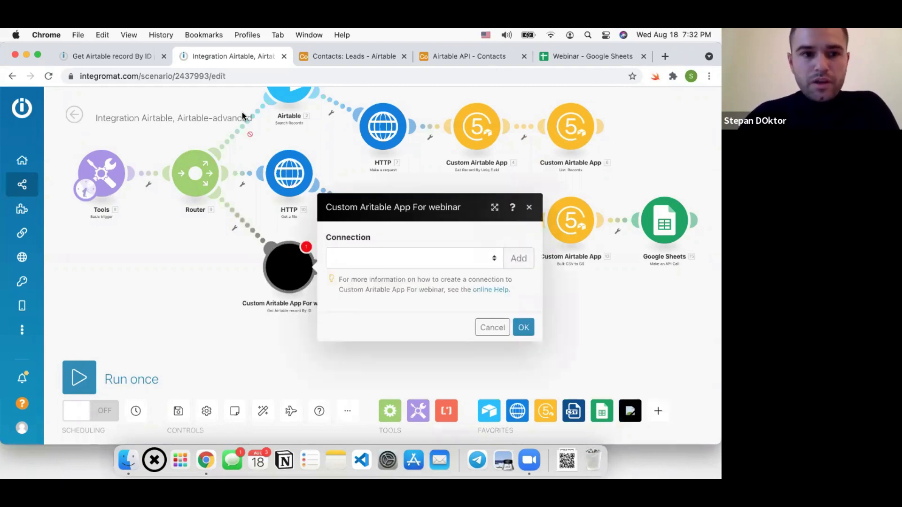
# Paste the record ID from the Airtable API docs after Leads/ in the action's URL and save
pyautogui.click(134, 58)
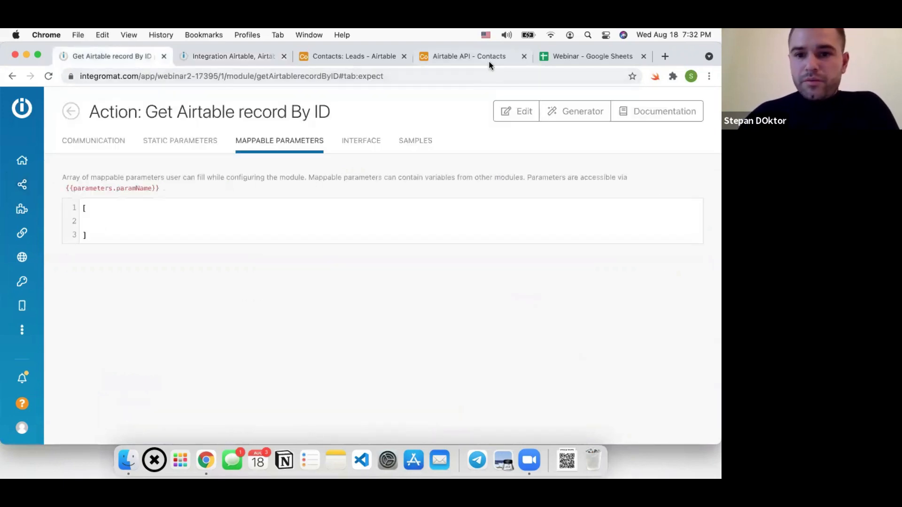
pyautogui.click(489, 65)
pyautogui.doubleClick(665, 183)
pyautogui.press('super+c')
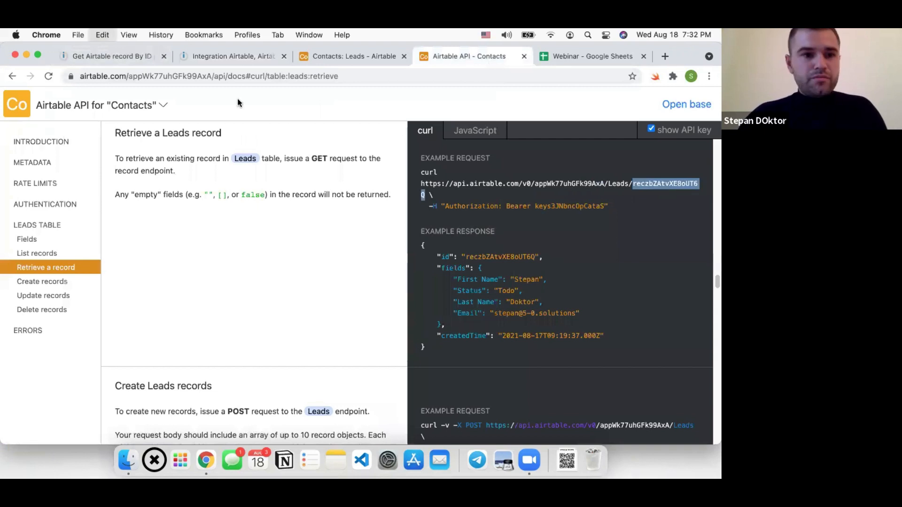
pyautogui.click(143, 61)
pyautogui.click(114, 140)
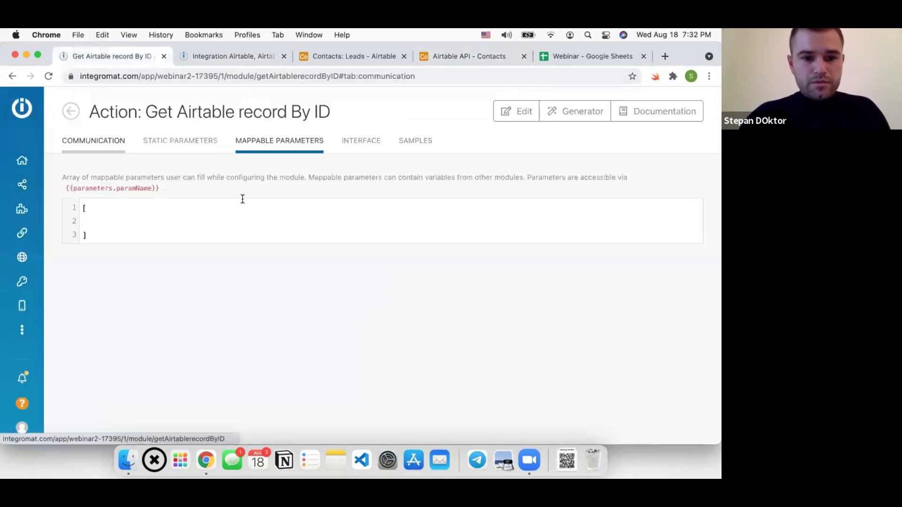
pyautogui.click(281, 210)
pyautogui.press('super+v')
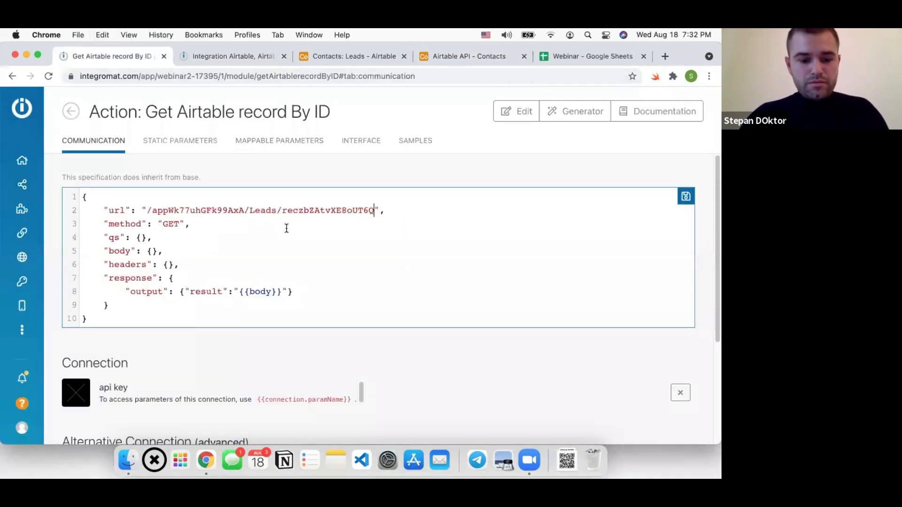
pyautogui.press('super+s')
pyautogui.click(206, 56)
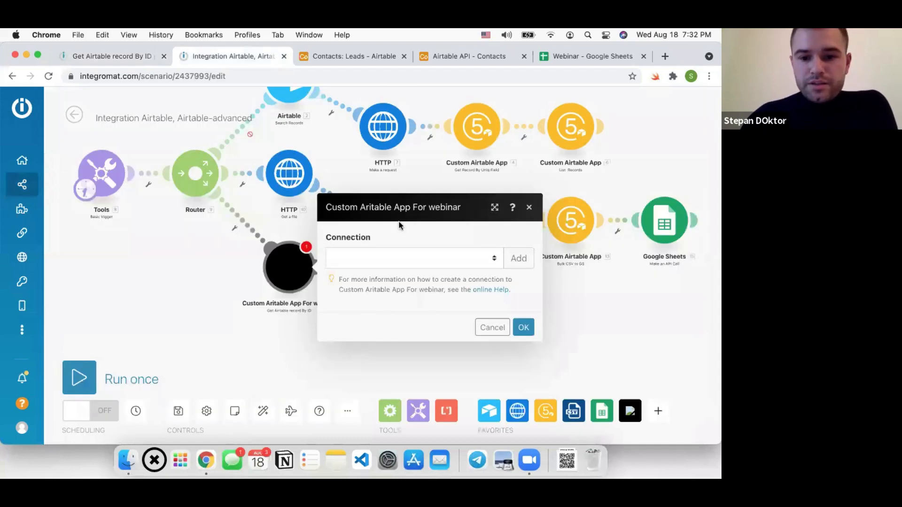
# Start a new connection for the module from its Connection field, leaving the API Key empty
pyautogui.click(388, 262)
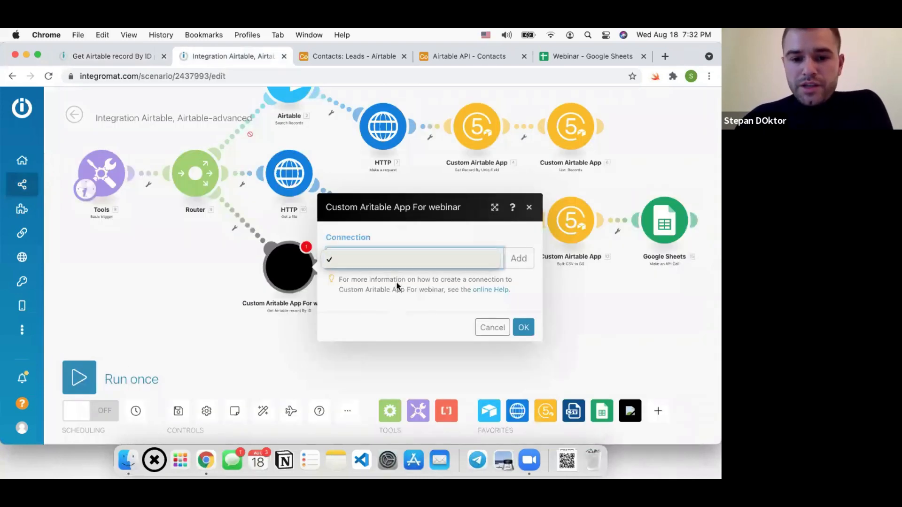
pyautogui.click(399, 264)
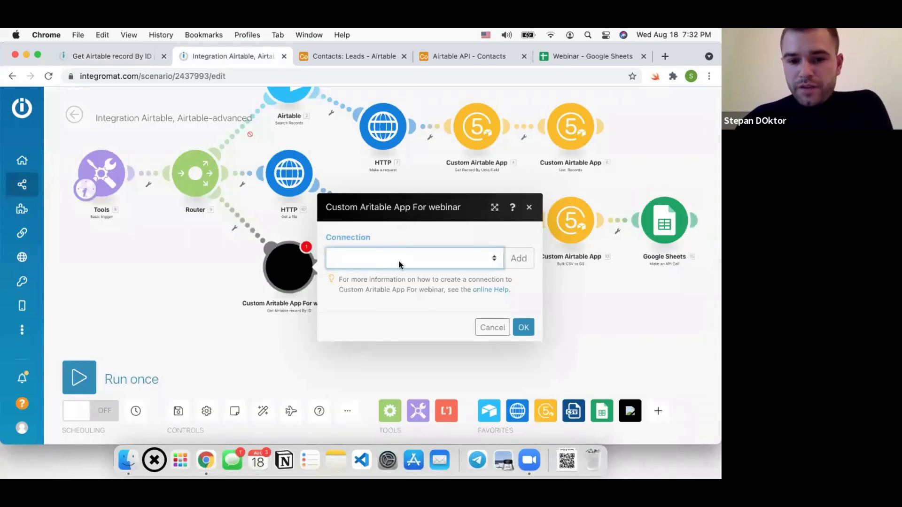
pyautogui.click(519, 258)
pyautogui.click(164, 273)
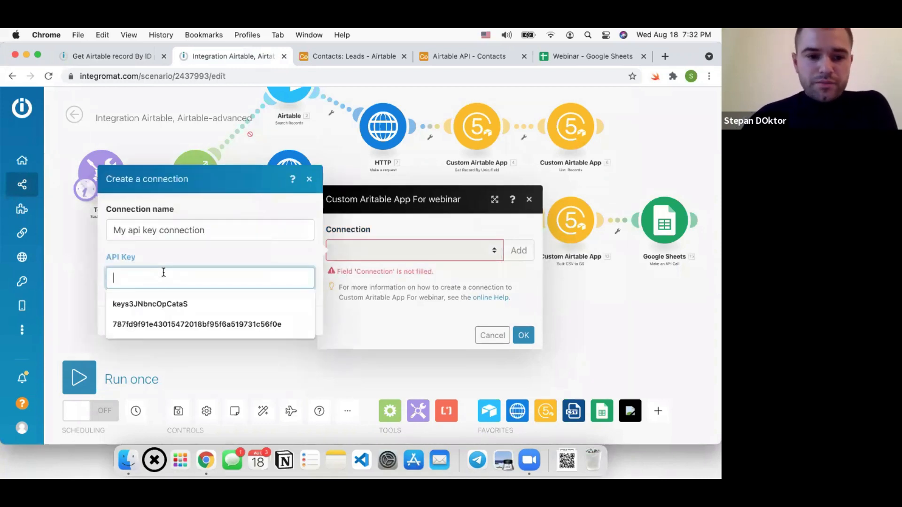
pyautogui.click(171, 255)
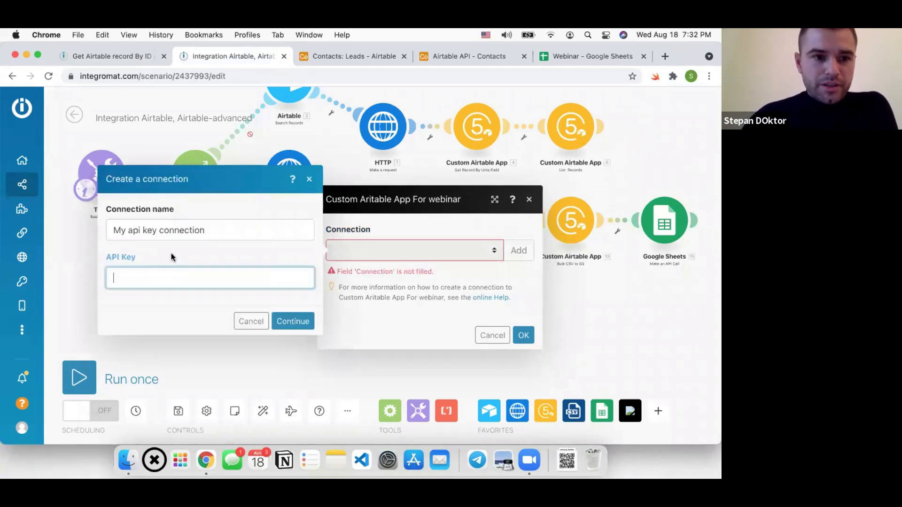
# Reopen the Get Airtable record By ID module in the custom app editor
pyautogui.click(107, 58)
pyautogui.click(70, 111)
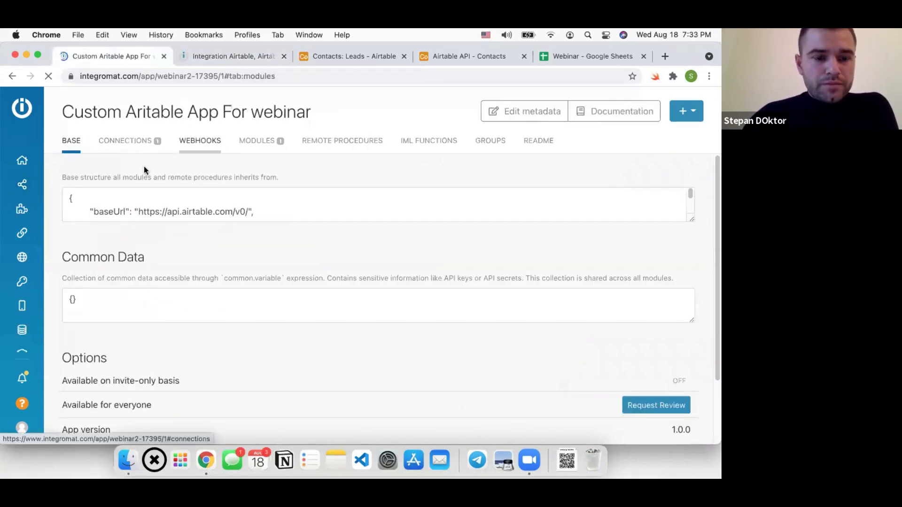
pyautogui.click(145, 184)
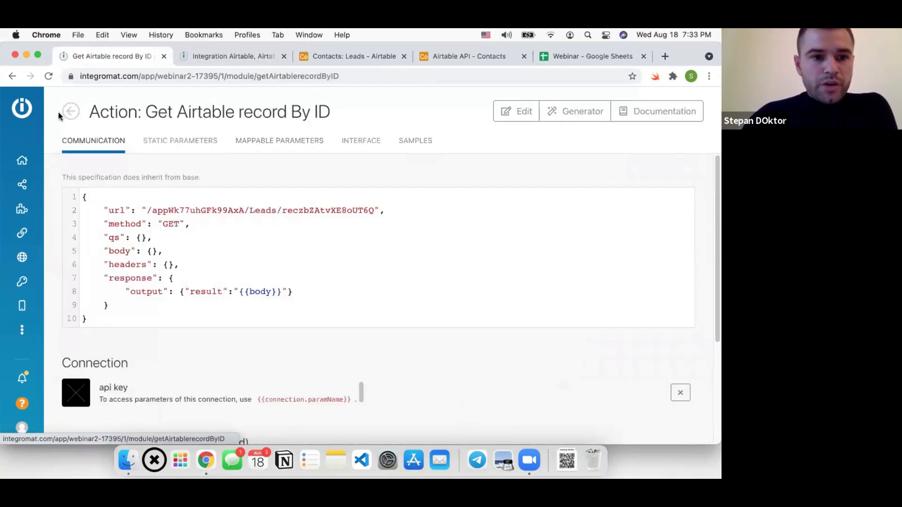
# Go to the custom app's api key connection and view its parameter definitions
pyautogui.click(266, 142)
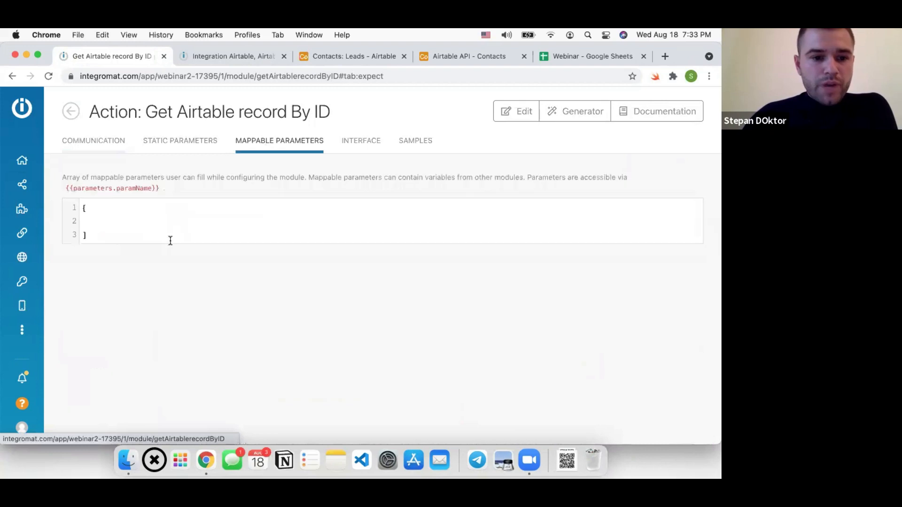
pyautogui.click(175, 141)
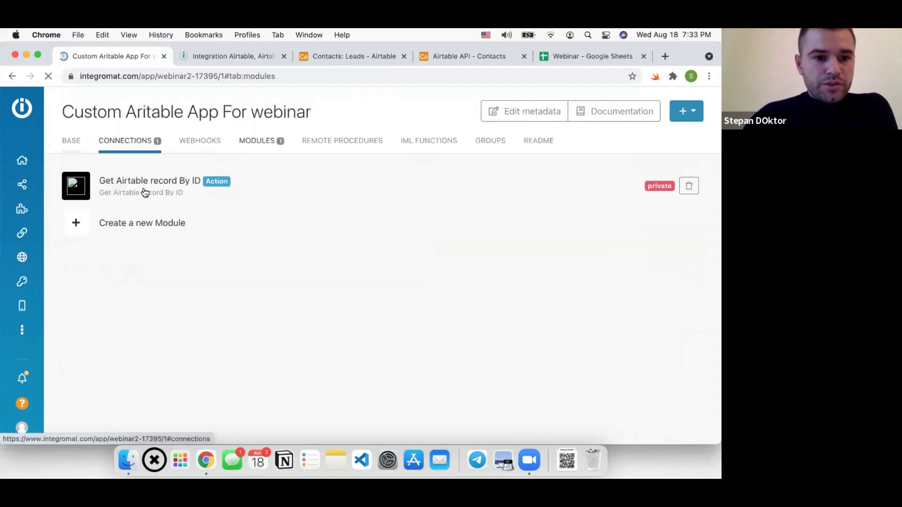
pyautogui.click(122, 142)
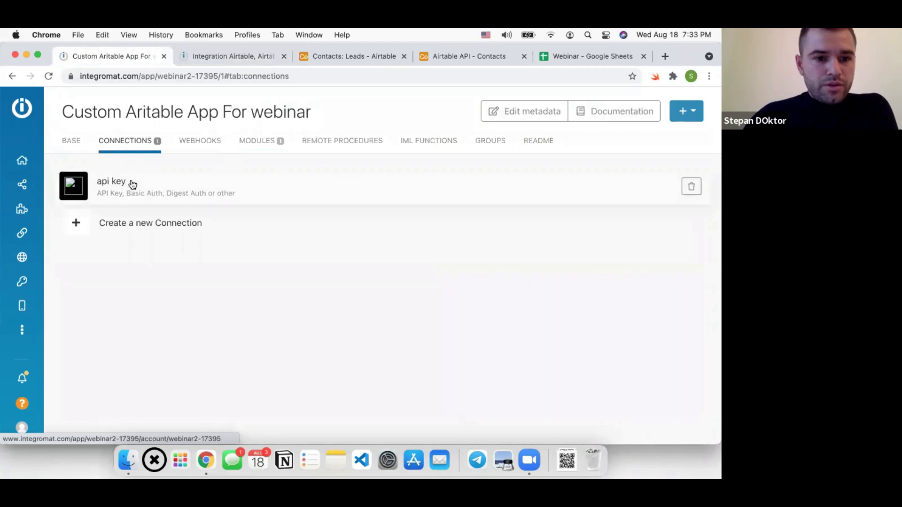
pyautogui.click(133, 184)
pyautogui.click(172, 145)
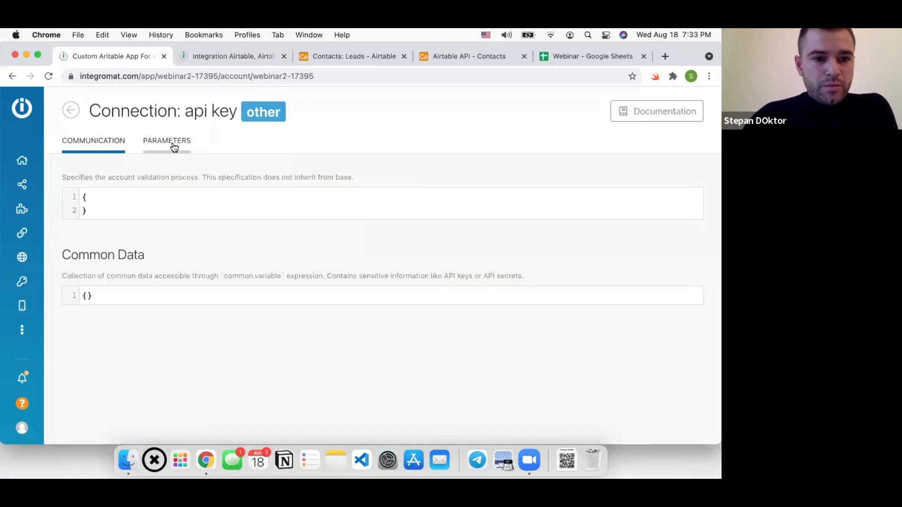
# Duplicate the apiKey parameter as 'some' labelled 'Some Field' and save the connection parameters
pyautogui.moveTo(110, 280); pyautogui.dragTo(93, 203)
pyautogui.press('super+c')
pyautogui.click(111, 280)
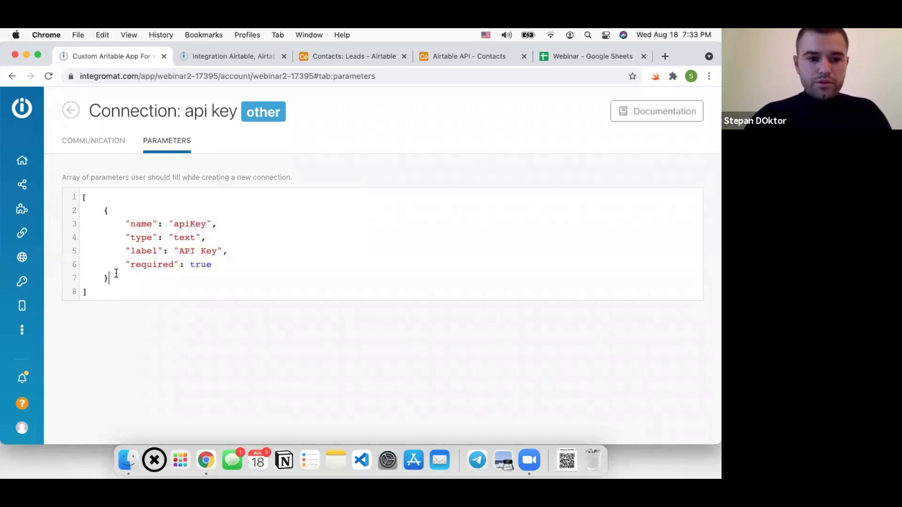
pyautogui.write(',')
pyautogui.press('Return')
pyautogui.press('super+v')
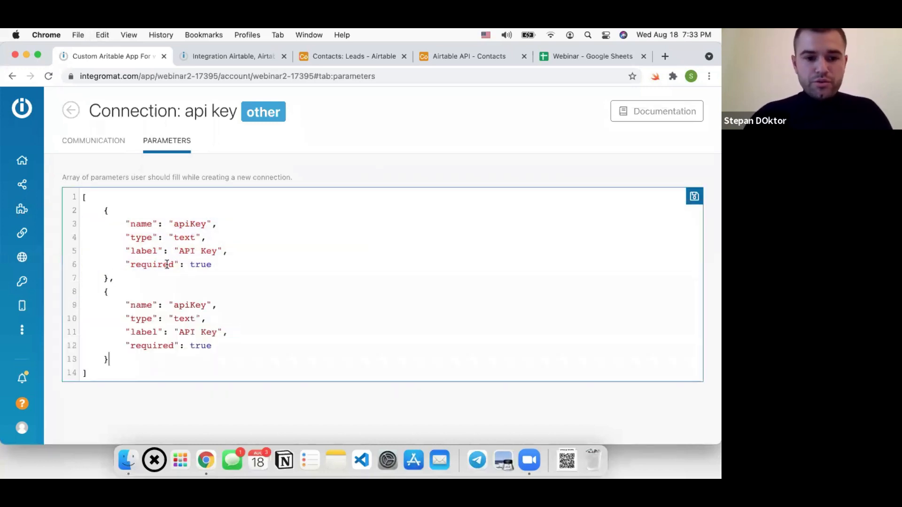
pyautogui.doubleClick(191, 305)
pyautogui.write('some')
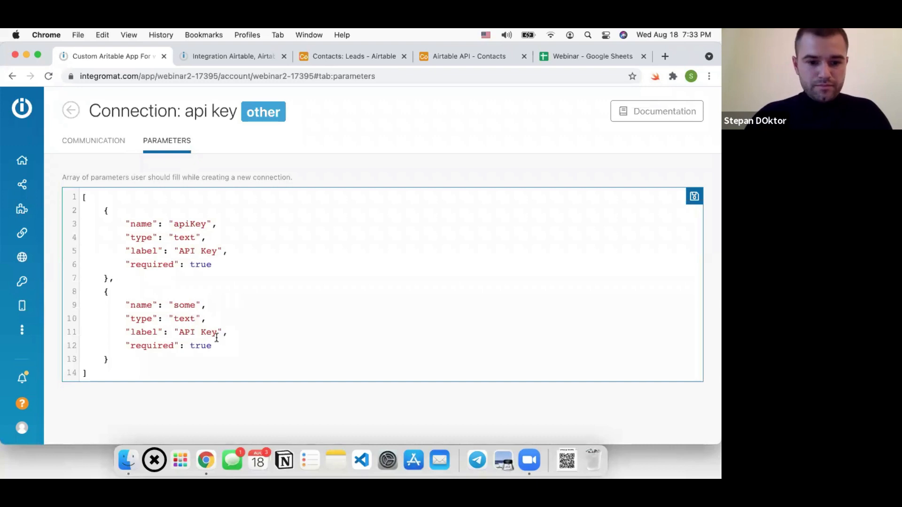
pyautogui.moveTo(217, 332); pyautogui.dragTo(179, 331)
pyautogui.write('Some Field')
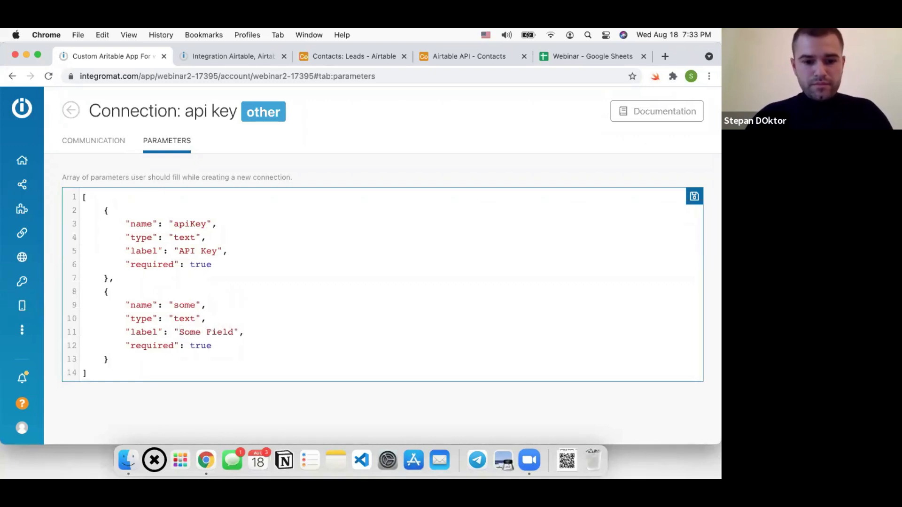
pyautogui.press('super+s')
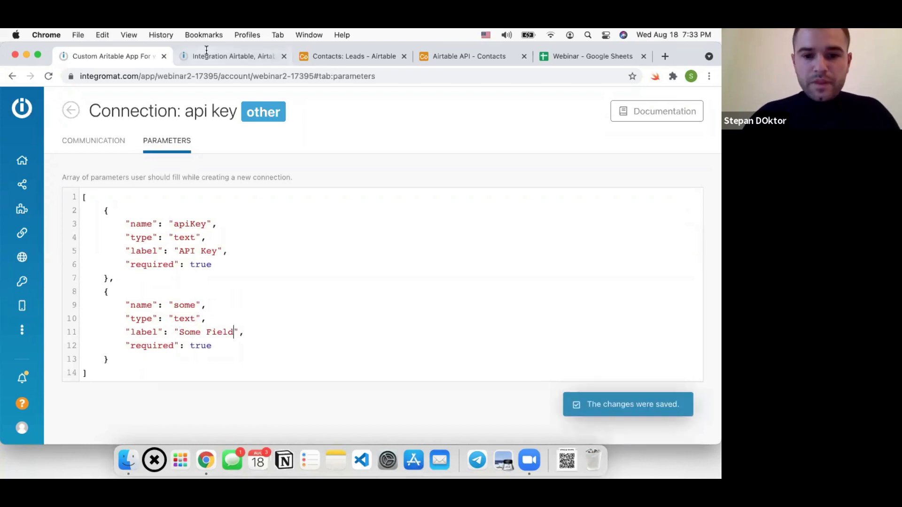
pyautogui.click(239, 57)
# Remove the Some Field parameter from the api key connection definitions and save
pyautogui.click(248, 331)
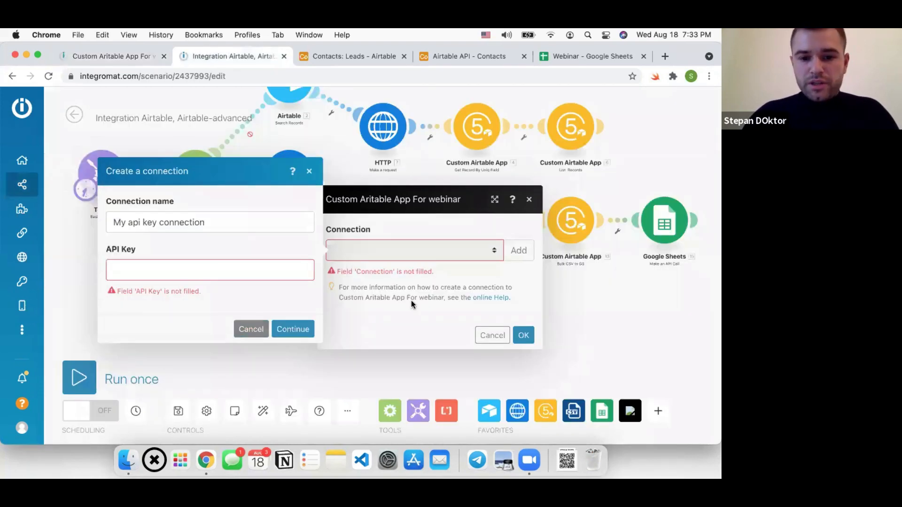
pyautogui.click(522, 254)
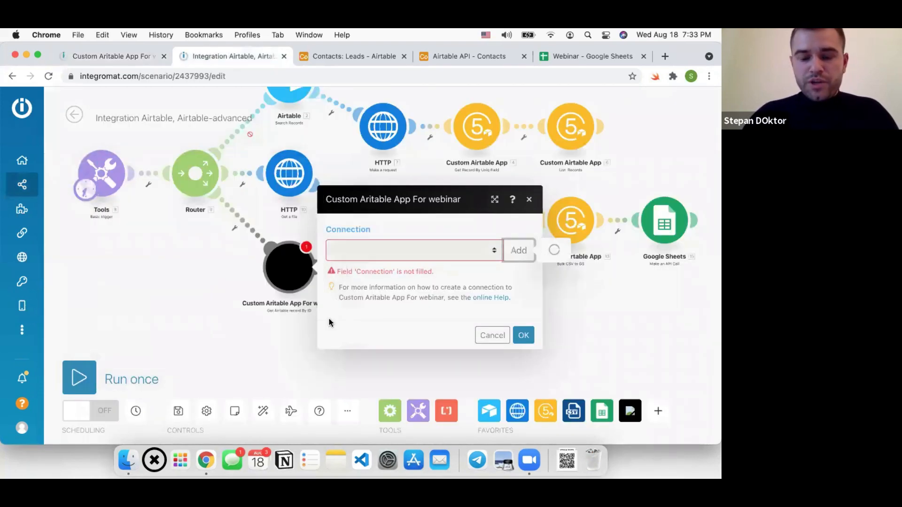
pyautogui.click(150, 303)
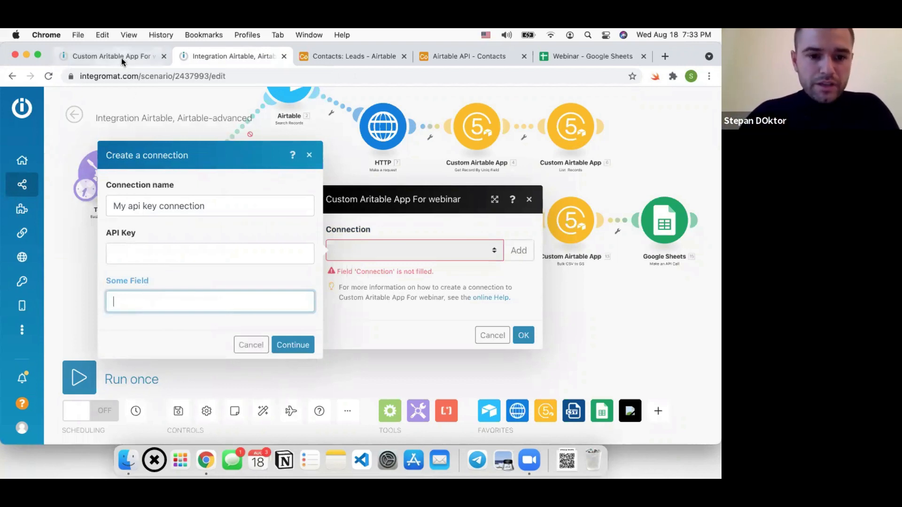
pyautogui.hotkey('ctrl', 'shift', 'Tab')
pyautogui.keyDown('shift'); pyautogui.click(120, 360); pyautogui.keyUp('shift')
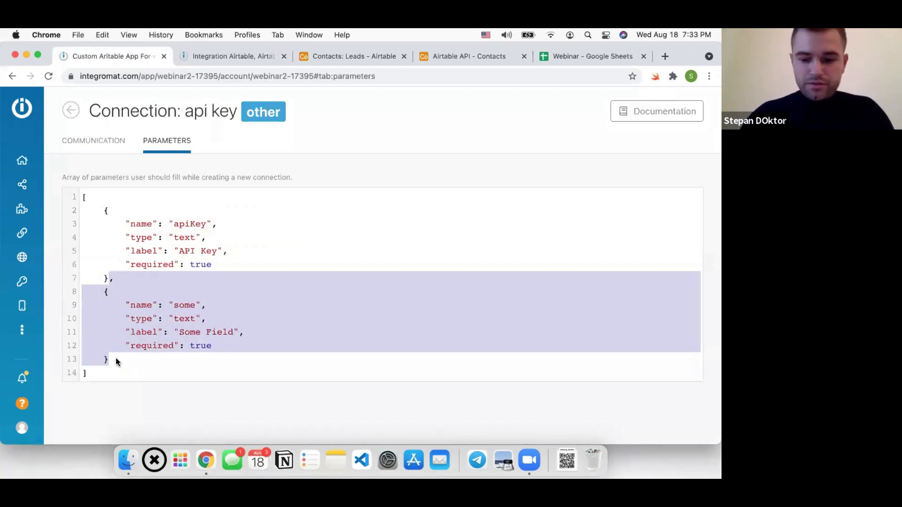
pyautogui.press('BackSpace')
pyautogui.press('super+s')
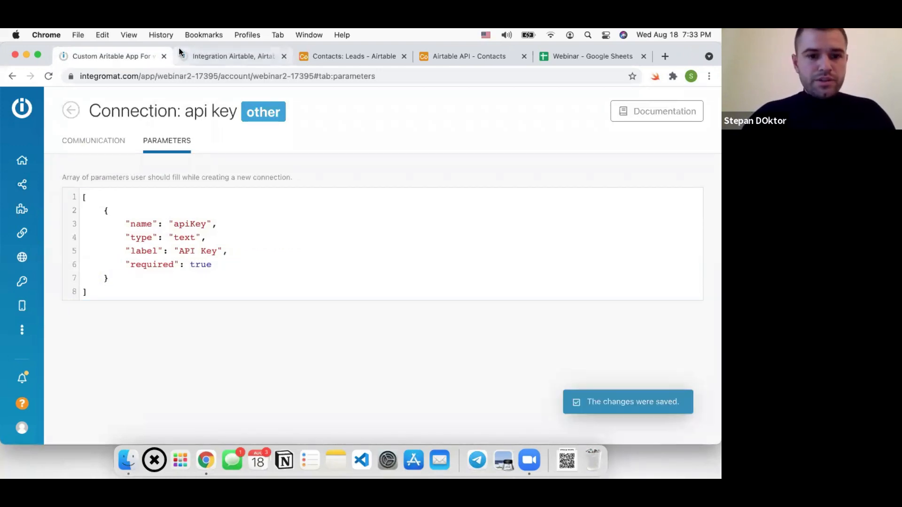
pyautogui.click(184, 56)
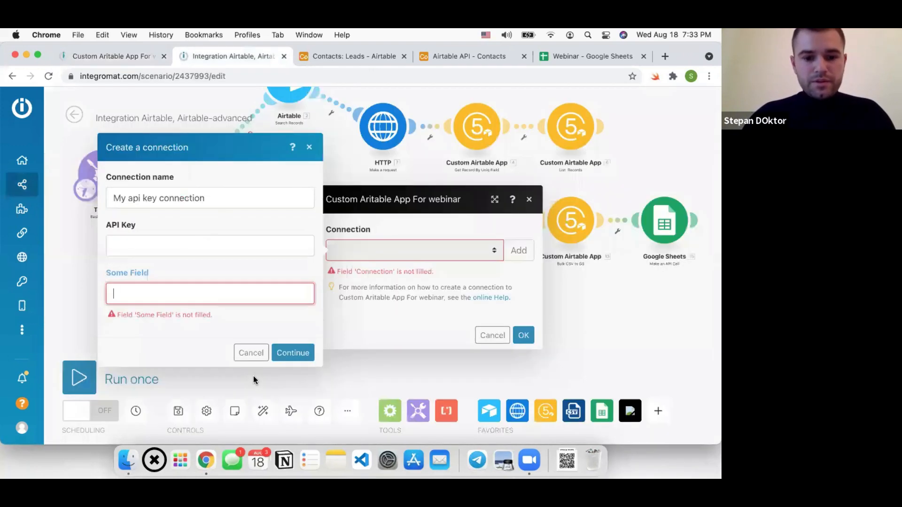
# Create a new connection using the Airtable API key copied from the API documentation
pyautogui.click(251, 353)
pyautogui.click(519, 252)
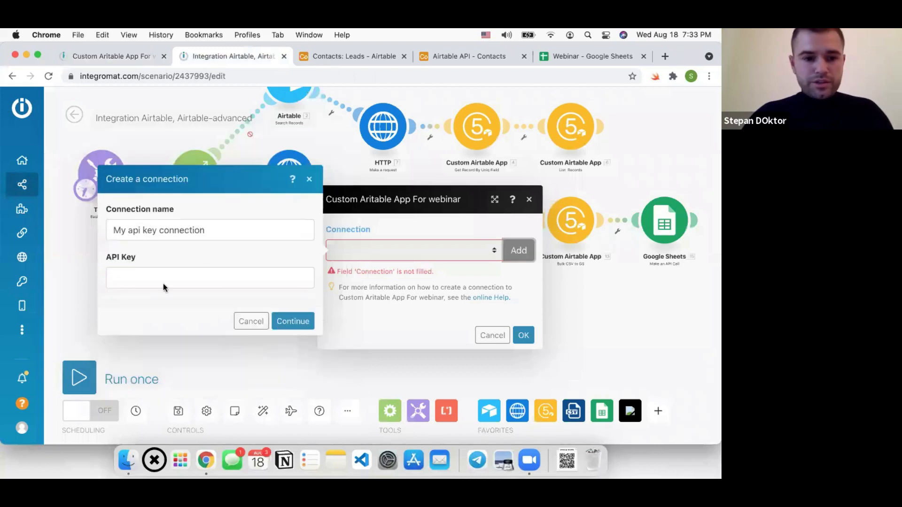
pyautogui.press('super+v')
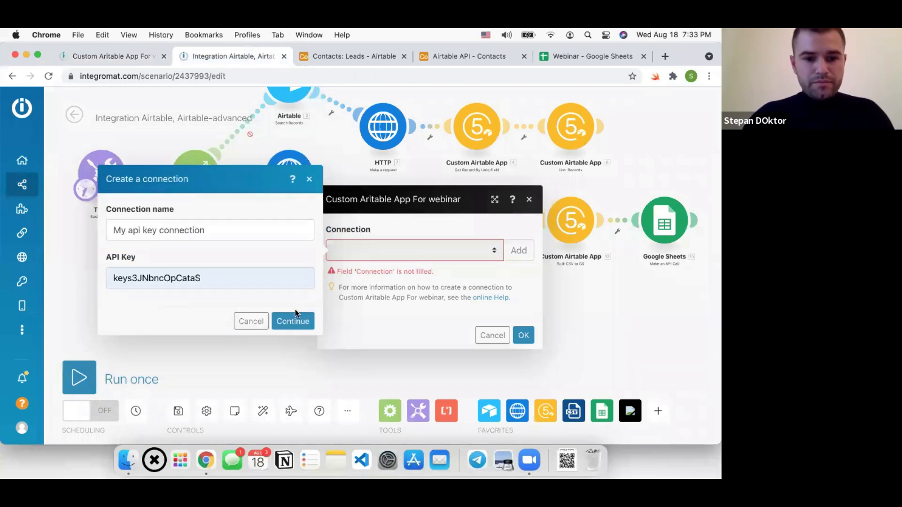
pyautogui.click(469, 58)
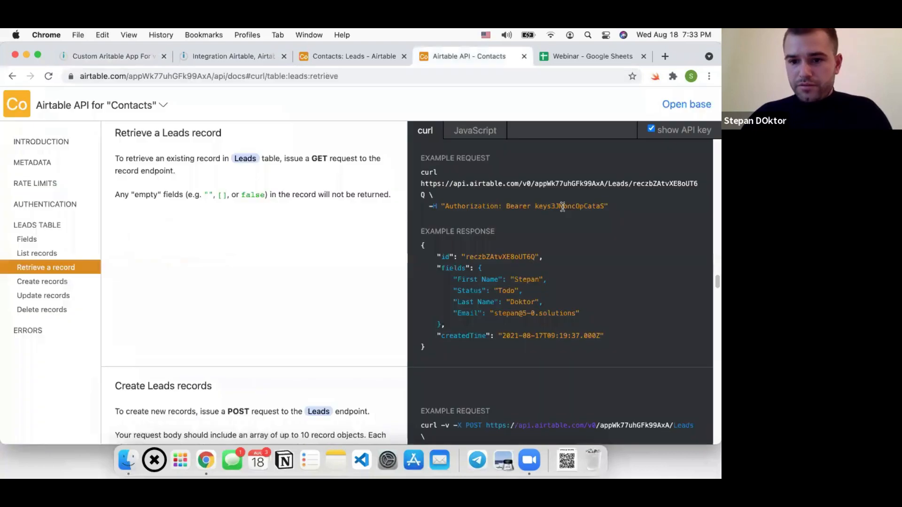
pyautogui.doubleClick(563, 207)
pyautogui.click(125, 57)
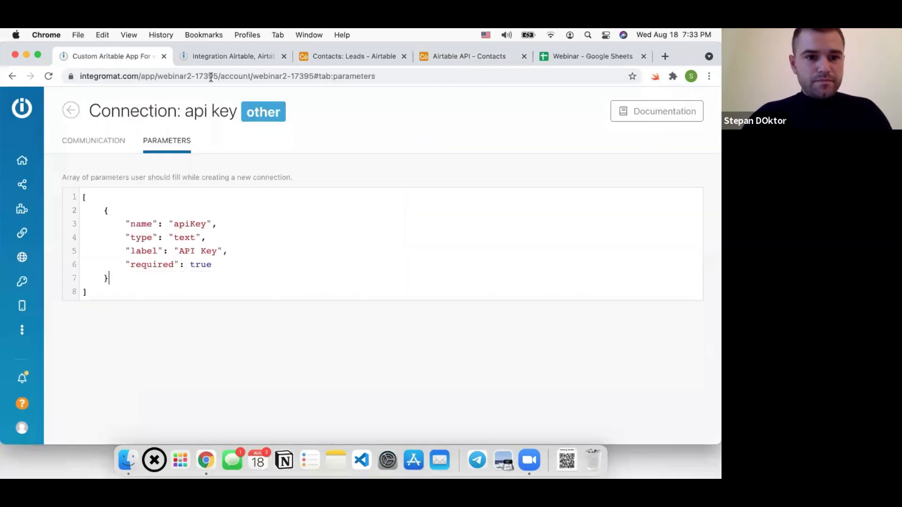
pyautogui.hotkey('ctrl', 'Tab')
pyautogui.press('super+v')
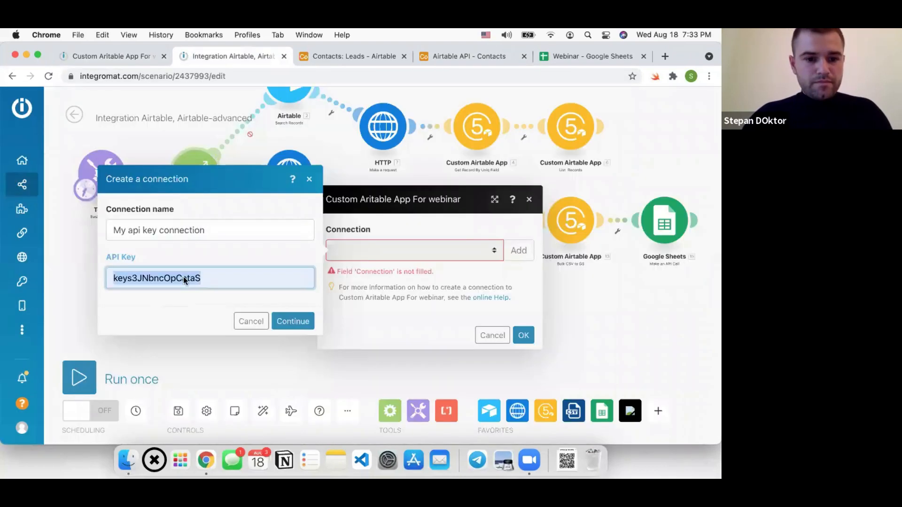
pyautogui.click(305, 321)
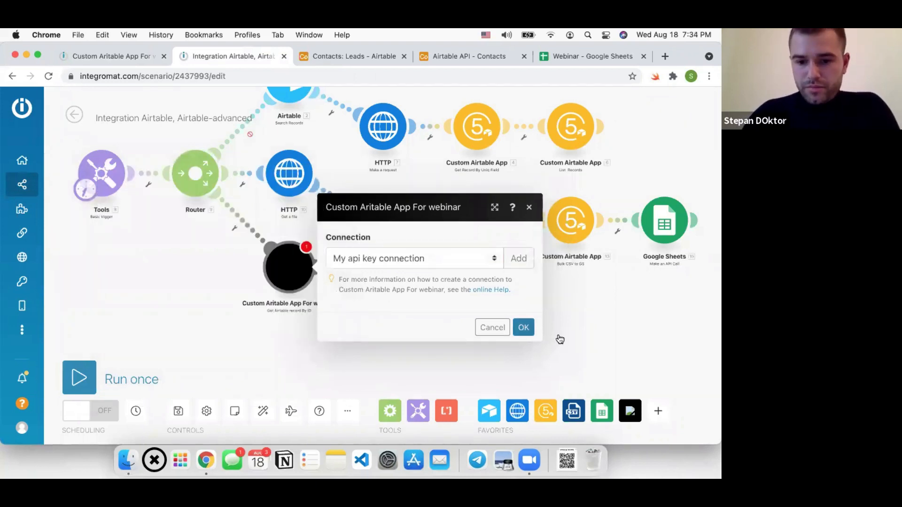
# Close the module settings with the new connection and save the scenario
pyautogui.click(522, 327)
pyautogui.scroll(-2, 424, 263)
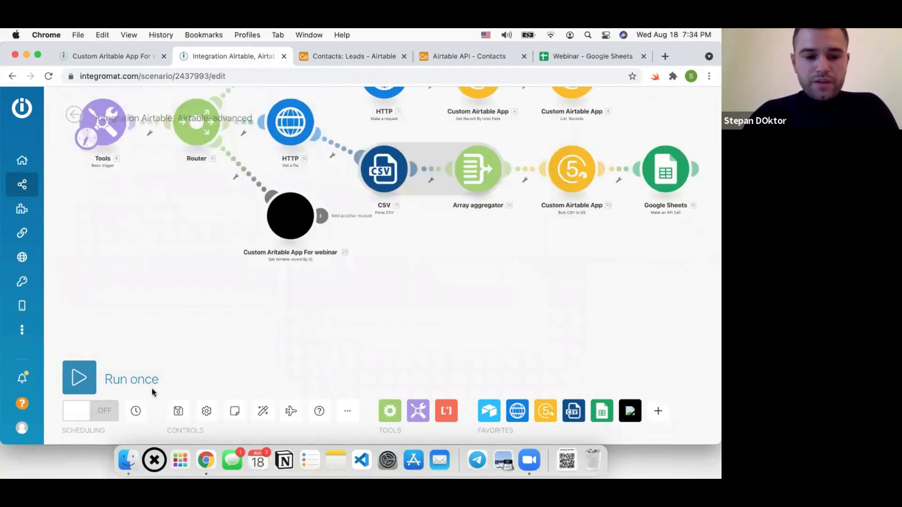
pyautogui.click(179, 412)
pyautogui.scroll(1, 267, 254)
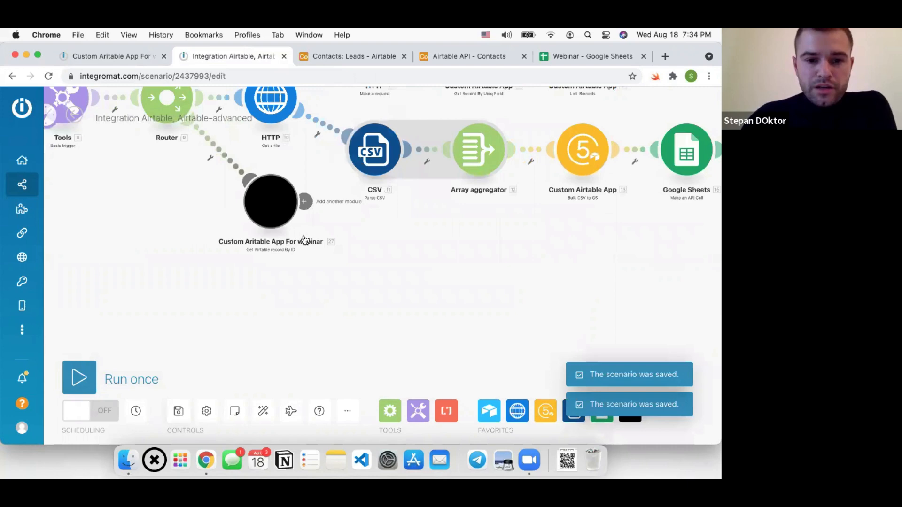
# Run only the custom Airtable module and inspect its output
pyautogui.rightClick(290, 241)
pyautogui.click(290, 240)
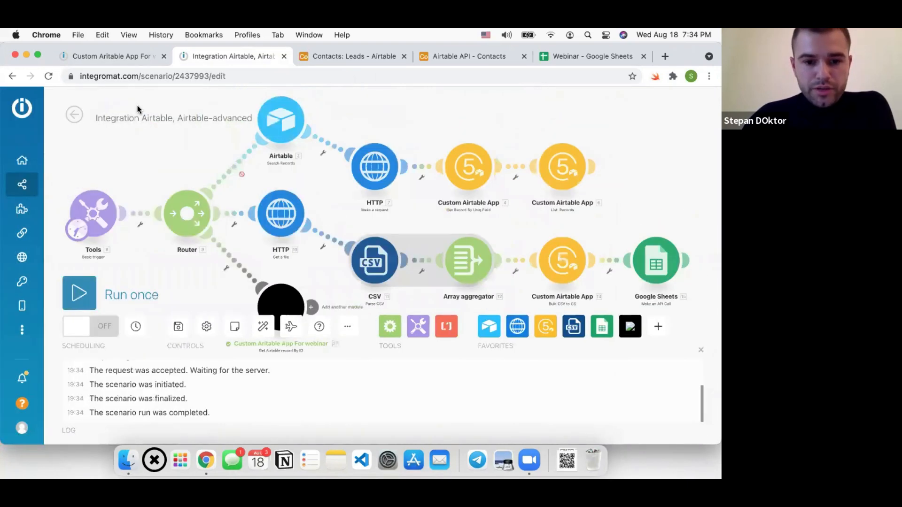
pyautogui.scroll(1, 253, 273)
pyautogui.moveTo(304, 259); pyautogui.dragTo(281, 187)
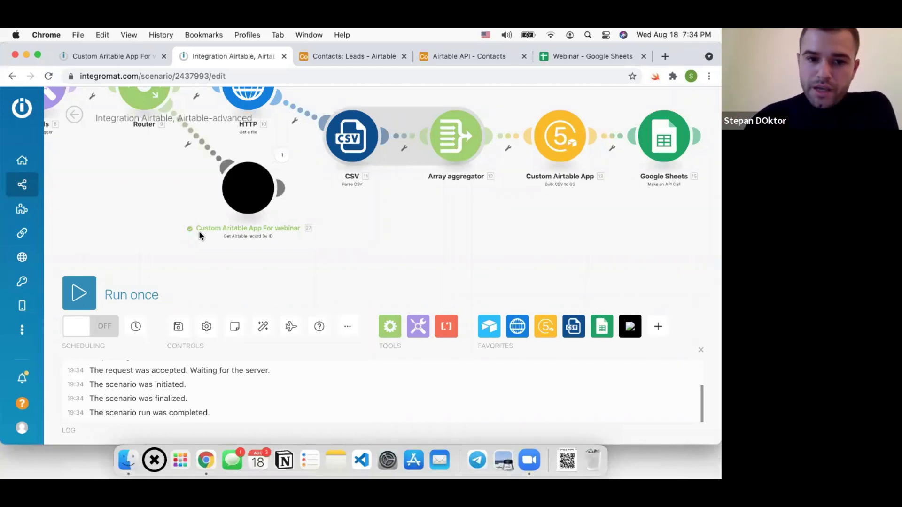
pyautogui.click(286, 154)
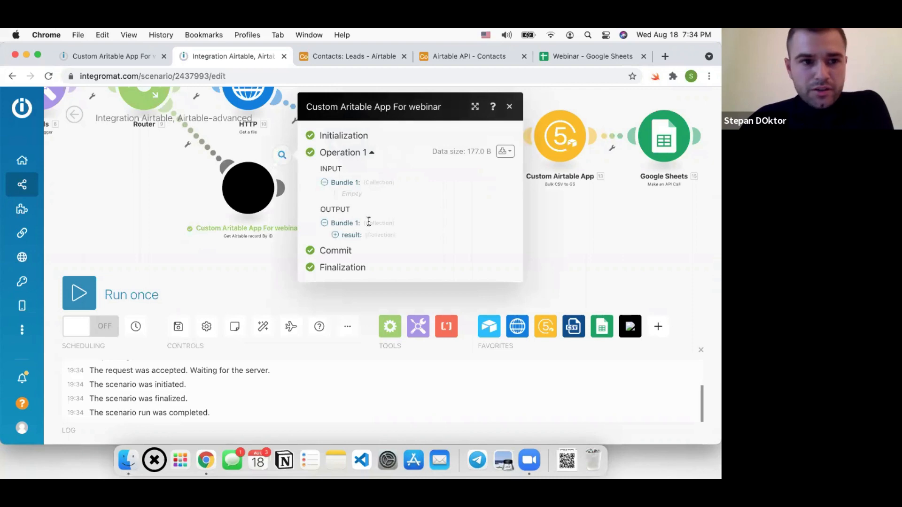
pyautogui.click(80, 56)
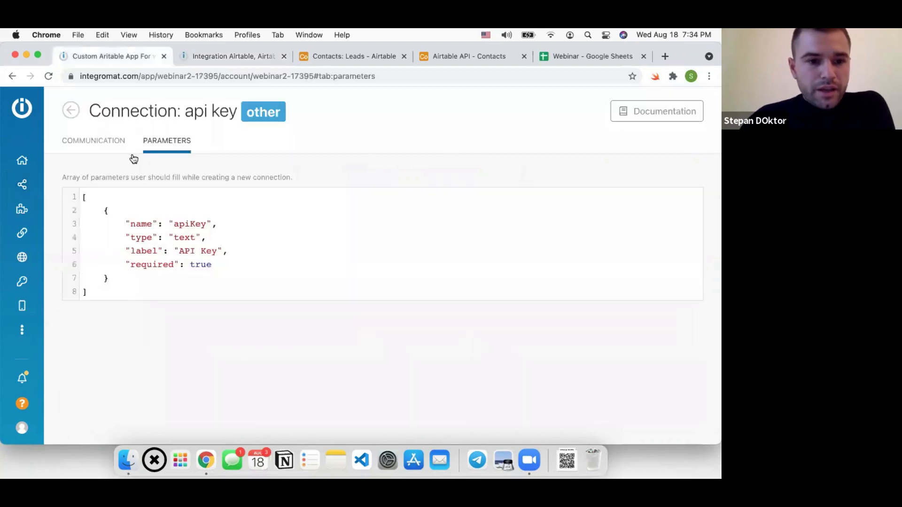
# Navigate the custom app to its Get Airtable record By ID action
pyautogui.click(73, 113)
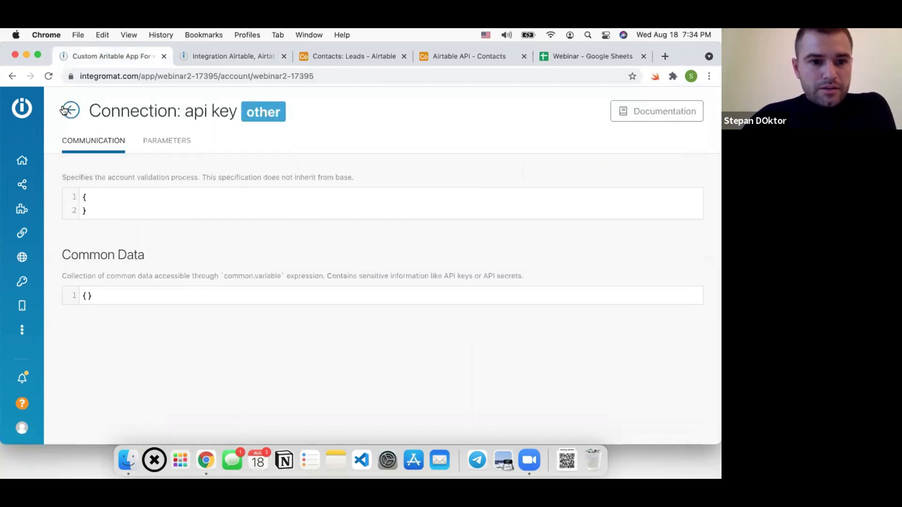
pyautogui.click(65, 110)
pyautogui.click(270, 148)
pyautogui.click(122, 181)
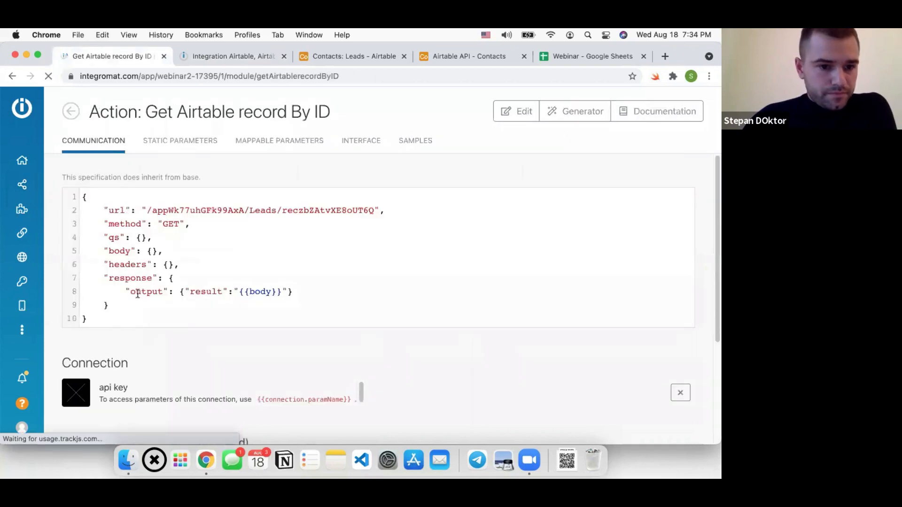
# Rename the Communication output key from result to result2 and save
pyautogui.click(128, 318)
pyautogui.moveTo(190, 282); pyautogui.dragTo(296, 297)
pyautogui.click(184, 292)
pyautogui.click(222, 290)
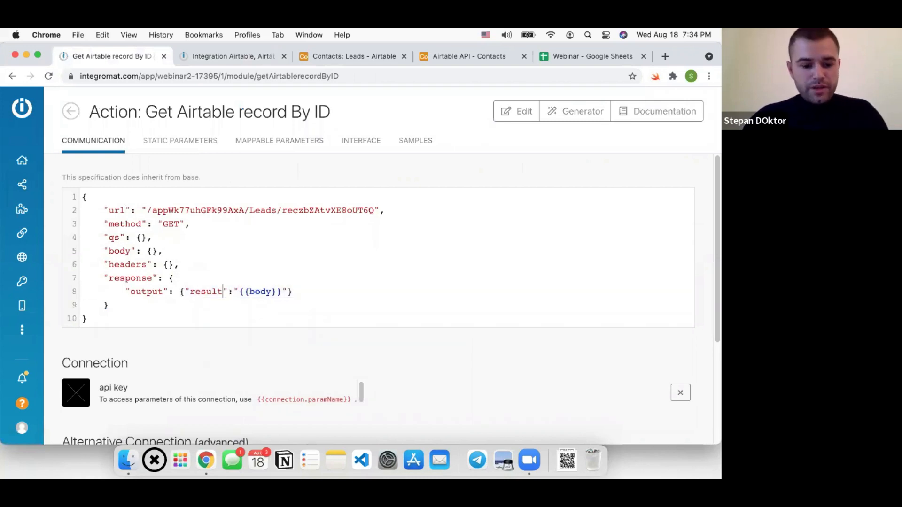
pyautogui.write('2')
pyautogui.press('super+s')
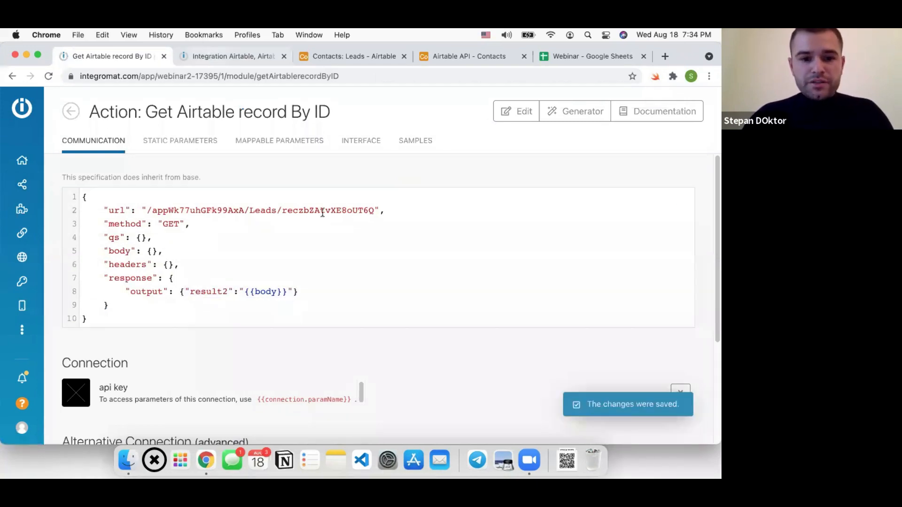
pyautogui.hotkey('ctrl', 'Tab')
pyautogui.rightClick(245, 190)
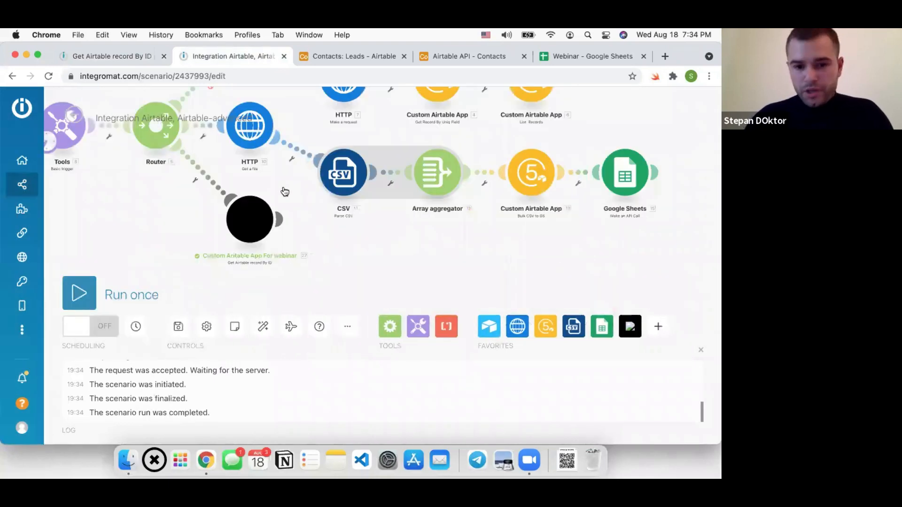
# Rerun the custom module alone and expand result2 and its record fields in the output
pyautogui.click(284, 191)
pyautogui.click(358, 235)
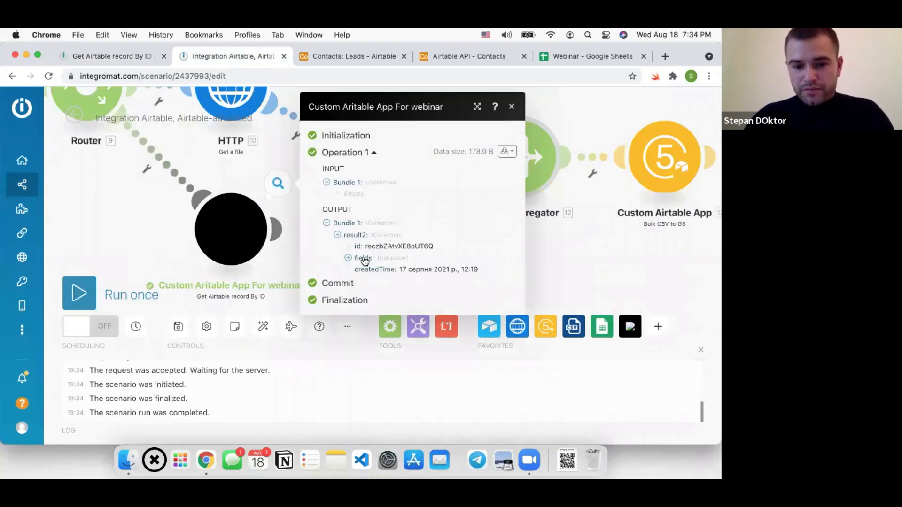
pyautogui.click(376, 259)
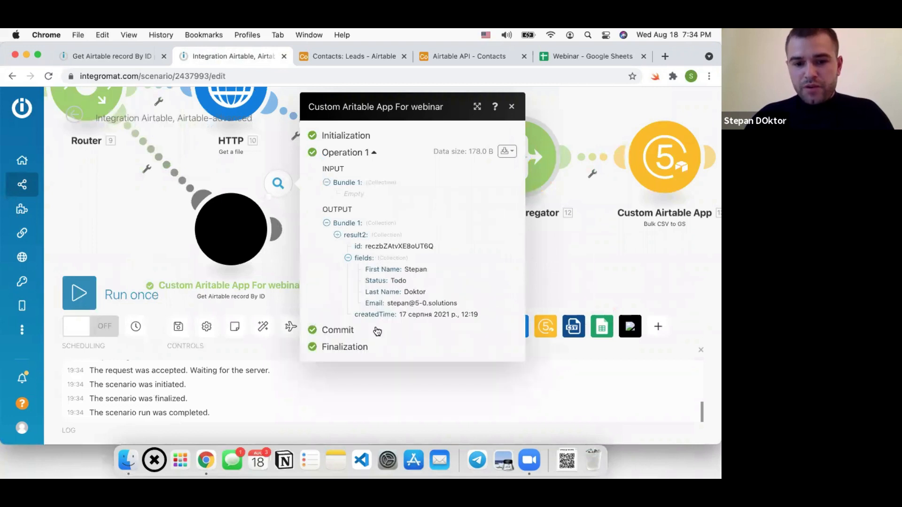
pyautogui.moveTo(166, 231); pyautogui.dragTo(160, 225)
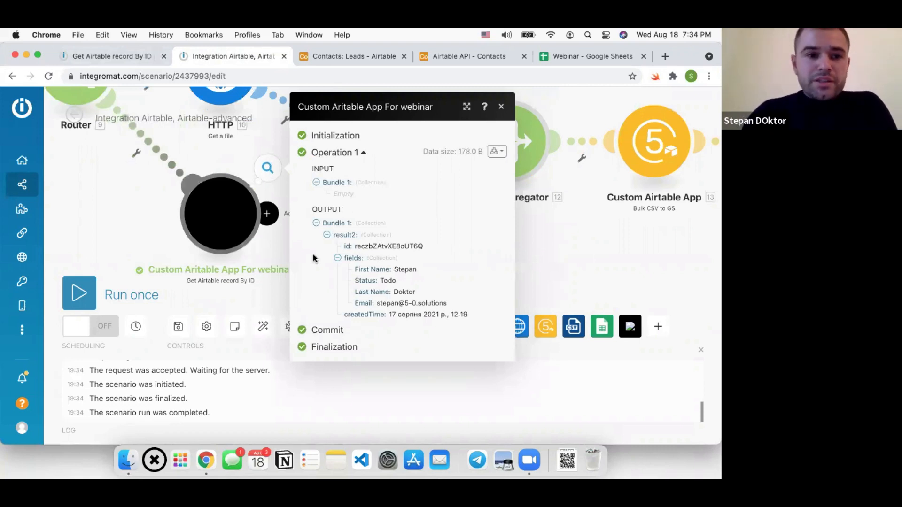
pyautogui.click(116, 56)
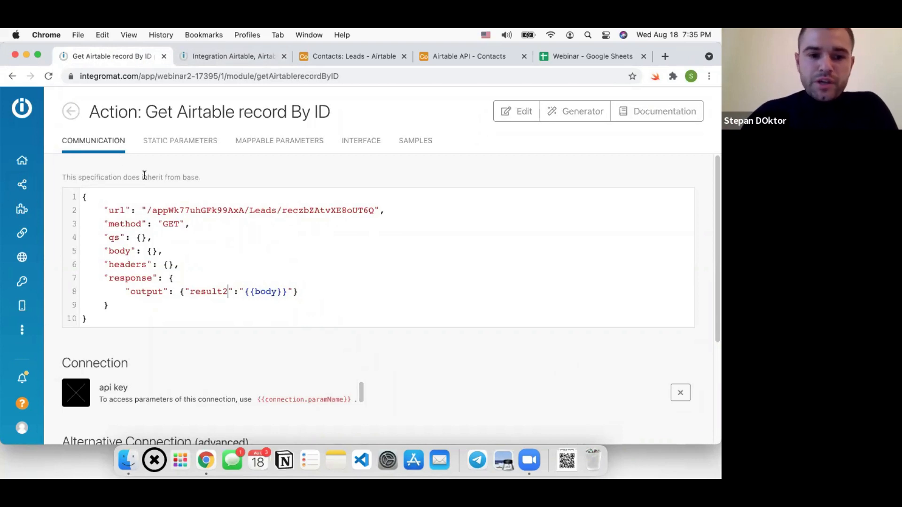
# Navigate the custom app's modules to the Get Airtable record By ID action
pyautogui.click(72, 112)
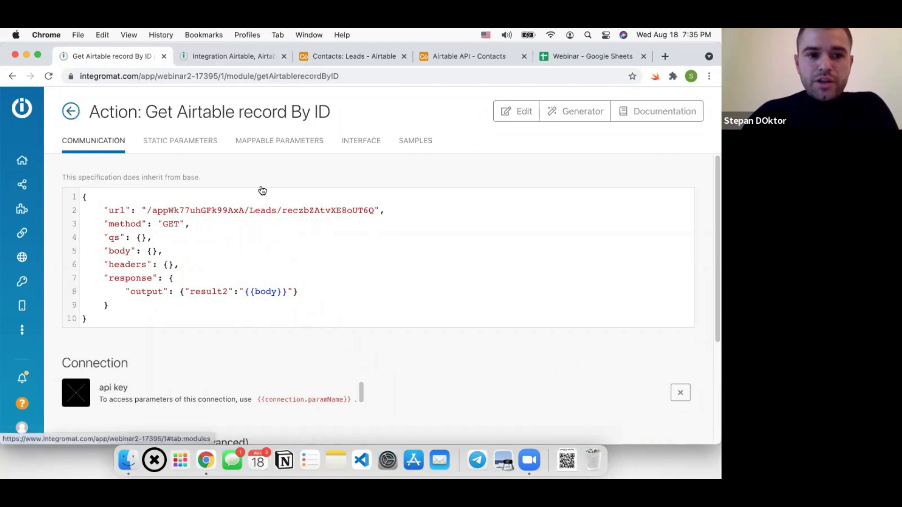
pyautogui.click(426, 148)
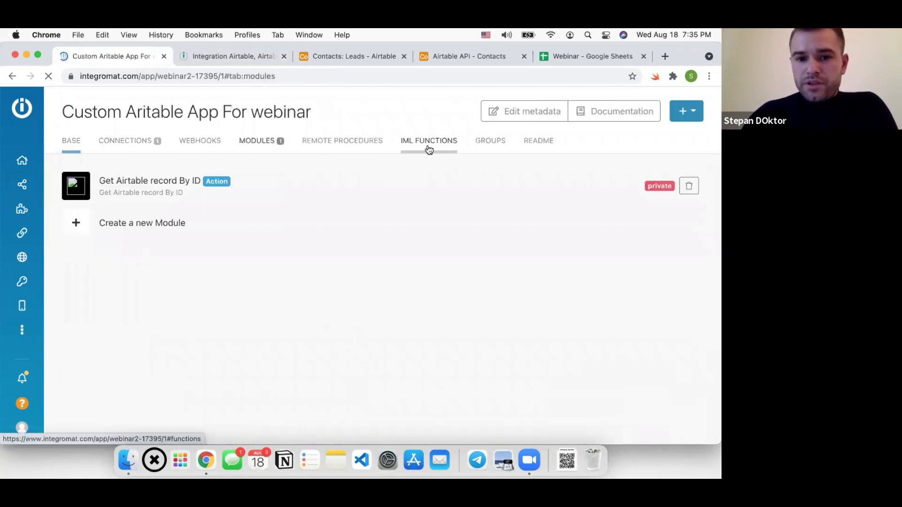
pyautogui.click(151, 146)
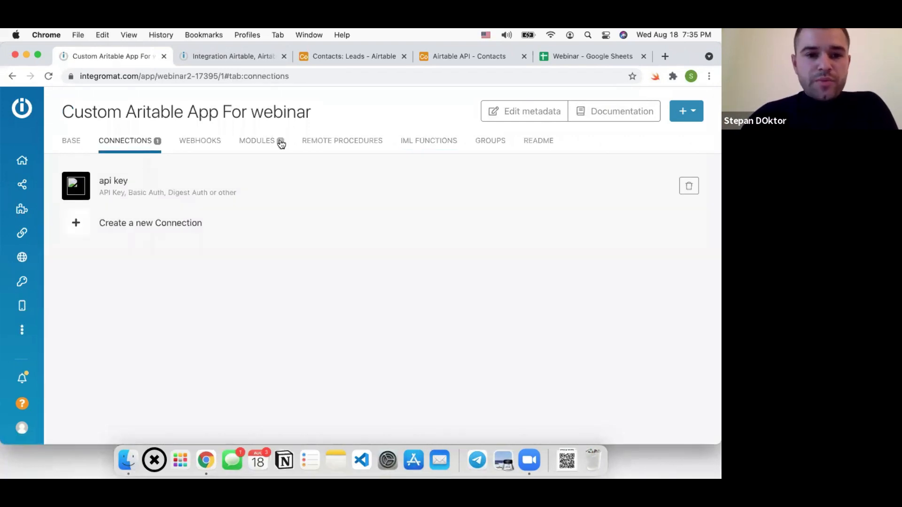
pyautogui.click(258, 141)
pyautogui.click(193, 188)
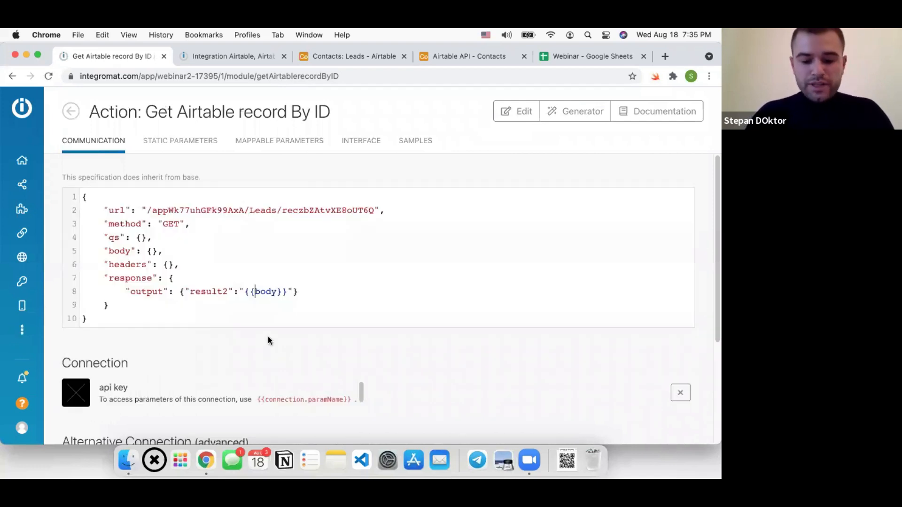
# Wrap body on the result2 output line in JSONSTRING( )
pyautogui.click(255, 292)
pyautogui.write('JSONSTRING(')
pyautogui.press('Right')
pyautogui.press('Right')
pyautogui.press('Right')
pyautogui.press('Right')
pyautogui.write(')')
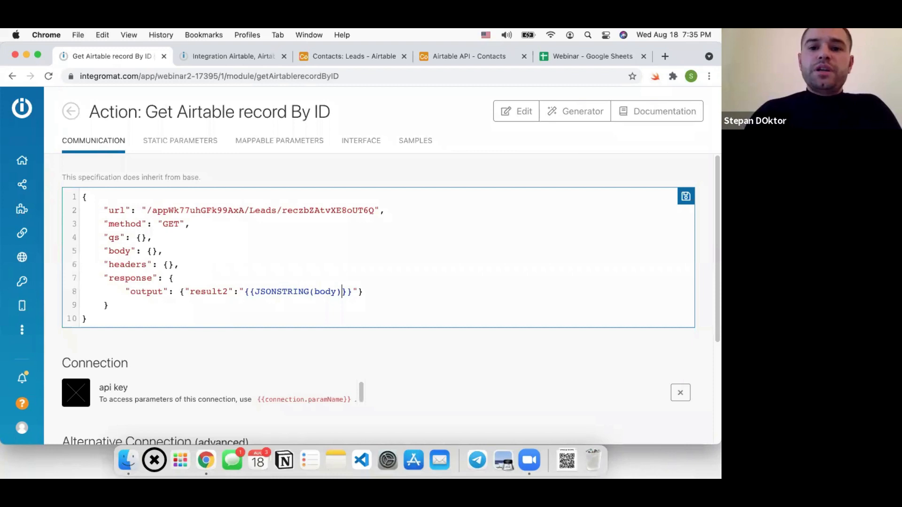
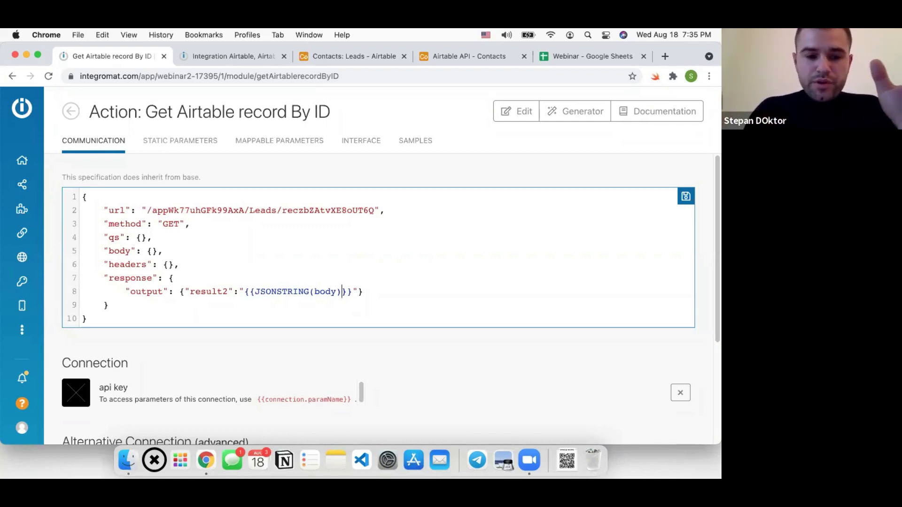
# Replace JSONSTRING(body) with plain body on the output line and save
pyautogui.press('Right')
pyautogui.press('Right')
pyautogui.moveTo(352, 290); pyautogui.dragTo(253, 290)
pyautogui.click(254, 290)
pyautogui.write('body')
pyautogui.press('super+s')
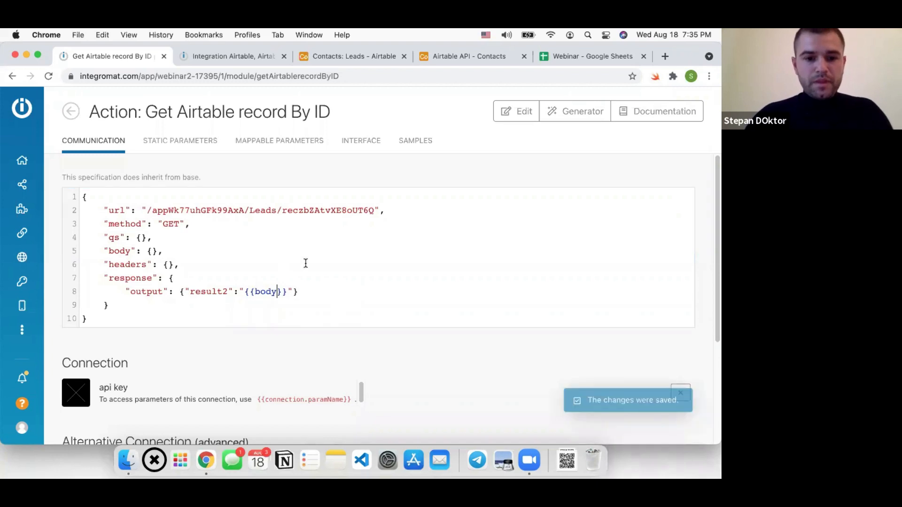
# Review the request URL's hard-coded base ID, Leads table name and record ID
pyautogui.click(305, 263)
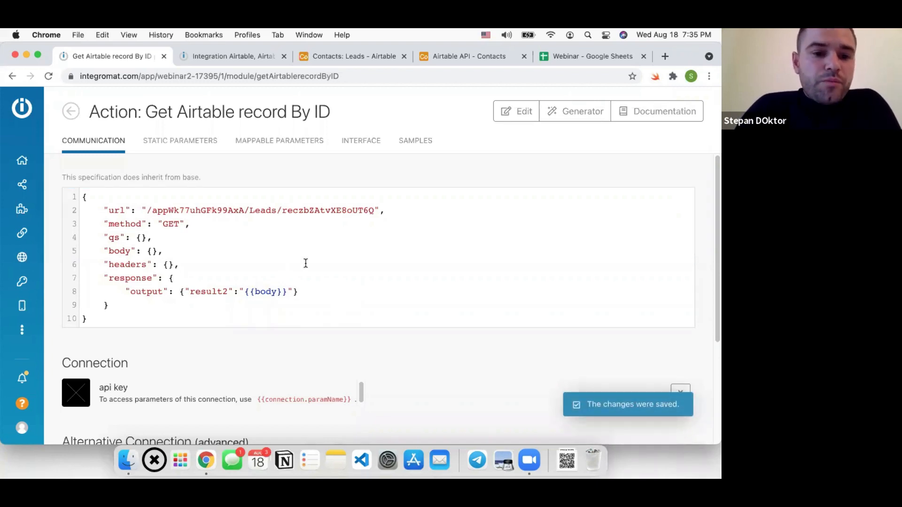
pyautogui.click(247, 240)
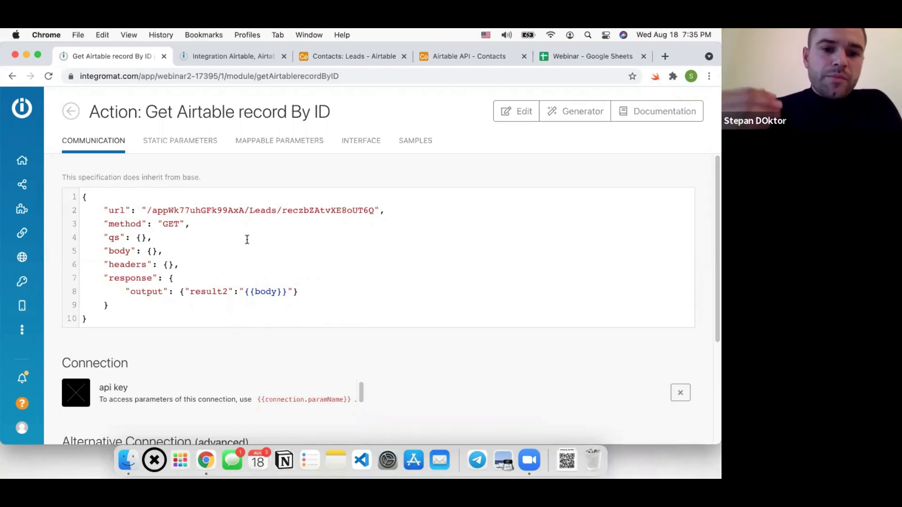
pyautogui.click(141, 209)
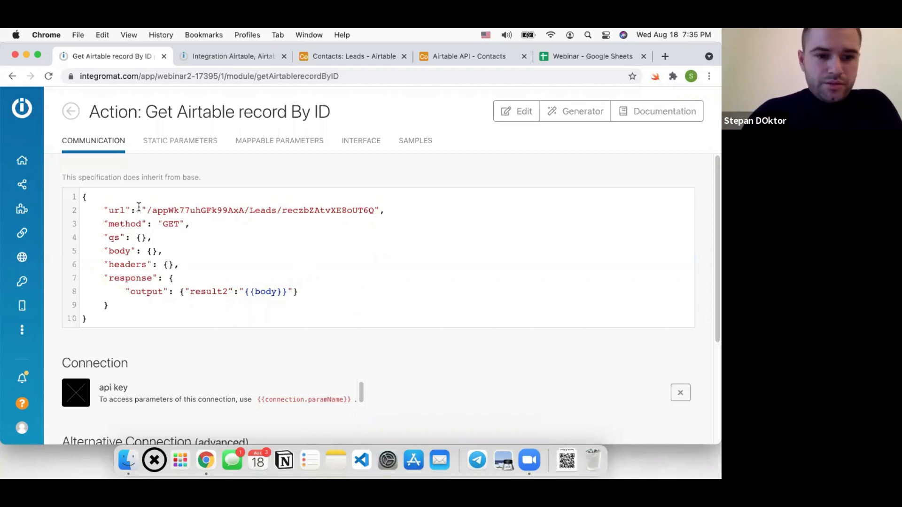
pyautogui.keyDown('shift'); pyautogui.click(417, 202); pyautogui.keyUp('shift')
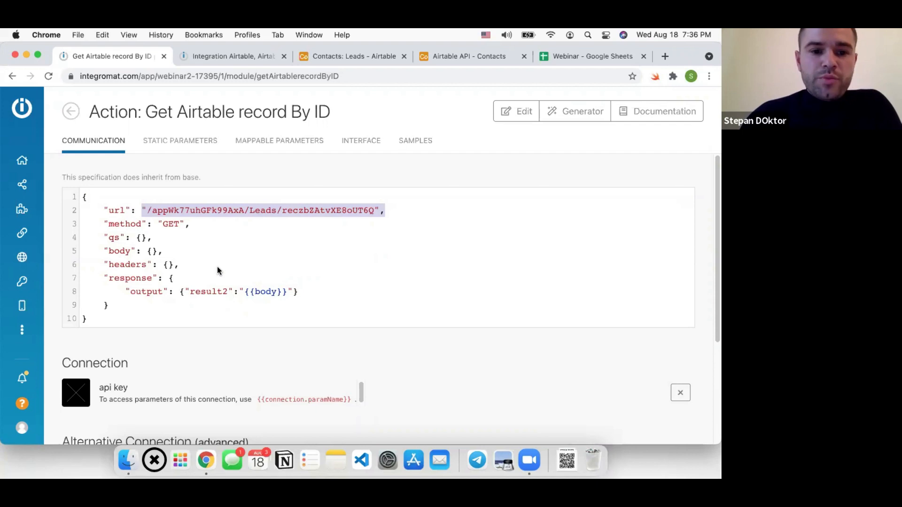
pyautogui.doubleClick(206, 210)
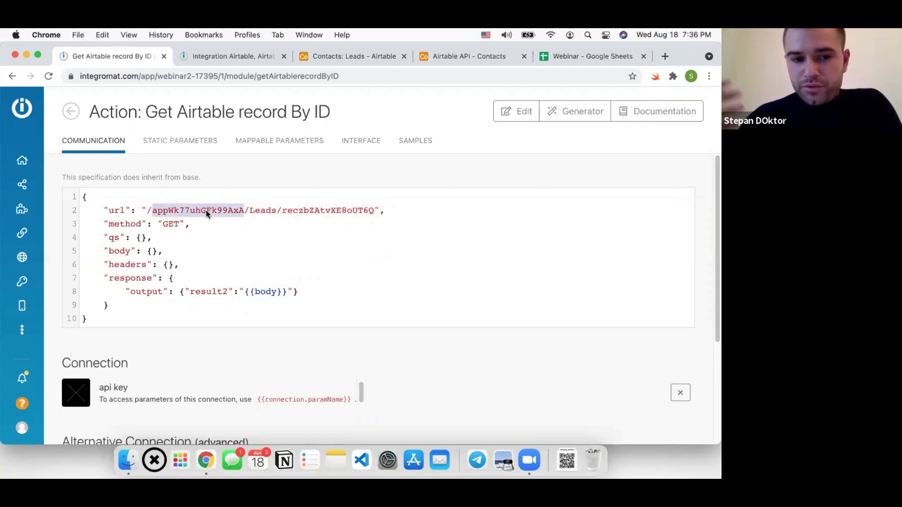
pyautogui.click(261, 213)
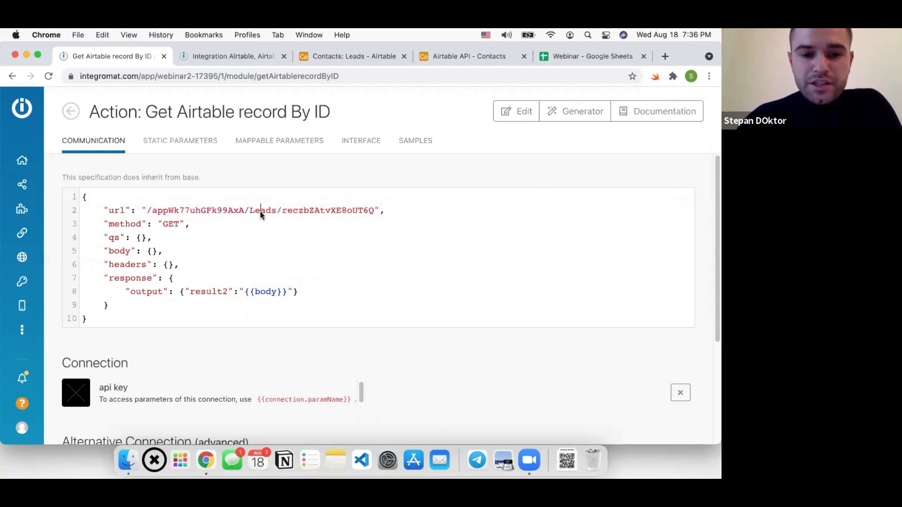
pyautogui.doubleClick(306, 212)
pyautogui.click(263, 264)
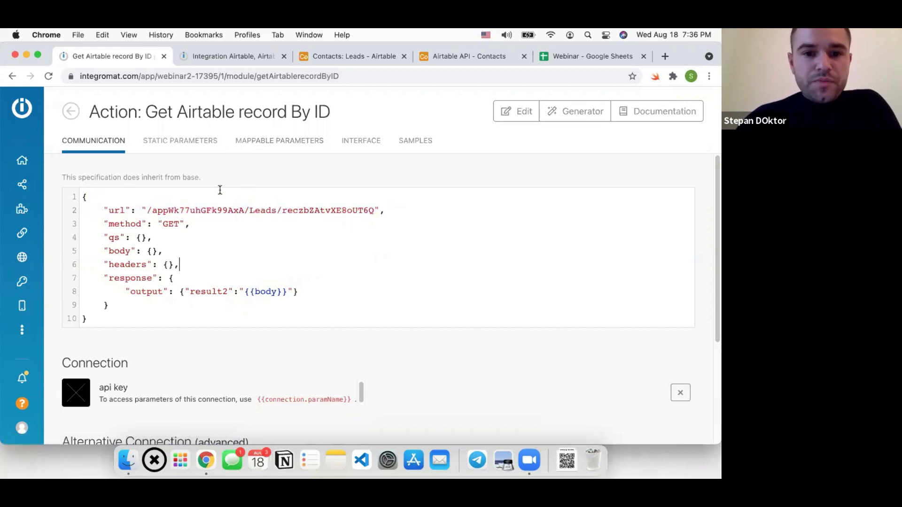
# Compare the module's empty static and mappable parameter arrays, then return to the scenario
pyautogui.click(183, 150)
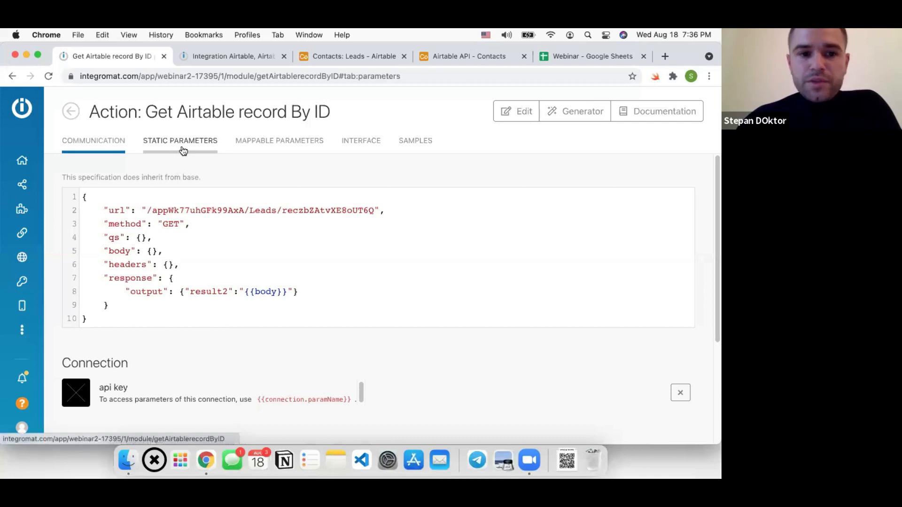
pyautogui.click(281, 142)
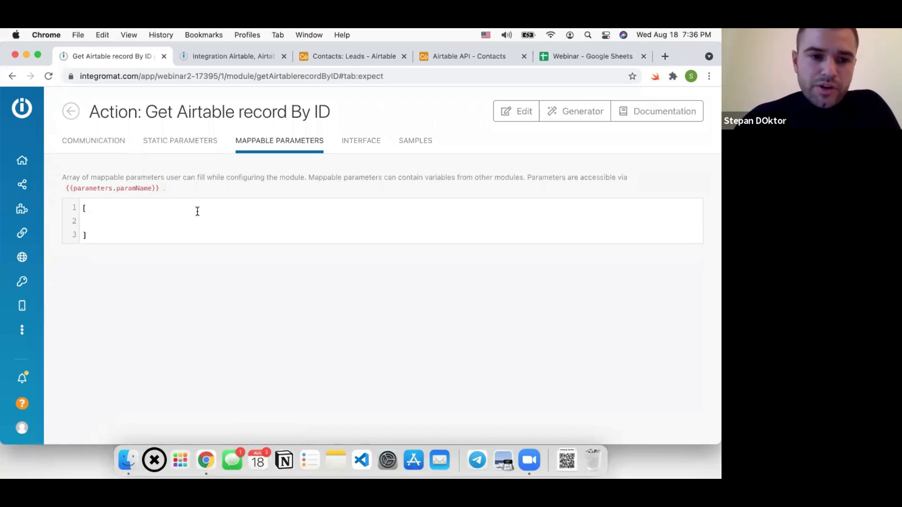
pyautogui.click(175, 155)
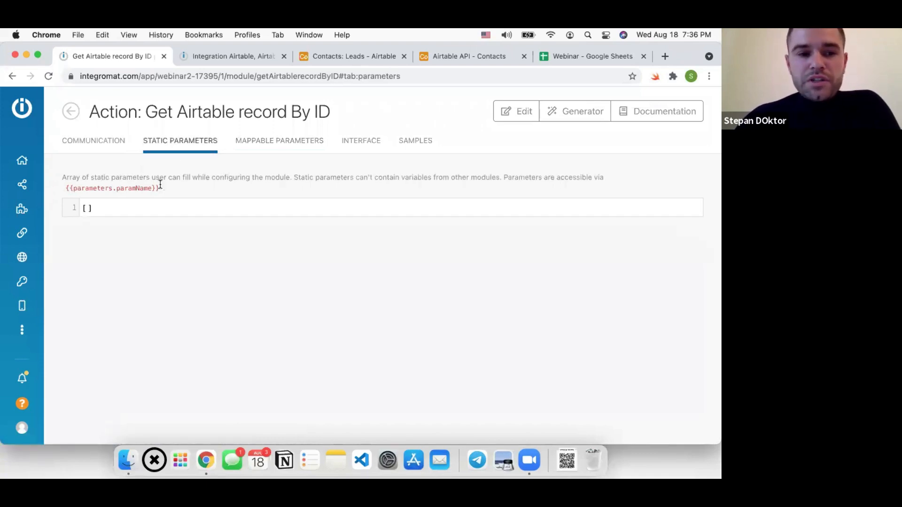
pyautogui.click(87, 214)
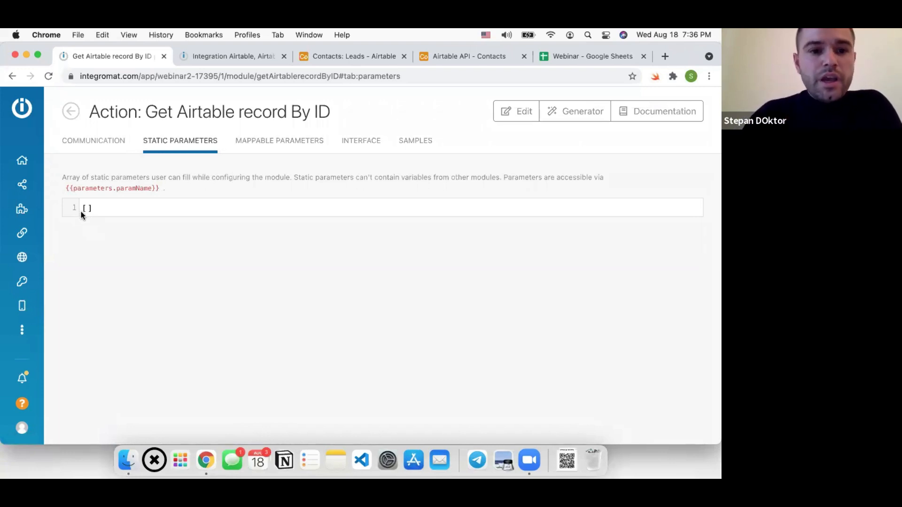
pyautogui.click(282, 146)
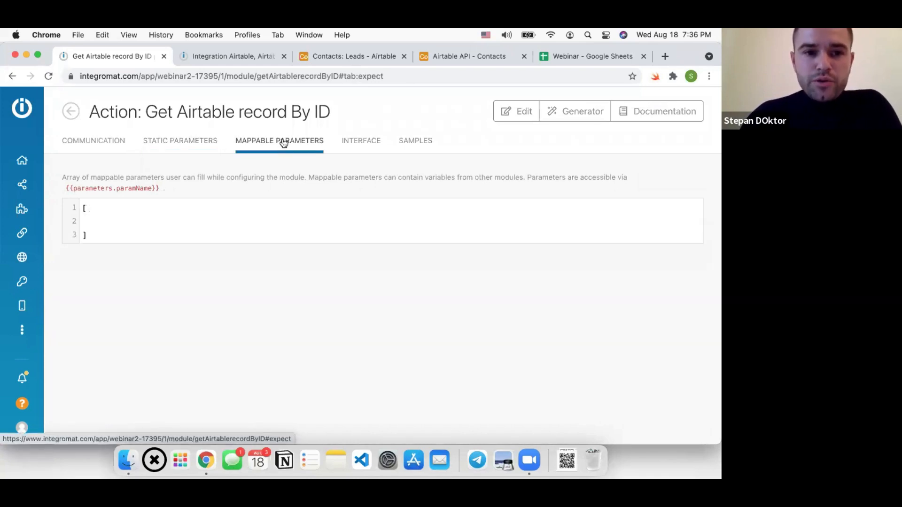
pyautogui.click(250, 55)
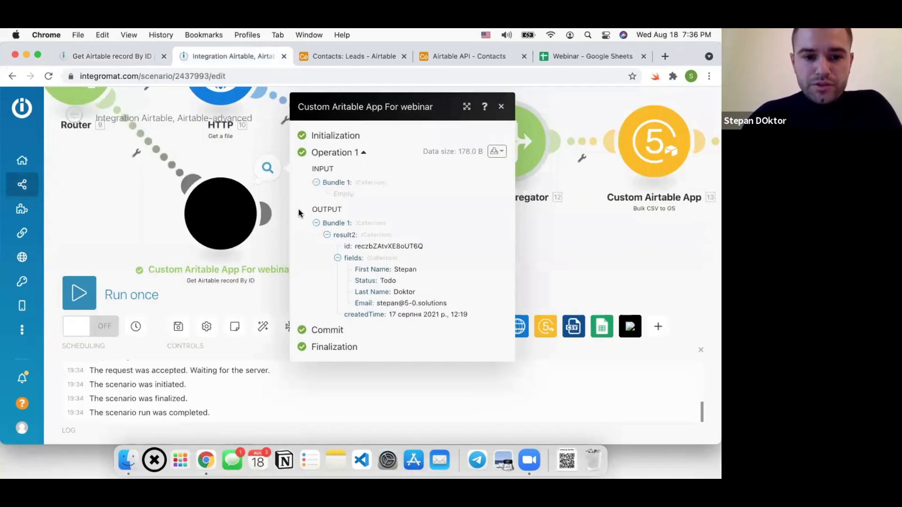
# Inspect the Get Airtable record By ID module's settings and cancel without changes
pyautogui.click(218, 214)
pyautogui.scroll(-3, 629, 210)
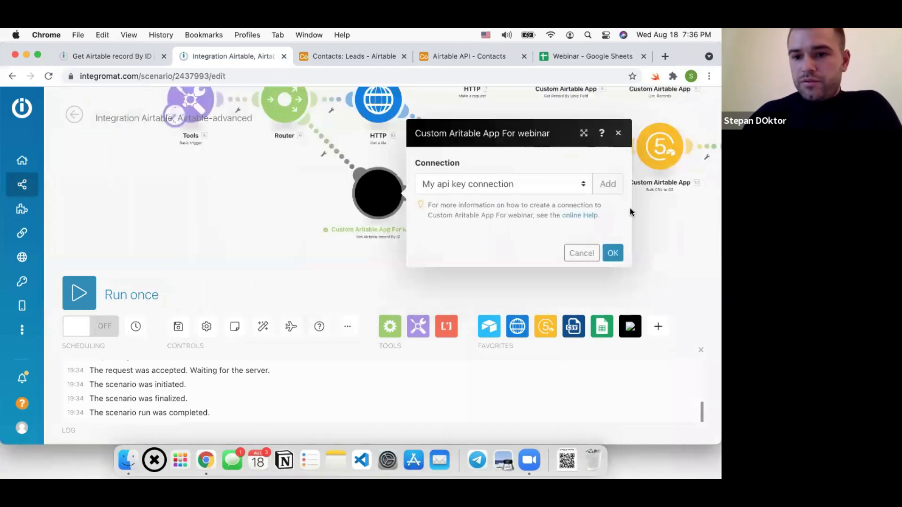
pyautogui.click(590, 260)
# Inspect the List Records module's Filter By Formula field, cancel, and go back to the module definition
pyautogui.moveTo(639, 223); pyautogui.dragTo(426, 217)
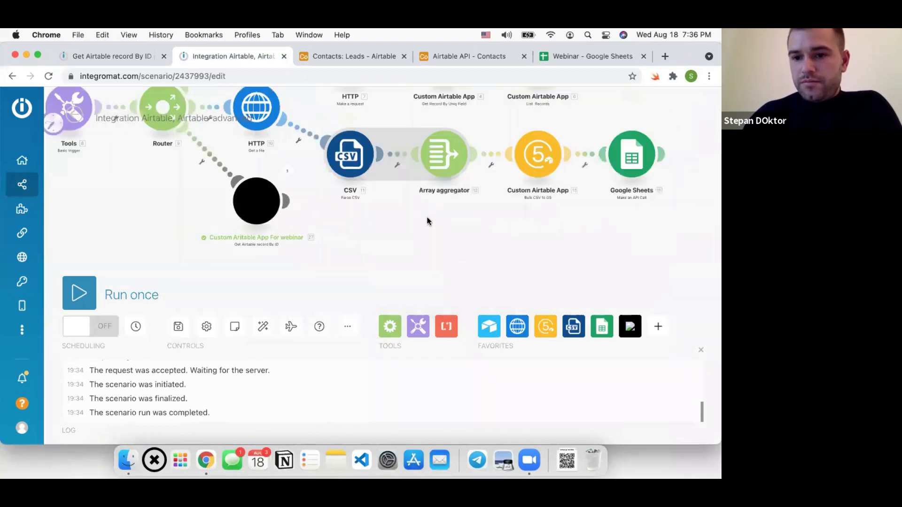
pyautogui.scroll(-5, 416, 216)
pyautogui.scroll(3, 414, 134)
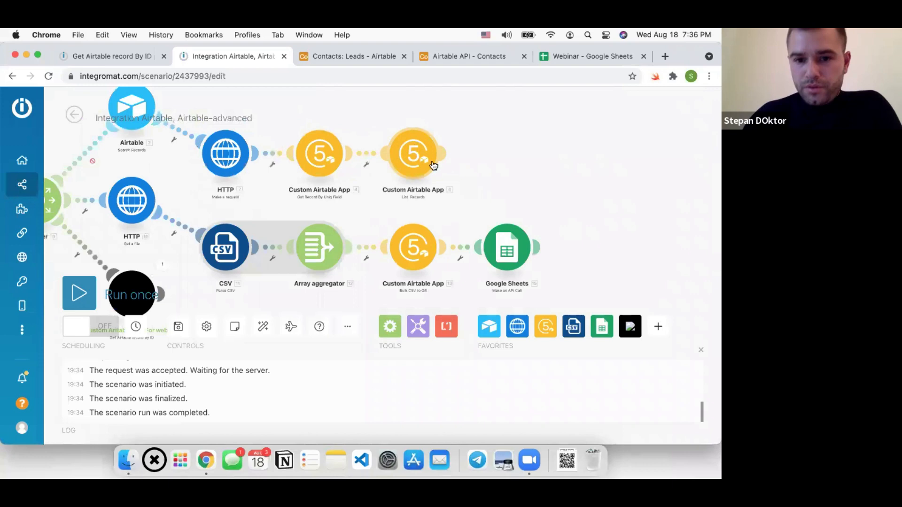
pyautogui.click(413, 145)
pyautogui.click(517, 229)
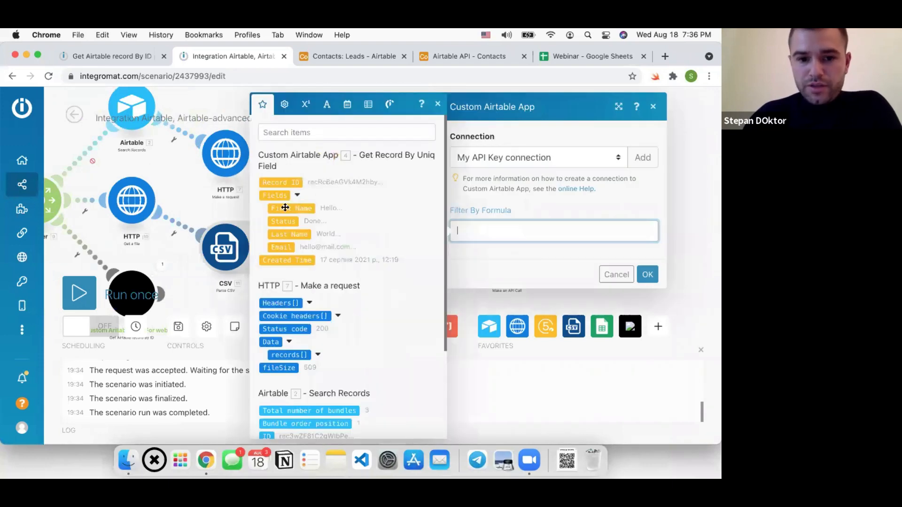
pyautogui.click(617, 274)
pyautogui.click(119, 58)
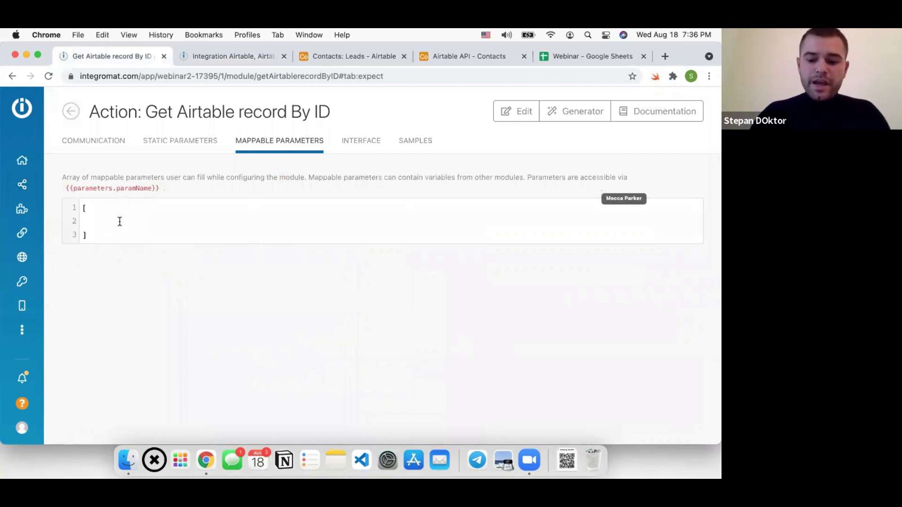
# Add a baseID parameter of type text to the mappable parameters array
pyautogui.write('{}')
pyautogui.press('Return')
pyautogui.press('Return')
pyautogui.press('Up')
pyautogui.press('Tab')
pyautogui.write('"')
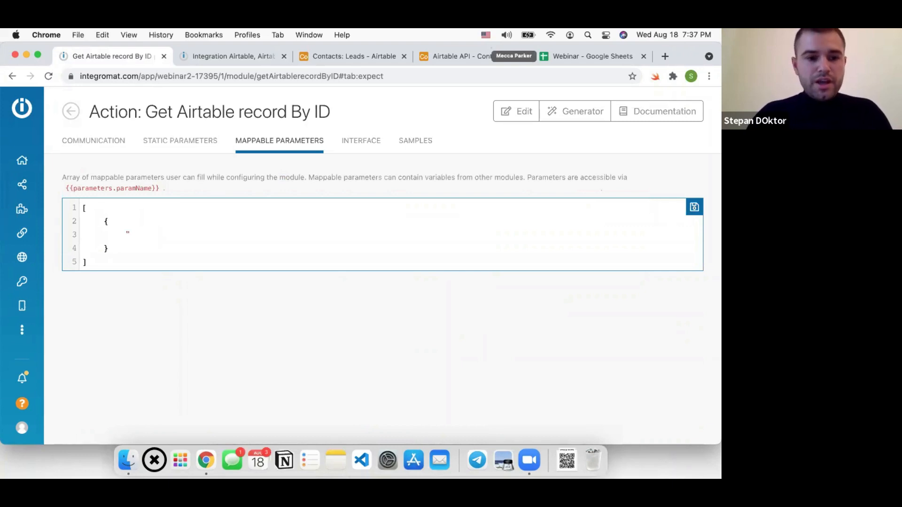
pyautogui.write('name"')
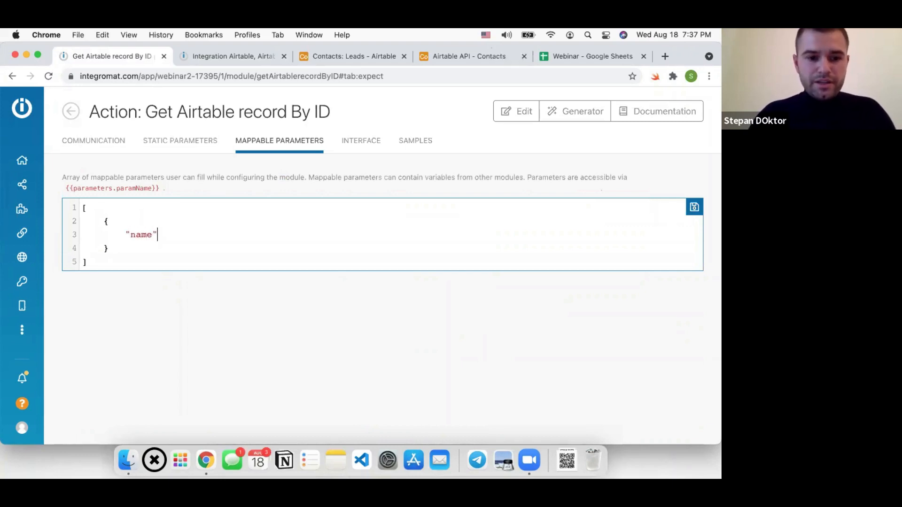
pyautogui.write(':"baseID')
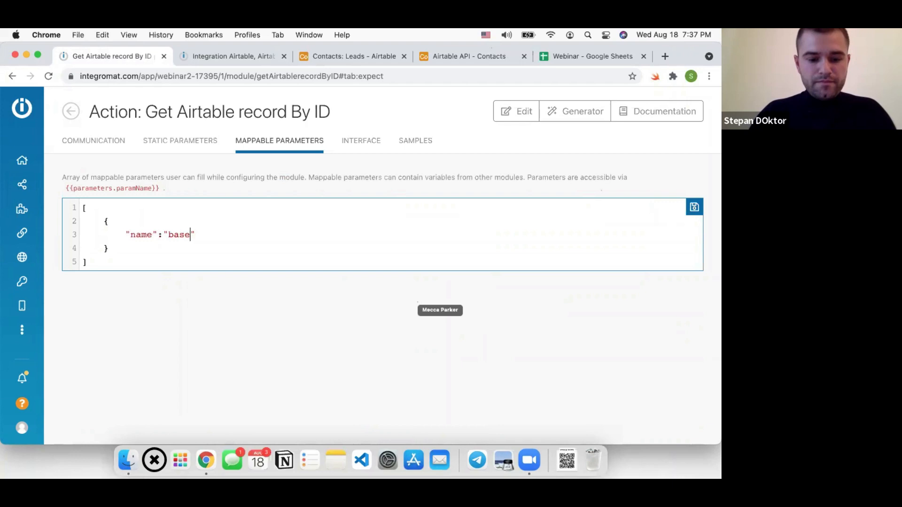
pyautogui.write('",')
pyautogui.press('Return')
pyautogui.write('"t')
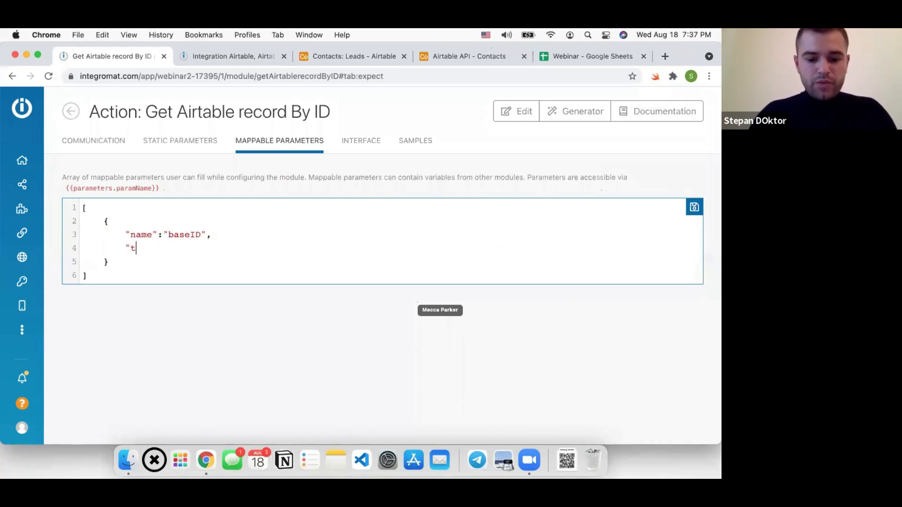
pyautogui.write('ype":"tex')
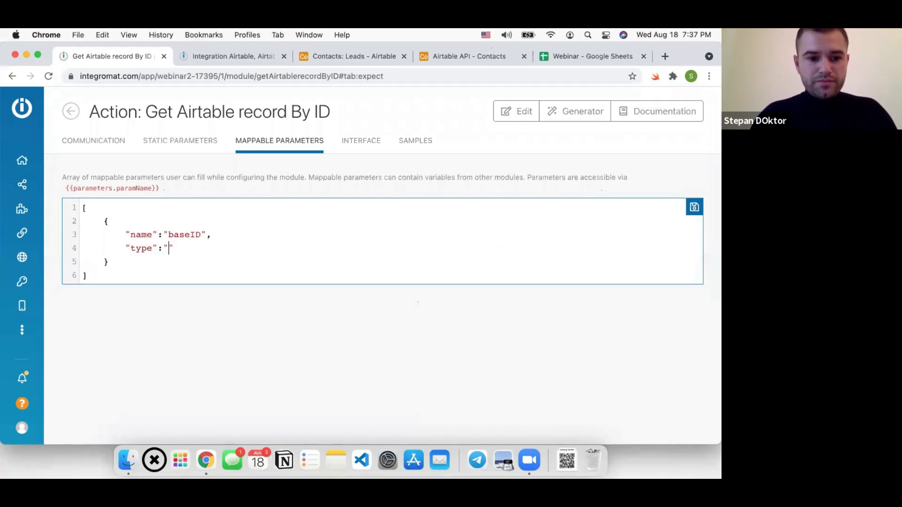
pyautogui.write('t"')
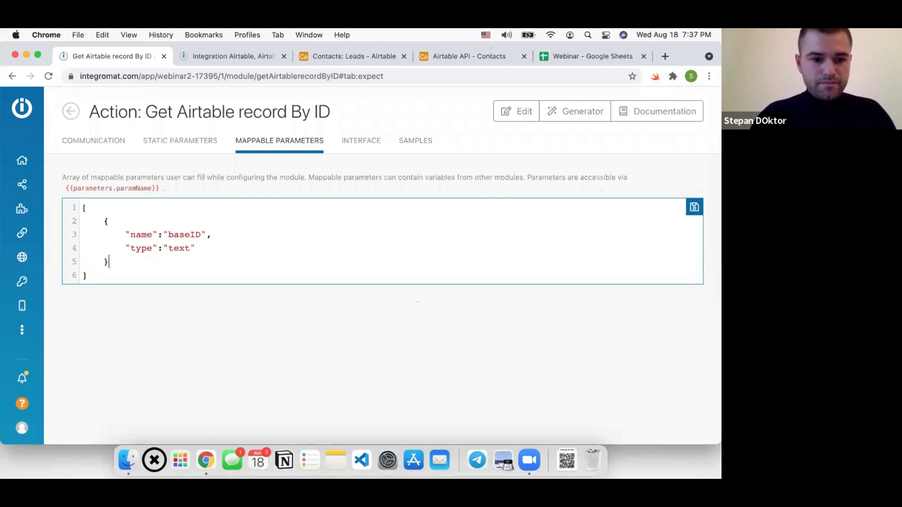
pyautogui.write(',')
pyautogui.press('Return')
# Add a second text parameter named table, correcting the 'tabe' typo
pyautogui.write('{')
pyautogui.press('Return')
pyautogui.press('Tab')
pyautogui.write('"')
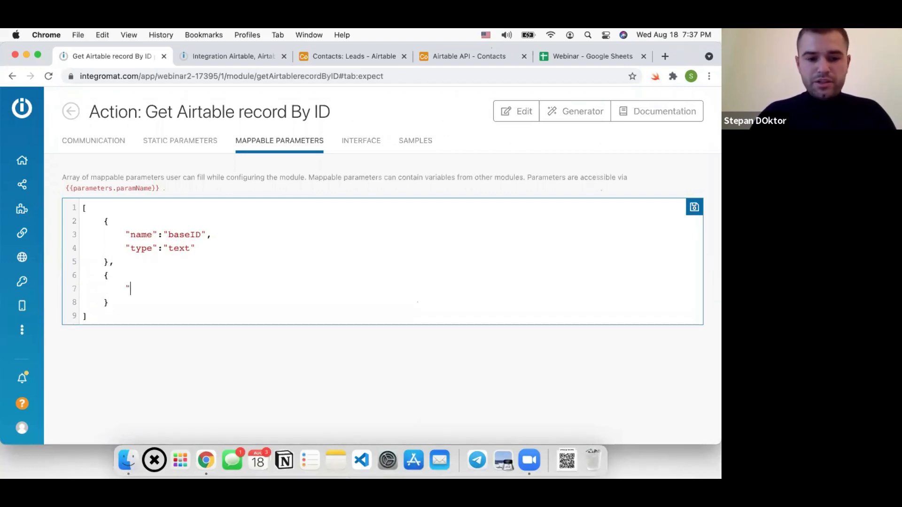
pyautogui.write('name')
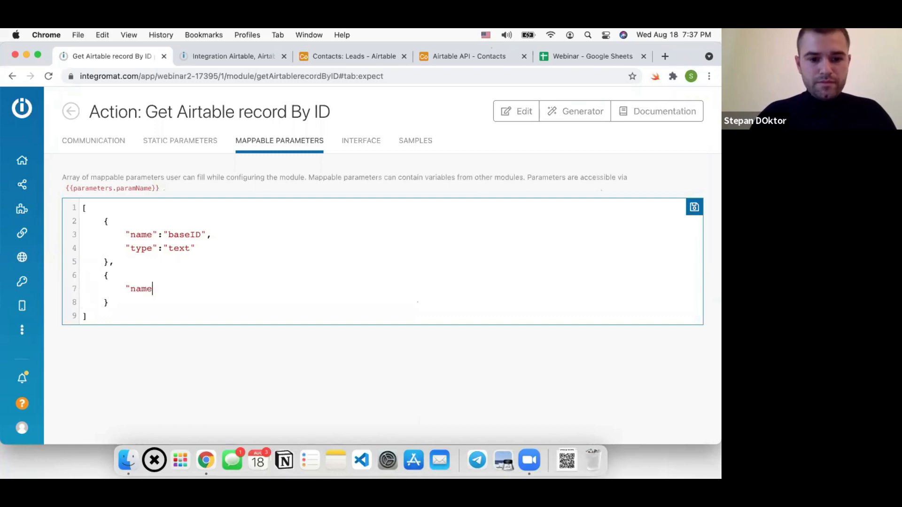
pyautogui.write('":""')
pyautogui.write('tabe"')
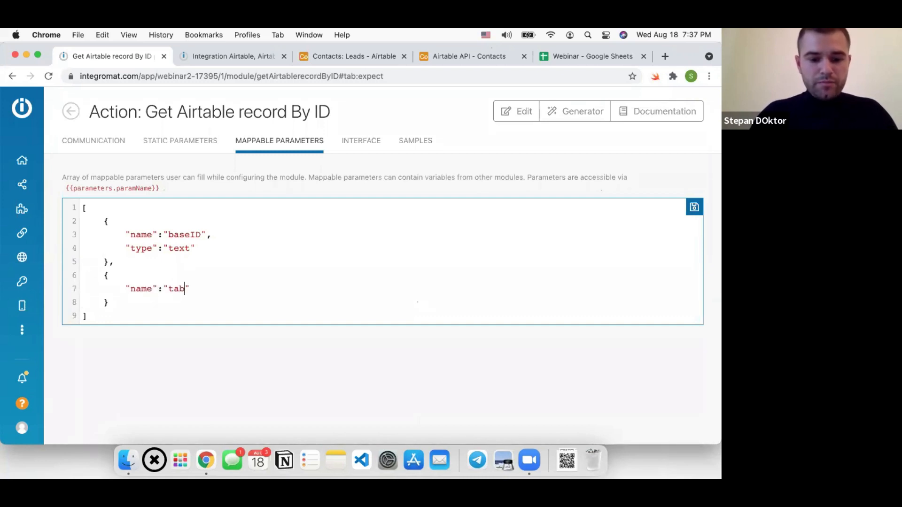
pyautogui.press('Left')
pyautogui.press('Left')
pyautogui.write('l')
pyautogui.press('Right')
pyautogui.press('Right')
pyautogui.write(',')
pyautogui.press('Return')
pyautogui.write('"')
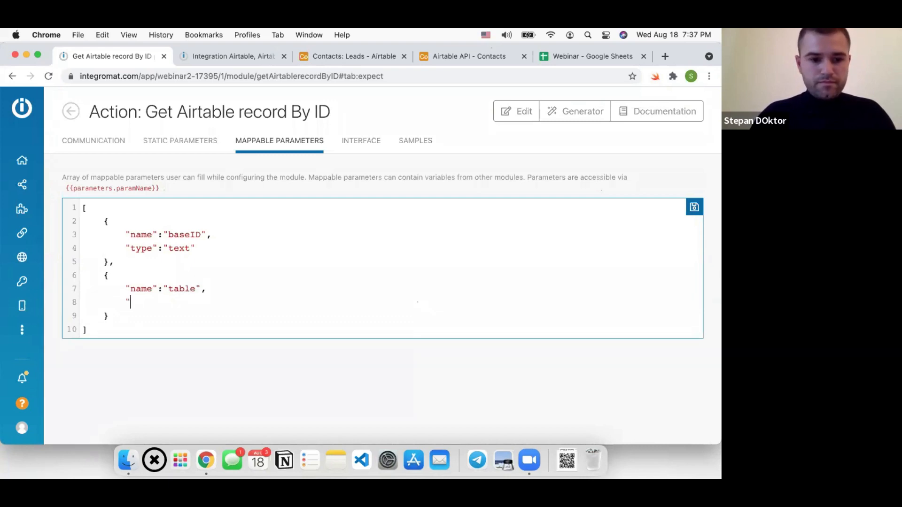
pyautogui.write('type":"')
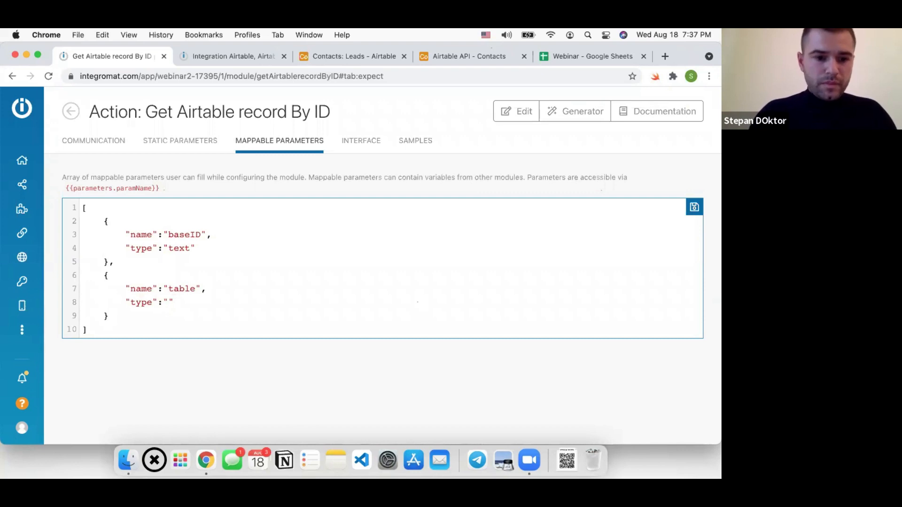
pyautogui.write('text')
pyautogui.press('Down')
# Add a third text parameter named recordID and save the parameter list
pyautogui.write('{')
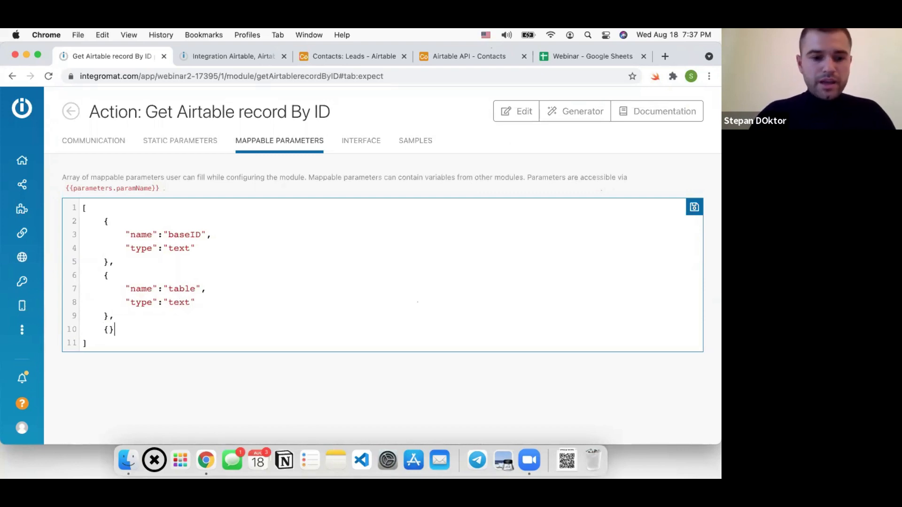
pyautogui.press('Return')
pyautogui.press('Return')
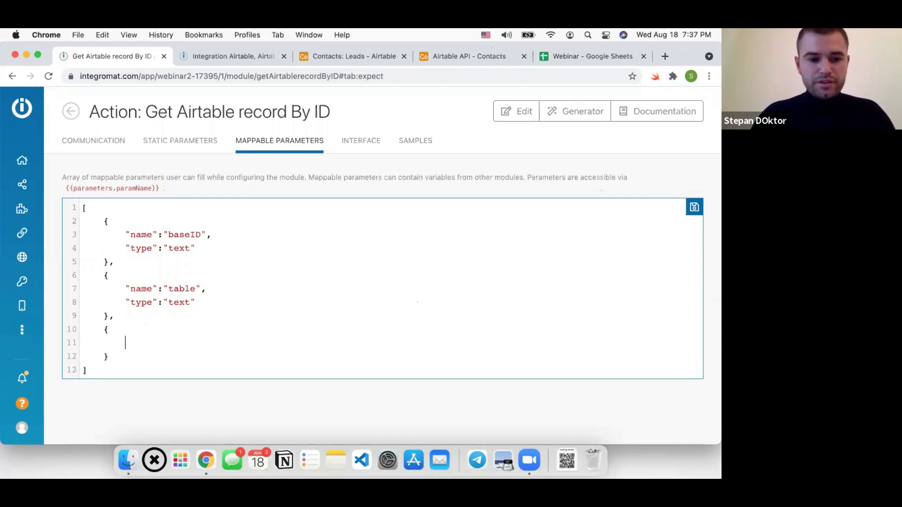
pyautogui.write('"name')
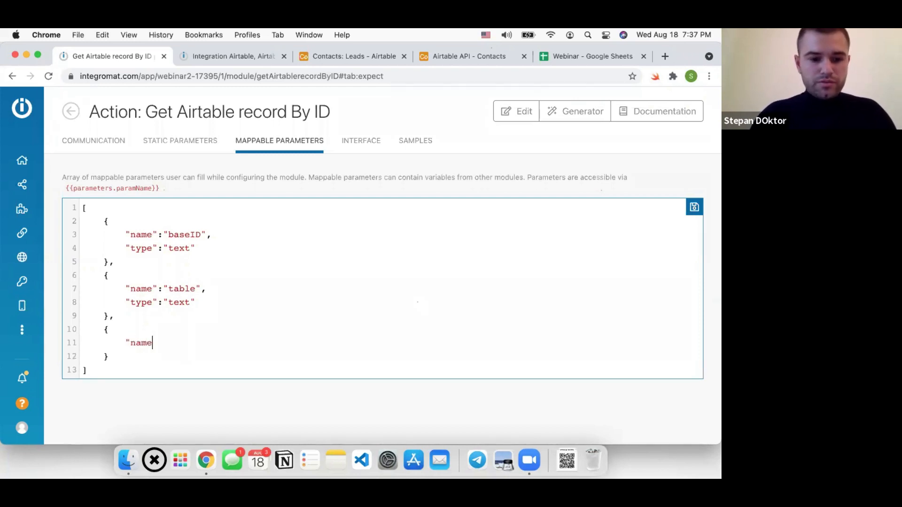
pyautogui.write('":"recordID",')
pyautogui.press('Return')
pyautogui.write('"type')
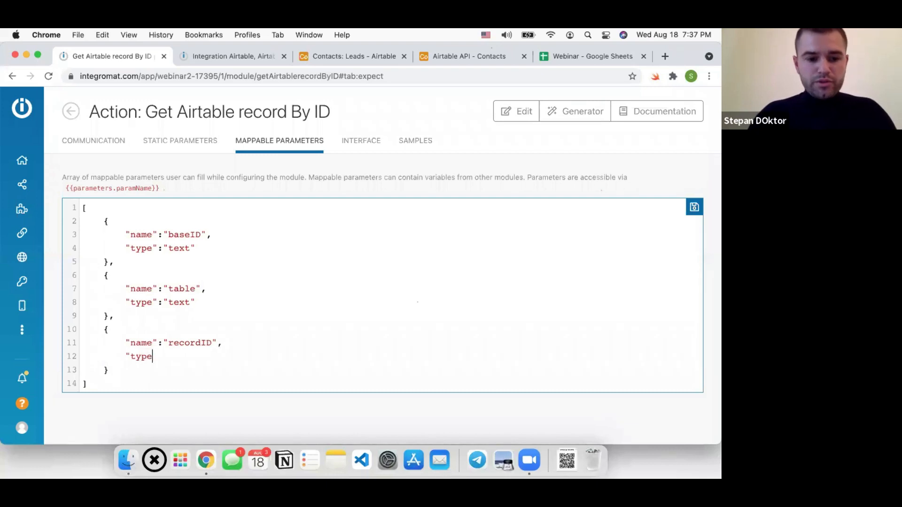
pyautogui.write('":"text')
pyautogui.press('super+s')
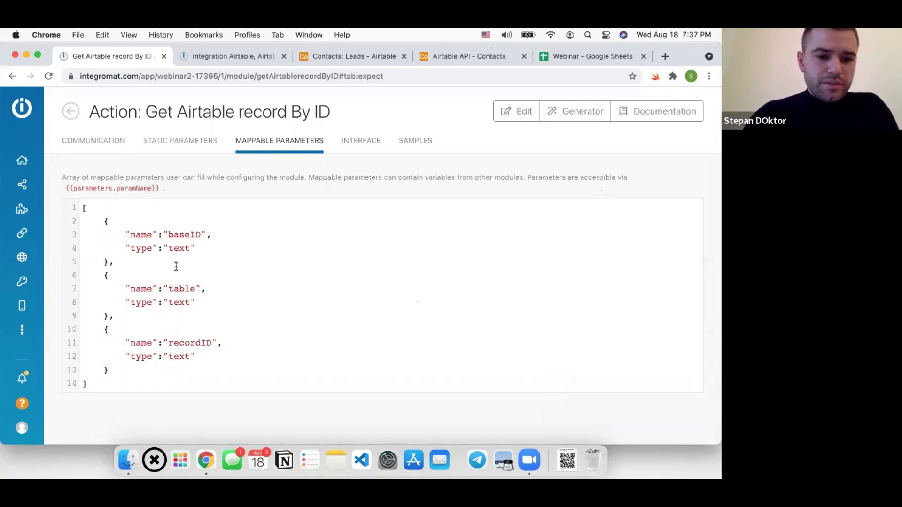
# Highlight the three parameter definitions, including the baseID name, to explain them
pyautogui.moveTo(103, 221); pyautogui.dragTo(146, 370)
pyautogui.click(146, 376)
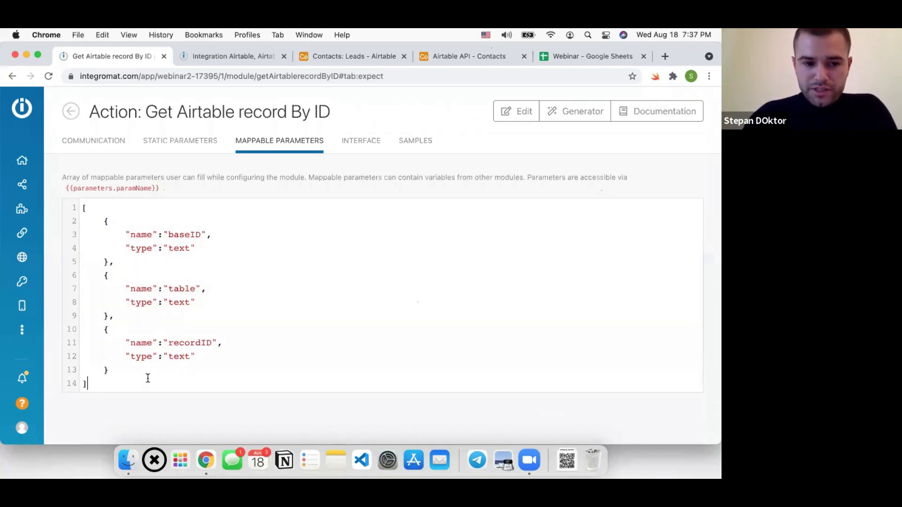
pyautogui.doubleClick(171, 234)
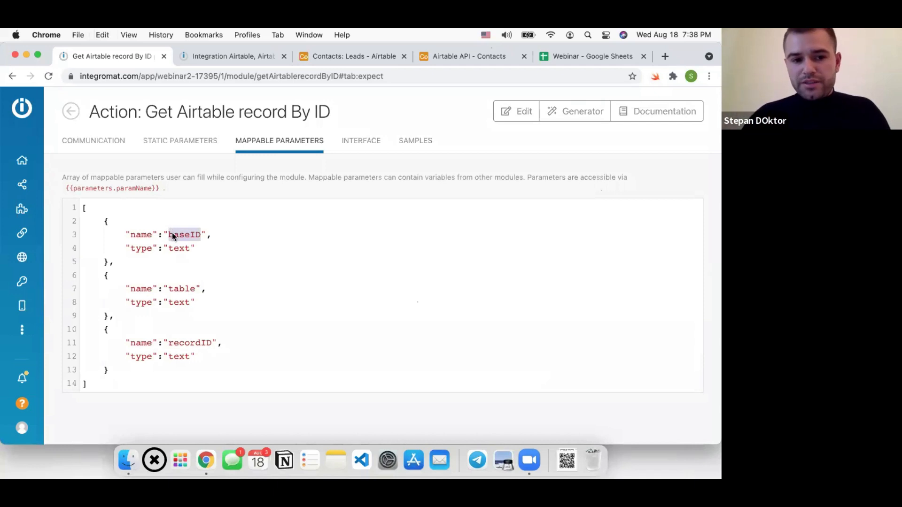
pyautogui.click(85, 142)
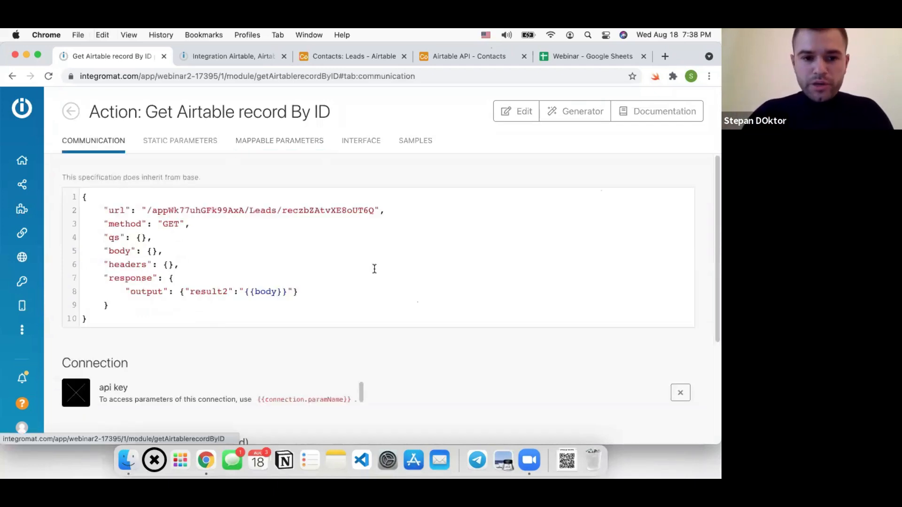
# Replace the URL's fixed base ID and Leads with basedID and parameters.table placeholders
pyautogui.doubleClick(177, 212)
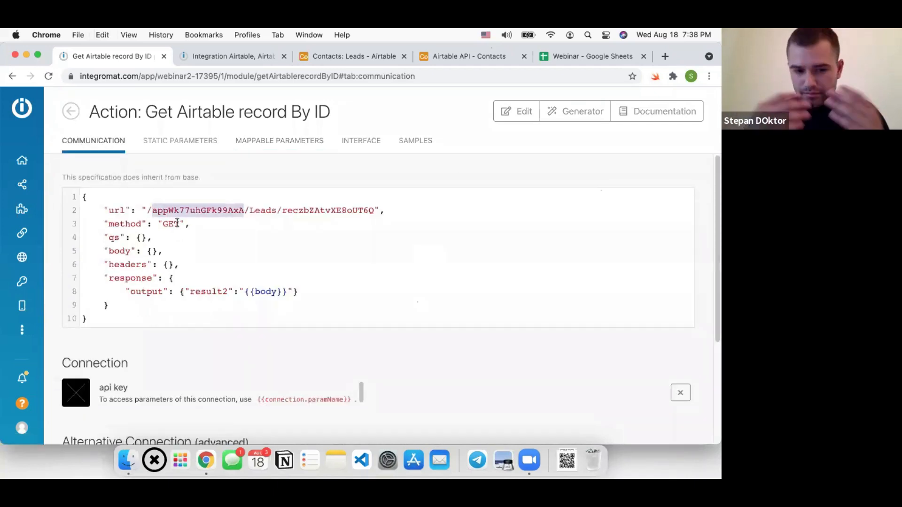
pyautogui.write('{{}}')
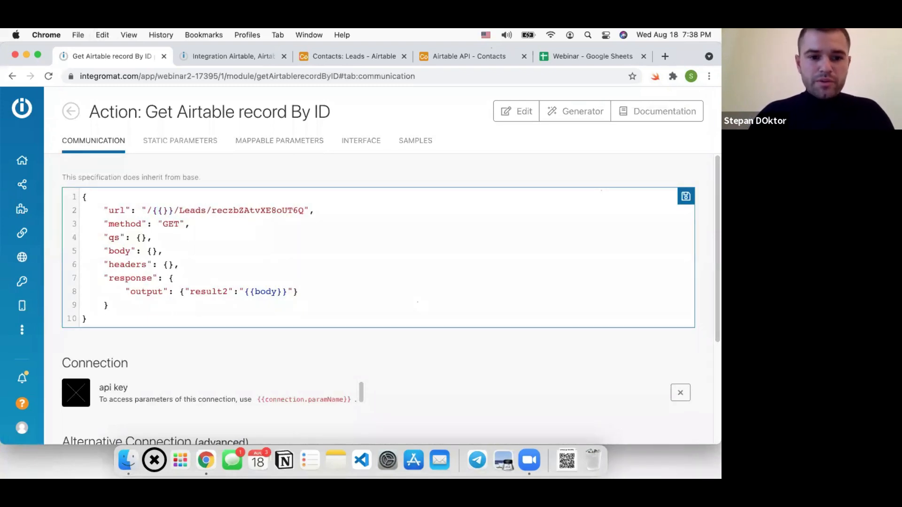
pyautogui.click(164, 211)
pyautogui.write('based')
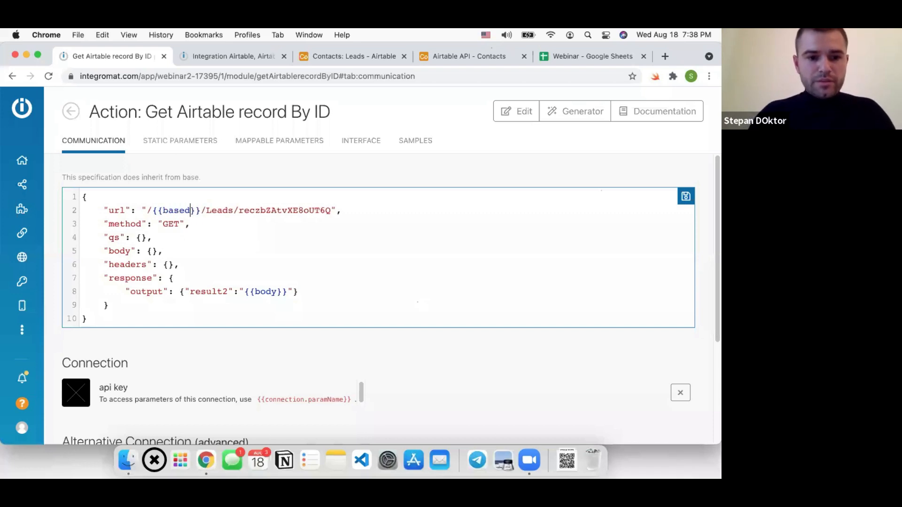
pyautogui.write('ID')
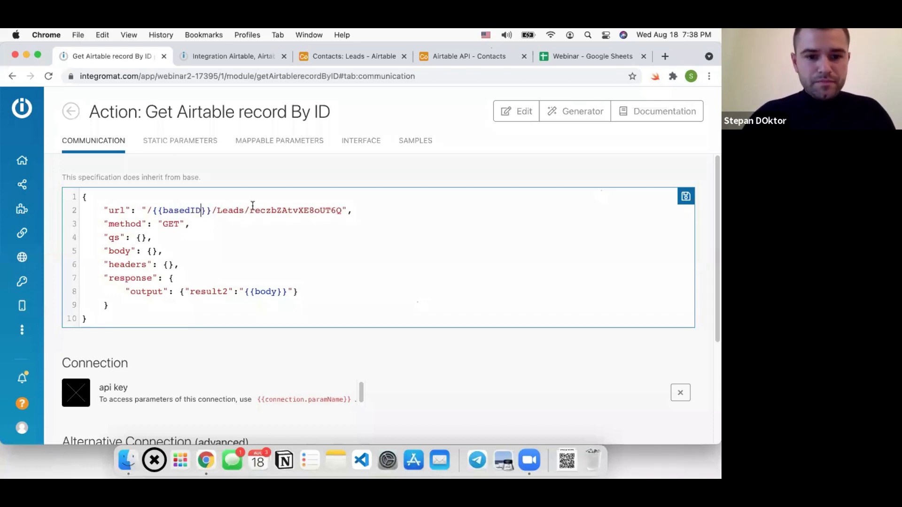
pyautogui.doubleClick(231, 210)
pyautogui.write('{{')
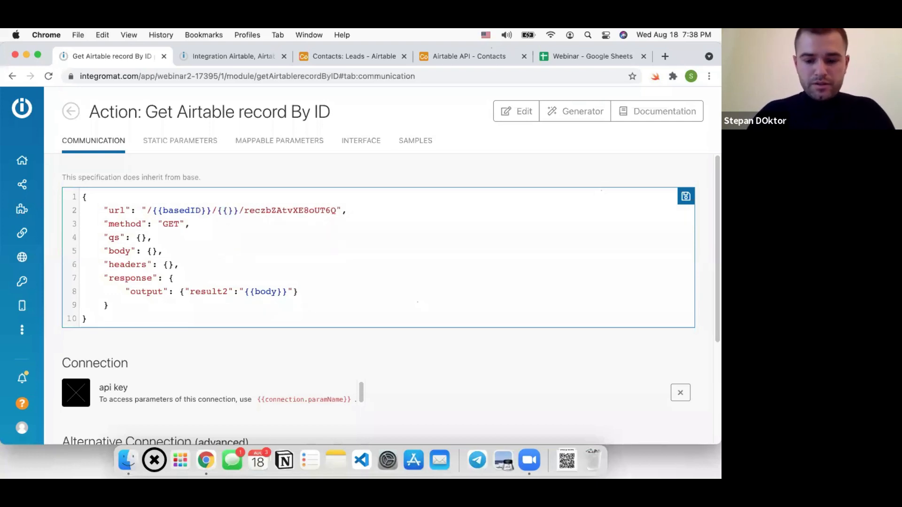
pyautogui.write('paremet')
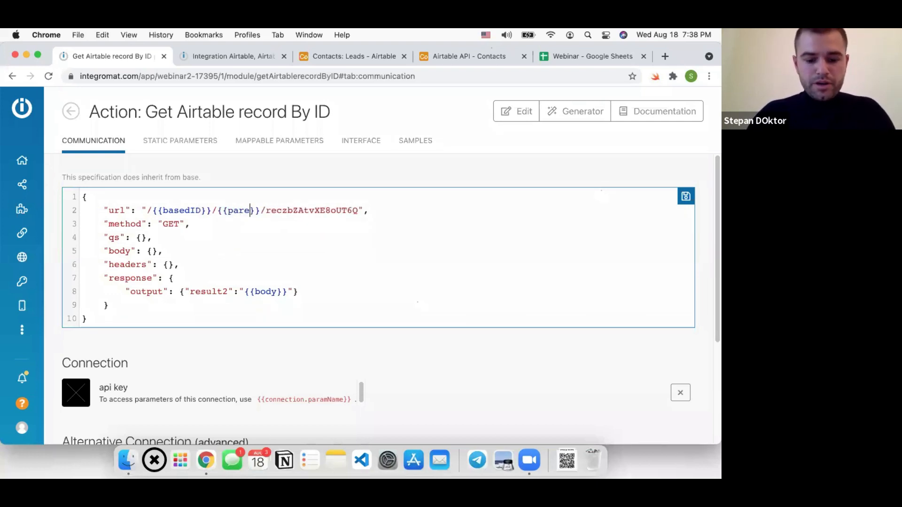
pyautogui.write('ers.table')
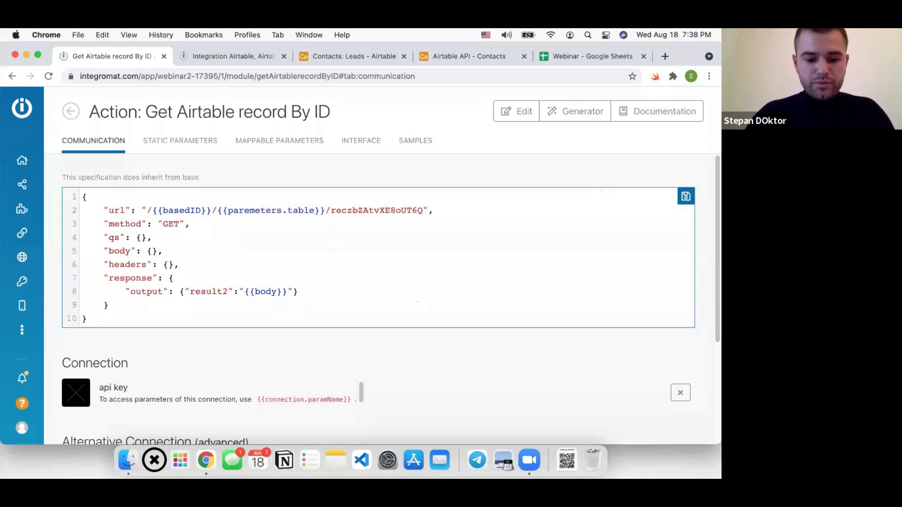
pyautogui.write('parameters.')
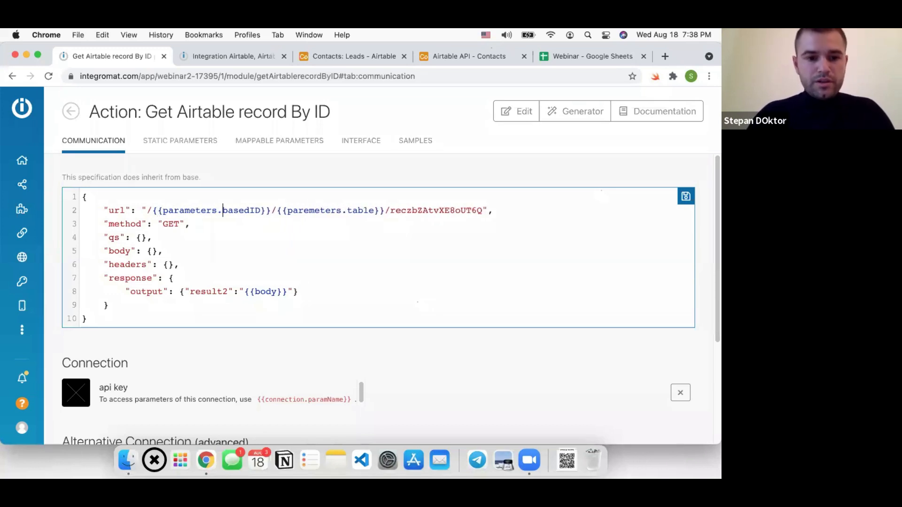
pyautogui.moveTo(163, 210); pyautogui.dragTo(221, 212)
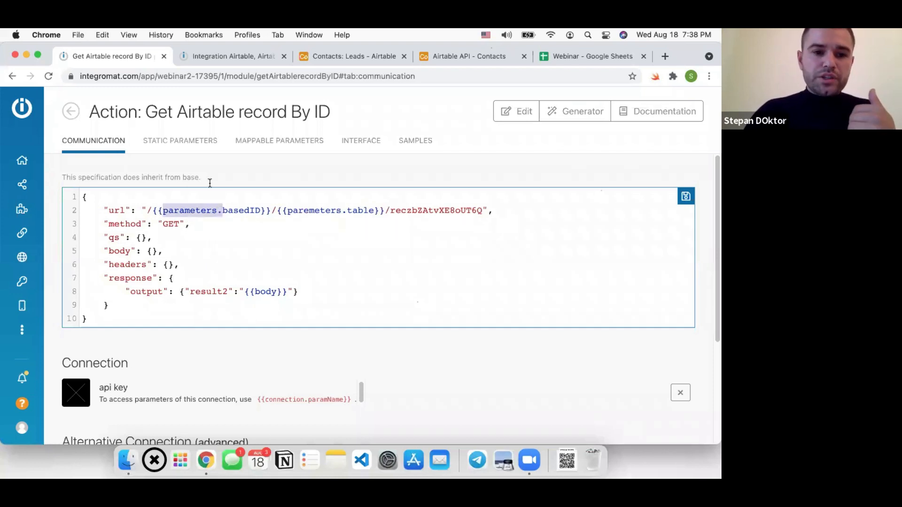
# Replace the fixed record ID with a parameters.recordID placeholder and save
pyautogui.doubleClick(419, 211)
pyautogui.press('BackSpace')
pyautogui.write('{{}')
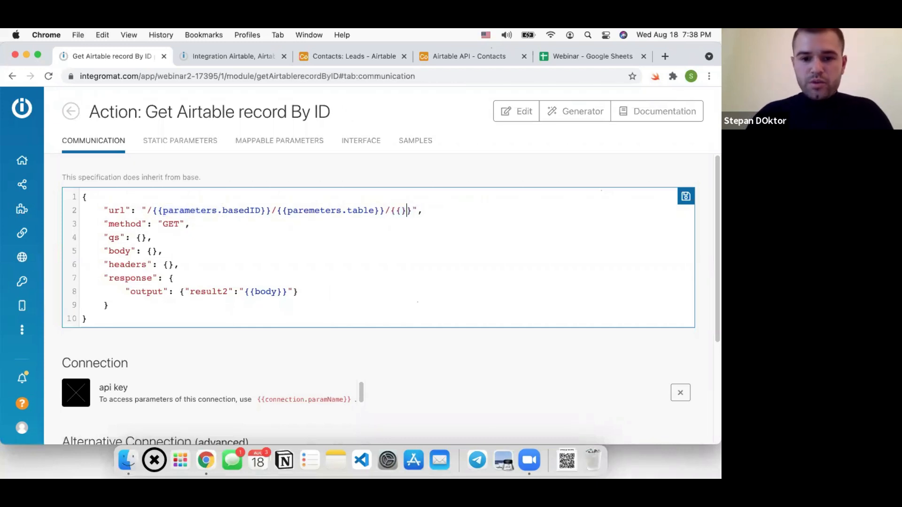
pyautogui.write('parameters.')
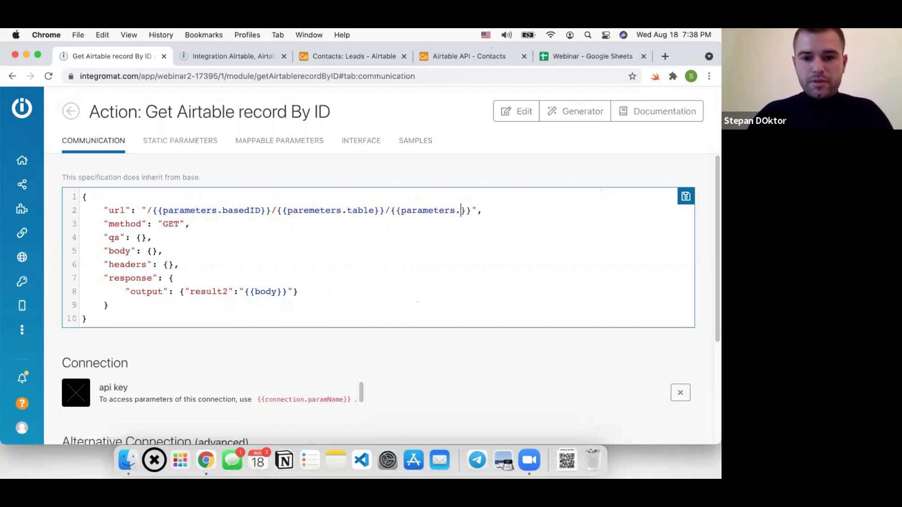
pyautogui.write('rer')
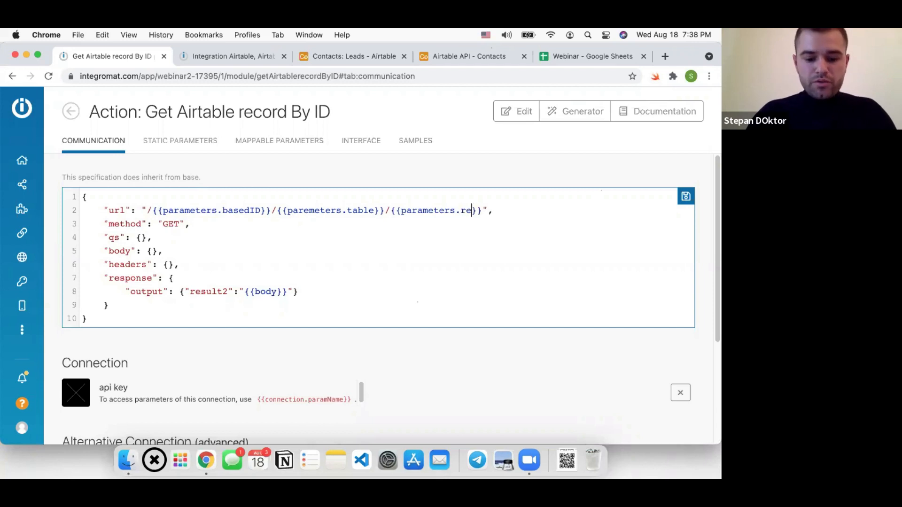
pyautogui.write('ordI')
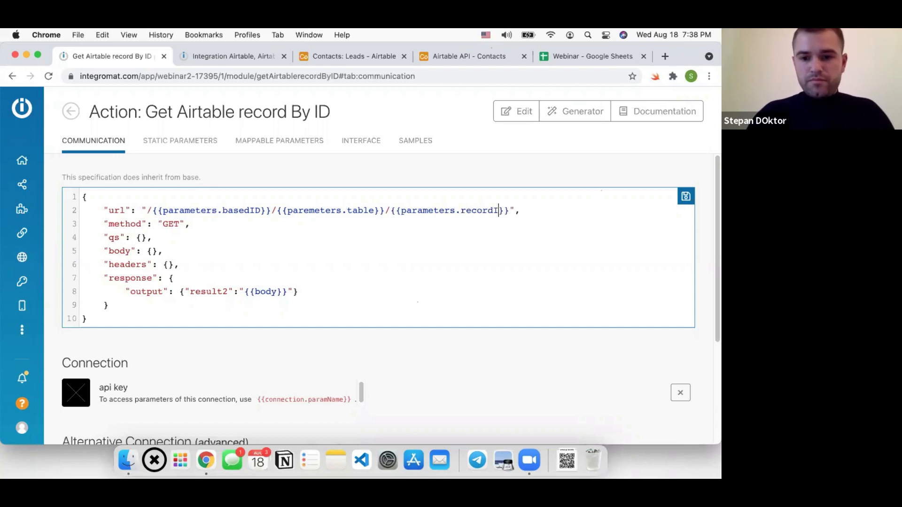
pyautogui.write('D')
pyautogui.press('super+s')
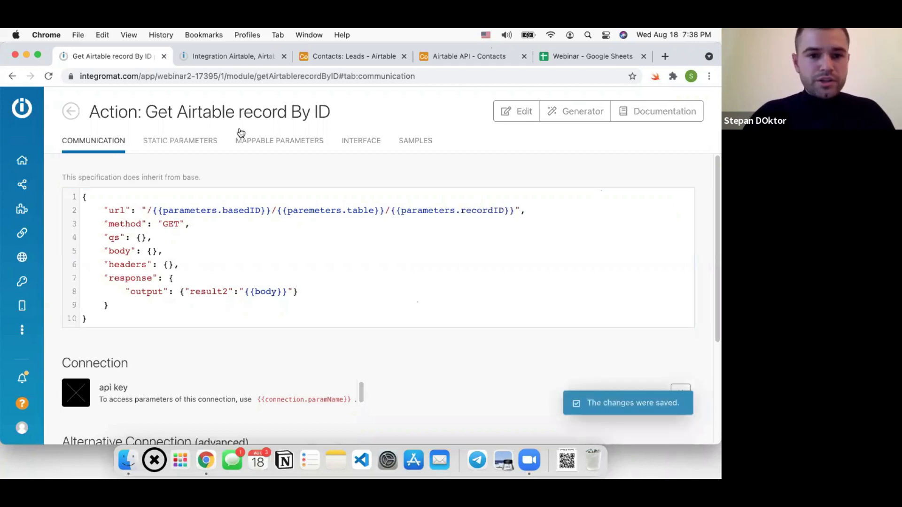
# Check the URL's basedID and table placeholders against the mappable parameter names
pyautogui.click(262, 142)
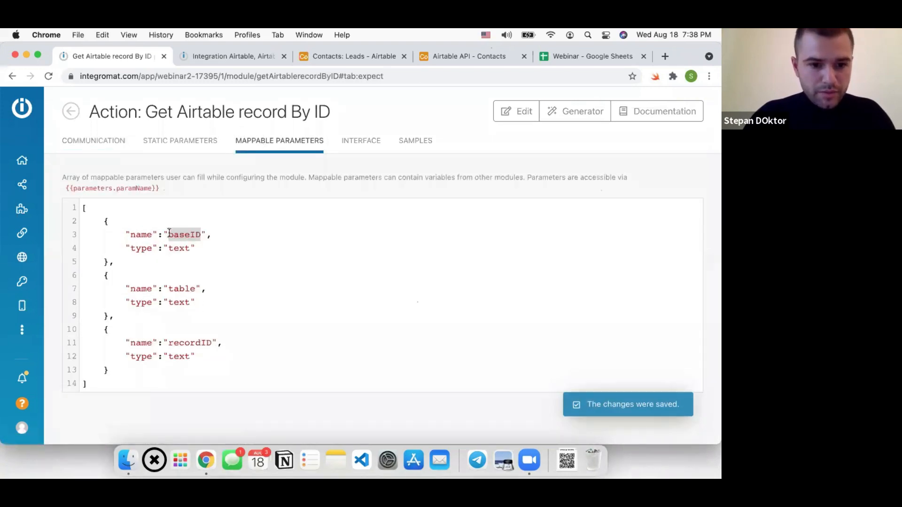
pyautogui.click(115, 141)
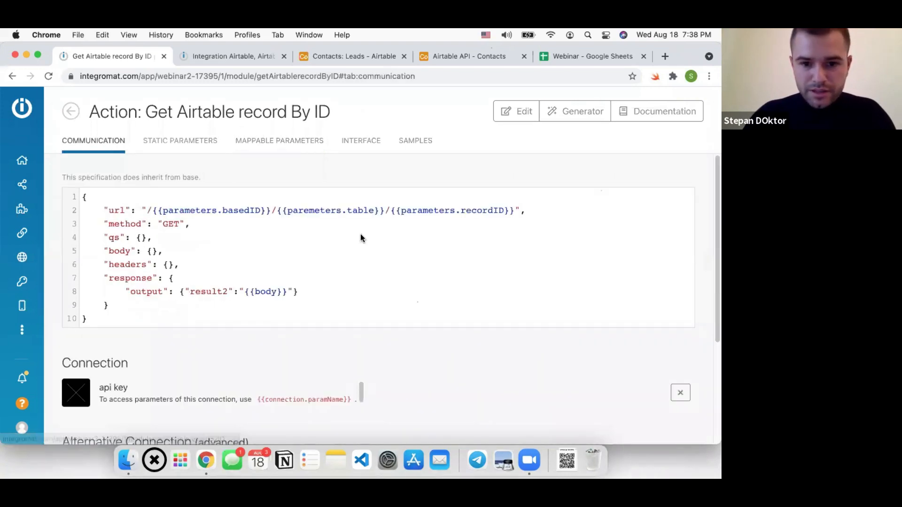
pyautogui.doubleClick(361, 210)
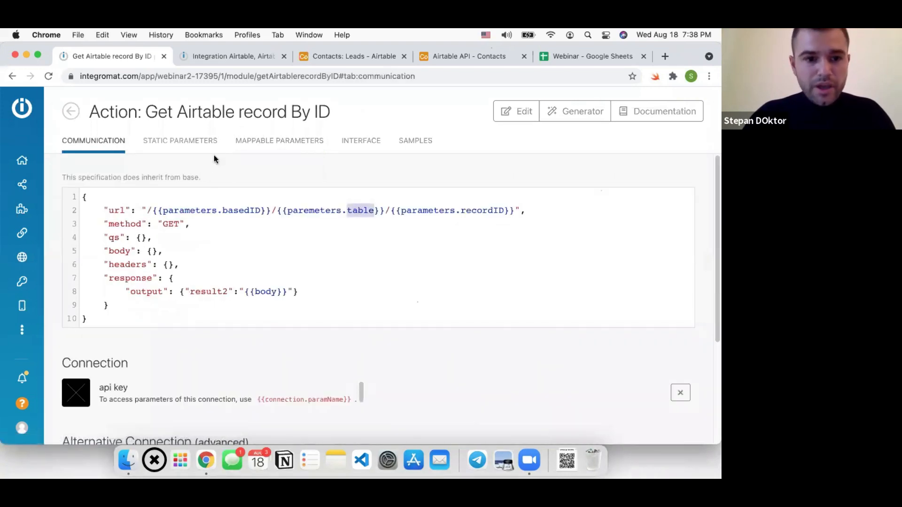
pyautogui.doubleClick(245, 210)
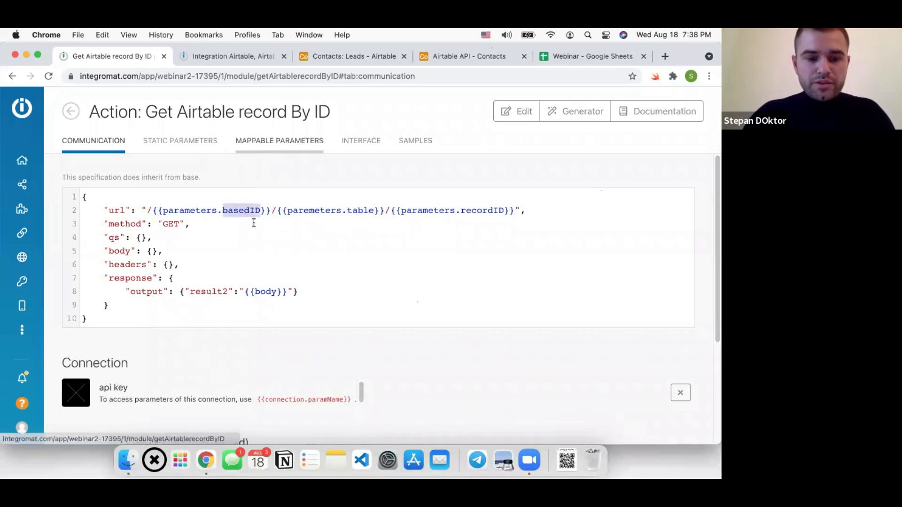
pyautogui.click(278, 146)
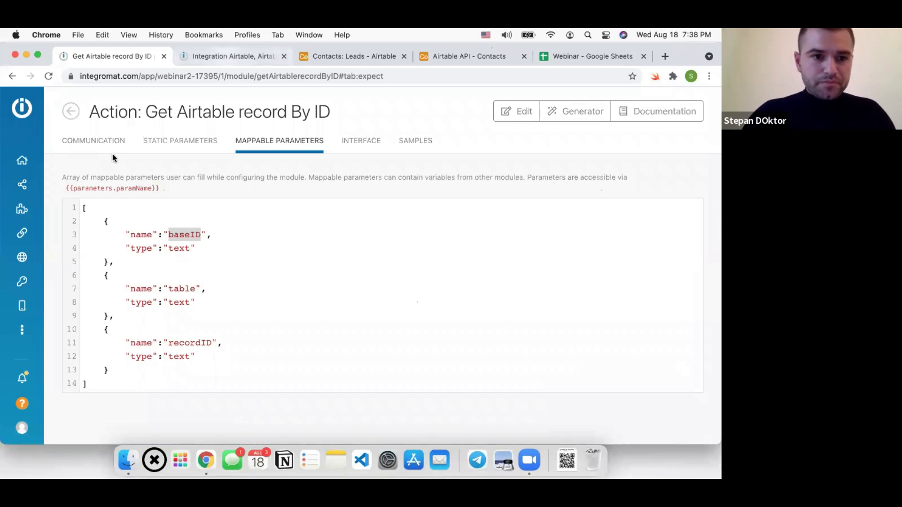
pyautogui.click(109, 141)
pyautogui.click(219, 55)
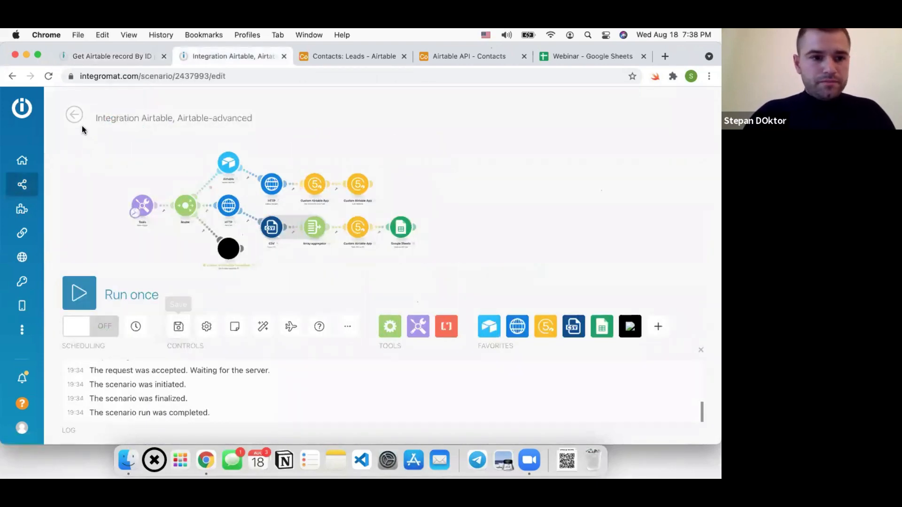
# Reload the scenario and confirm the custom module now shows baseID, table and recordID fields
pyautogui.click(48, 78)
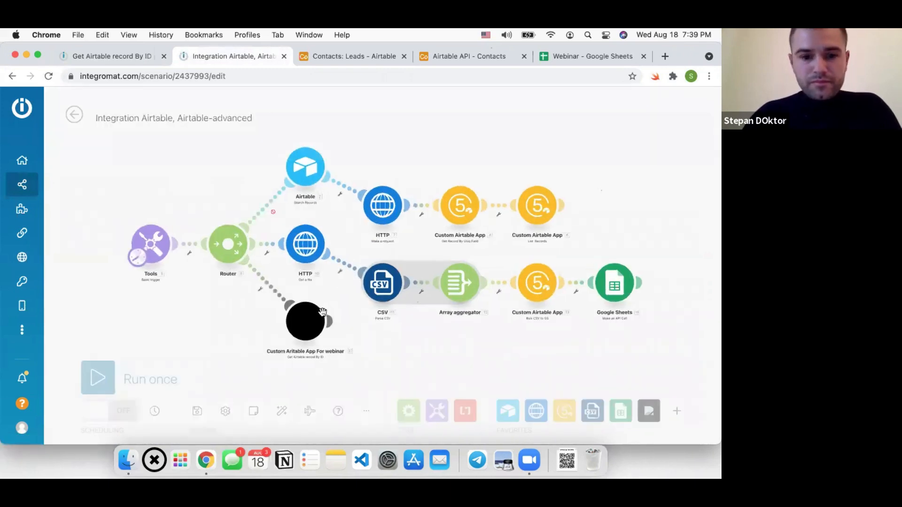
pyautogui.click(305, 322)
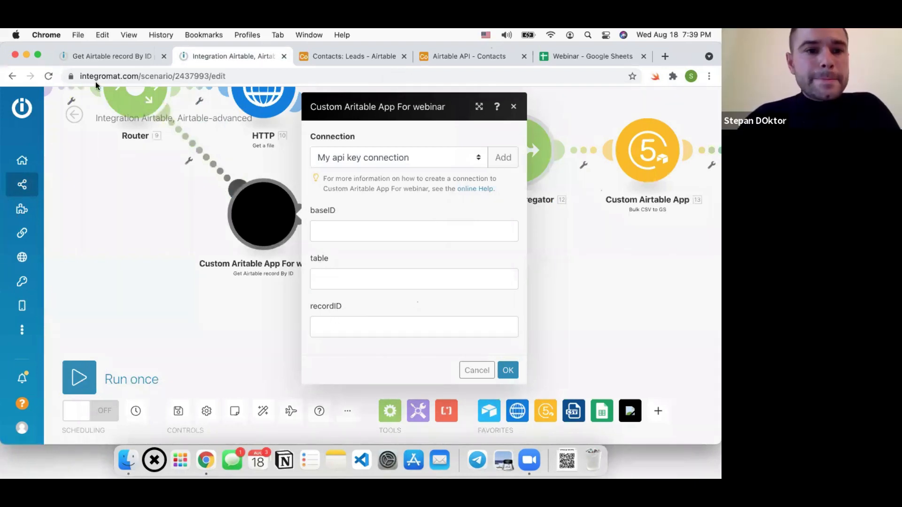
pyautogui.click(94, 57)
pyautogui.click(250, 210)
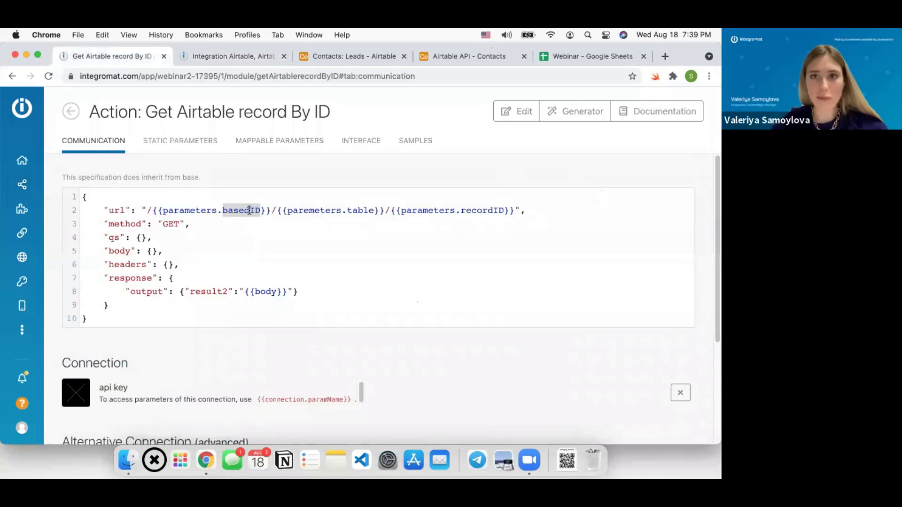
# Correct basedID to baseID in the request URL, save, and return to the scenario
pyautogui.press('BackSpace')
pyautogui.press('super+s')
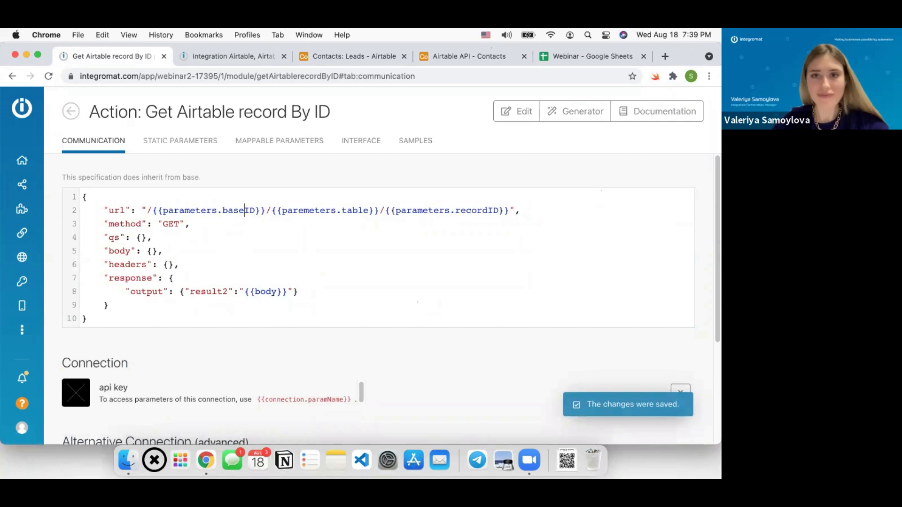
pyautogui.click(198, 57)
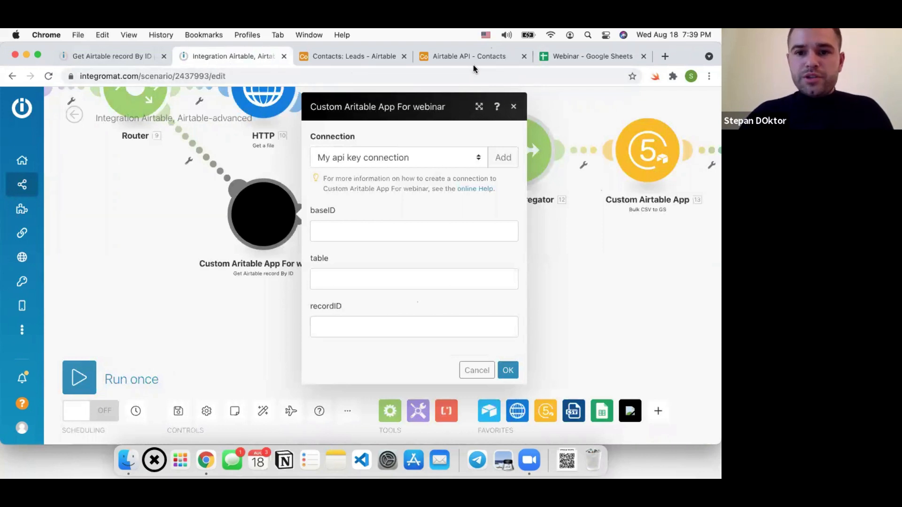
# Copy the Contacts base ID from the Airtable API docs into the module's baseID field
pyautogui.click(448, 58)
pyautogui.doubleClick(570, 183)
pyautogui.press('super+c')
pyautogui.click(104, 66)
pyautogui.click(237, 63)
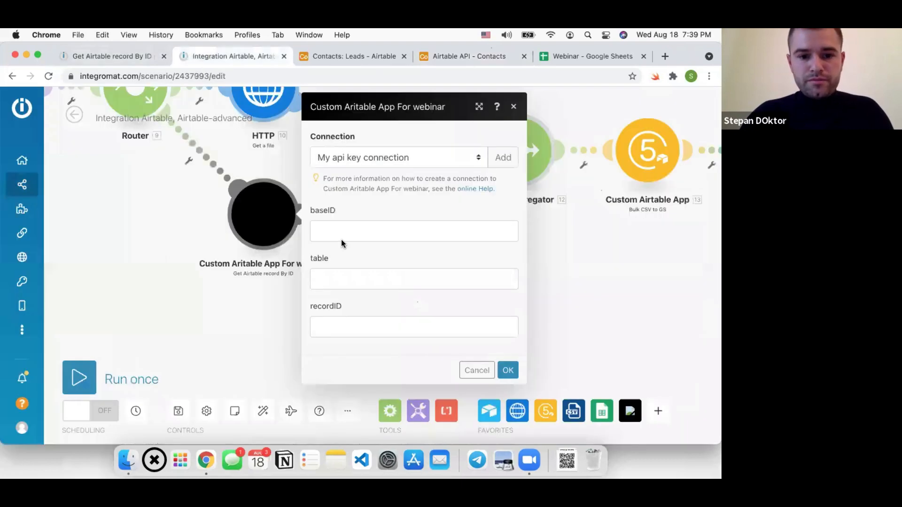
pyautogui.click(339, 231)
pyautogui.press('super+v')
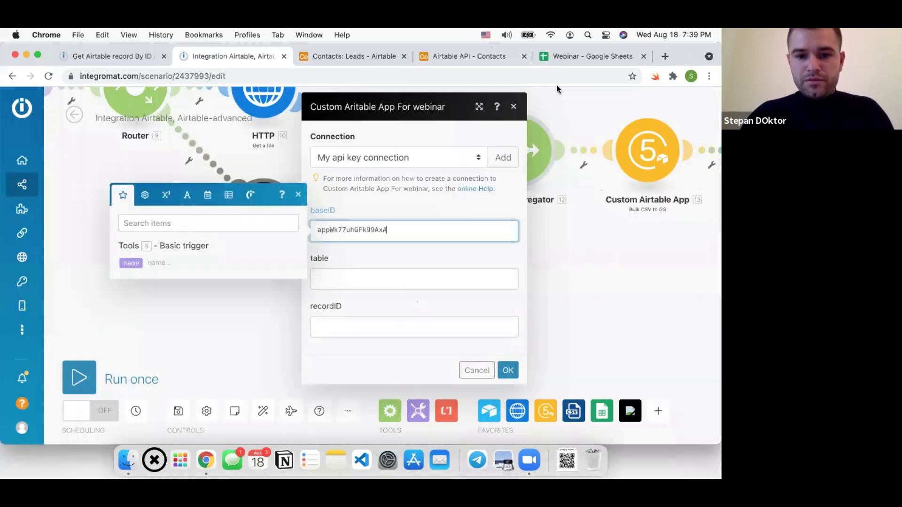
# Copy the table name Leads from the API docs into the module's table field
pyautogui.click(582, 54)
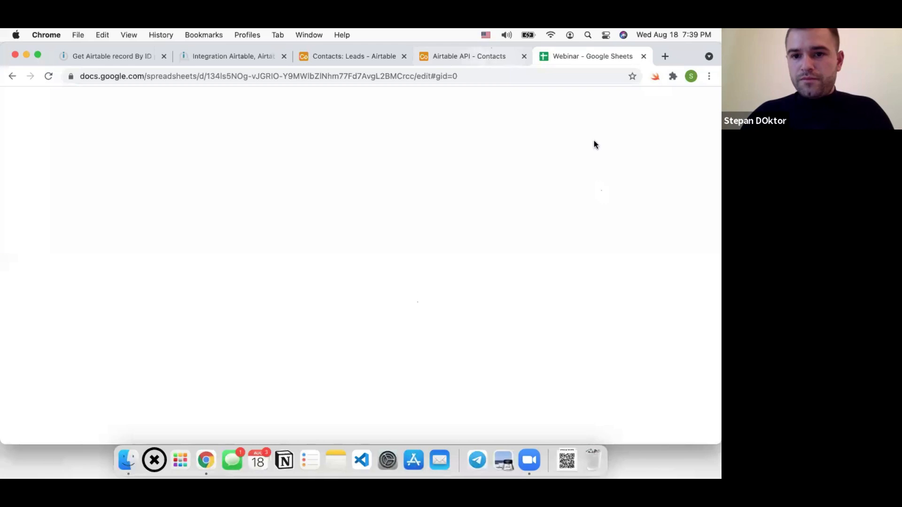
pyautogui.click(484, 55)
pyautogui.doubleClick(619, 184)
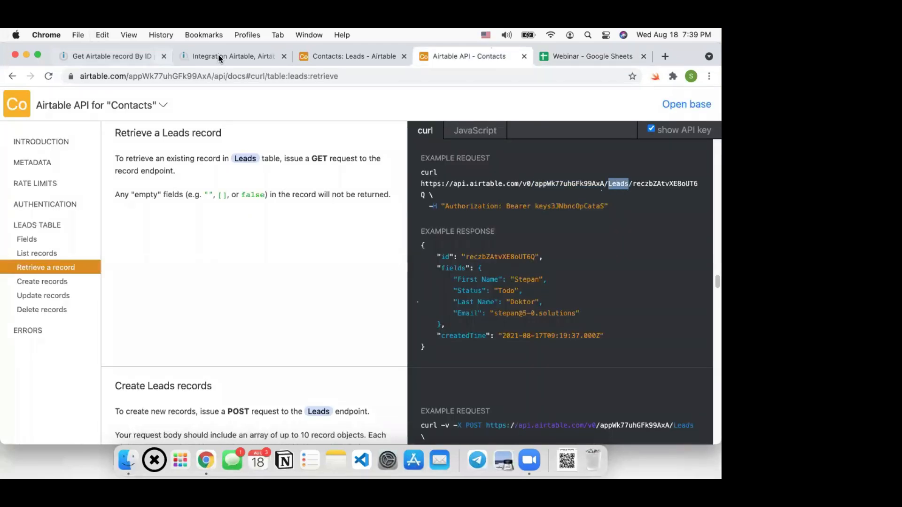
pyautogui.click(233, 56)
pyautogui.click(322, 272)
pyautogui.press('super+v')
pyautogui.click(115, 56)
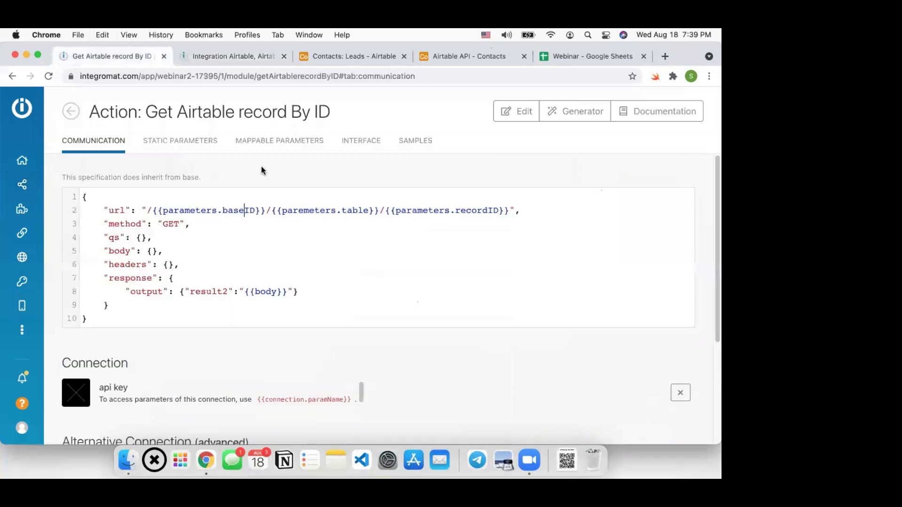
# Correct 'paremeters' to 'parameters' in the URL's table placeholder and save
pyautogui.doubleClick(358, 210)
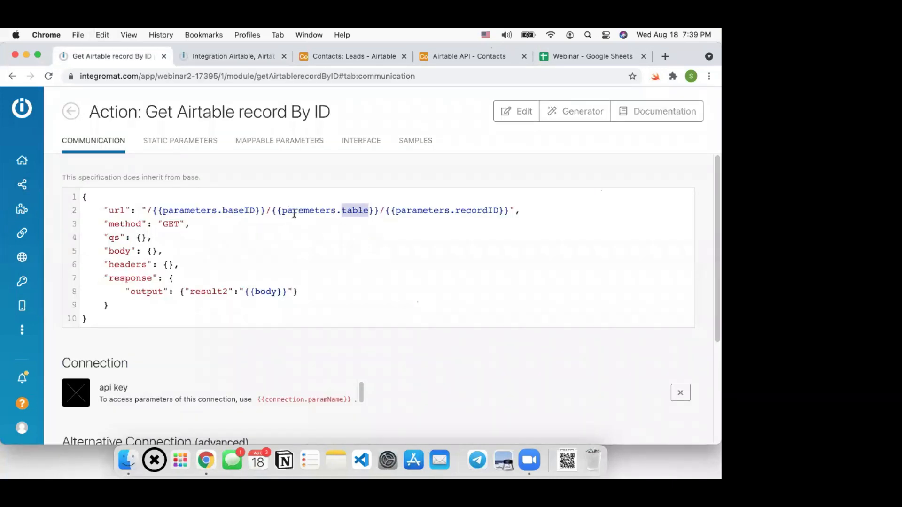
pyautogui.click(302, 210)
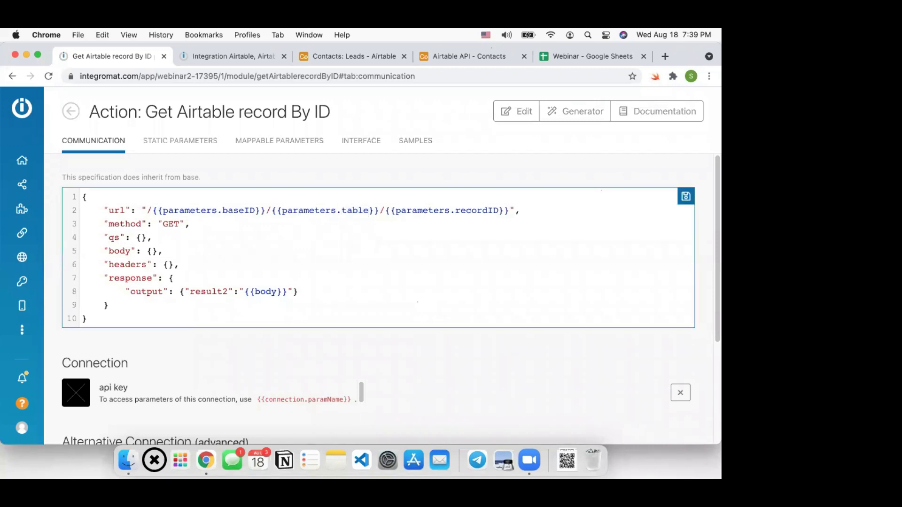
pyautogui.press('super+s')
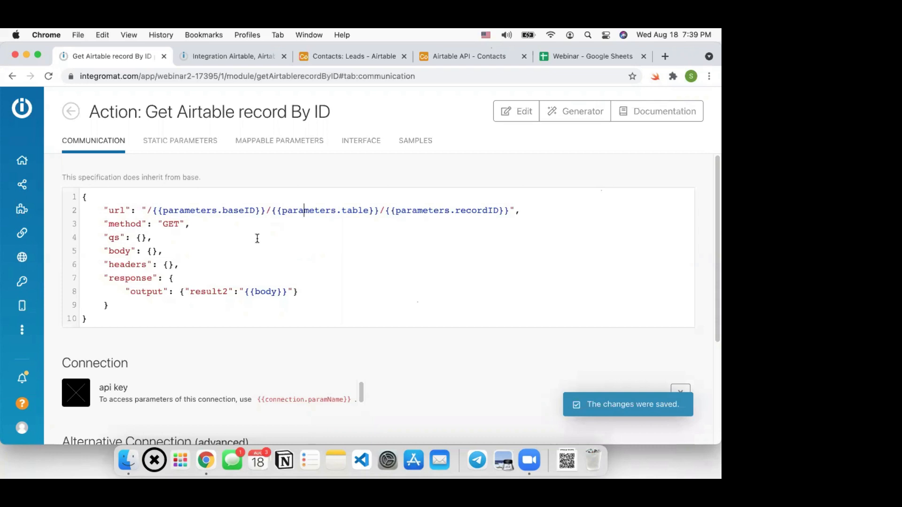
# Paste the example record ID from the Airtable API docs into recordID and confirm the module
pyautogui.click(210, 58)
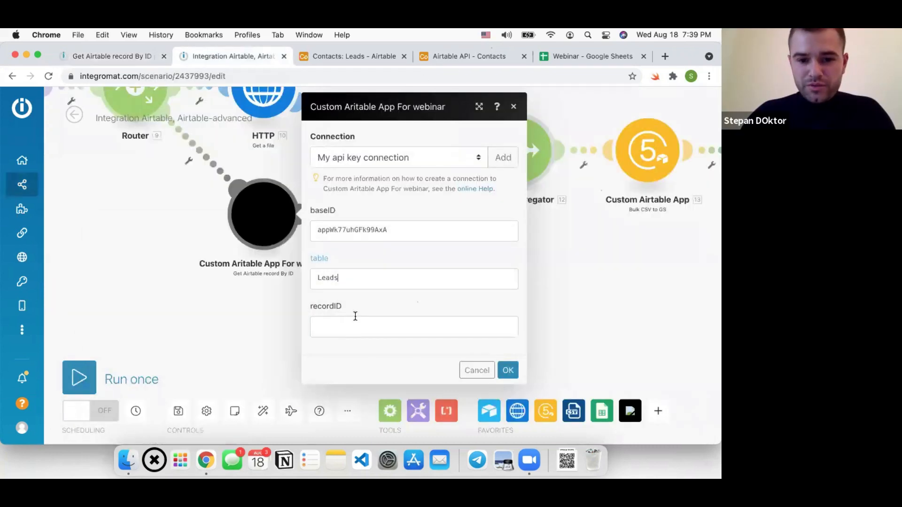
pyautogui.click(533, 148)
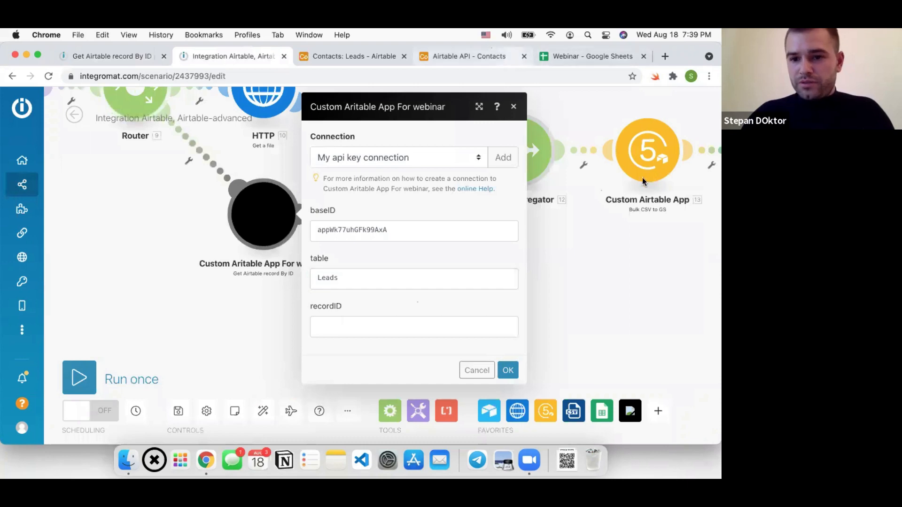
pyautogui.click(470, 56)
pyautogui.press('super+c')
pyautogui.click(205, 58)
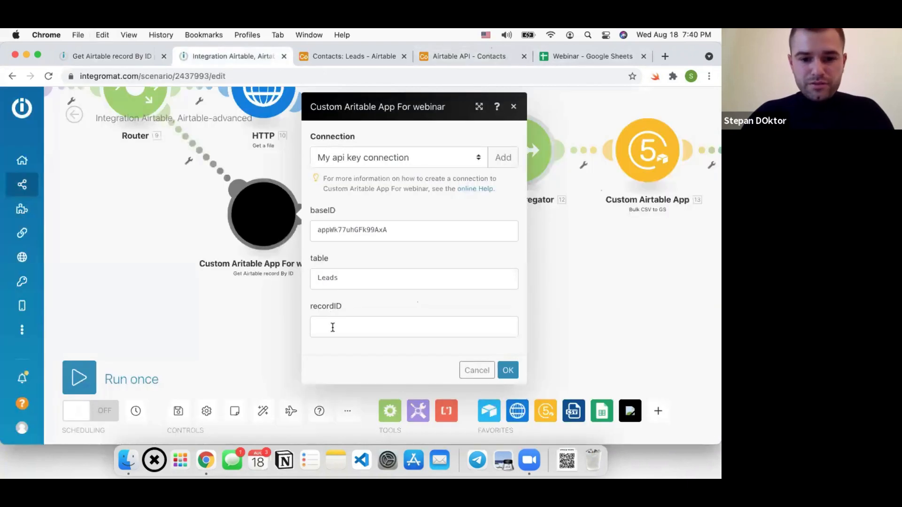
pyautogui.click(491, 328)
pyautogui.press('super+v')
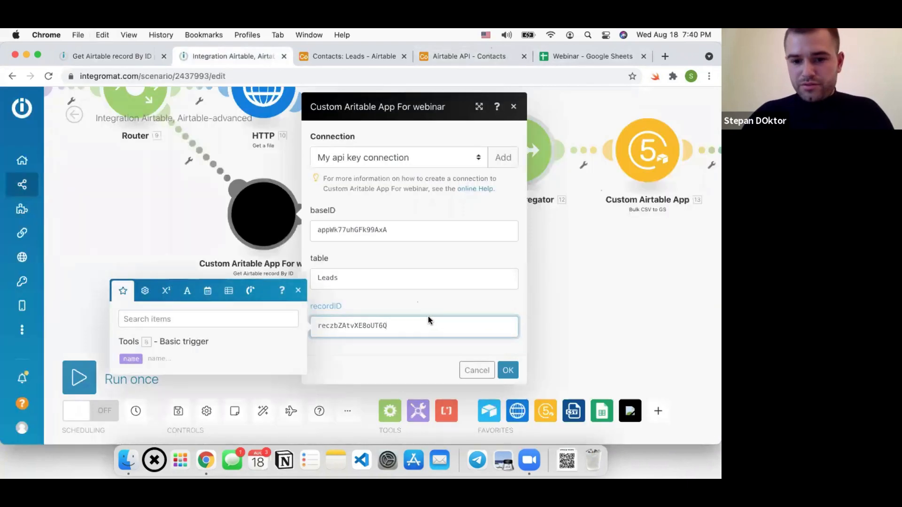
pyautogui.click(508, 369)
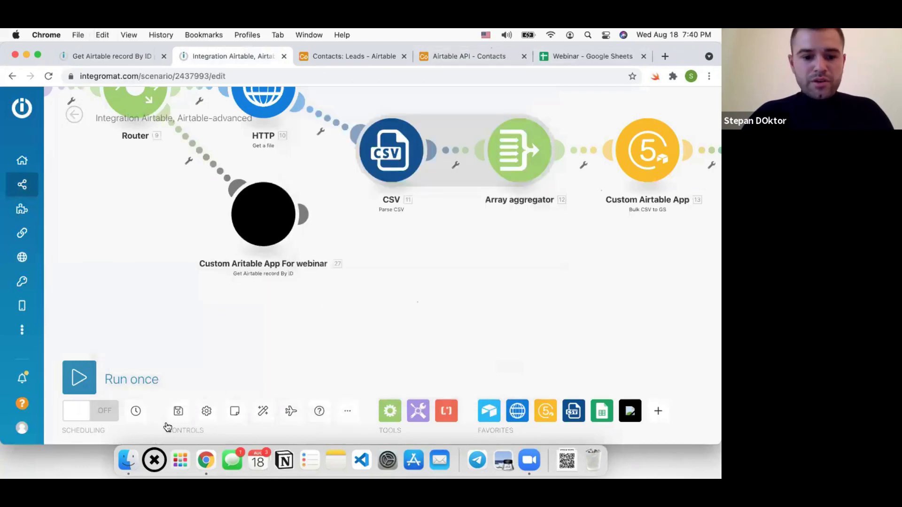
# Save the scenario, run only the custom Airtable module, and expand its returned Leads record fields
pyautogui.click(178, 411)
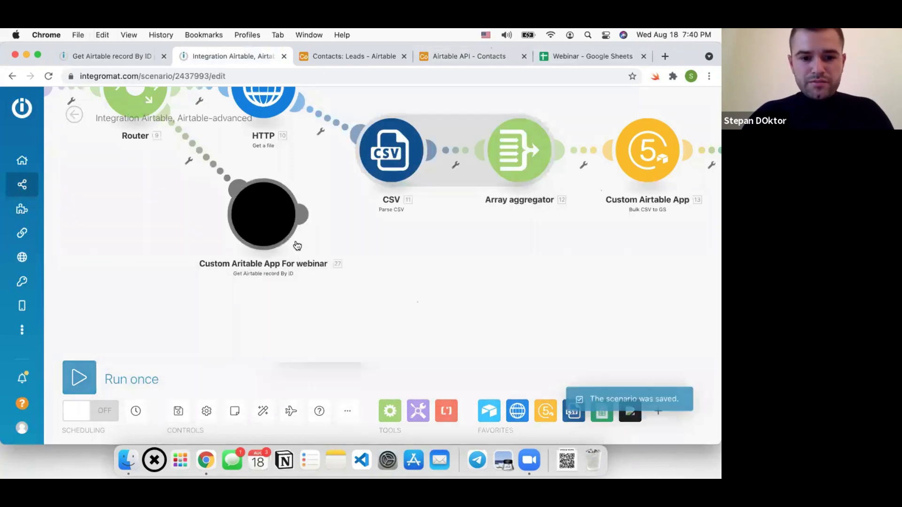
pyautogui.rightClick(297, 246)
pyautogui.click(298, 244)
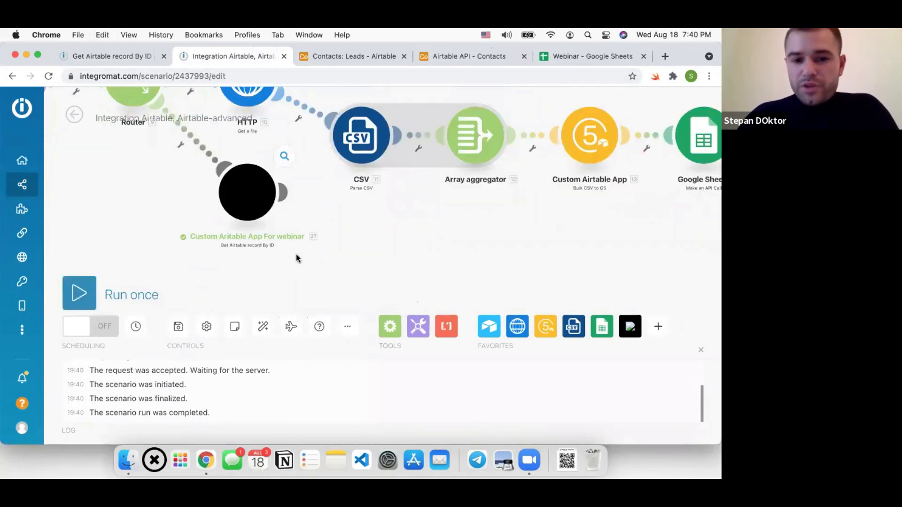
pyautogui.click(386, 272)
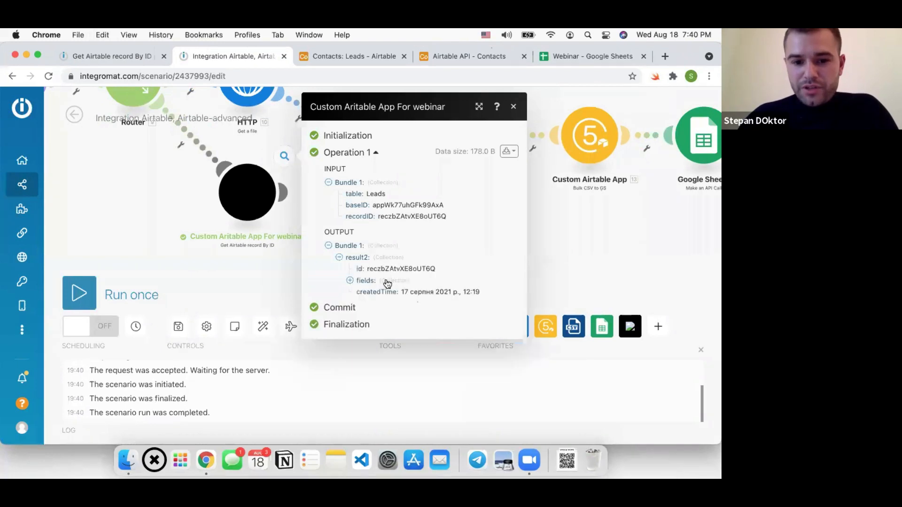
pyautogui.click(387, 282)
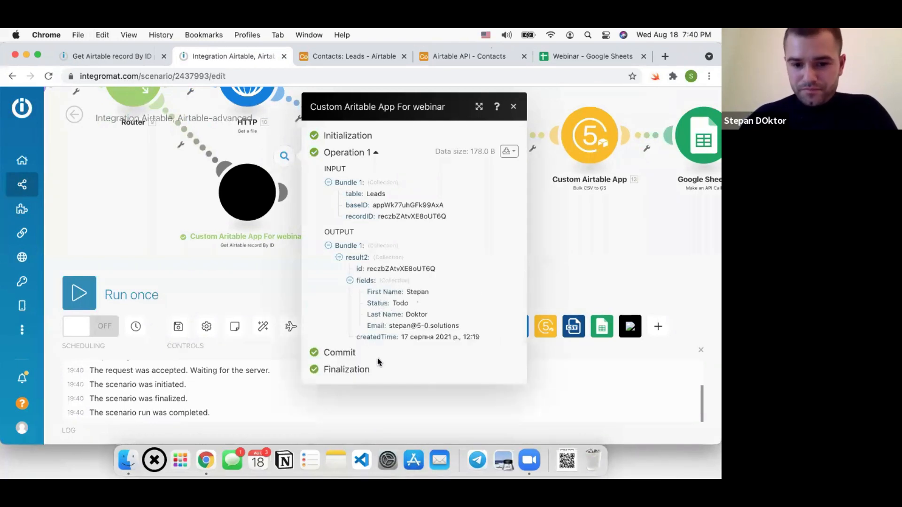
pyautogui.click(178, 329)
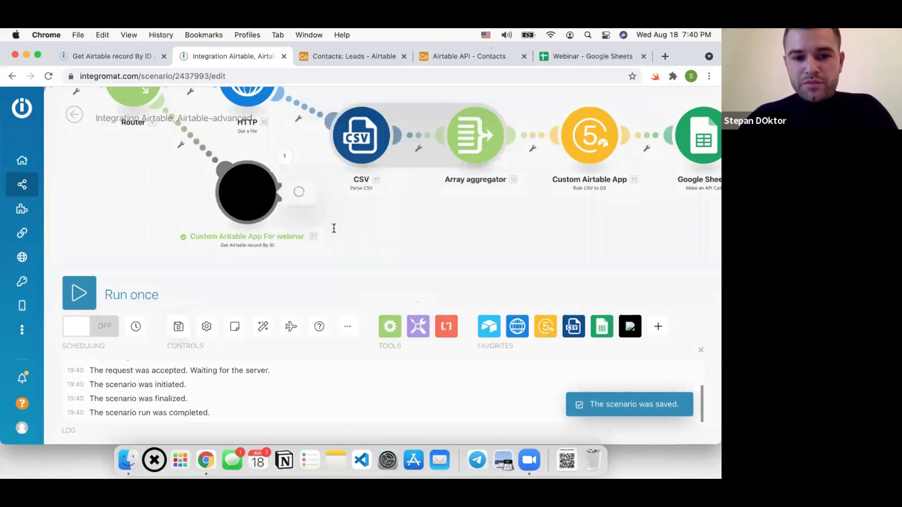
pyautogui.click(484, 371)
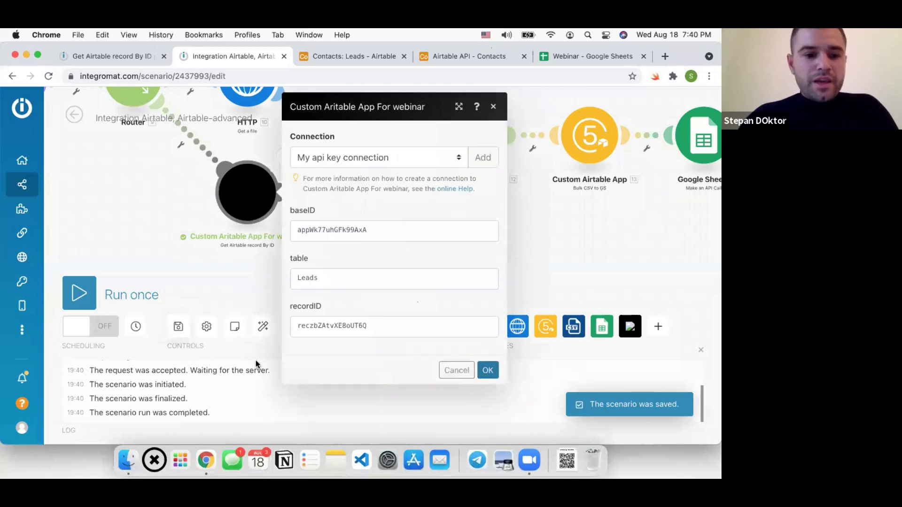
pyautogui.click(184, 331)
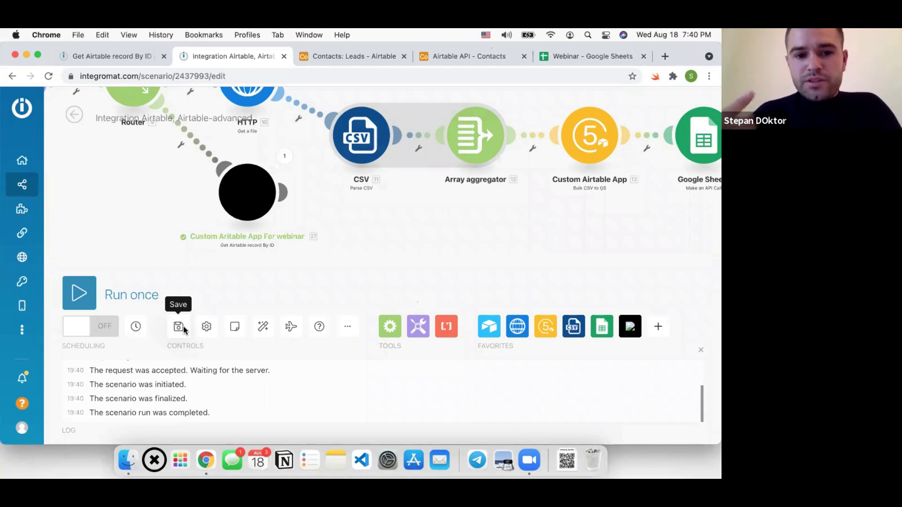
pyautogui.click(181, 331)
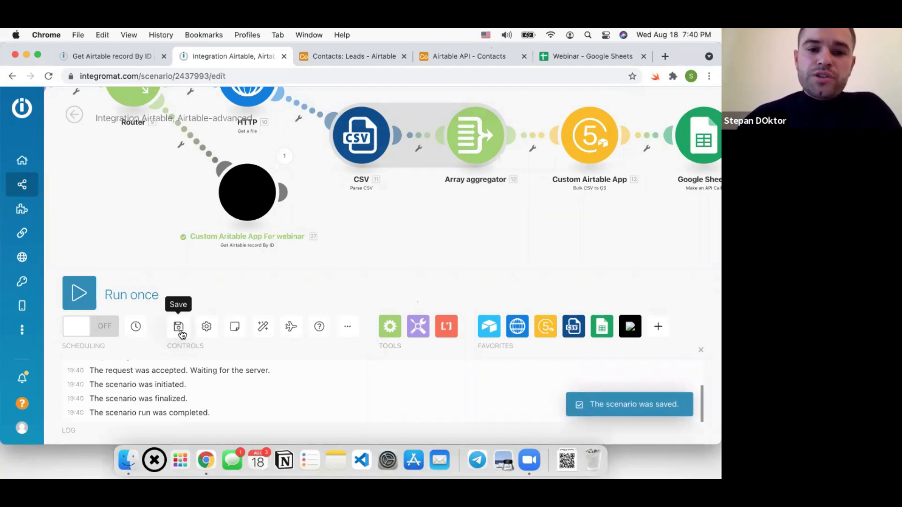
pyautogui.scroll(-5, 325, 227)
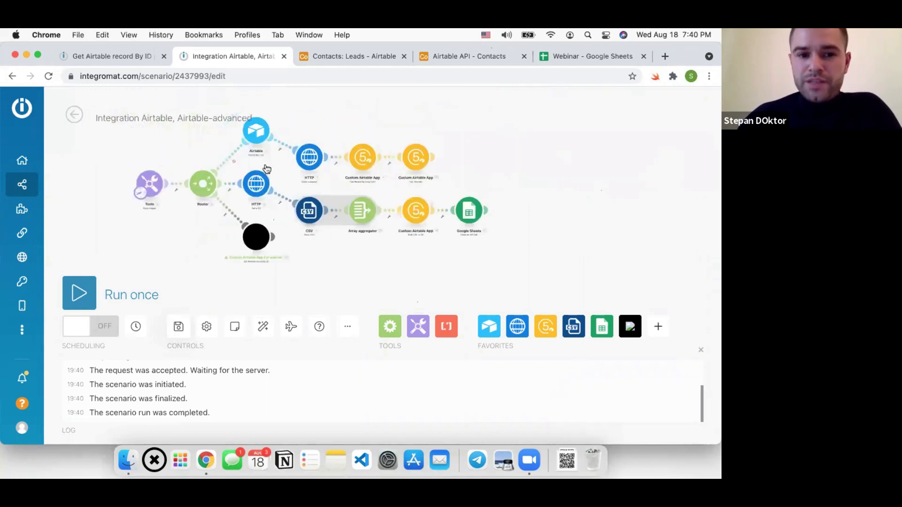
pyautogui.scroll(4, 257, 146)
pyautogui.click(256, 137)
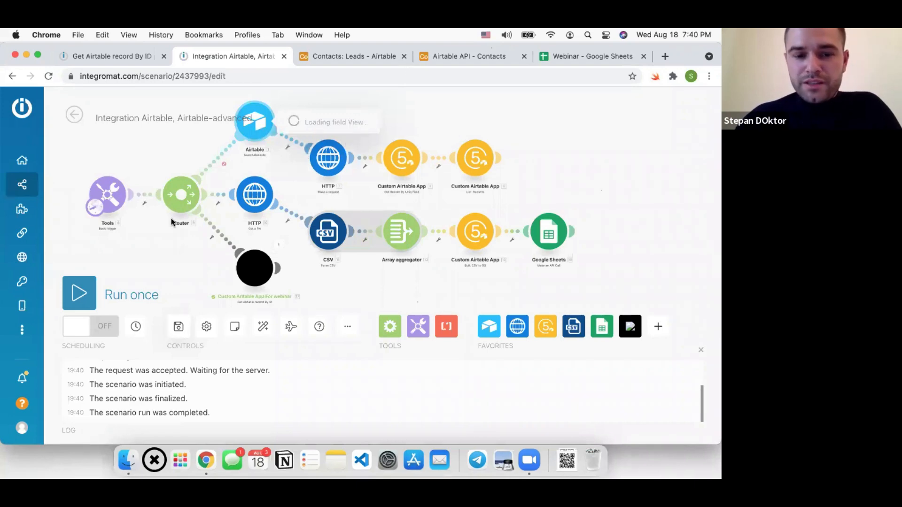
pyautogui.click(179, 329)
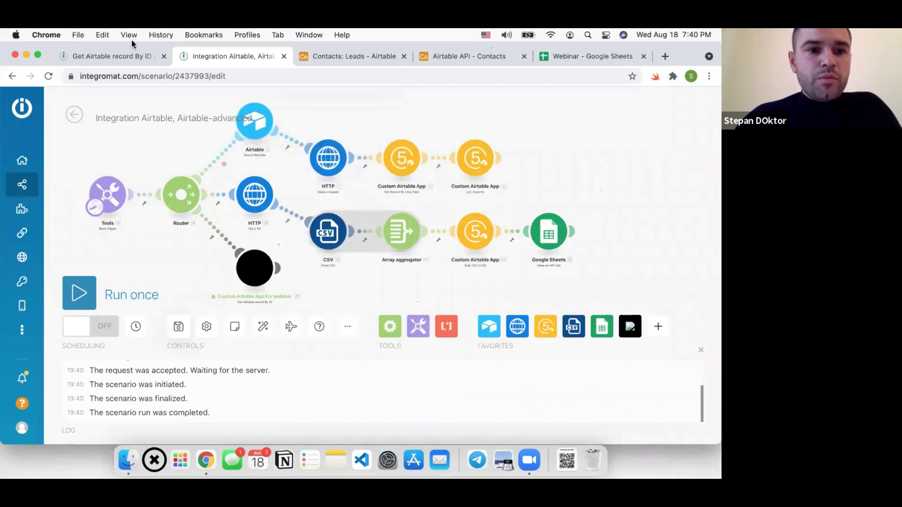
pyautogui.click(132, 55)
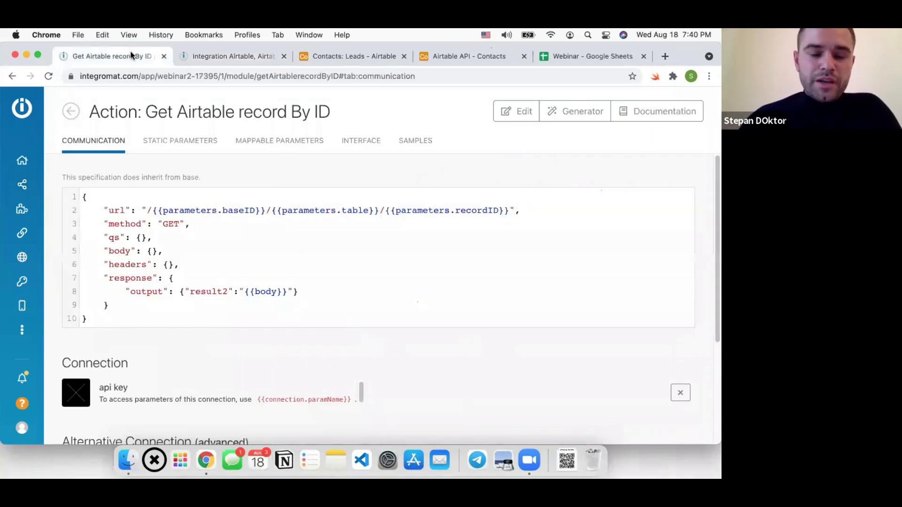
# Insert a new empty parameter object at the start of the mappable parameters list
pyautogui.click(281, 142)
pyautogui.click(125, 370)
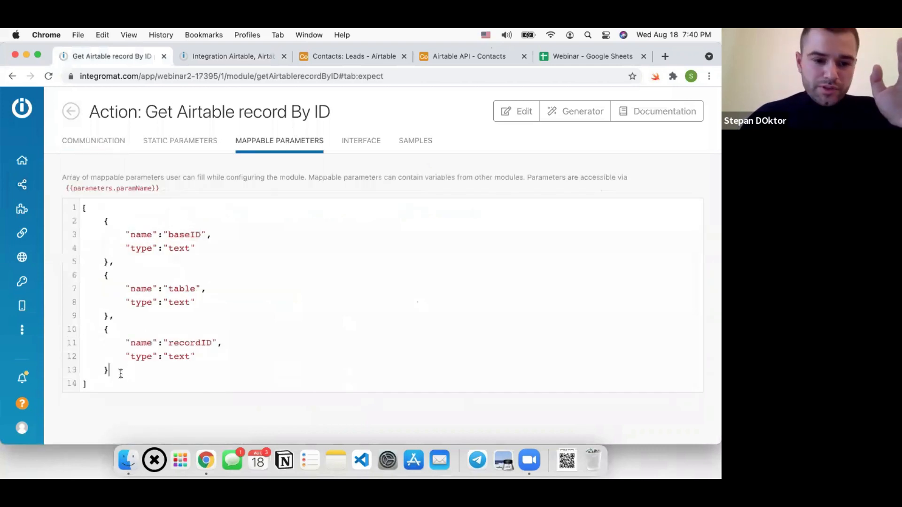
pyautogui.moveTo(116, 372); pyautogui.dragTo(92, 332)
pyautogui.click(123, 208)
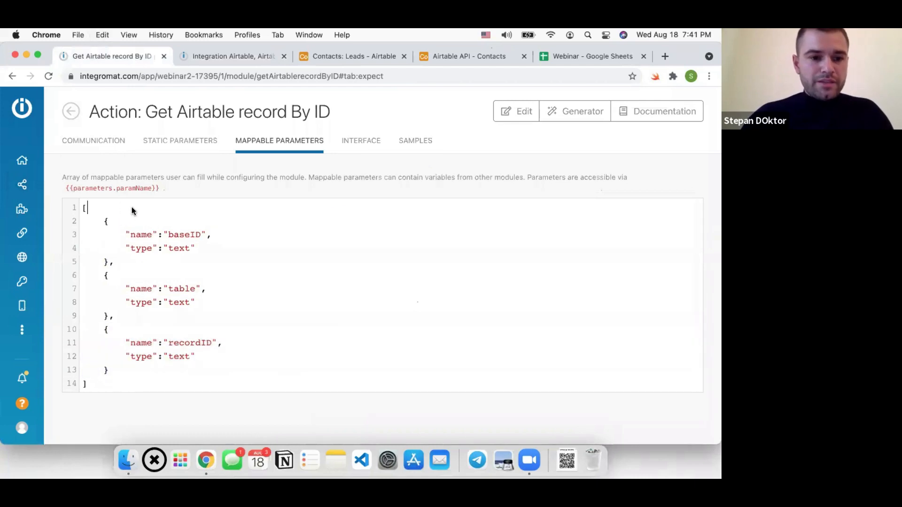
pyautogui.write('{}')
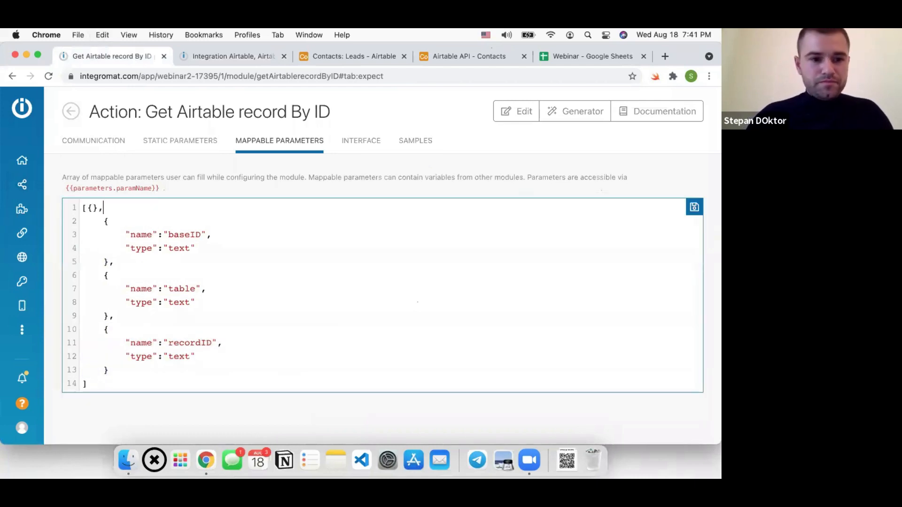
pyautogui.write(',')
pyautogui.press('Return')
pyautogui.click(94, 209)
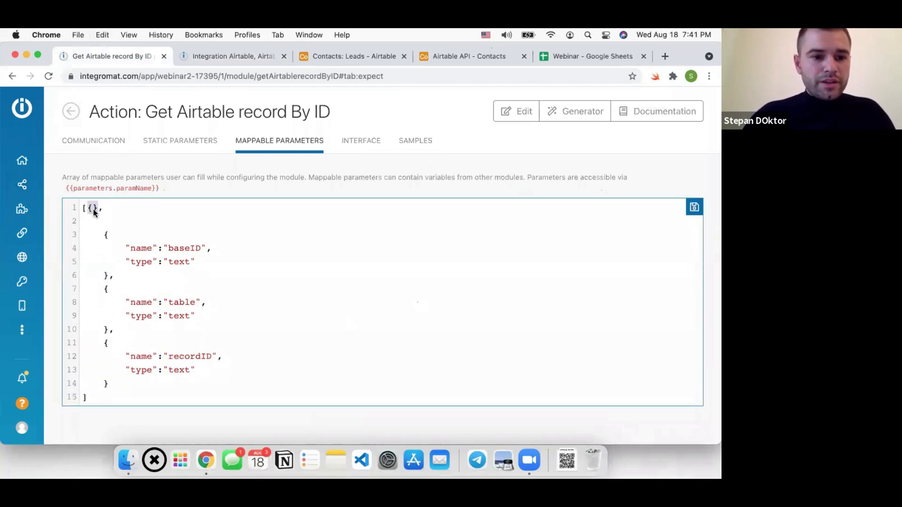
pyautogui.press('Return')
pyautogui.press('Return')
pyautogui.press('Return')
# Define the new parameter with name apiKey and type text, and save the mappable parameters
pyautogui.press('Up')
pyautogui.press('Up')
pyautogui.write('"name":""')
pyautogui.press('Left')
pyautogui.write('apiKey"')
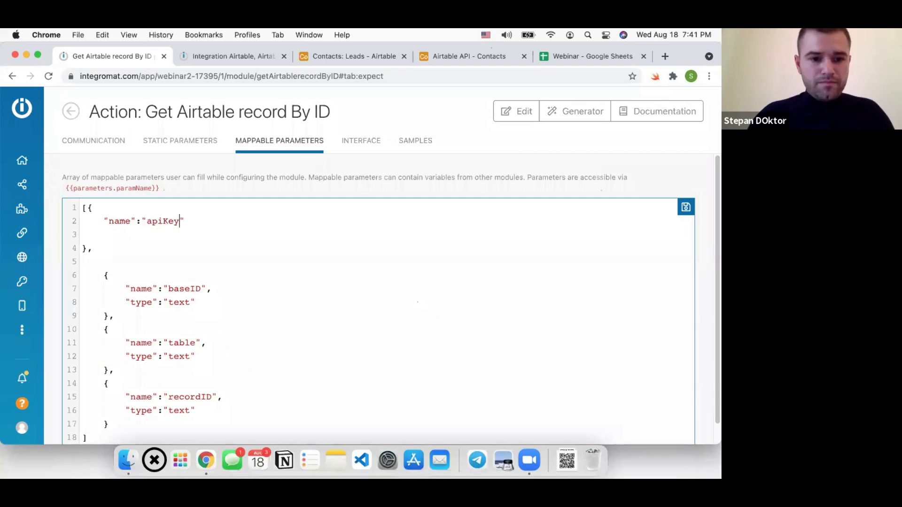
pyautogui.write(',')
pyautogui.press('Return')
pyautogui.write('"typu":"text')
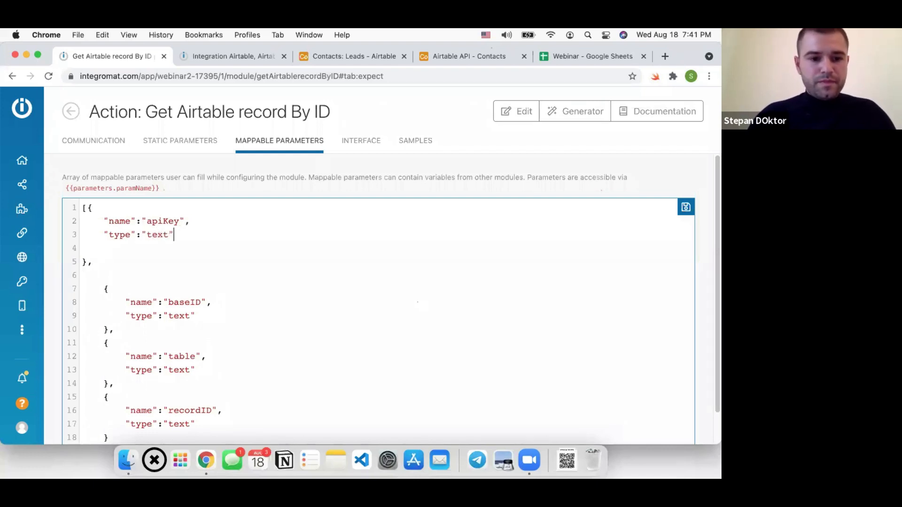
pyautogui.press('super+s')
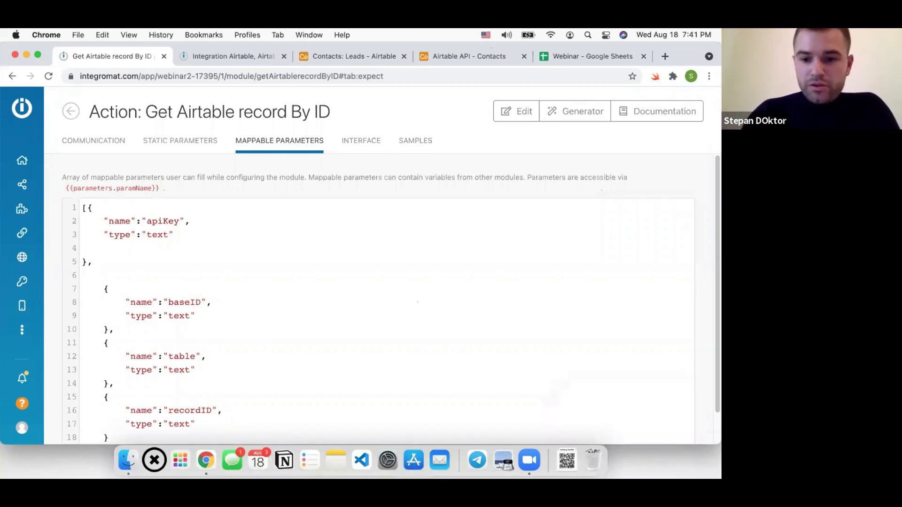
pyautogui.click(132, 251)
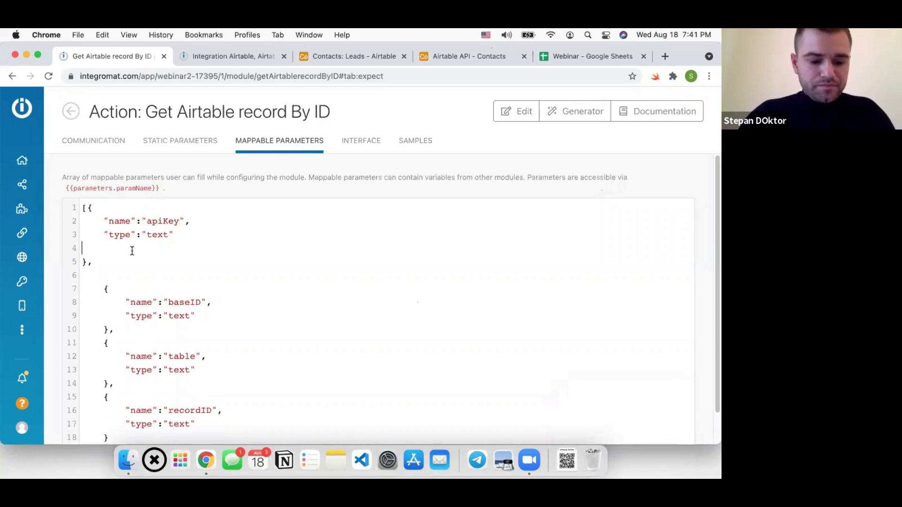
pyautogui.press('super+s')
pyautogui.click(97, 142)
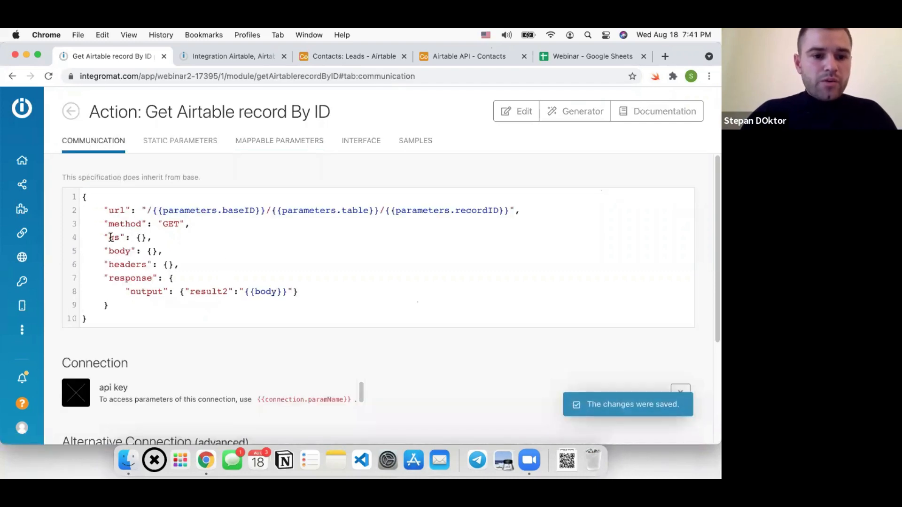
# Add an 'Authorization' entry to the headers, copying the name from the Airtable API docs
pyautogui.click(170, 265)
pyautogui.press('Return')
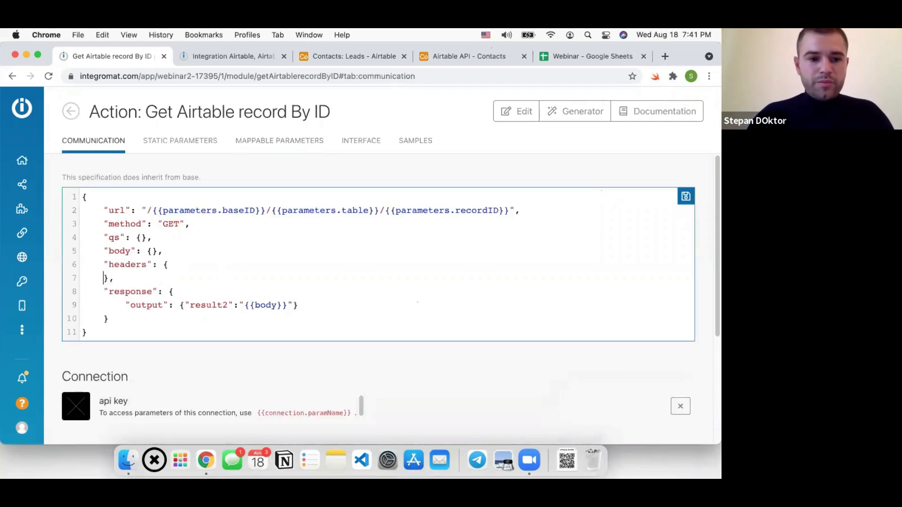
pyautogui.press('Return')
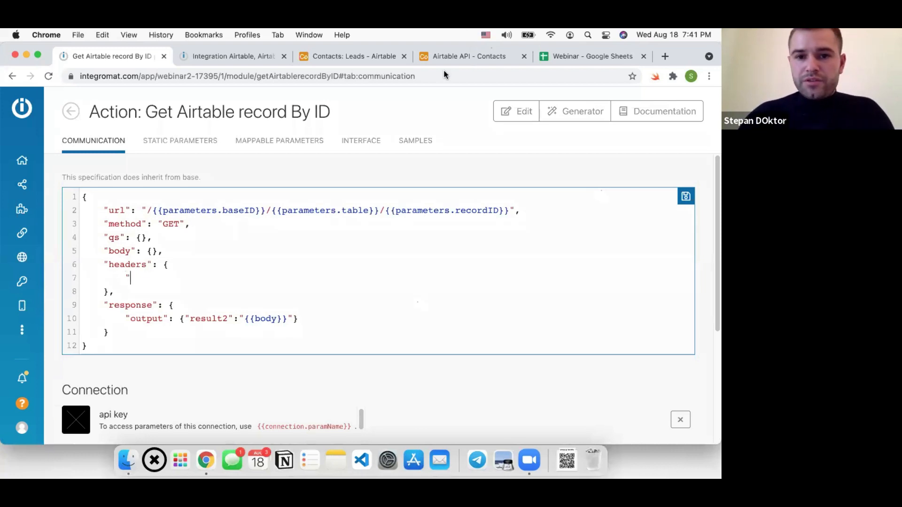
pyautogui.click(464, 58)
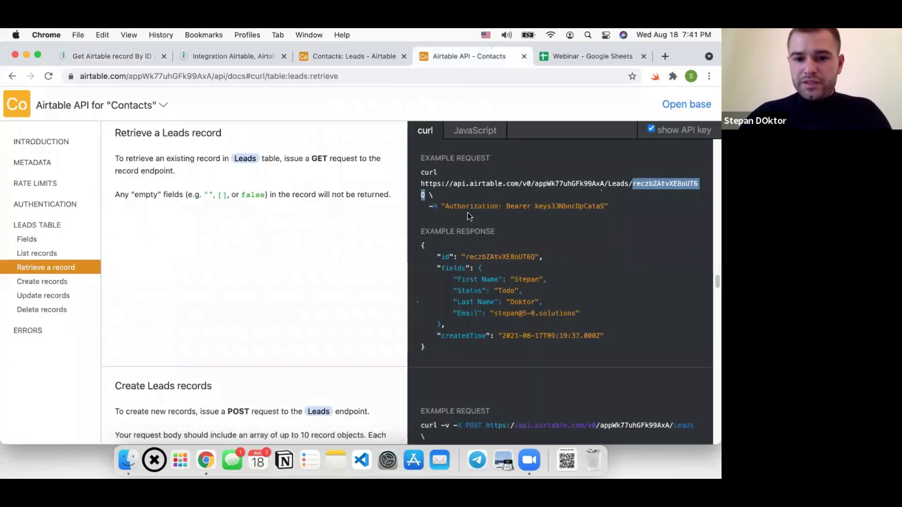
pyautogui.click(467, 209)
pyautogui.doubleClick(467, 208)
pyautogui.press('super+c')
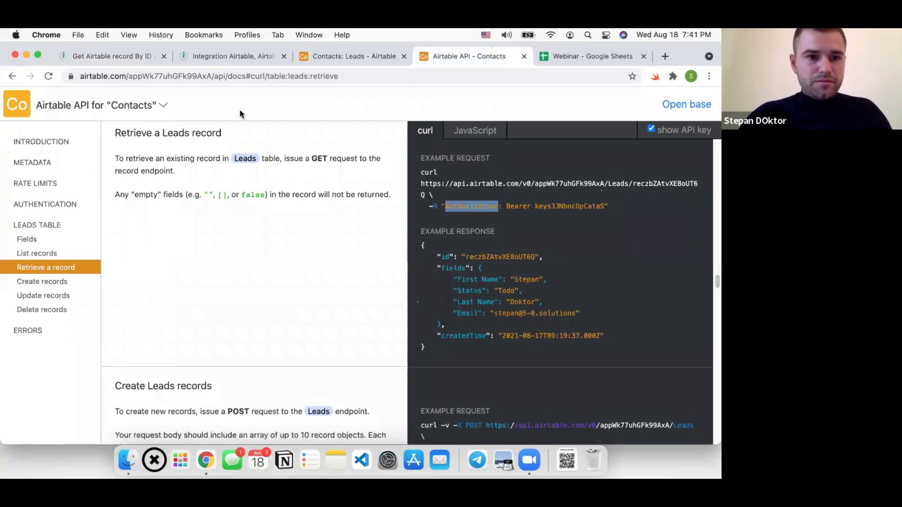
pyautogui.click(223, 59)
pyautogui.click(140, 64)
pyautogui.write('"')
pyautogui.press('super+v')
pyautogui.write(':"')
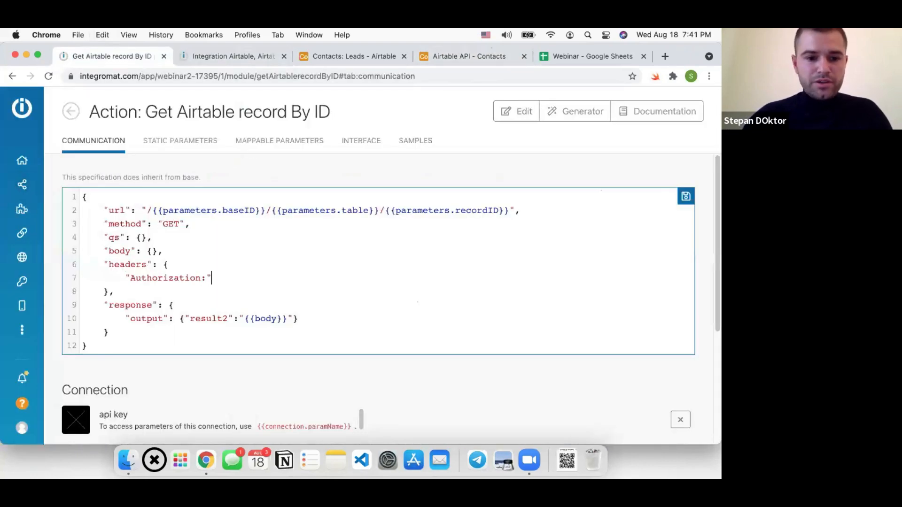
pyautogui.press('BackSpace')
pyautogui.press('BackSpace')
pyautogui.write('":""')
pyautogui.press('Left')
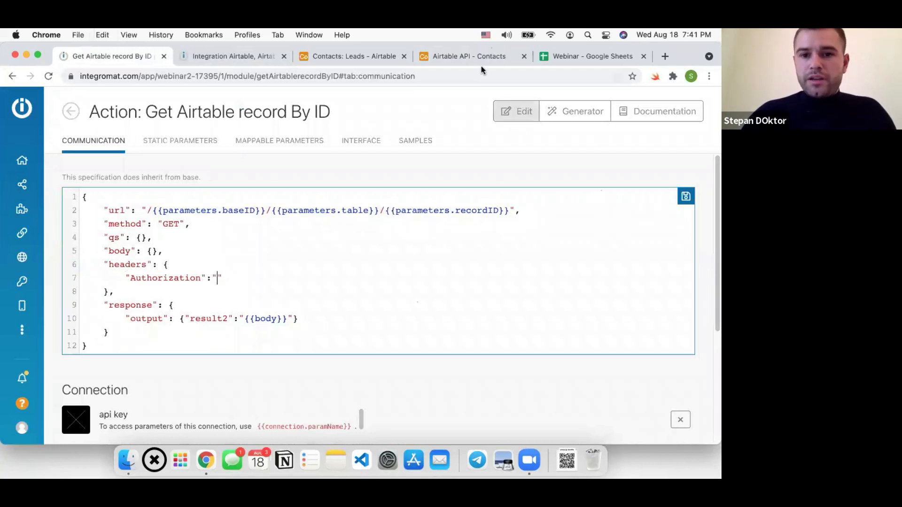
# Set the Authorization value to 'Bearer {{parameters.apiKey}}' and save the communication settings
pyautogui.click(478, 58)
pyautogui.doubleClick(518, 205)
pyautogui.press('super+c')
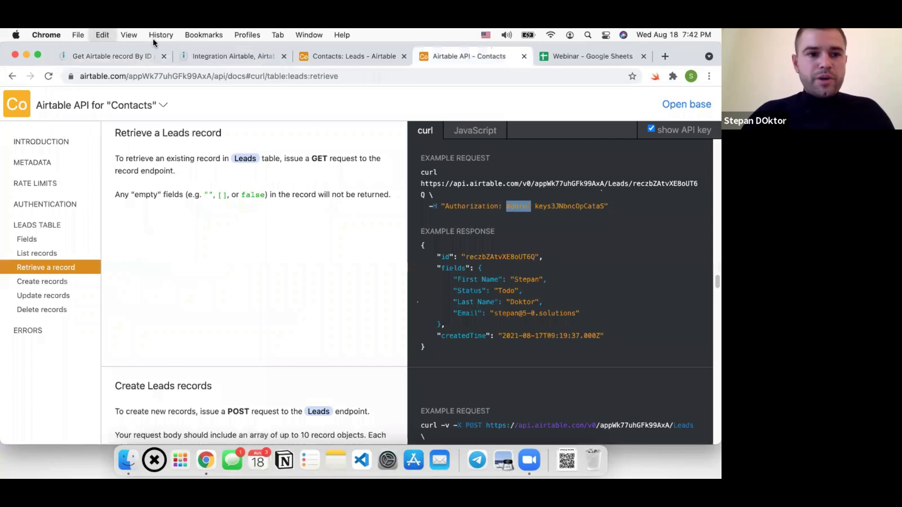
pyautogui.click(111, 57)
pyautogui.press('super+v')
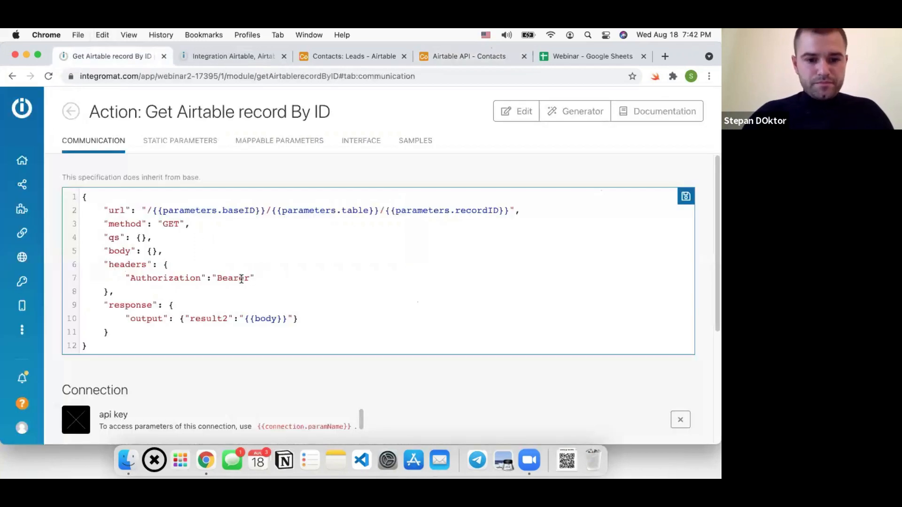
pyautogui.write('{{}}')
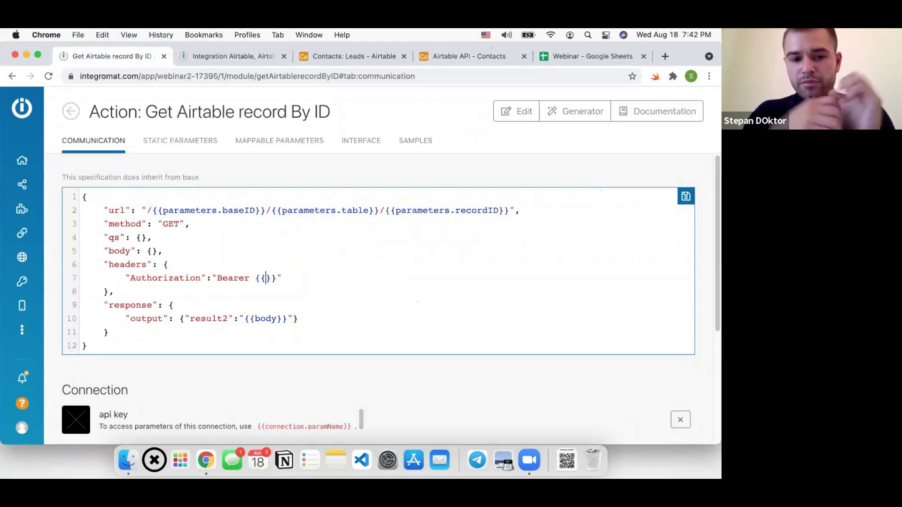
pyautogui.write('parameters.apiKey')
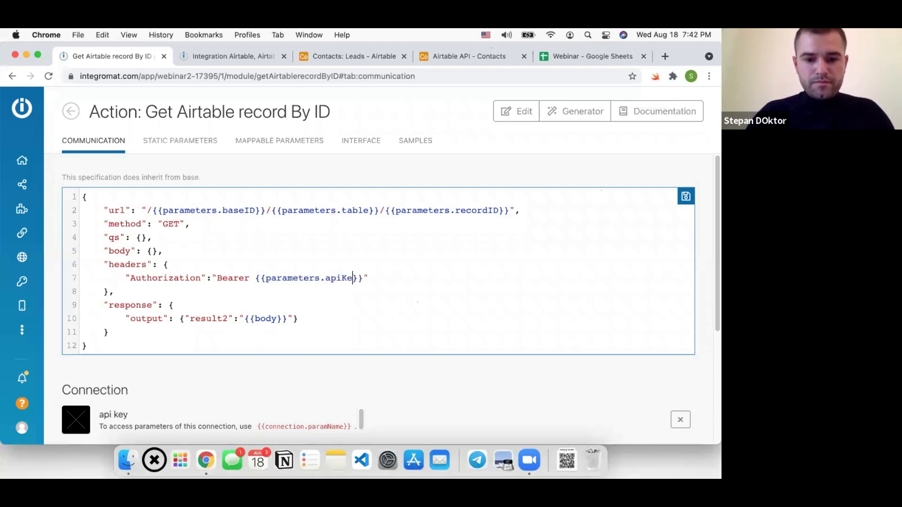
pyautogui.press('super+s')
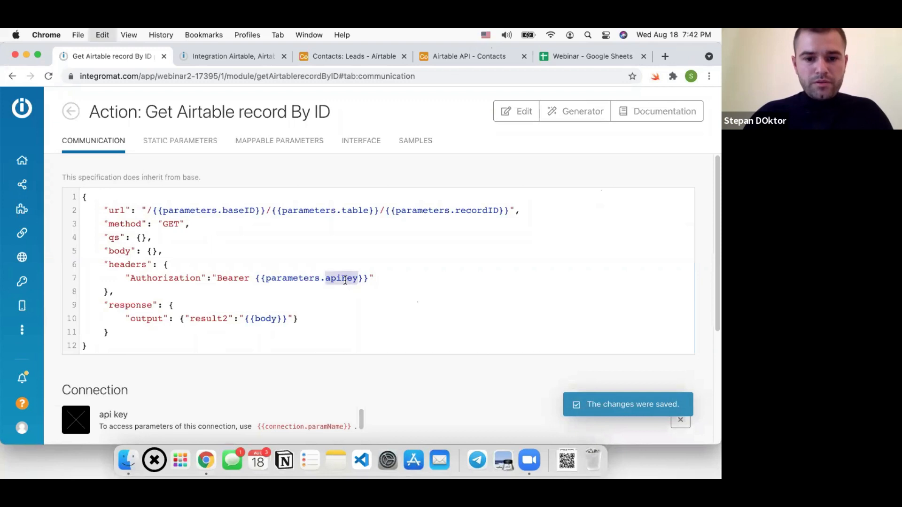
# Re-enter the apiKey parameter name in Mappable Parameters, save, and return to the scenario
pyautogui.click(257, 146)
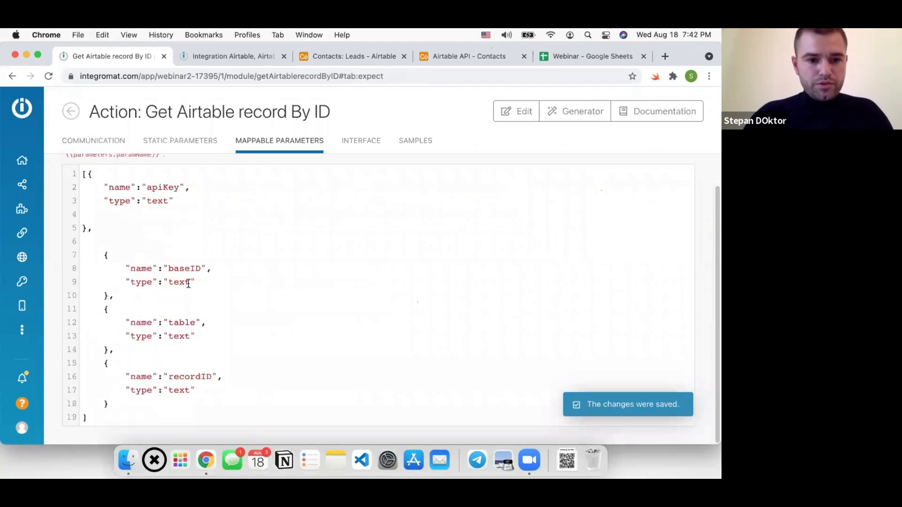
pyautogui.doubleClick(164, 212)
pyautogui.press('super+v')
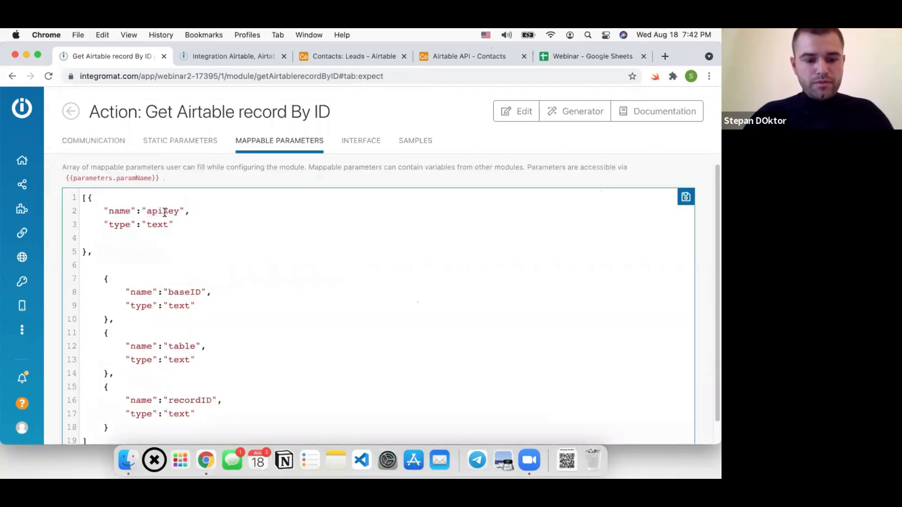
pyautogui.press('super+s')
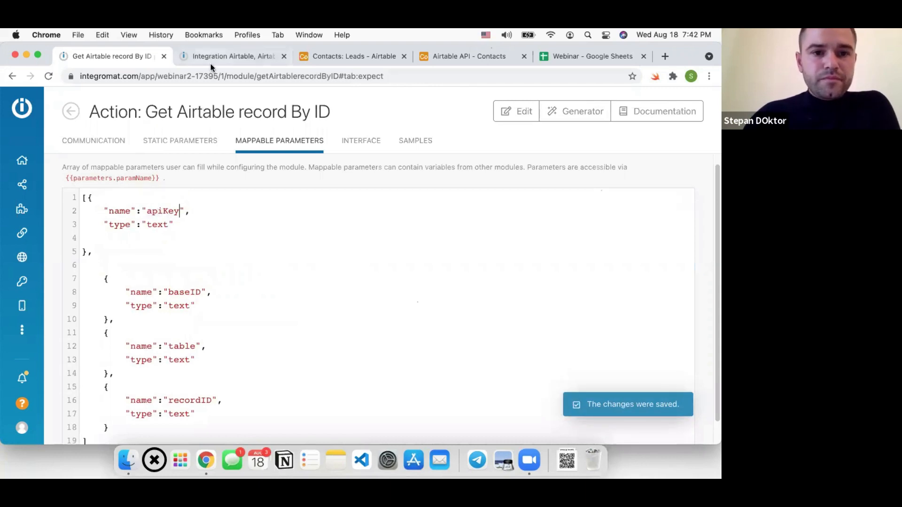
pyautogui.click(210, 63)
pyautogui.scroll(-2, 236, 240)
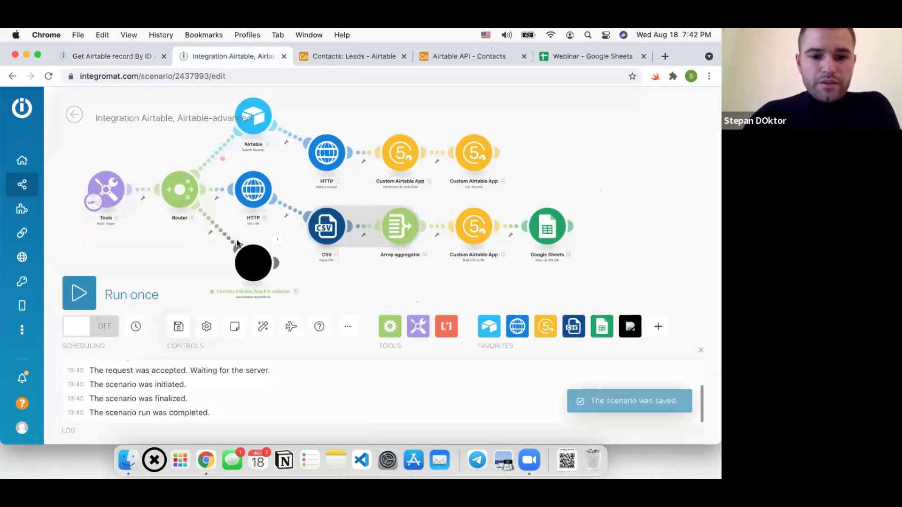
# Copy the API key from the Airtable docs into the custom module's apiKey field
pyautogui.click(255, 242)
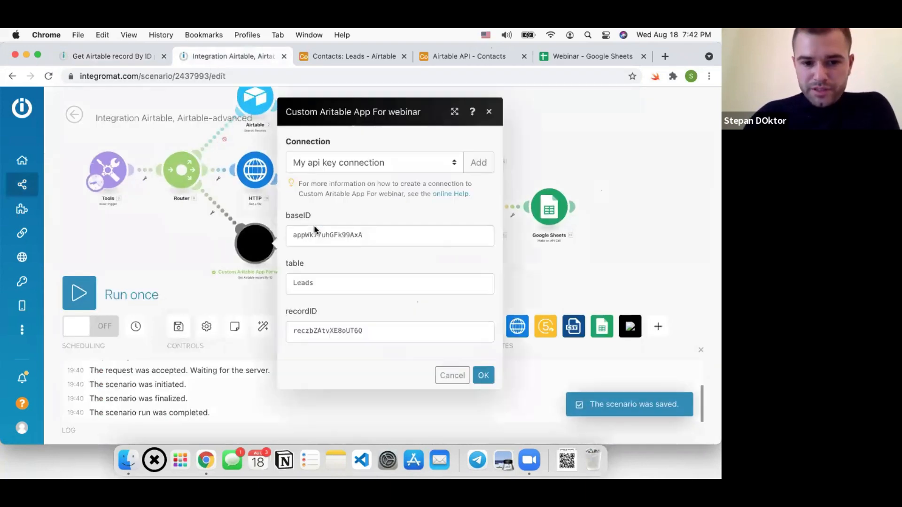
pyautogui.click(187, 244)
pyautogui.click(49, 78)
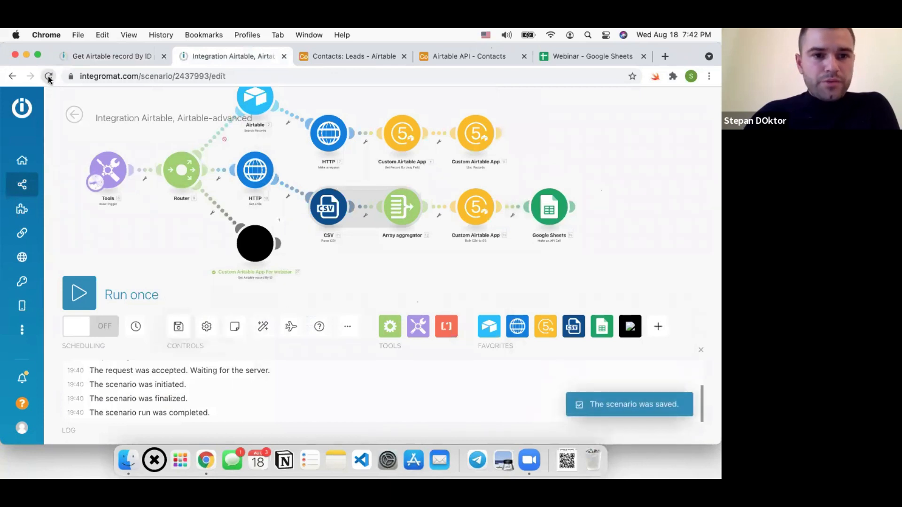
pyautogui.click(498, 55)
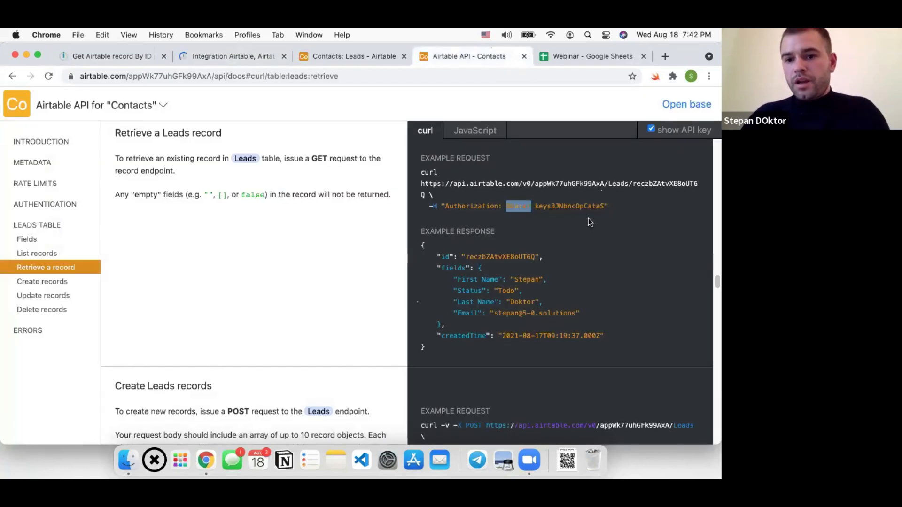
pyautogui.doubleClick(578, 210)
pyautogui.press('super+c')
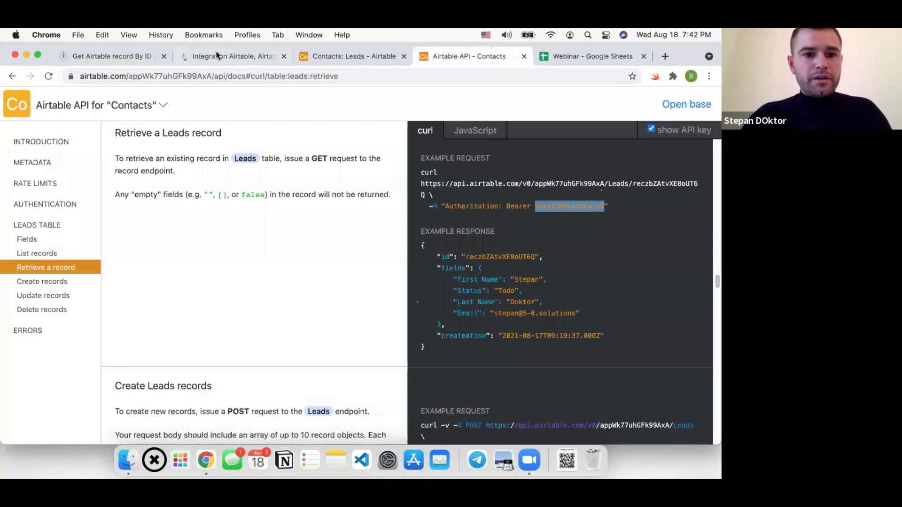
pyautogui.click(217, 52)
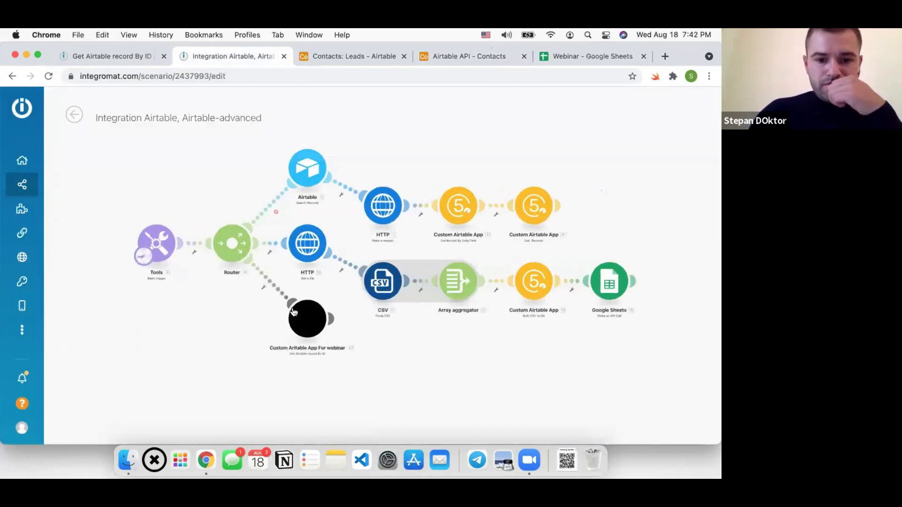
pyautogui.scroll(3, 297, 207)
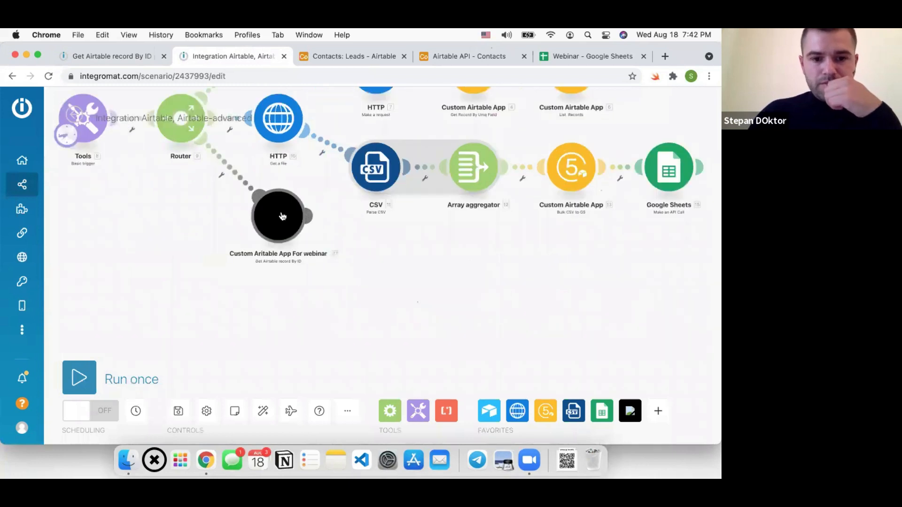
pyautogui.click(297, 208)
pyautogui.click(380, 230)
pyautogui.press('super+v')
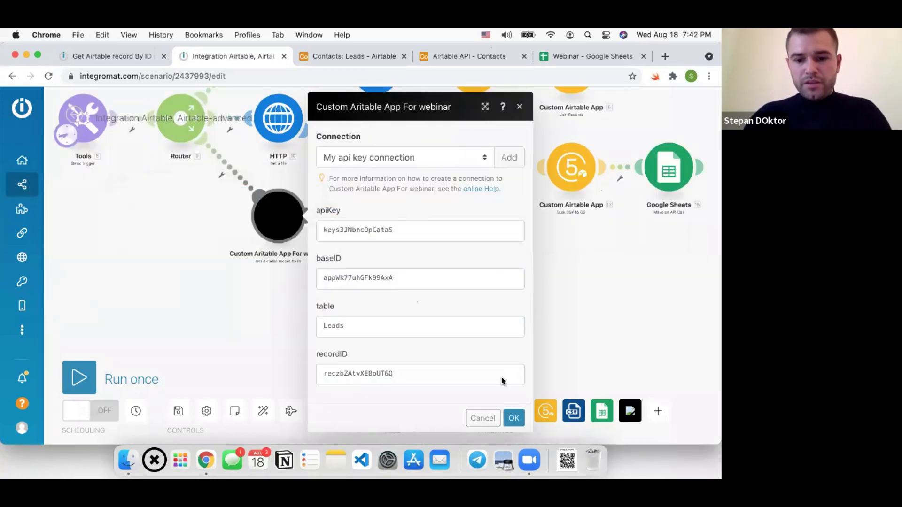
pyautogui.click(514, 417)
# Save the scenario, run the custom module alone, and expand result2's Leads record fields
pyautogui.click(178, 412)
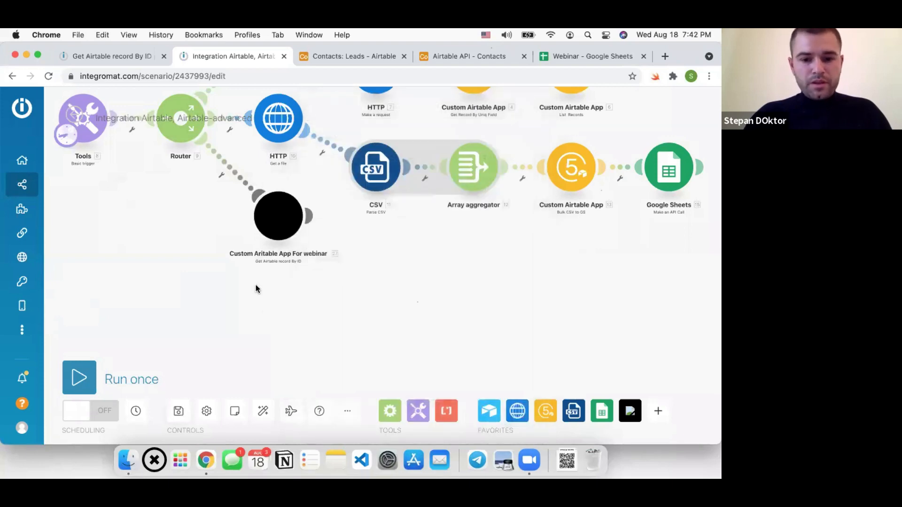
pyautogui.click(271, 245)
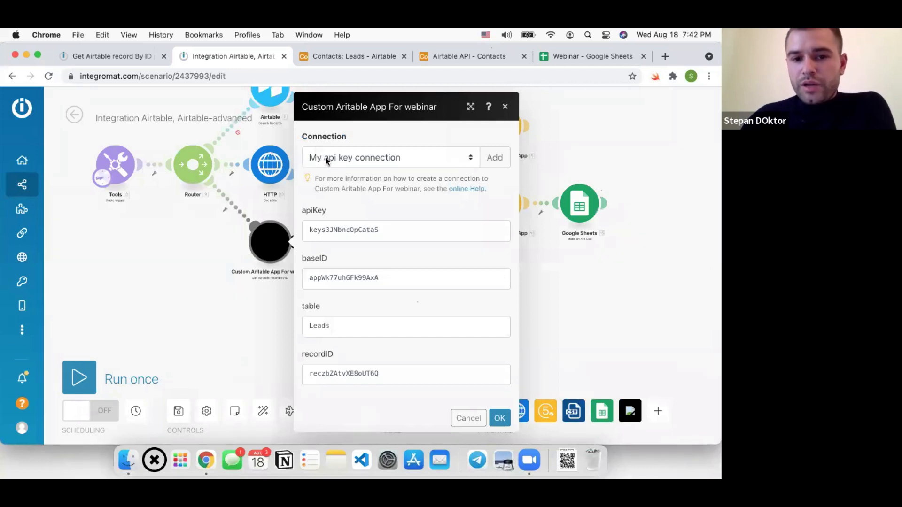
pyautogui.click(498, 419)
pyautogui.click(182, 412)
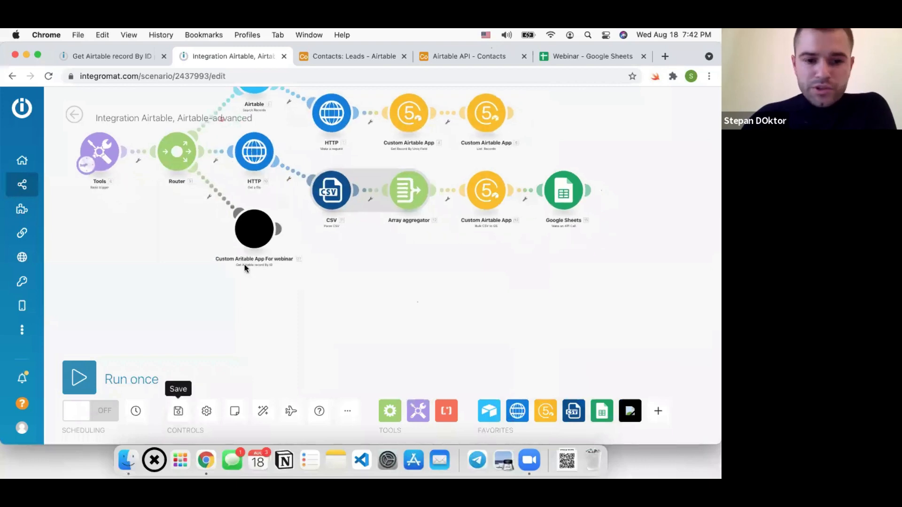
pyautogui.rightClick(249, 225)
pyautogui.click(284, 252)
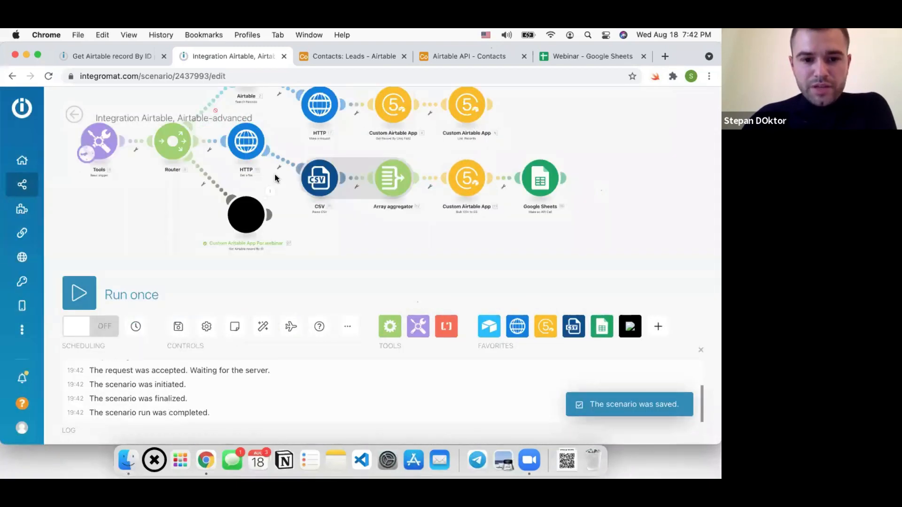
pyautogui.click(275, 179)
pyautogui.click(369, 267)
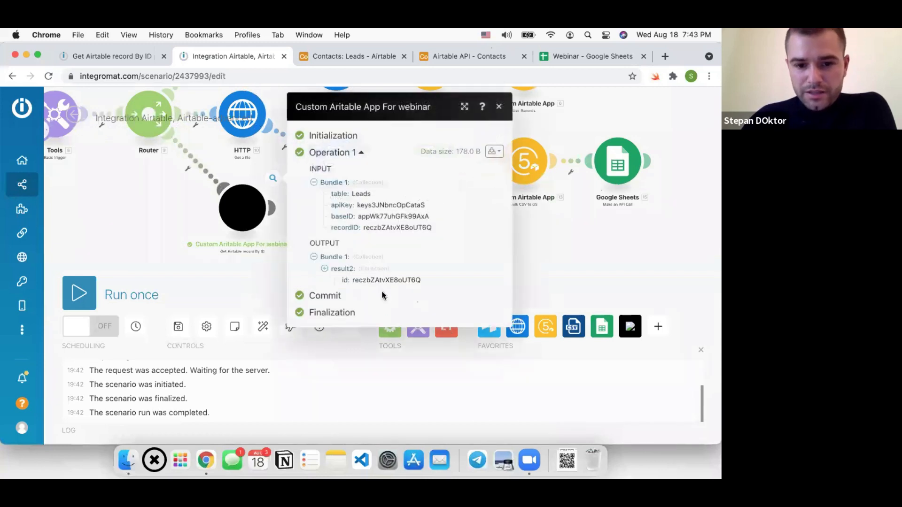
pyautogui.click(375, 292)
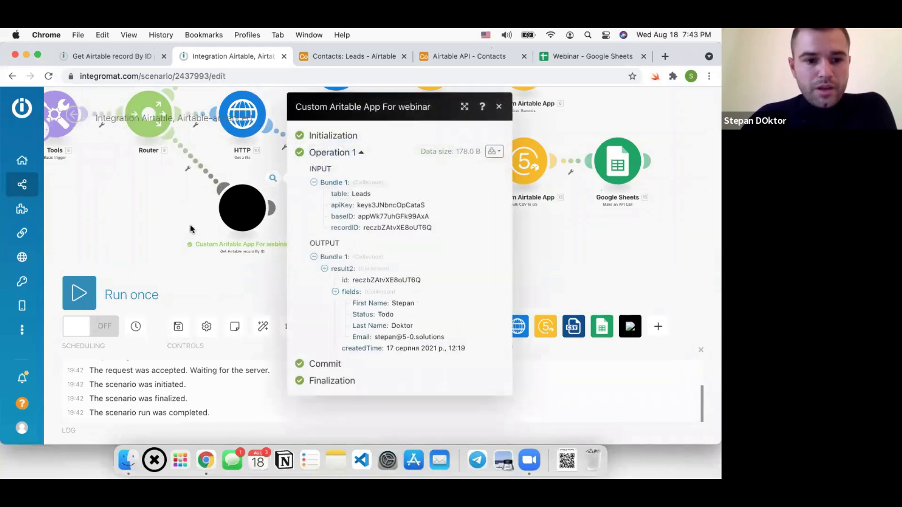
pyautogui.click(178, 326)
pyautogui.click(114, 57)
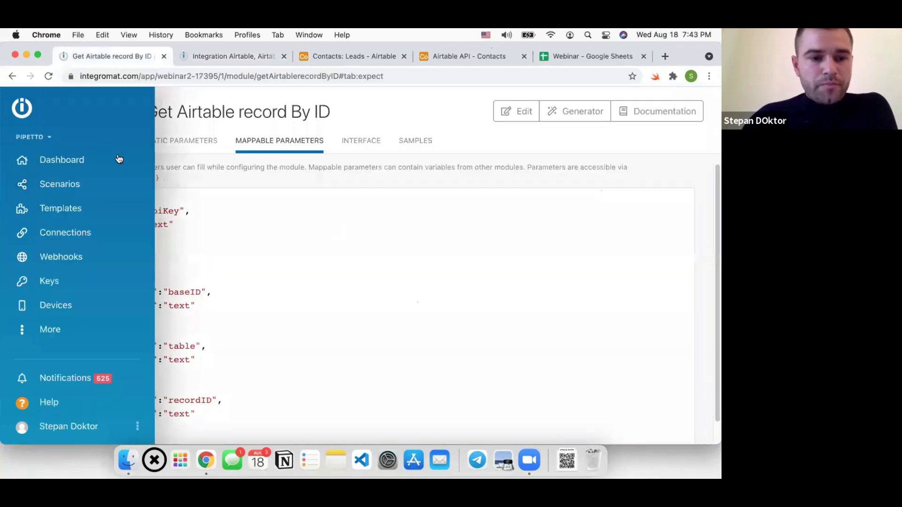
# Remove the api key connection from the action's communication, then reload the scenario page
pyautogui.click(93, 143)
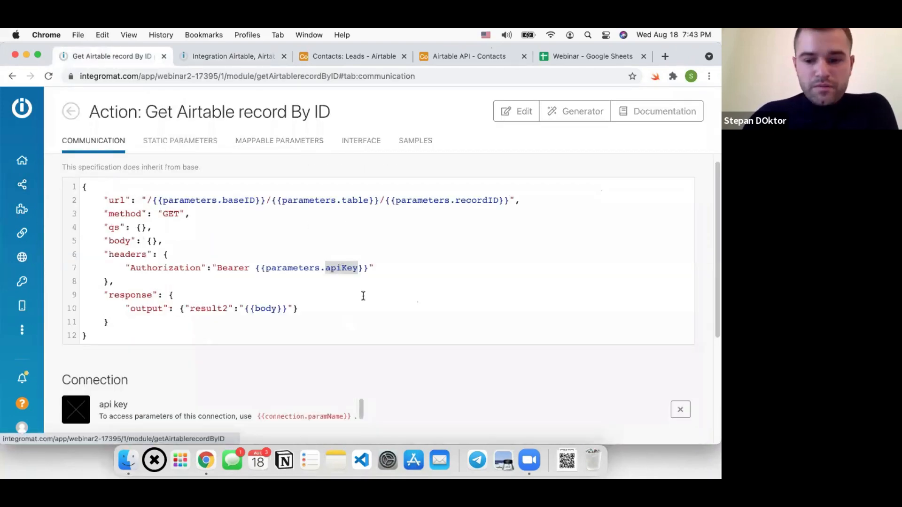
pyautogui.click(685, 412)
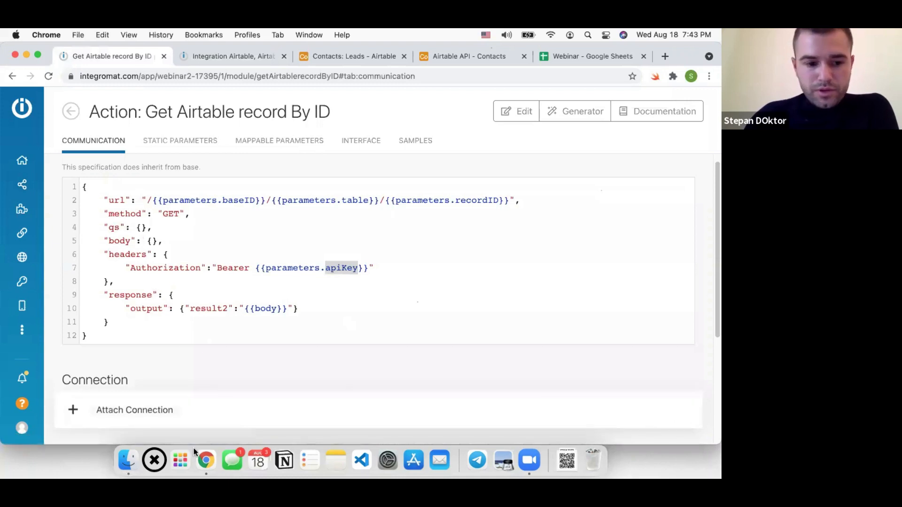
pyautogui.scroll(-4, 131, 395)
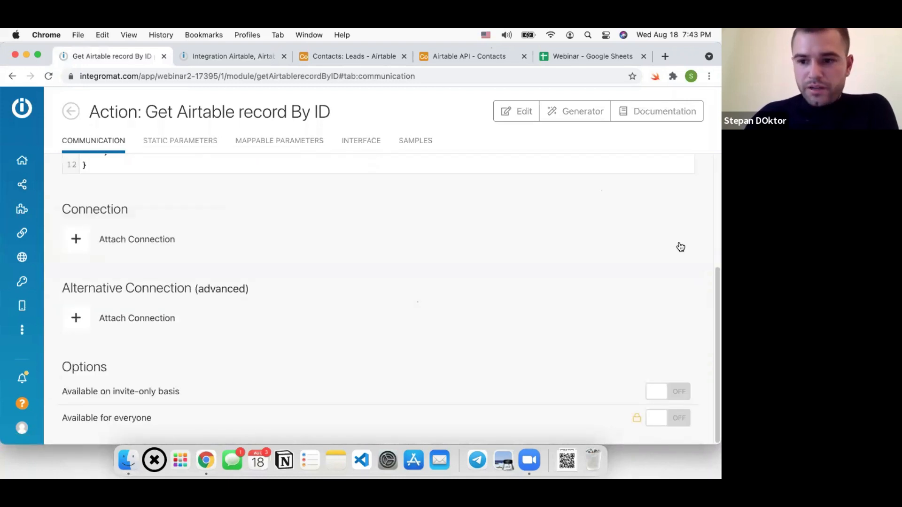
pyautogui.scroll(1, 211, 187)
pyautogui.click(219, 62)
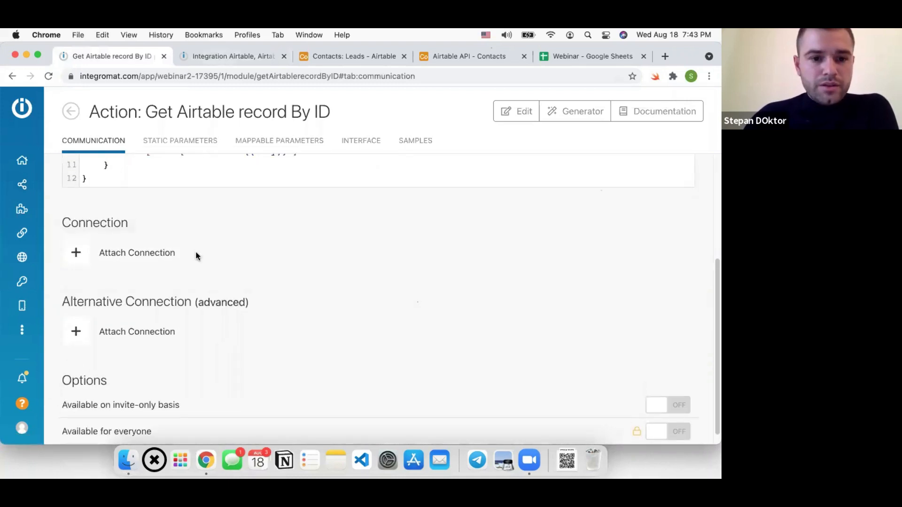
pyautogui.click(47, 76)
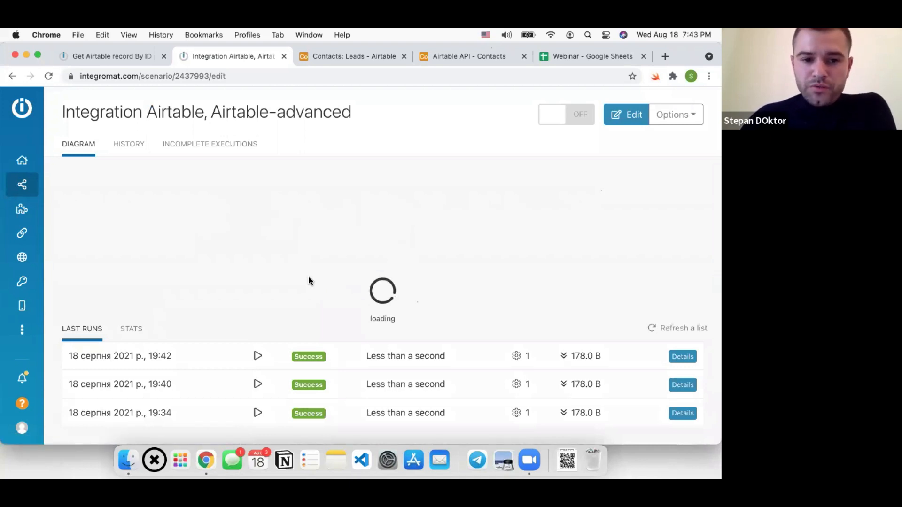
# Open the scenario editor and expand the custom module's result2 output from the latest run
pyautogui.click(282, 301)
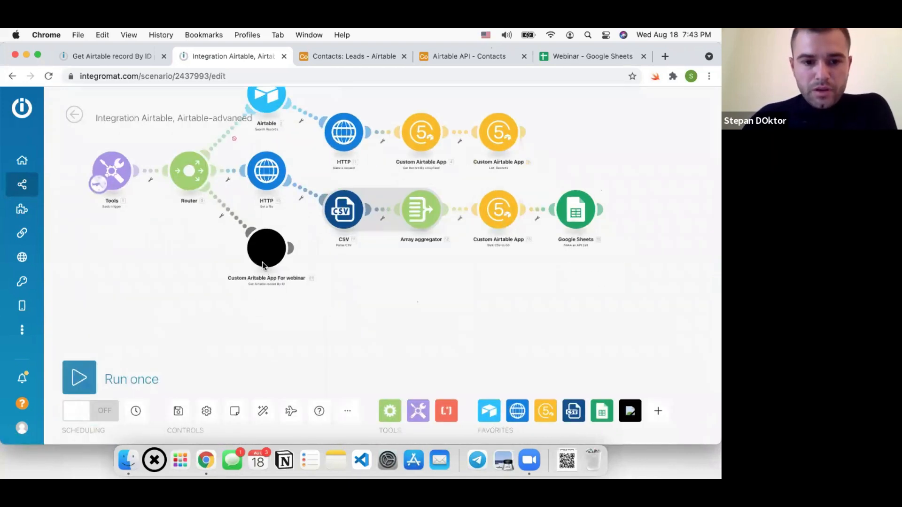
pyautogui.scroll(2, 262, 263)
pyautogui.click(264, 240)
pyautogui.click(501, 355)
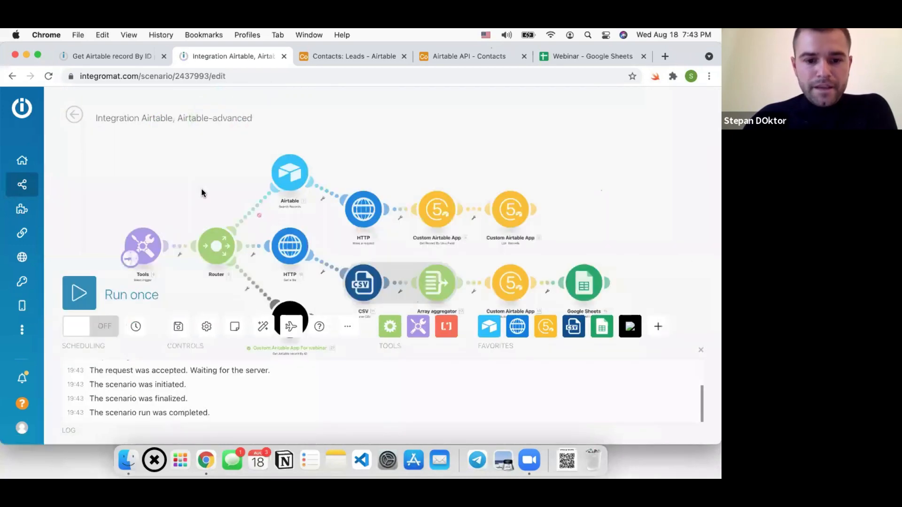
pyautogui.scroll(2, 214, 193)
pyautogui.click(284, 192)
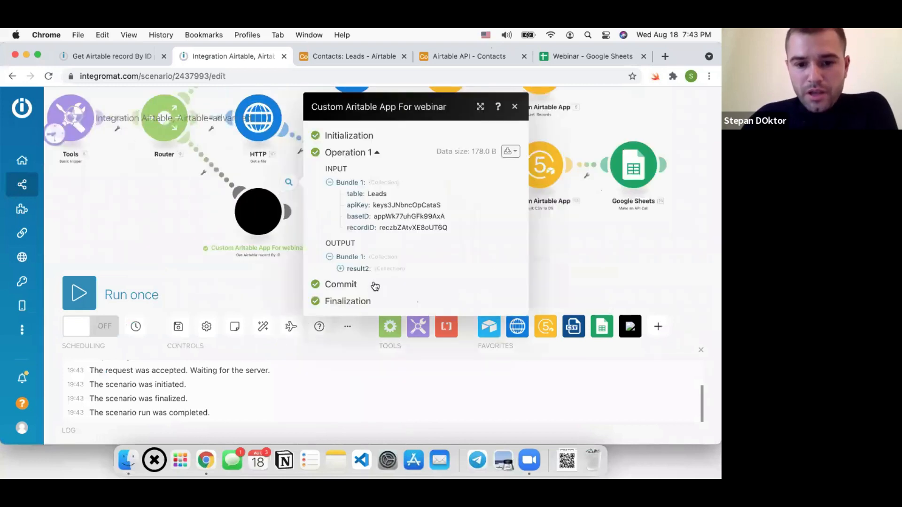
pyautogui.click(375, 271)
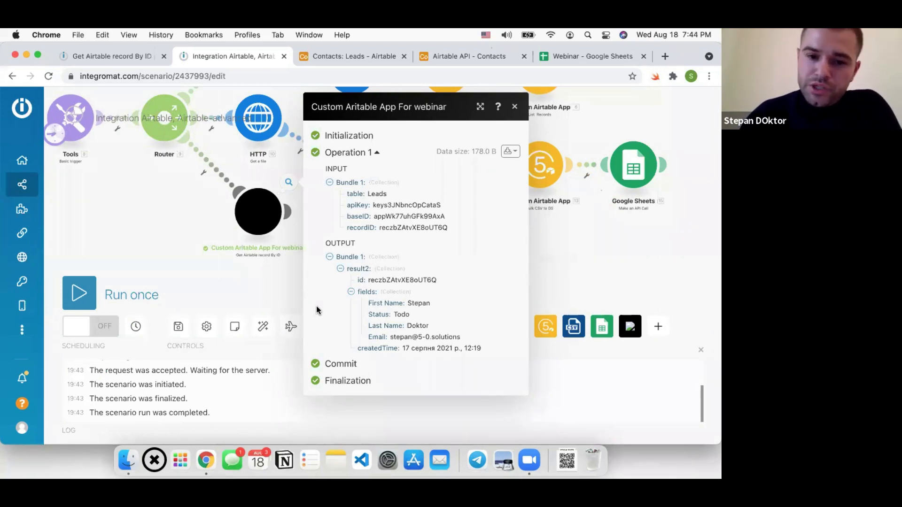
# Close the output panel and auto-align the scenario modules into neat rows
pyautogui.click(160, 220)
pyautogui.scroll(-3, 278, 241)
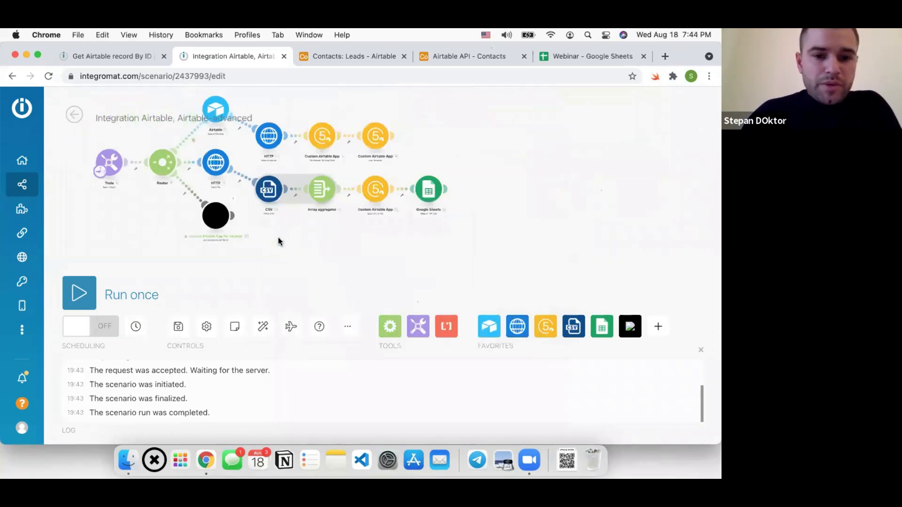
pyautogui.click(263, 327)
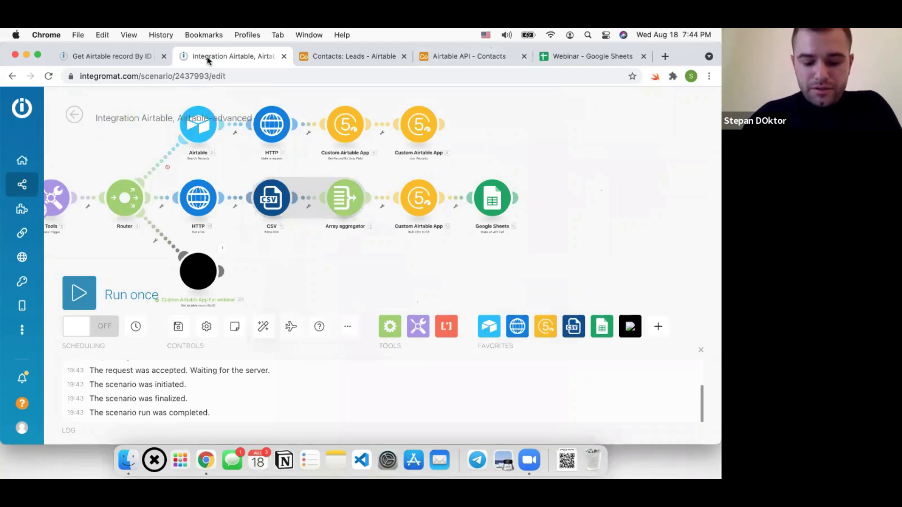
pyautogui.hotkey('ctrl', 'Right')
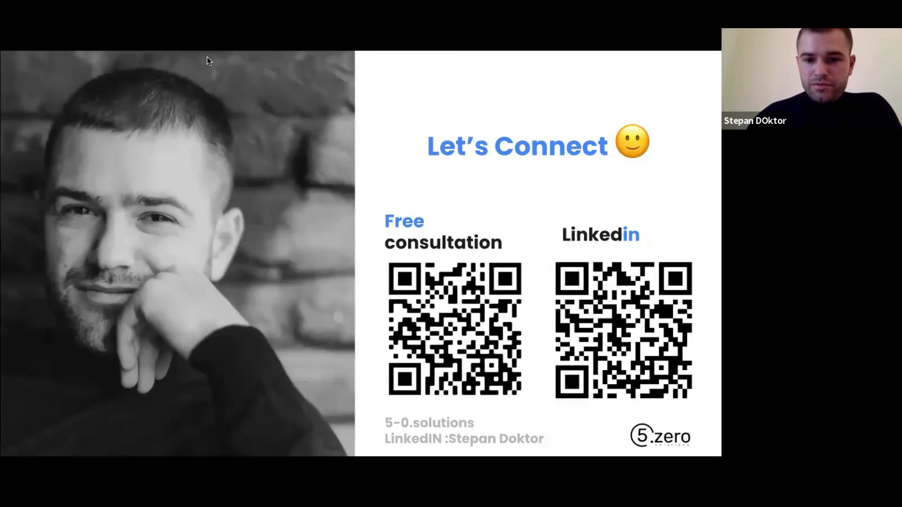
# Page through the closing presentation slides, then return to the Integromat scenario
pyautogui.click(229, 182)
pyautogui.click(236, 184)
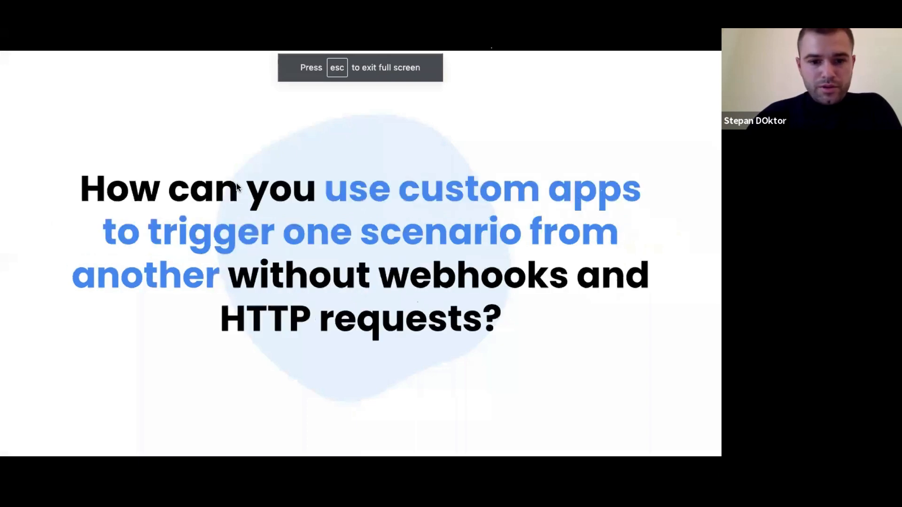
pyautogui.press('Right')
pyautogui.press('Left')
pyautogui.press('Left')
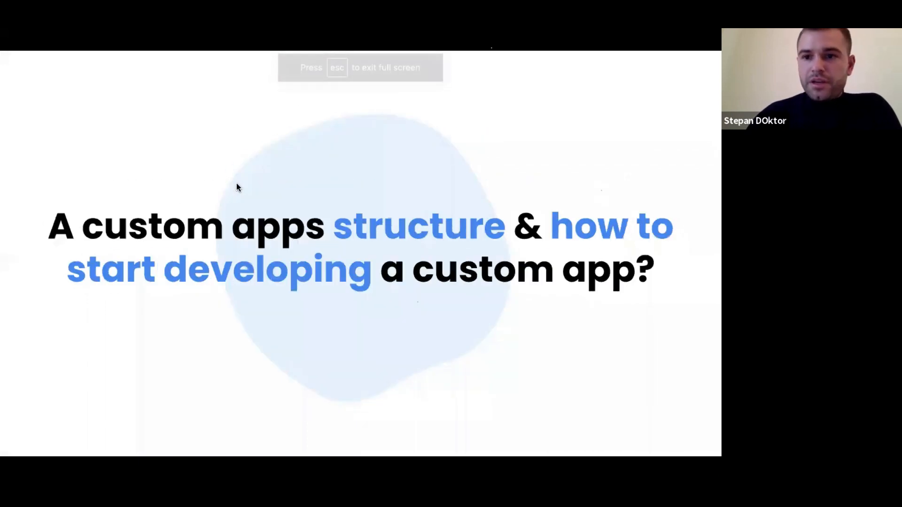
pyautogui.hotkey('ctrl', 'Left')
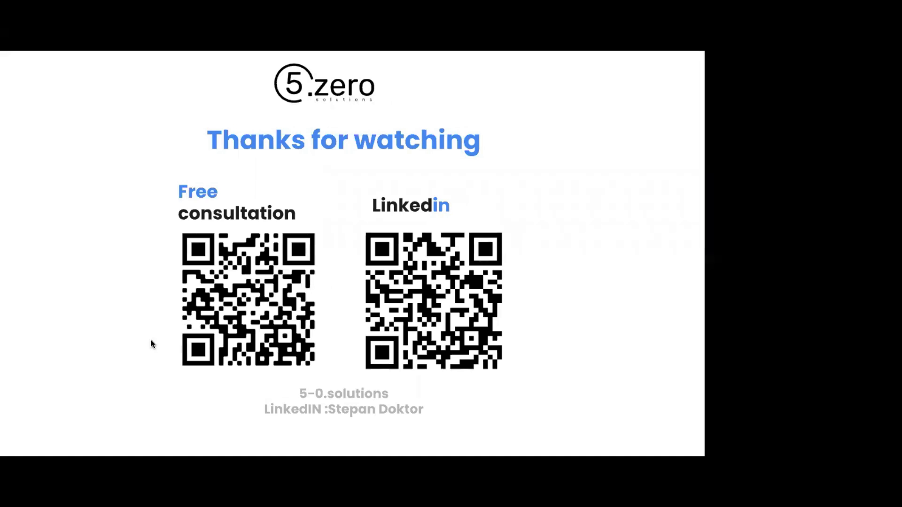
pyautogui.hotkey('ctrl', 'Left')
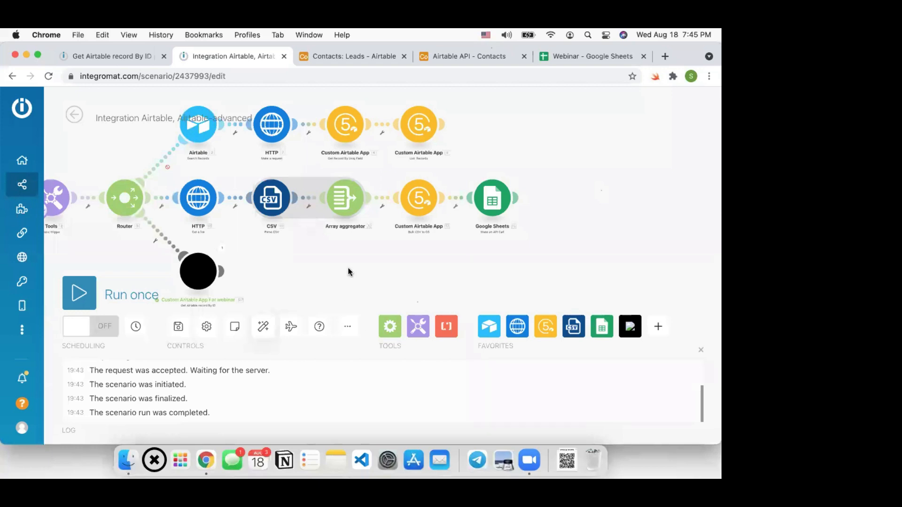
pyautogui.click(261, 327)
pyautogui.moveTo(170, 274); pyautogui.dragTo(186, 250)
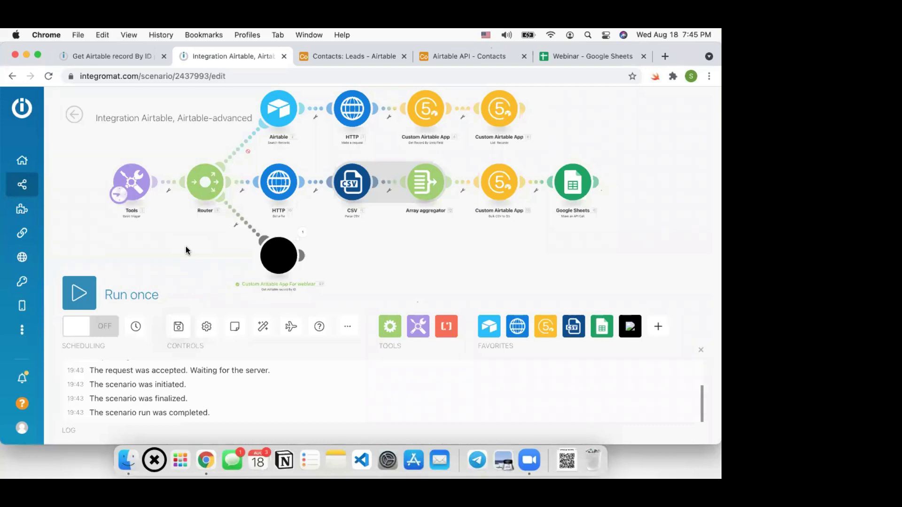
# Try adding an API key connection in the List Records module, then cancel without changes
pyautogui.click(494, 108)
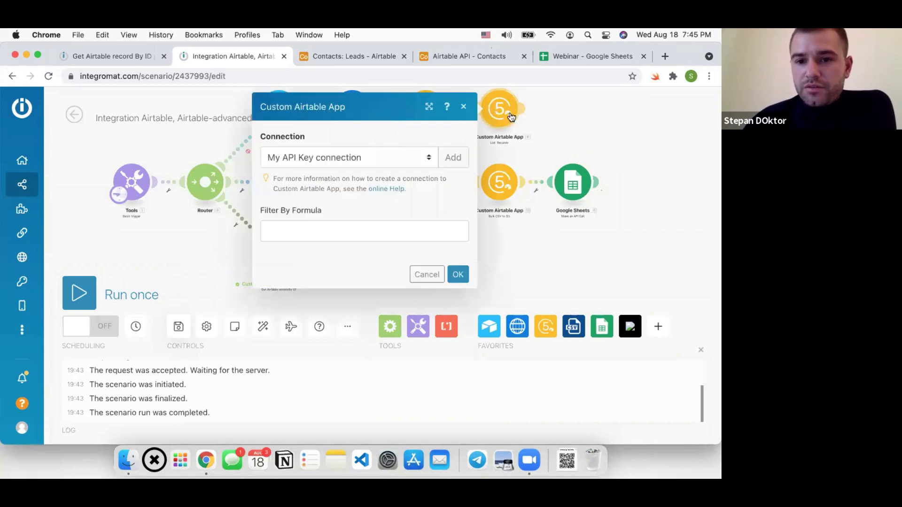
pyautogui.click(454, 155)
pyautogui.click(508, 210)
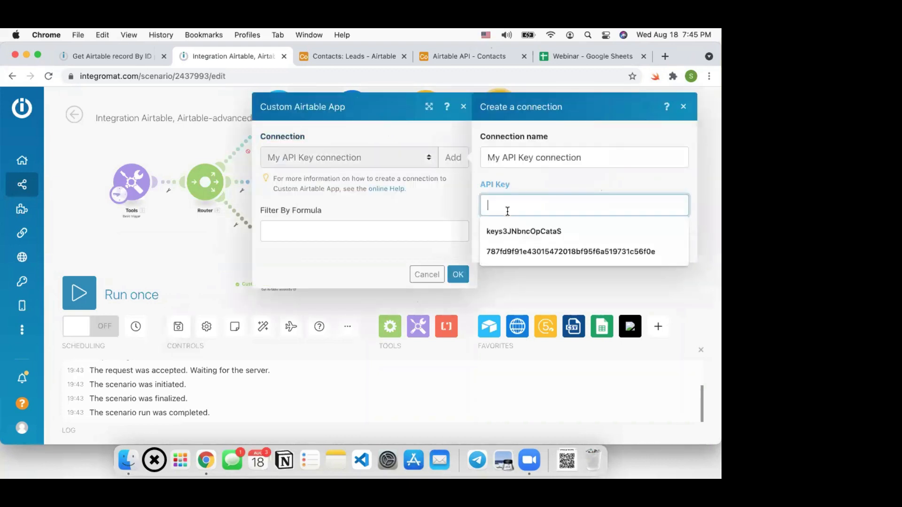
pyautogui.click(516, 182)
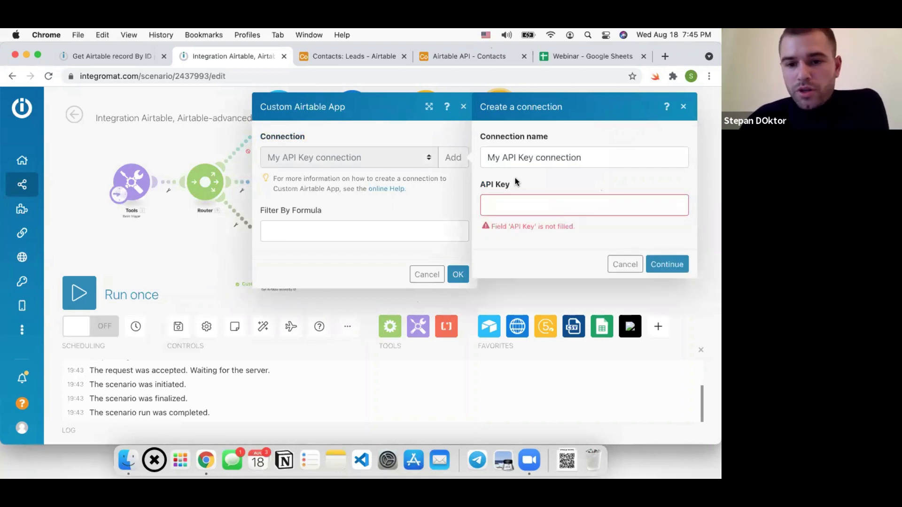
pyautogui.click(523, 205)
pyautogui.press('Down')
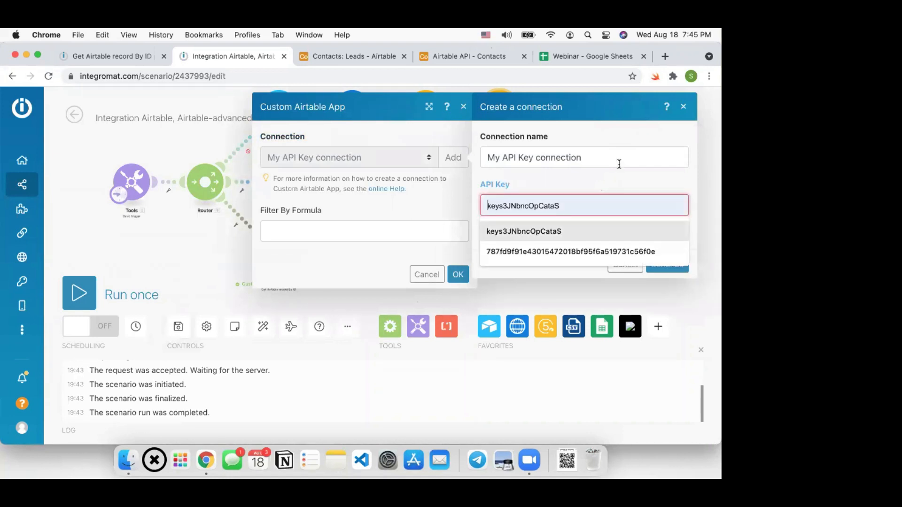
pyautogui.click(625, 266)
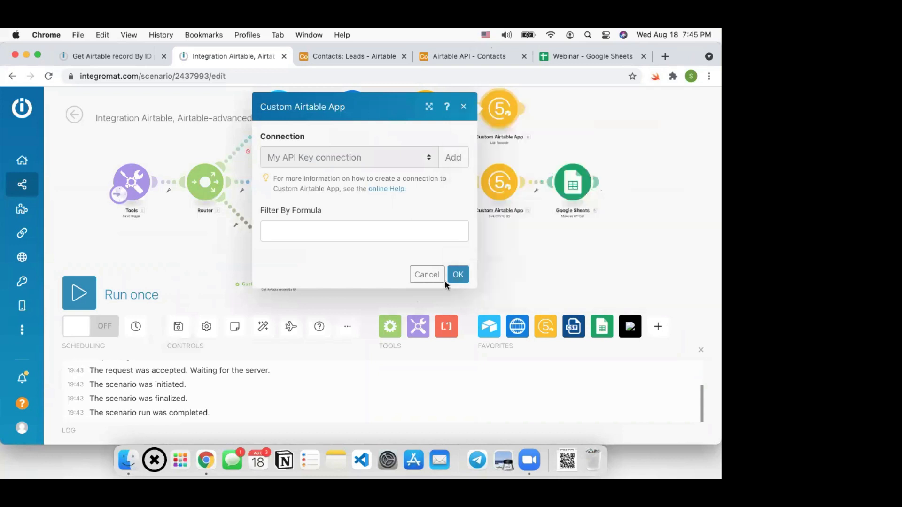
pyautogui.click(427, 274)
# Bring the black custom Airtable module into view and open its settings
pyautogui.moveTo(302, 260); pyautogui.dragTo(340, 215)
pyautogui.scroll(3, 339, 214)
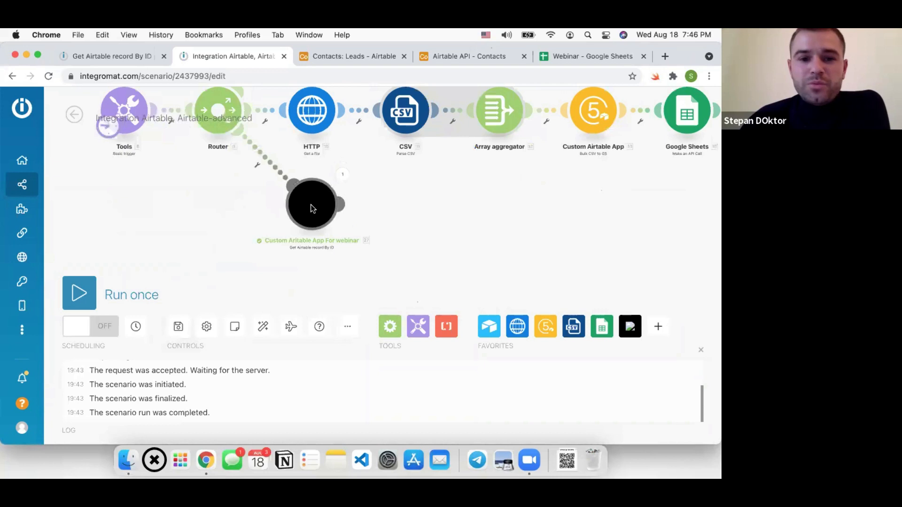
pyautogui.click(311, 205)
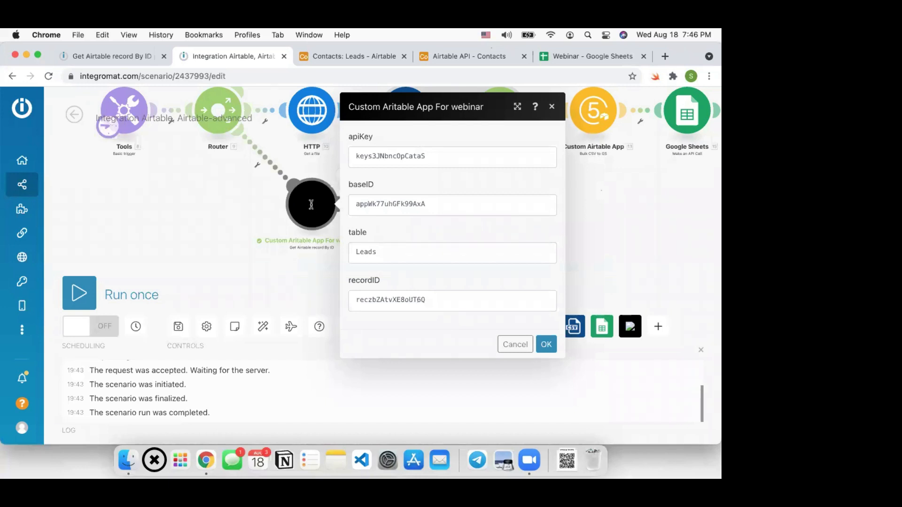
pyautogui.click(437, 160)
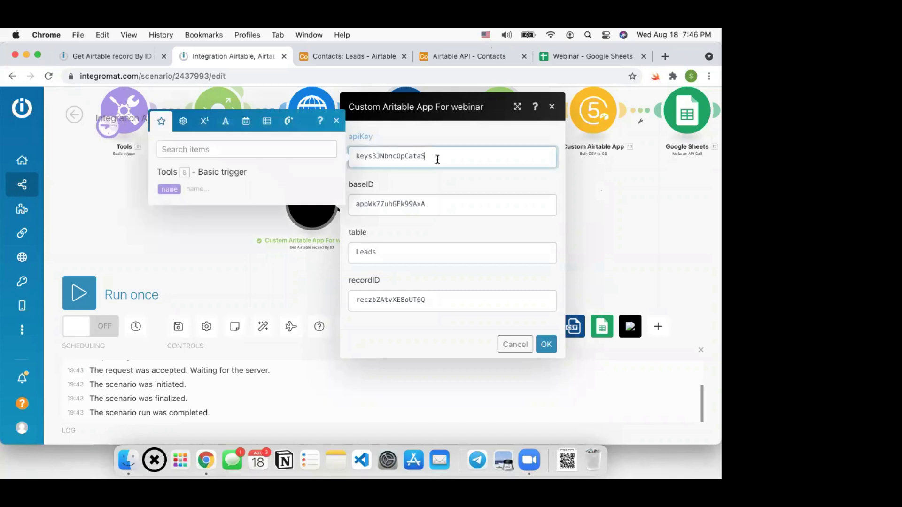
pyautogui.doubleClick(438, 160)
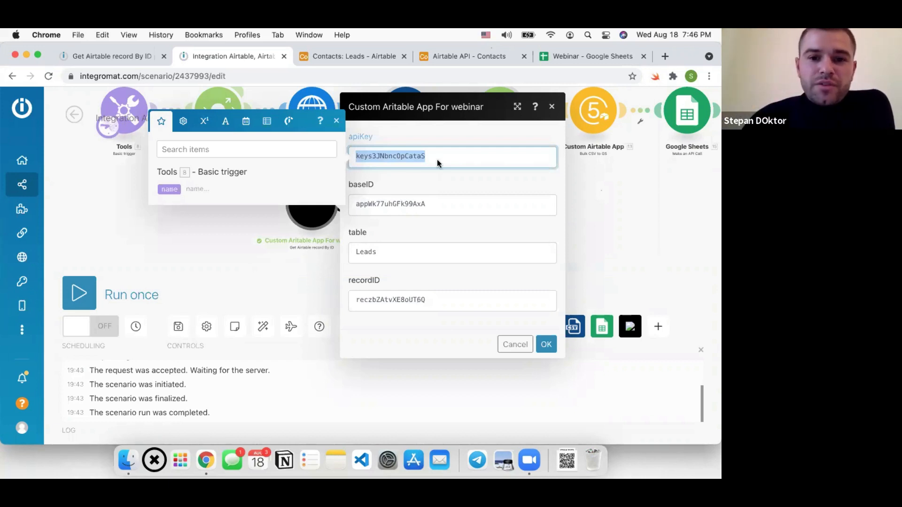
pyautogui.click(618, 215)
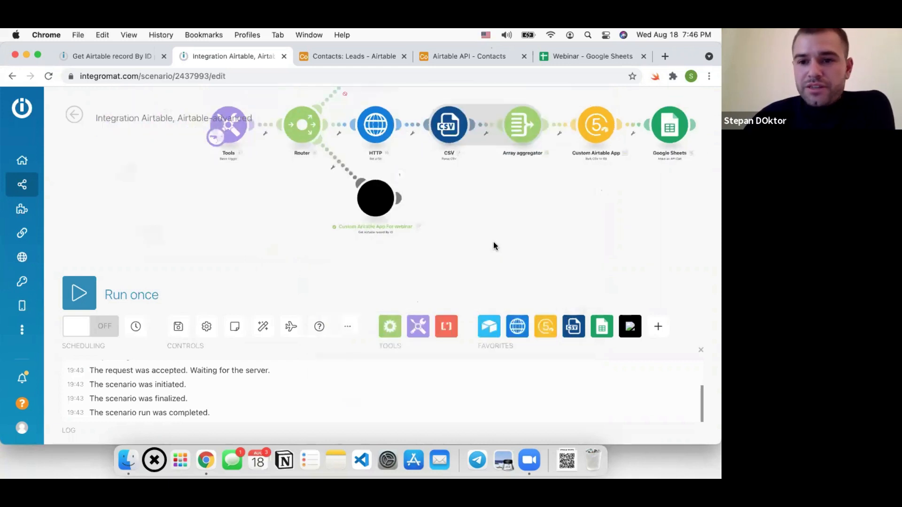
pyautogui.click(470, 131)
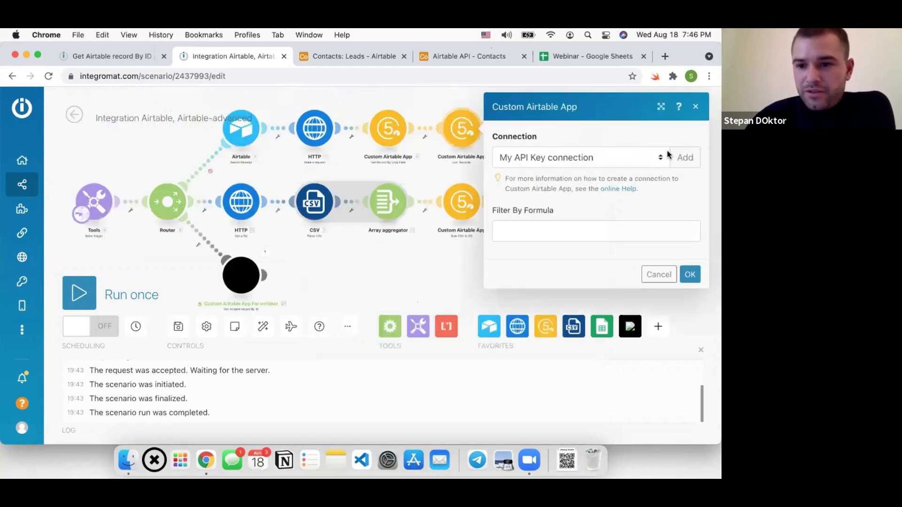
pyautogui.click(691, 158)
pyautogui.click(645, 275)
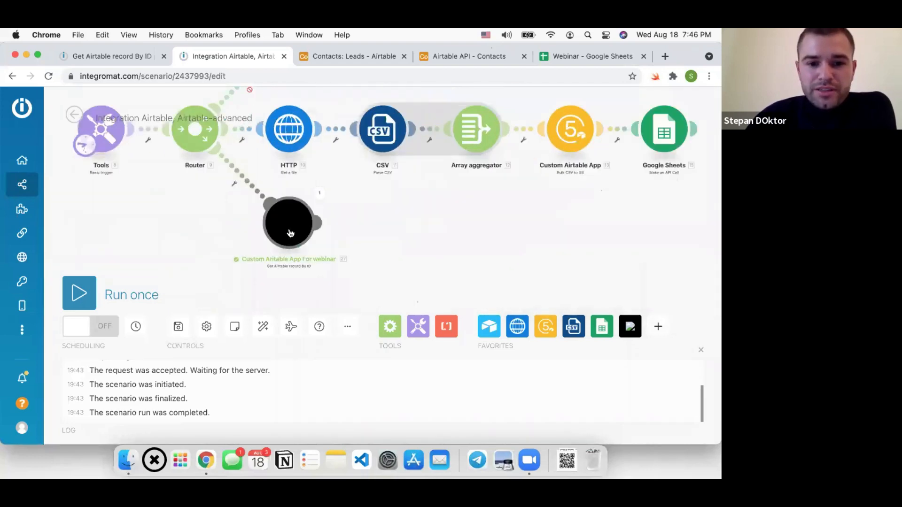
pyautogui.click(290, 234)
pyautogui.doubleClick(386, 156)
pyautogui.click(435, 262)
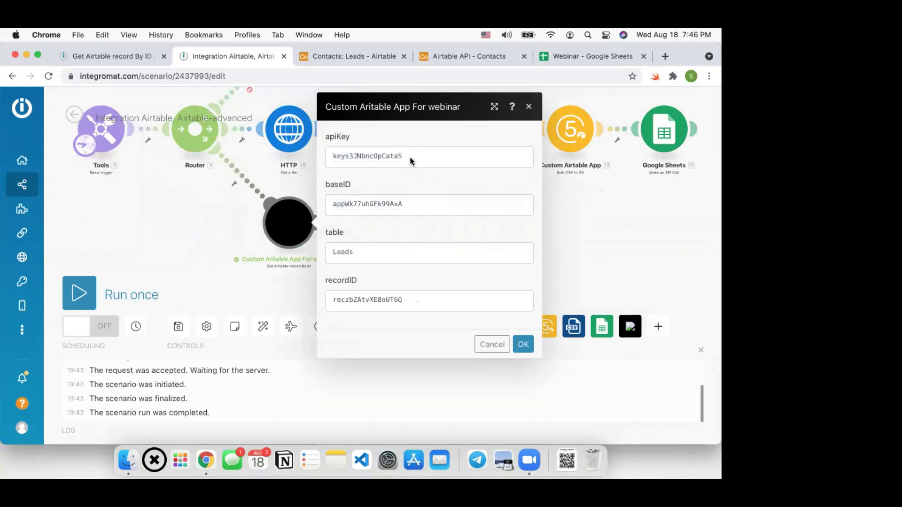
pyautogui.click(451, 256)
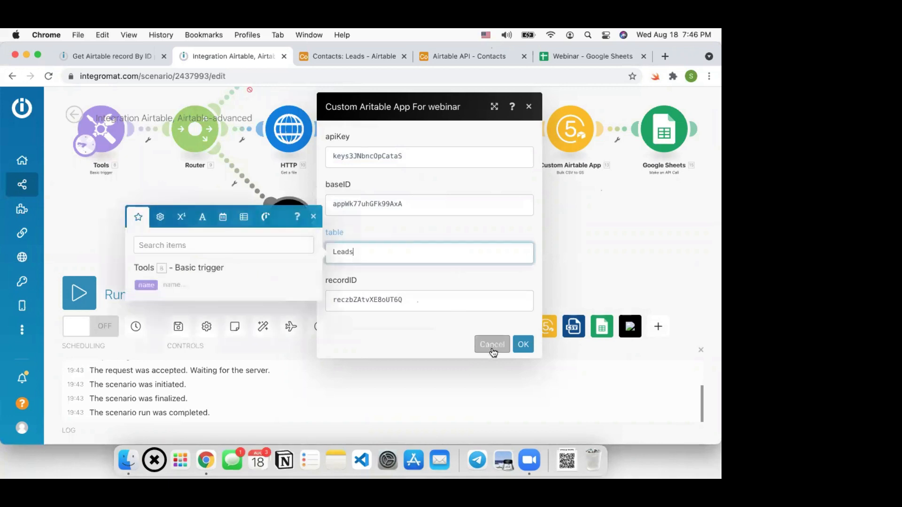
pyautogui.click(492, 344)
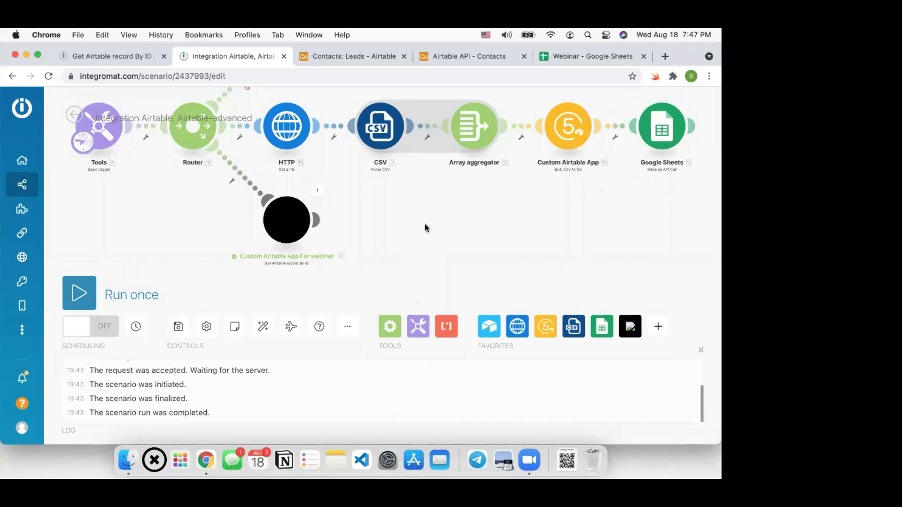
pyautogui.scroll(-3, 430, 193)
pyautogui.moveTo(435, 227); pyautogui.dragTo(429, 236)
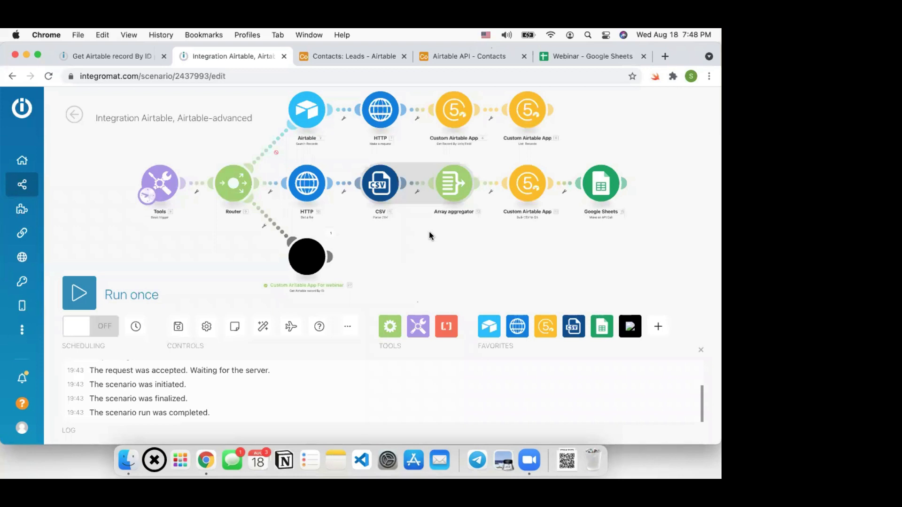
pyautogui.moveTo(225, 253); pyautogui.dragTo(218, 252)
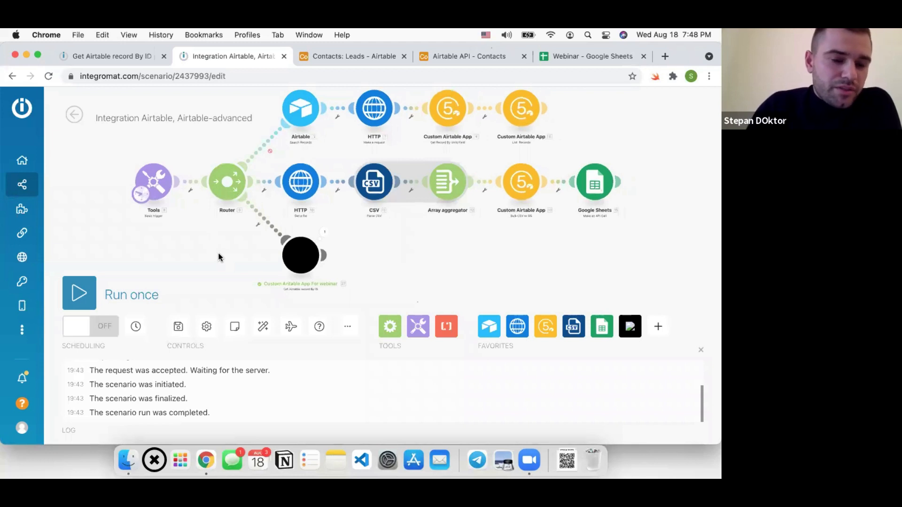
pyautogui.click(203, 331)
pyautogui.scroll(-2, 261, 206)
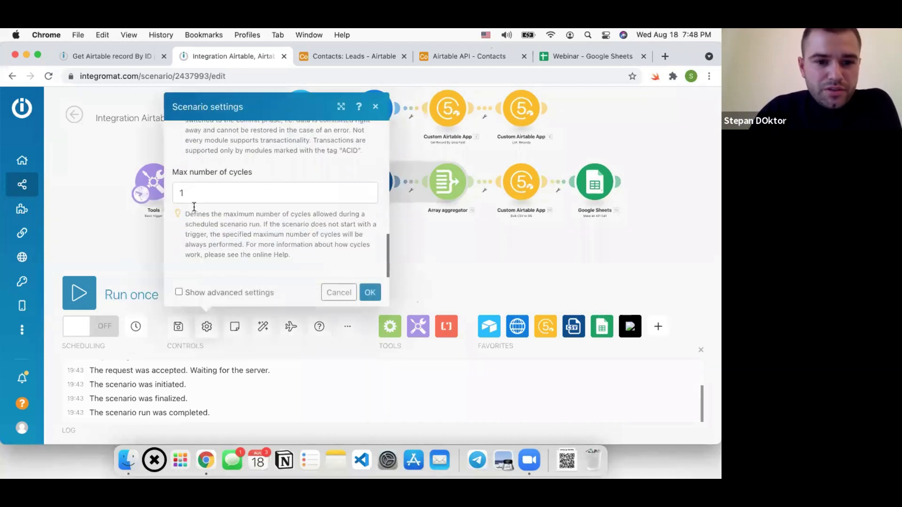
pyautogui.click(179, 292)
pyautogui.scroll(-3, 249, 203)
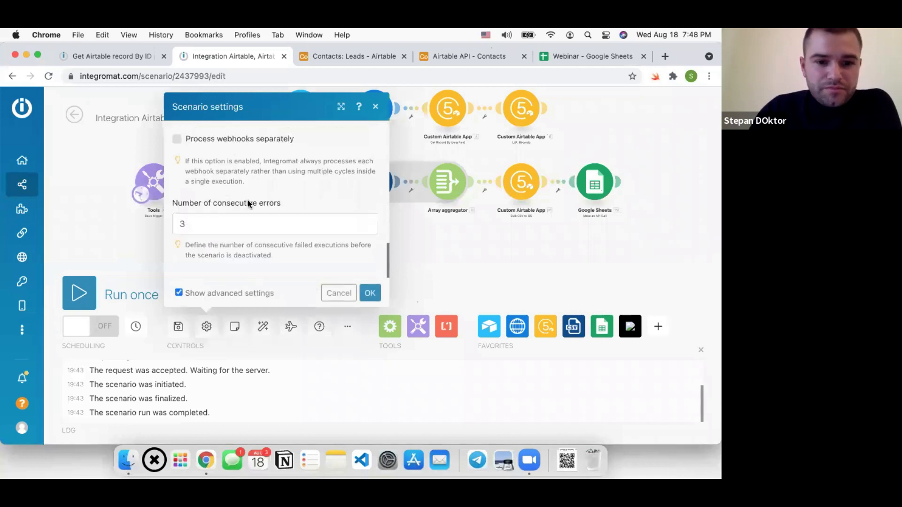
pyautogui.scroll(3, 254, 204)
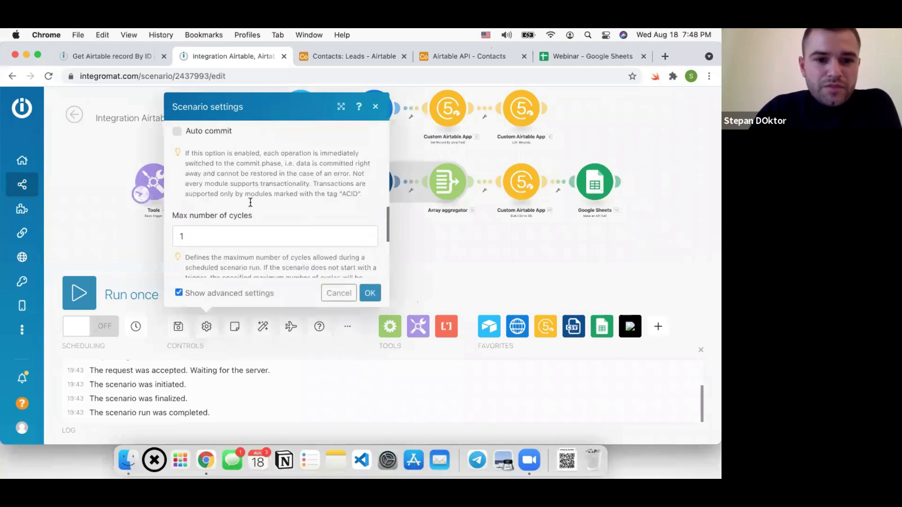
pyautogui.click(338, 294)
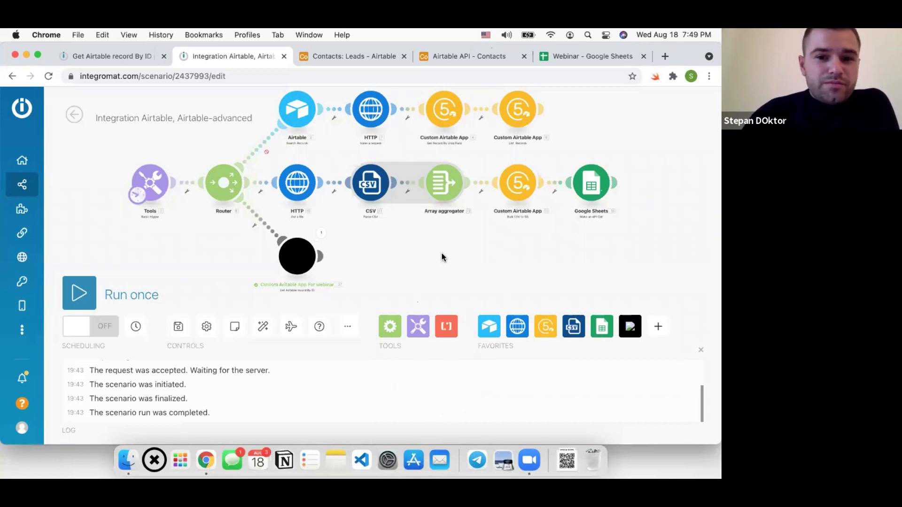
# Switch to the Get Airtable record By ID action page showing its communication code
pyautogui.click(121, 56)
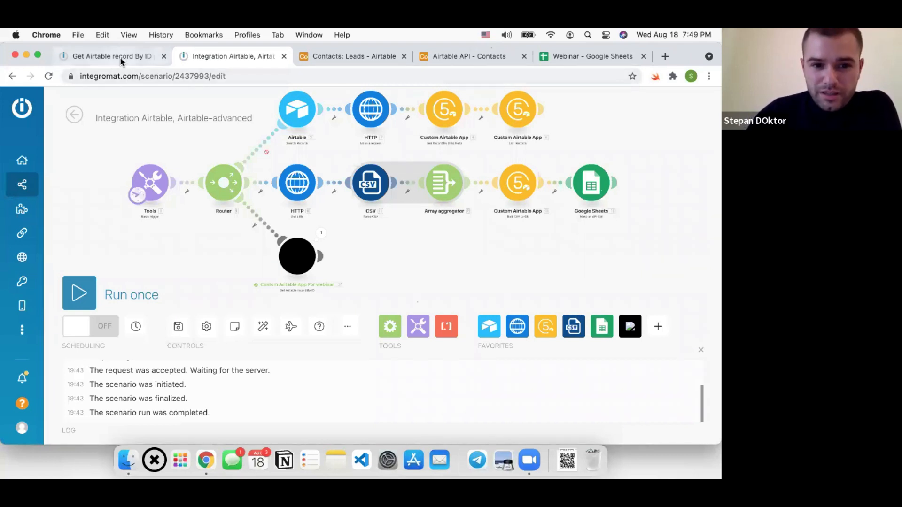
pyautogui.scroll(4, 198, 187)
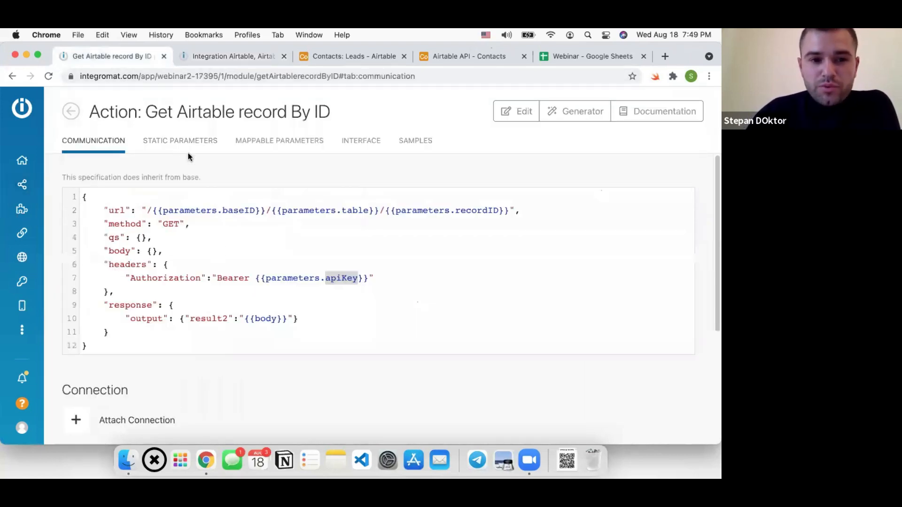
# Review the 12-line code block, then go back to the Integration Airtable, Airtable-advanced scenario editor
pyautogui.moveTo(110, 345); pyautogui.dragTo(79, 175)
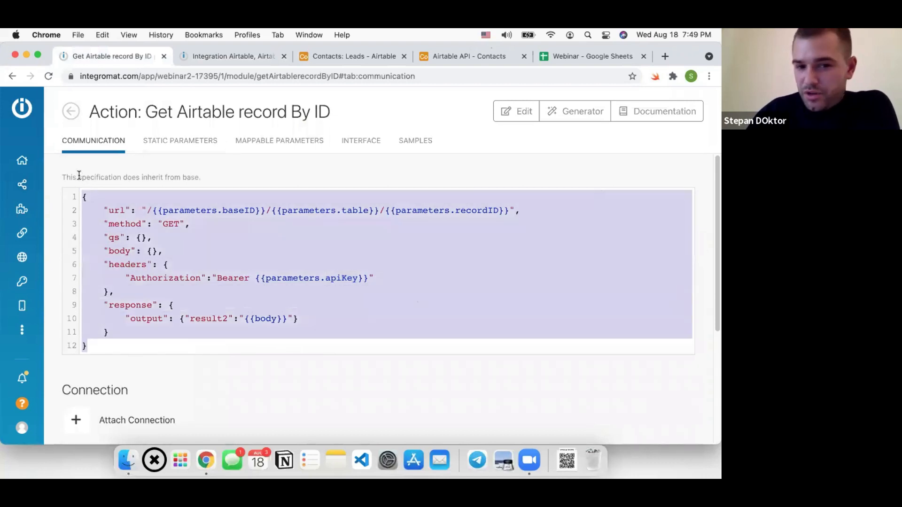
pyautogui.click(229, 294)
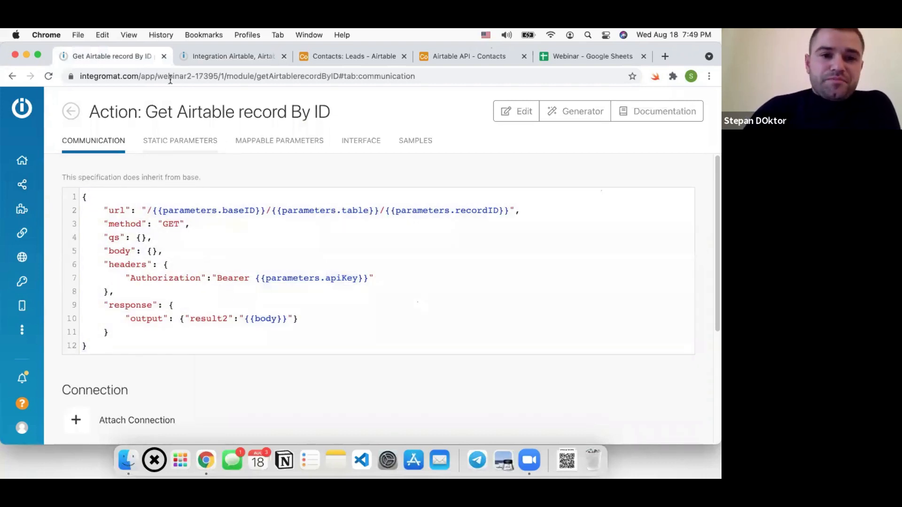
pyautogui.click(183, 56)
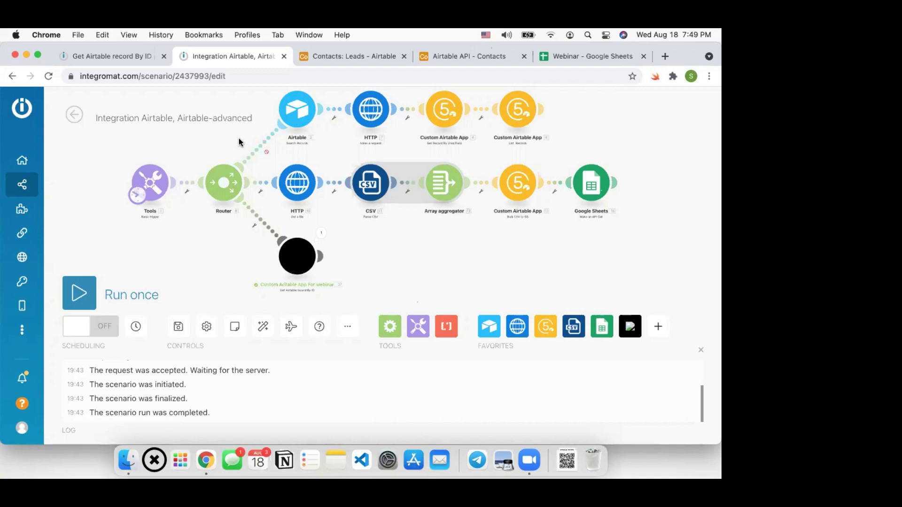
# Save the Integration Airtable scenario and go back to the Get Airtable record By ID communication spec
pyautogui.moveTo(372, 269); pyautogui.dragTo(365, 258)
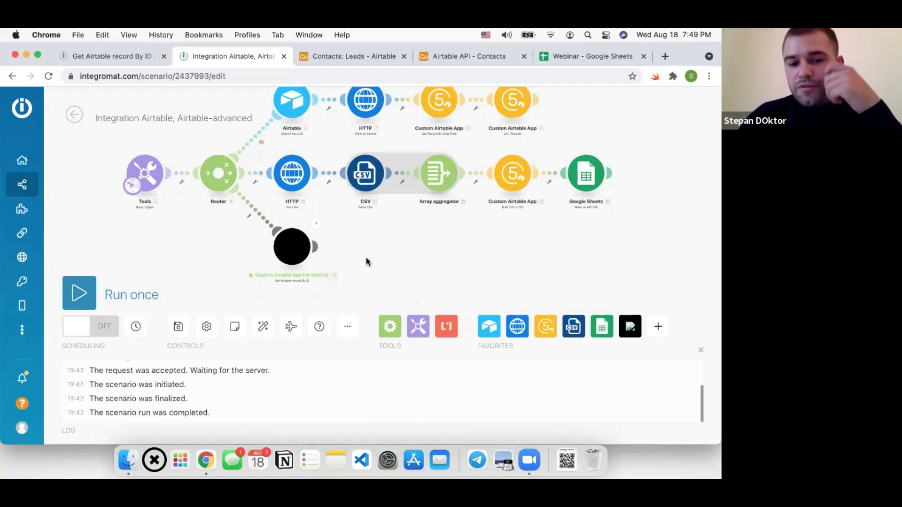
pyautogui.click(179, 328)
pyautogui.scroll(-2, 407, 258)
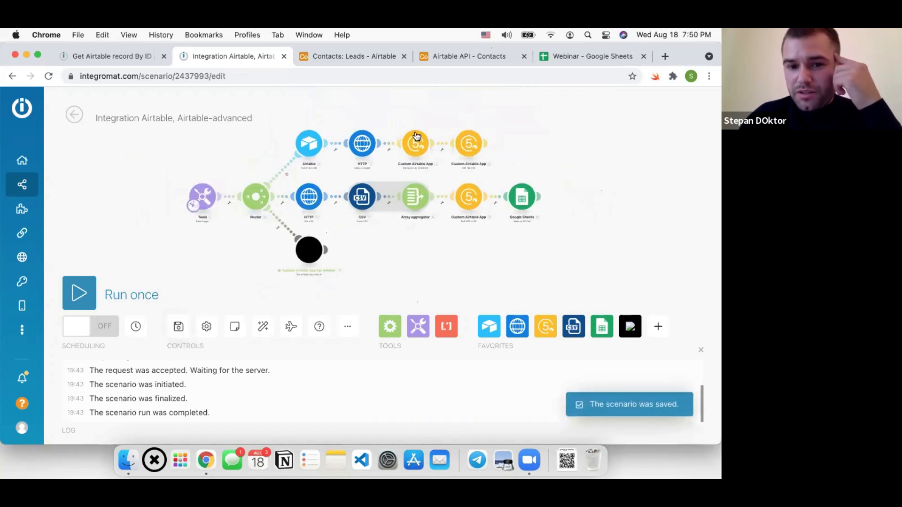
pyautogui.scroll(1, 415, 141)
pyautogui.scroll(1, 414, 150)
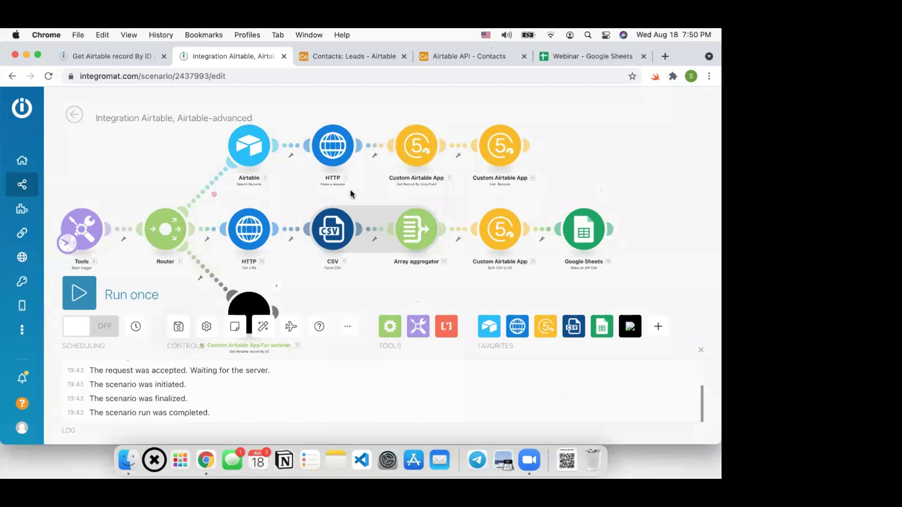
pyautogui.scroll(-1, 349, 188)
pyautogui.scroll(-1, 349, 188)
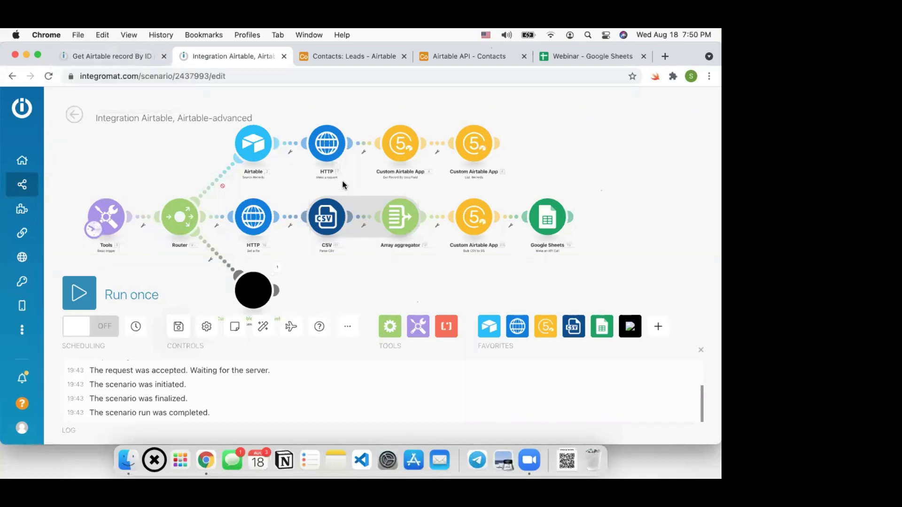
pyautogui.moveTo(352, 191); pyautogui.dragTo(342, 185)
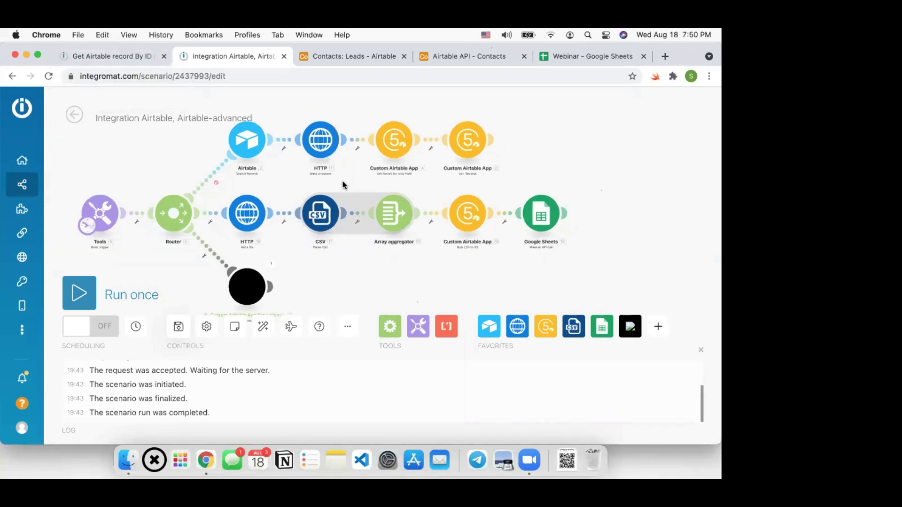
pyautogui.click(121, 57)
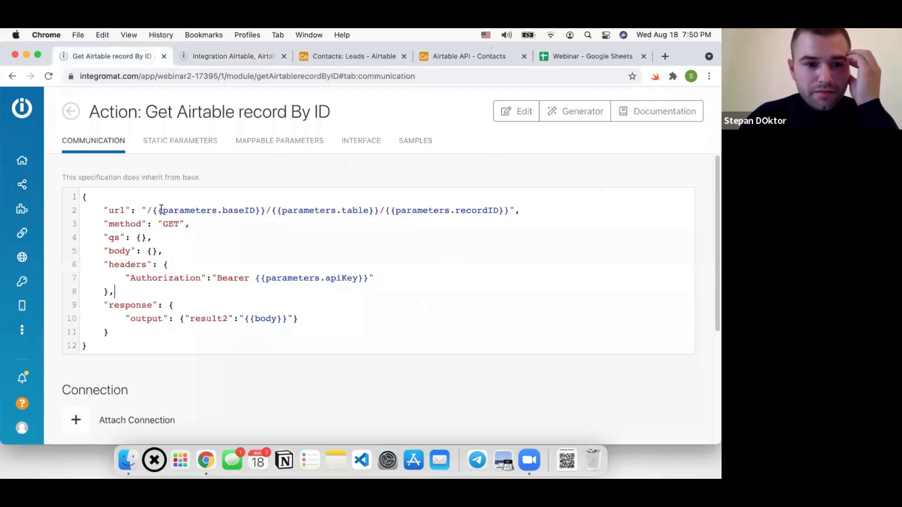
# Remove {{parameters.recordID}} from the url and save the communication spec
pyautogui.moveTo(146, 210); pyautogui.dragTo(531, 222)
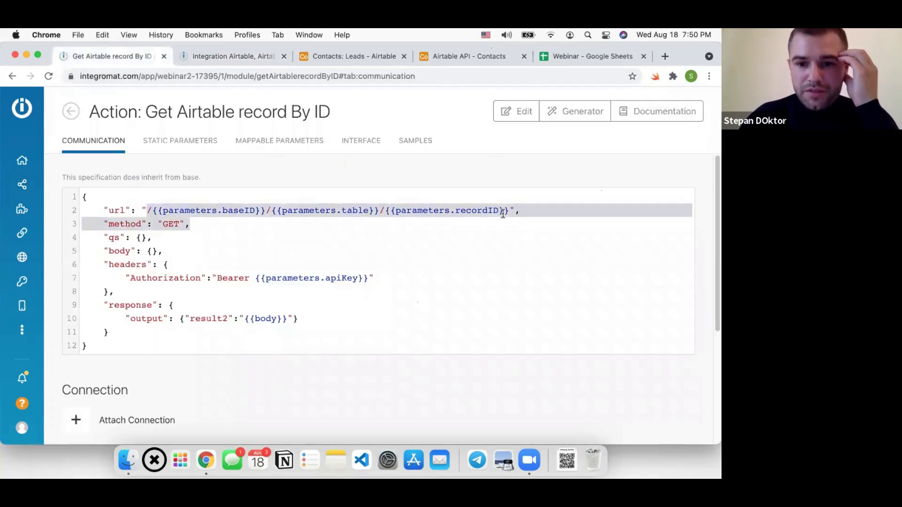
pyautogui.click(510, 210)
pyautogui.keyDown('shift'); pyautogui.click(387, 210); pyautogui.keyUp('shift')
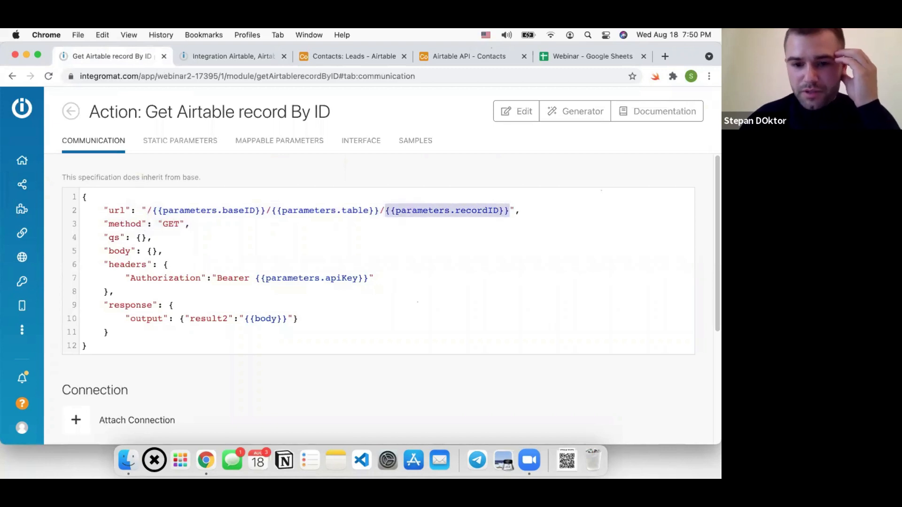
pyautogui.press('BackSpace')
pyautogui.press('super+s')
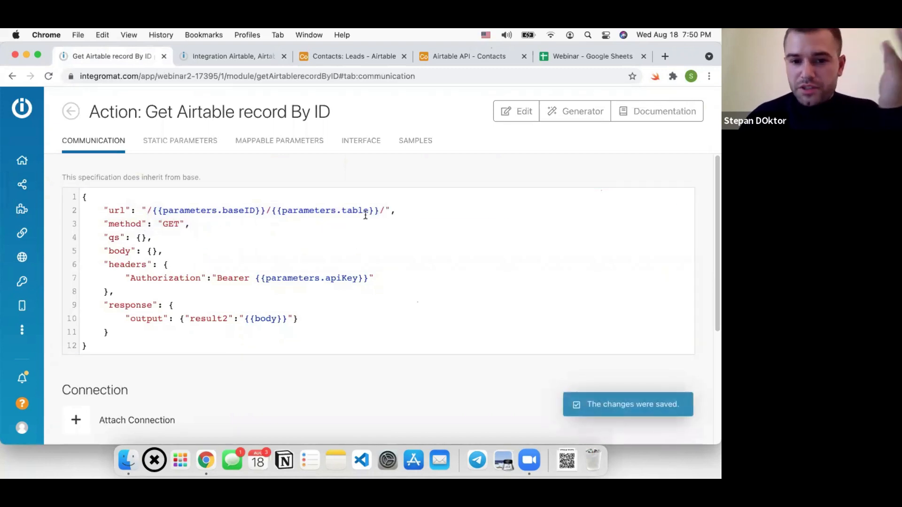
pyautogui.click(220, 56)
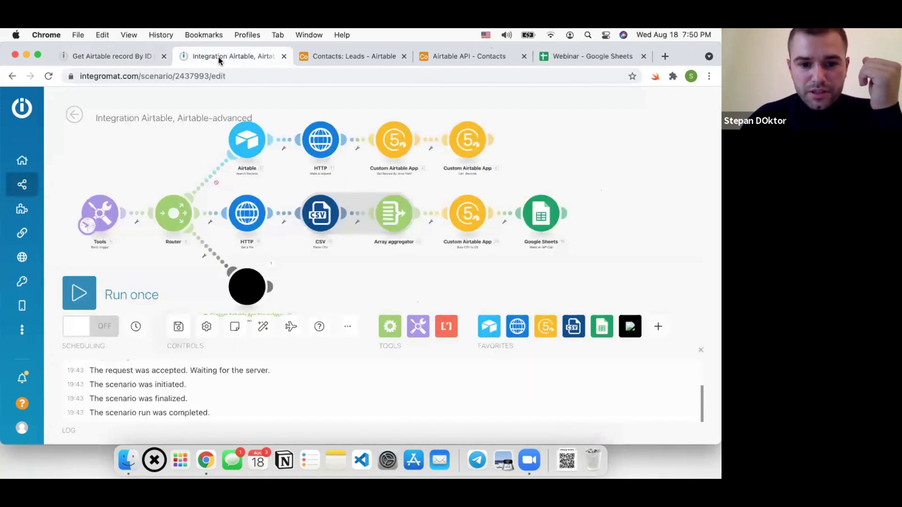
pyautogui.click(128, 58)
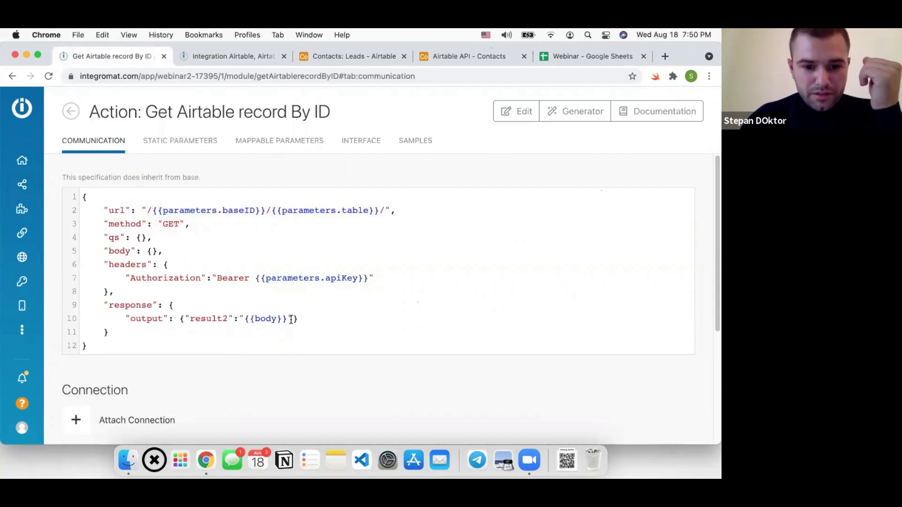
# Replace the result2-wrapped output with plain "{{body}}" and save
pyautogui.moveTo(292, 319); pyautogui.dragTo(183, 320)
pyautogui.press('BackSpace')
pyautogui.write('"":"')
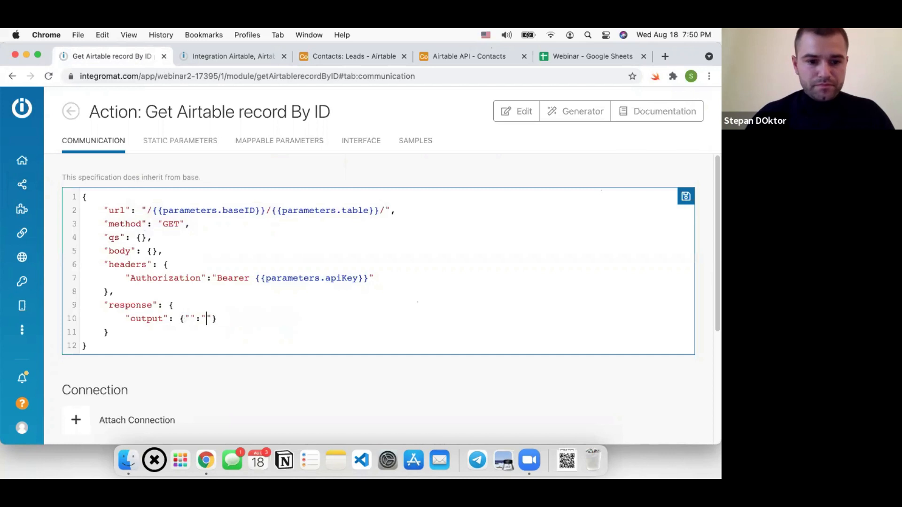
pyautogui.moveTo(178, 319); pyautogui.dragTo(241, 319)
pyautogui.press('BackSpace')
pyautogui.write('"{')
pyautogui.press('BackSpace')
pyautogui.press('BackSpace')
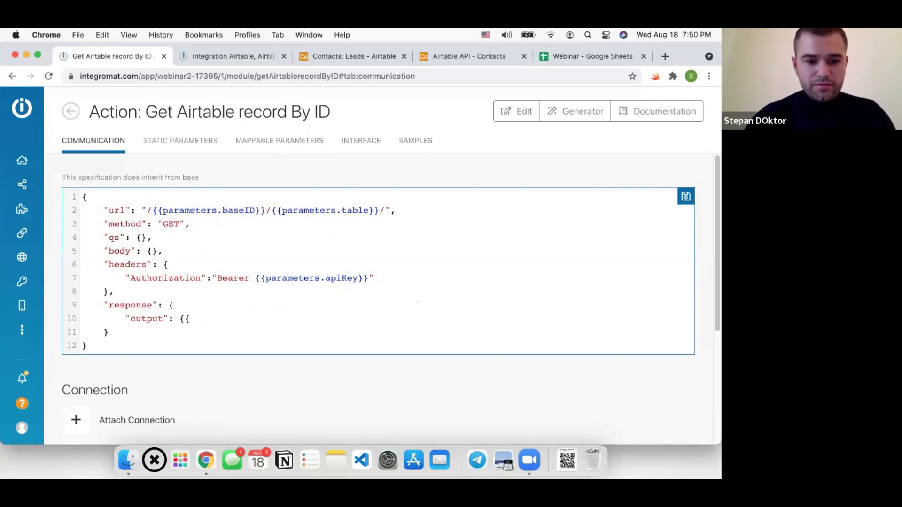
pyautogui.write('"{{bo')
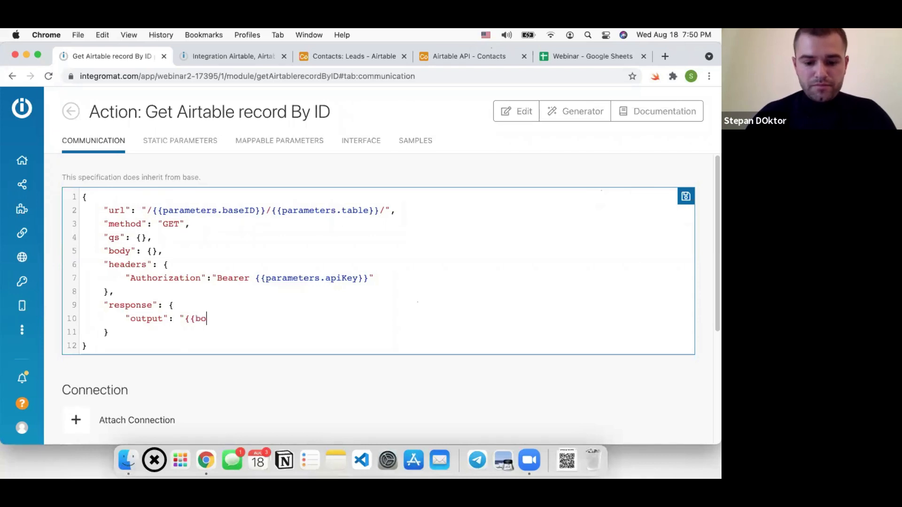
pyautogui.write('dy}}"')
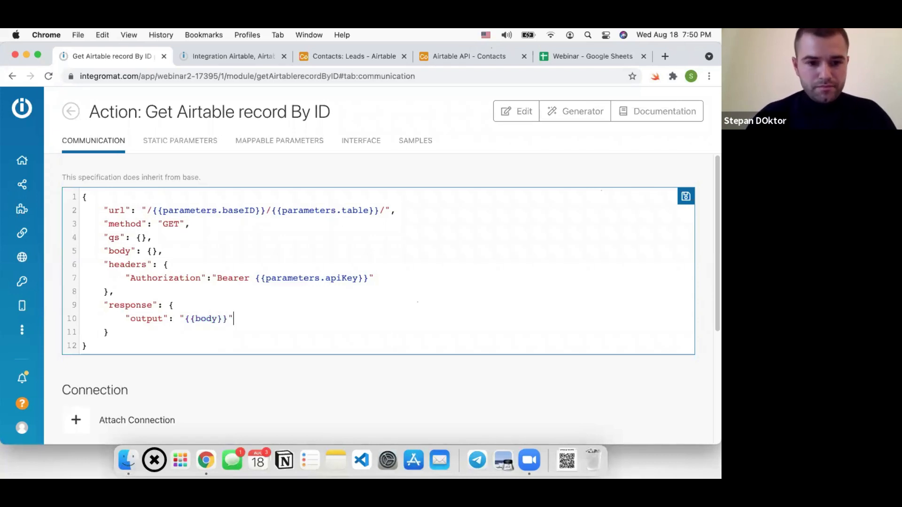
pyautogui.press('super+s')
pyautogui.click(211, 60)
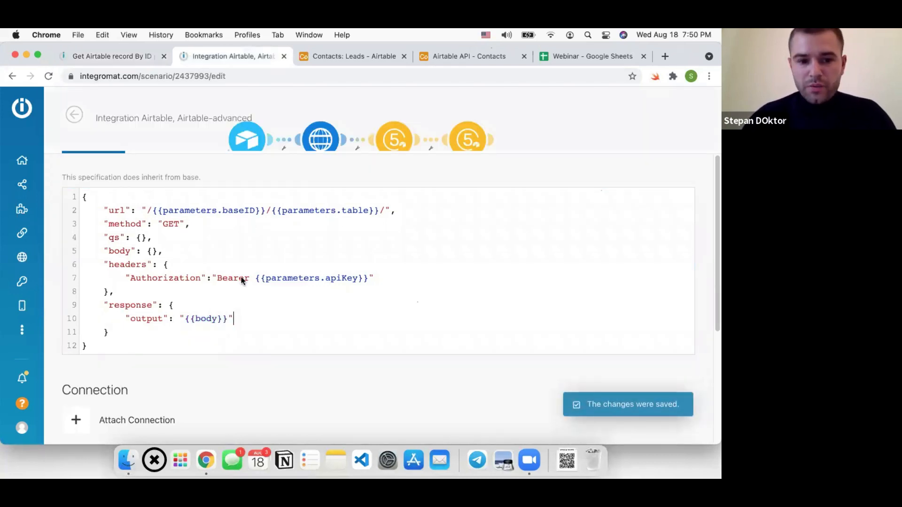
# Run only the custom Airtable module, inspect its two returned records, and save the scenario
pyautogui.rightClick(237, 213)
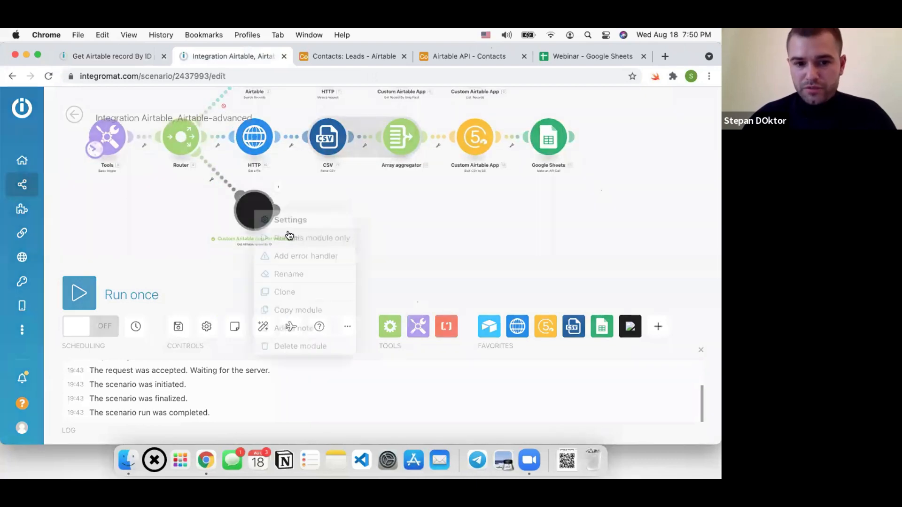
pyautogui.click(295, 238)
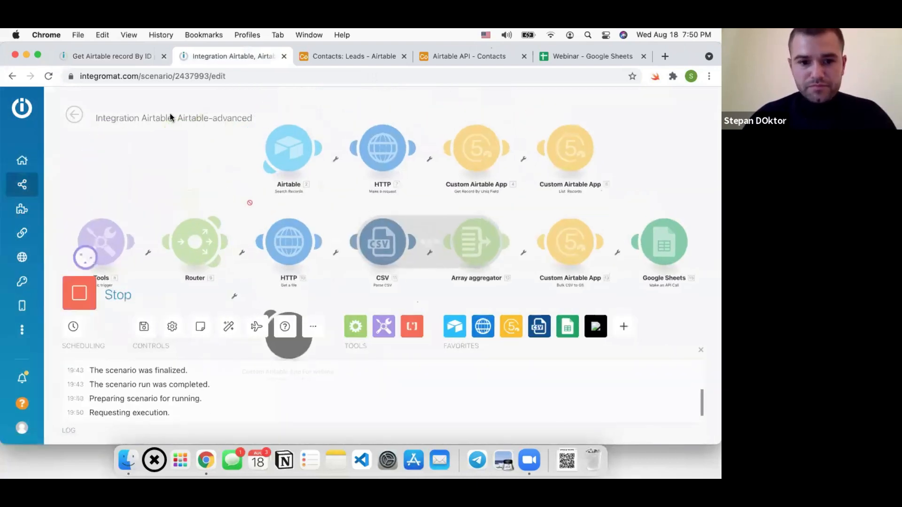
pyautogui.scroll(-5, 290, 213)
pyautogui.scroll(2, 272, 195)
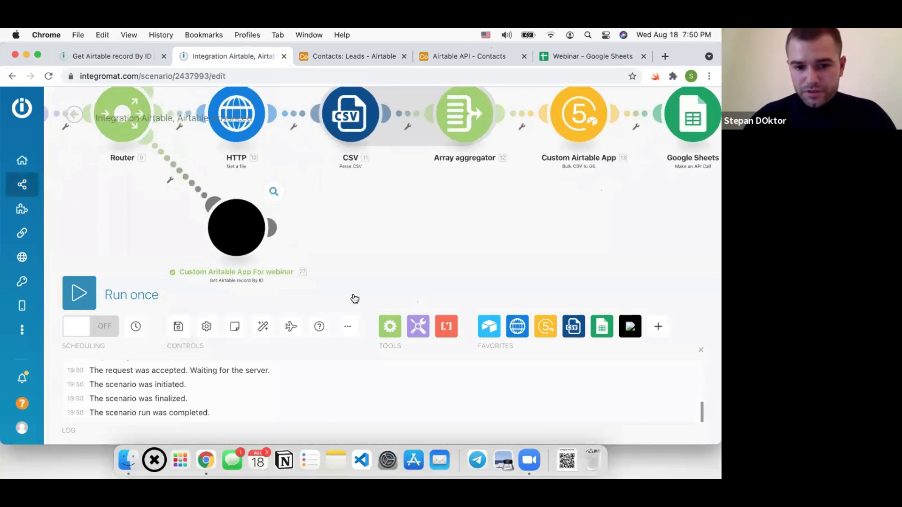
pyautogui.click(273, 192)
pyautogui.click(366, 282)
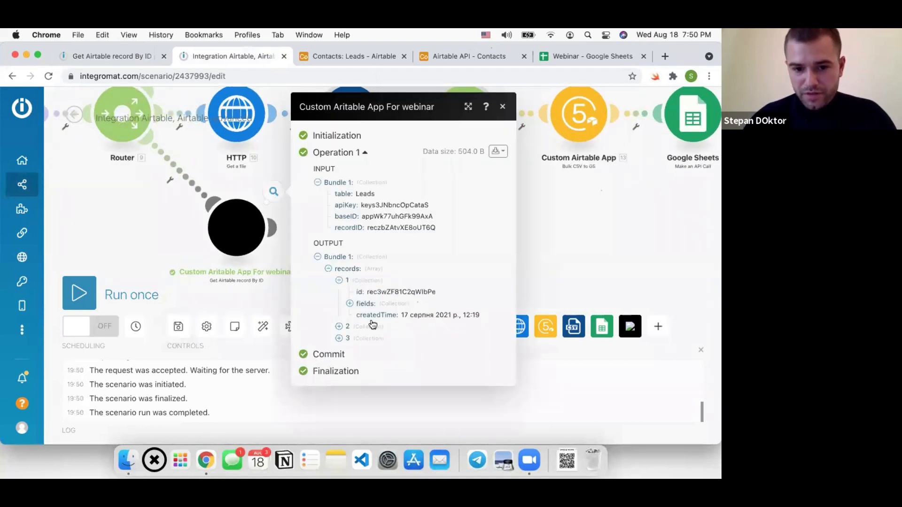
pyautogui.click(371, 327)
pyautogui.click(178, 327)
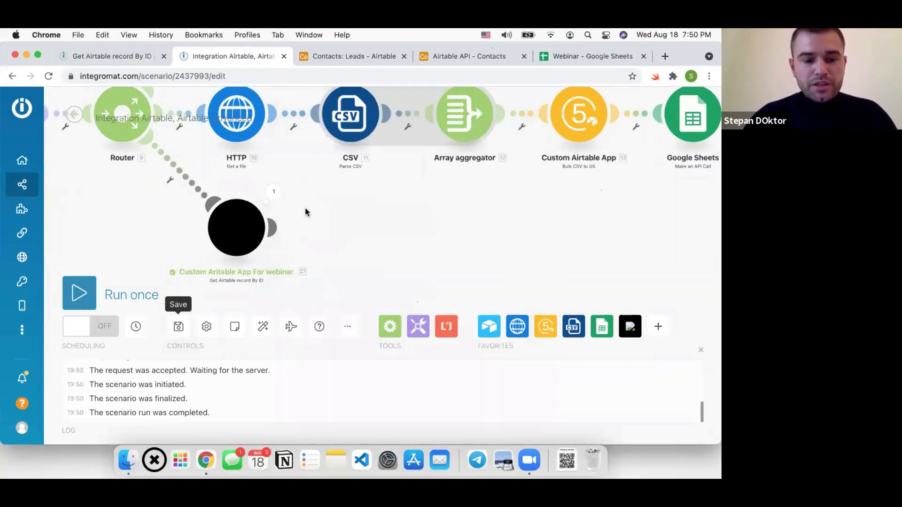
pyautogui.scroll(-5, 329, 217)
pyautogui.scroll(3, 298, 216)
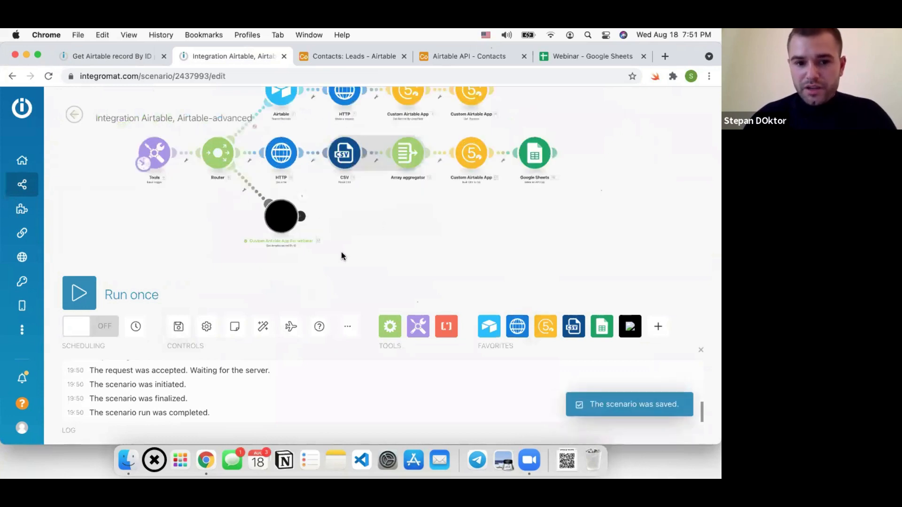
# Review the Get Airtable record By ID communication code, whose url now ends at the table
pyautogui.click(146, 58)
pyautogui.click(206, 294)
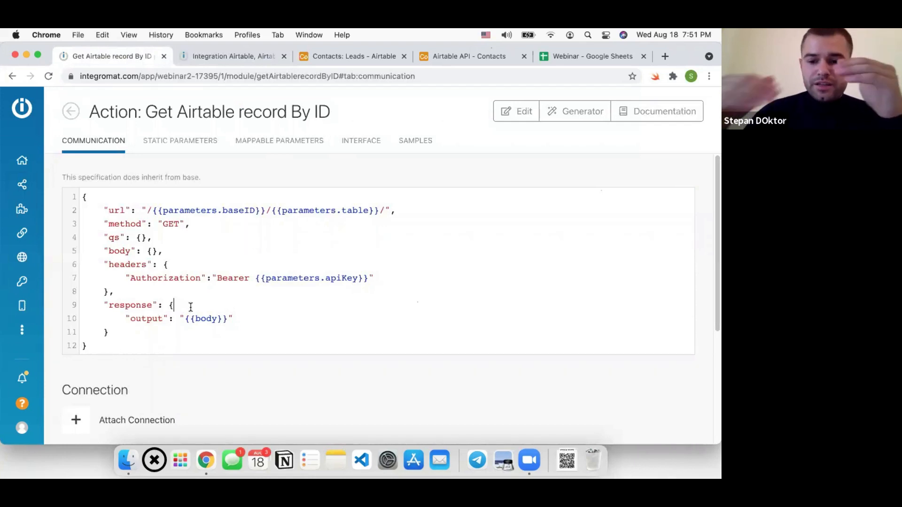
pyautogui.click(190, 307)
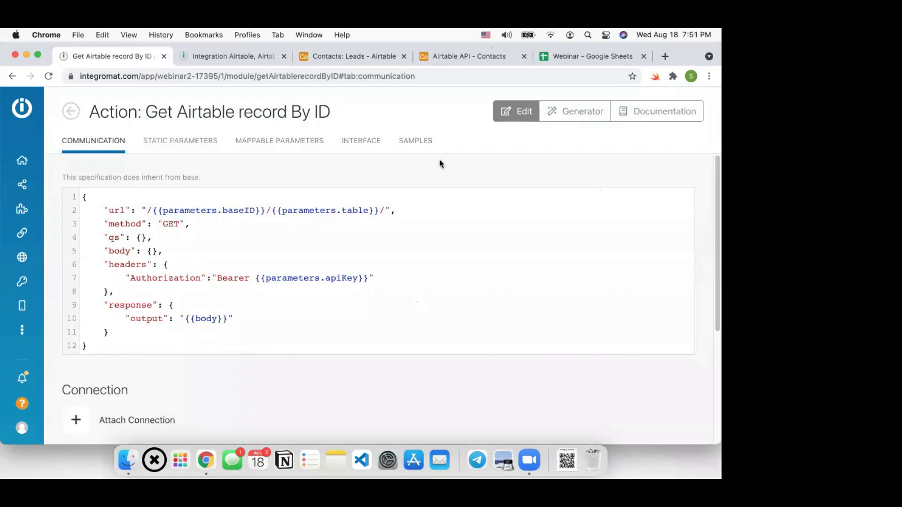
pyautogui.click(215, 58)
pyautogui.moveTo(332, 238); pyautogui.dragTo(336, 210)
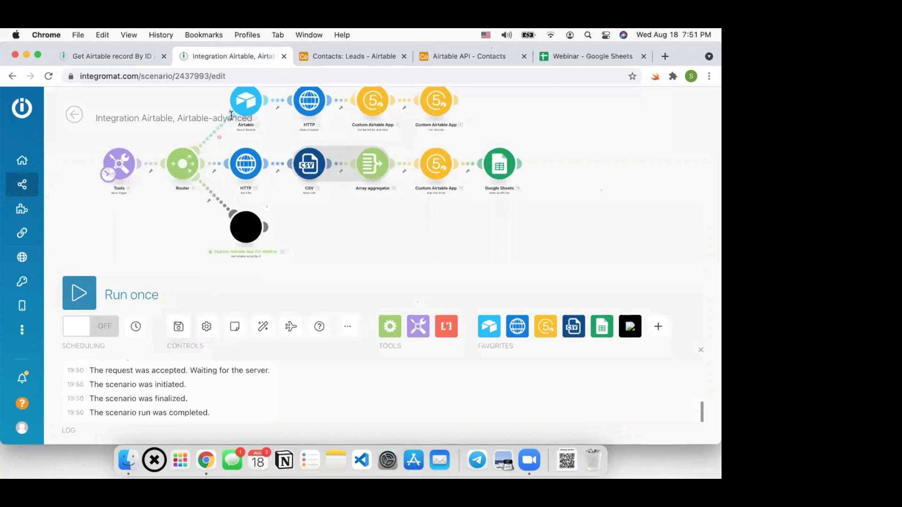
pyautogui.click(108, 58)
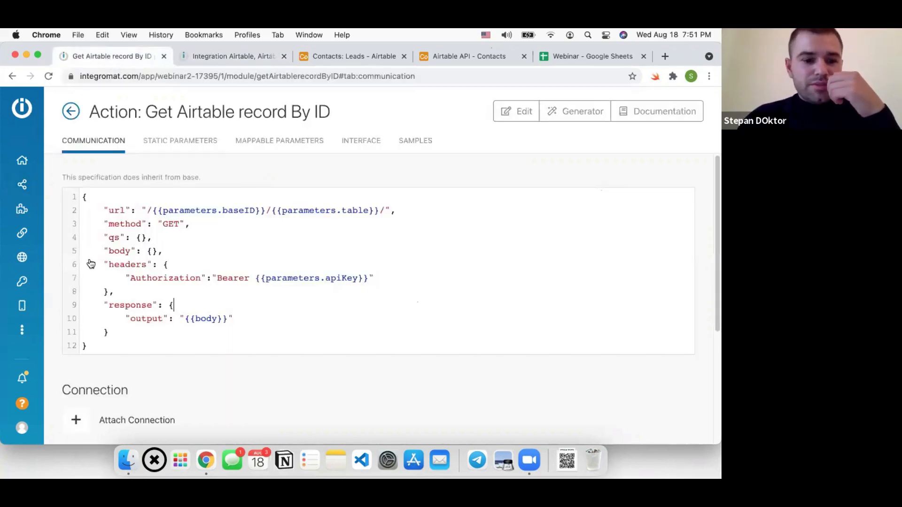
# Create a remote procedure named 'name', labelled 'Label', using the api key connection
pyautogui.click(70, 112)
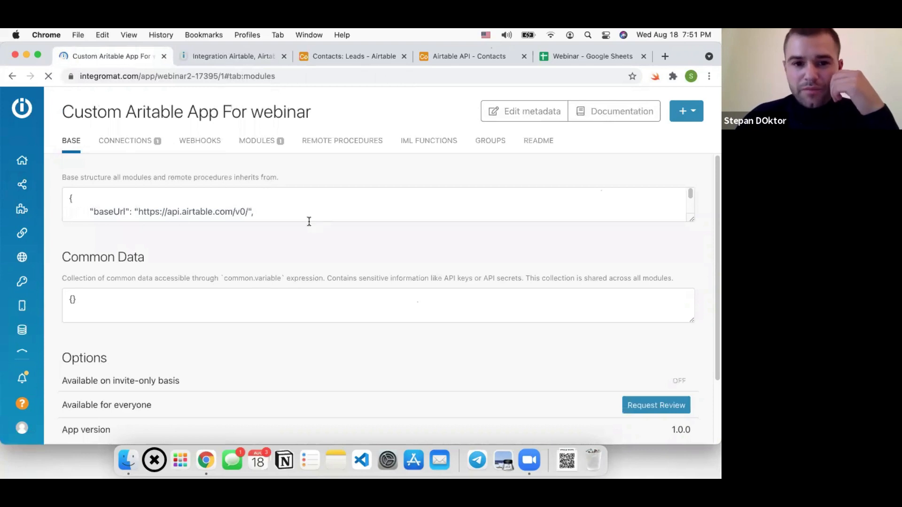
pyautogui.click(307, 170)
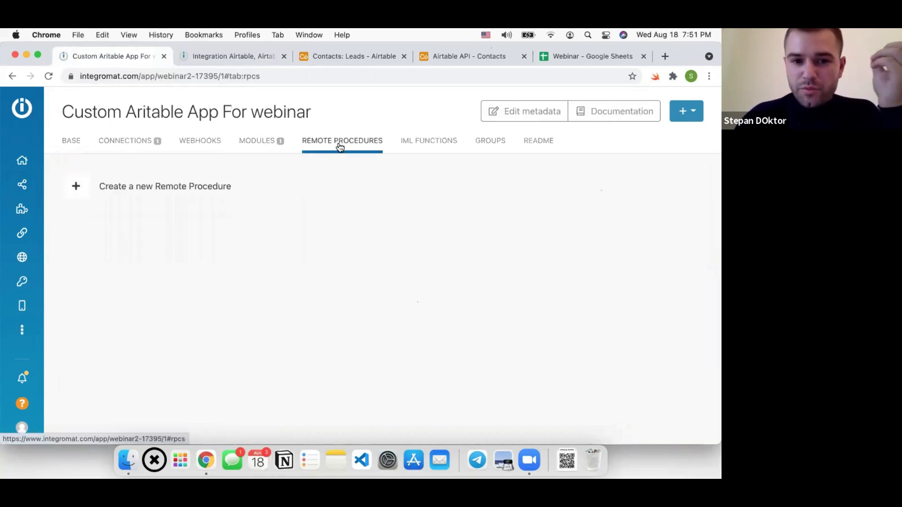
pyautogui.click(175, 192)
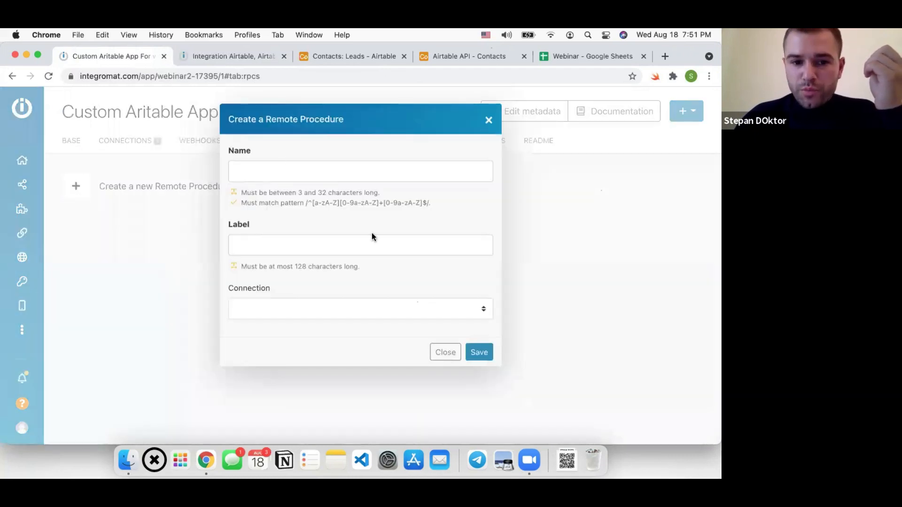
pyautogui.click(352, 174)
pyautogui.write('name')
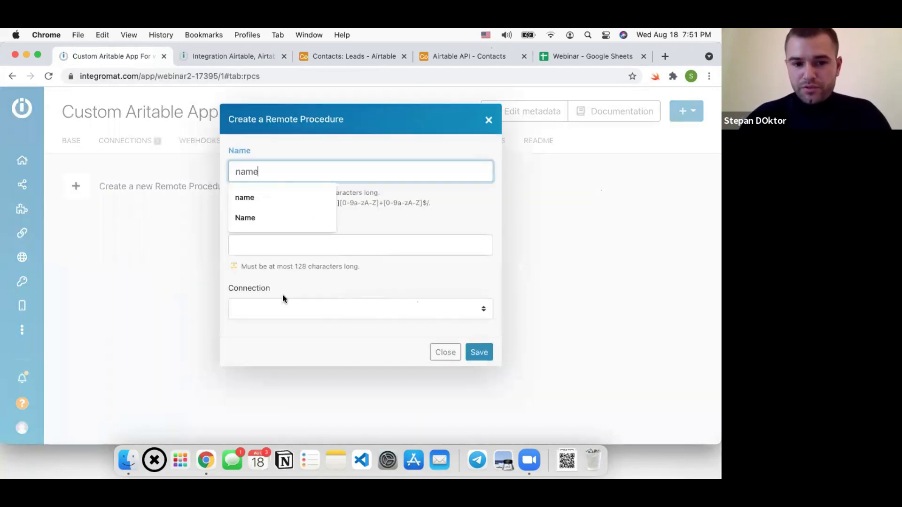
pyautogui.click(300, 246)
pyautogui.write('Labe')
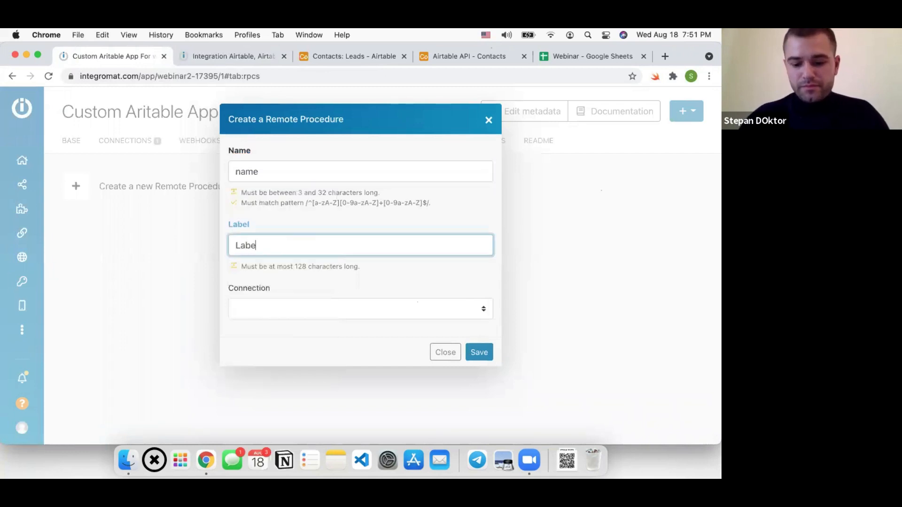
pyautogui.write('l')
pyautogui.click(365, 304)
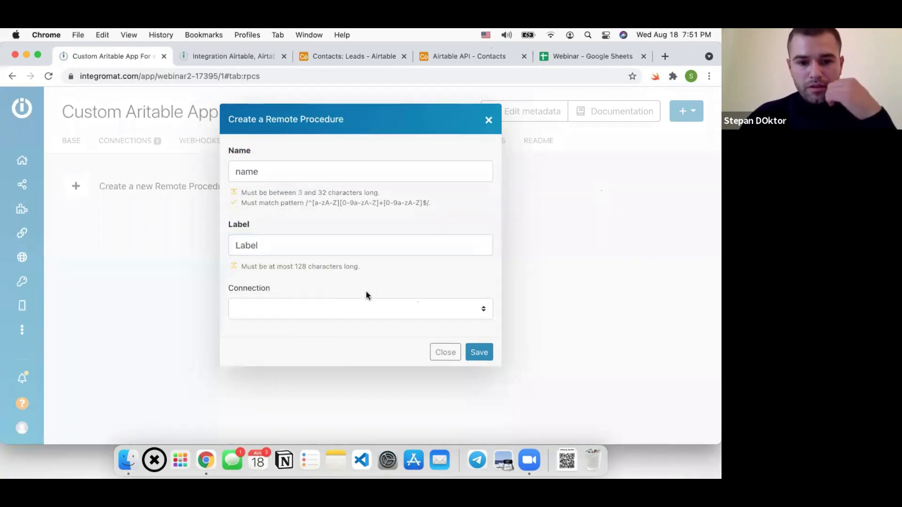
pyautogui.click(330, 325)
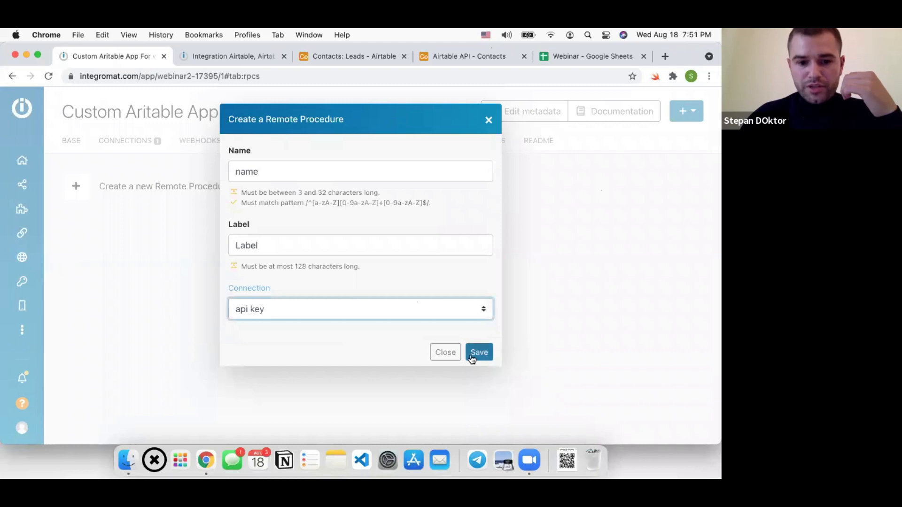
pyautogui.click(479, 352)
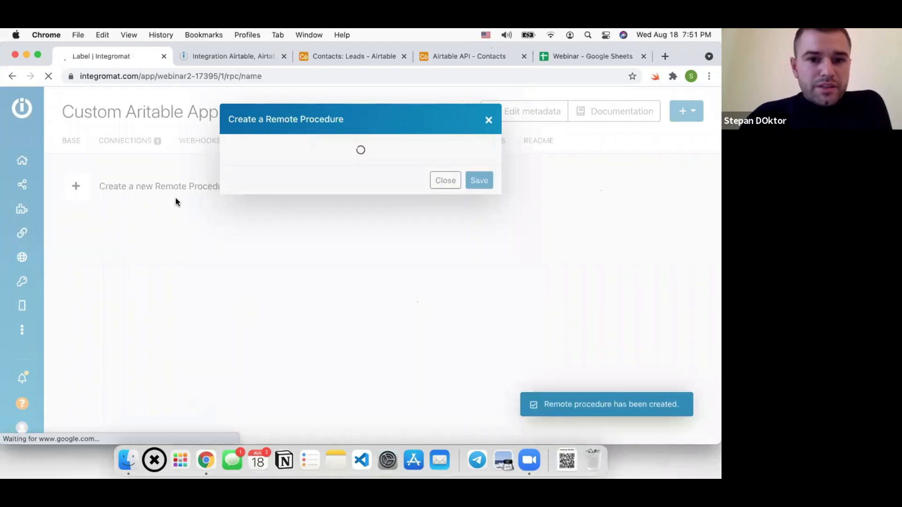
# Look over the new remote procedure's code, then go to the app's module list
pyautogui.click(191, 249)
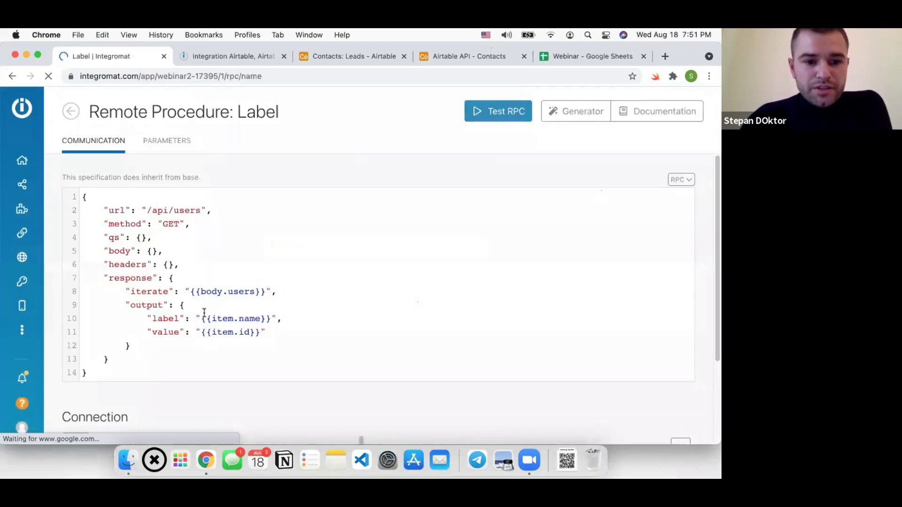
pyautogui.moveTo(87, 374); pyautogui.dragTo(79, 194)
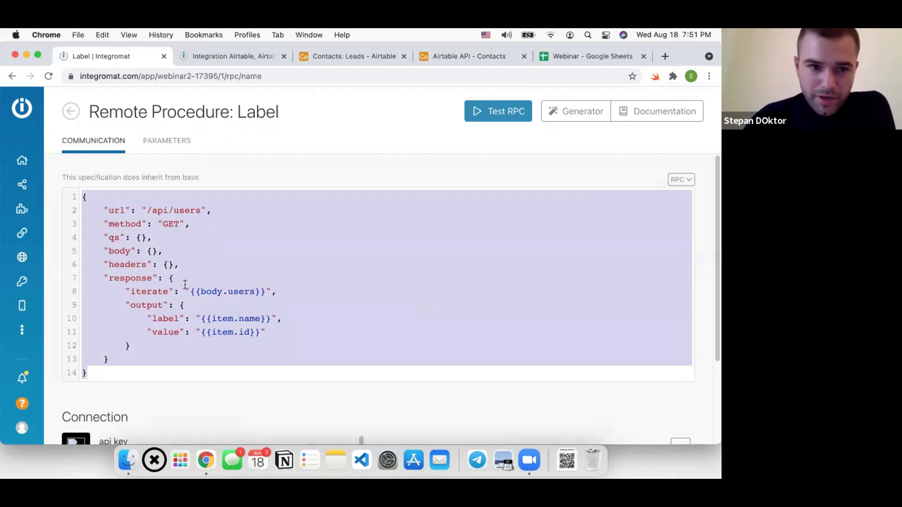
pyautogui.click(67, 114)
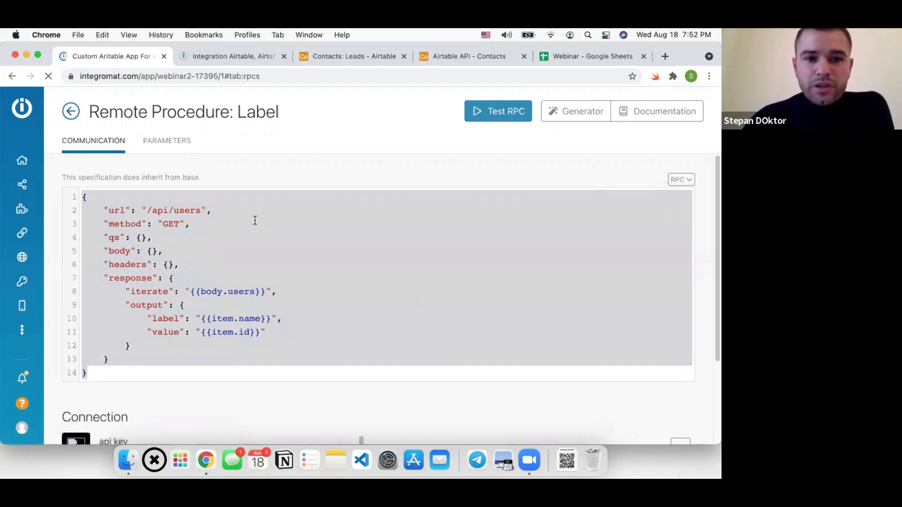
pyautogui.click(249, 139)
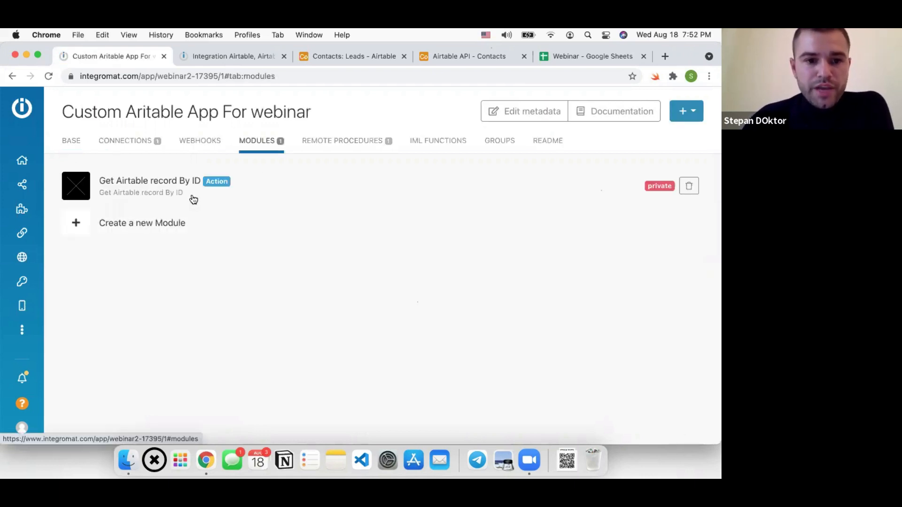
# Clear all existing mappable parameters of the Get Airtable record By ID module
pyautogui.click(174, 191)
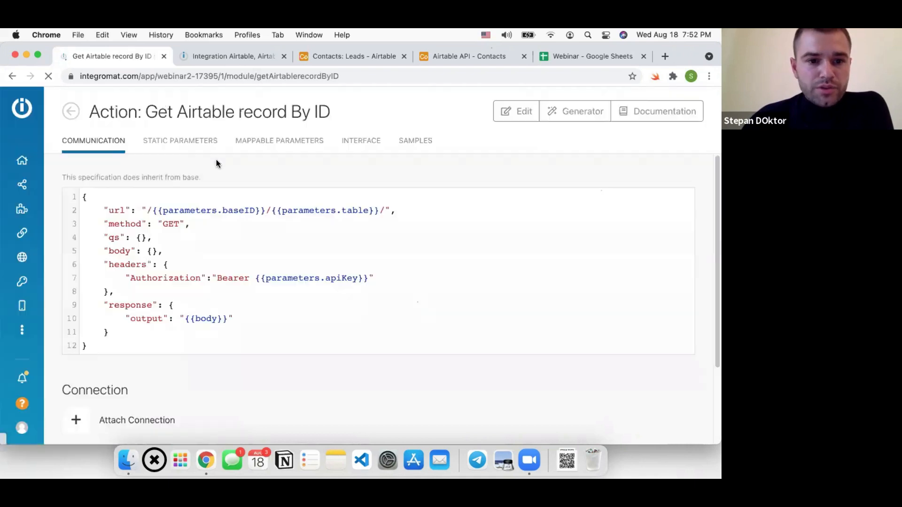
pyautogui.click(282, 142)
pyautogui.click(242, 356)
pyautogui.press('super+a')
pyautogui.press('super+c')
pyautogui.press('BackSpace')
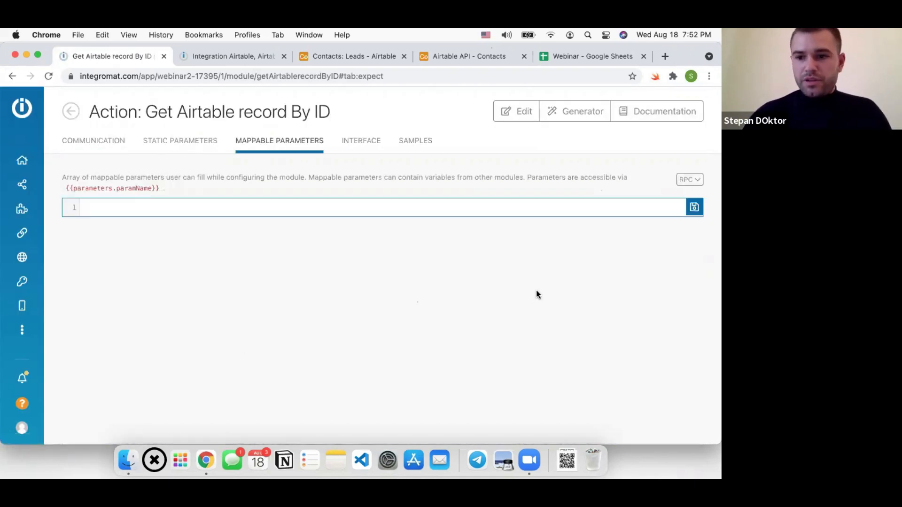
# Insert the Label remote procedure reference as the single quoted entry "rpc://name"
pyautogui.click(690, 179)
pyautogui.click(653, 202)
pyautogui.click(80, 207)
pyautogui.write('"rpc://name')
pyautogui.click(142, 208)
pyautogui.write('"')
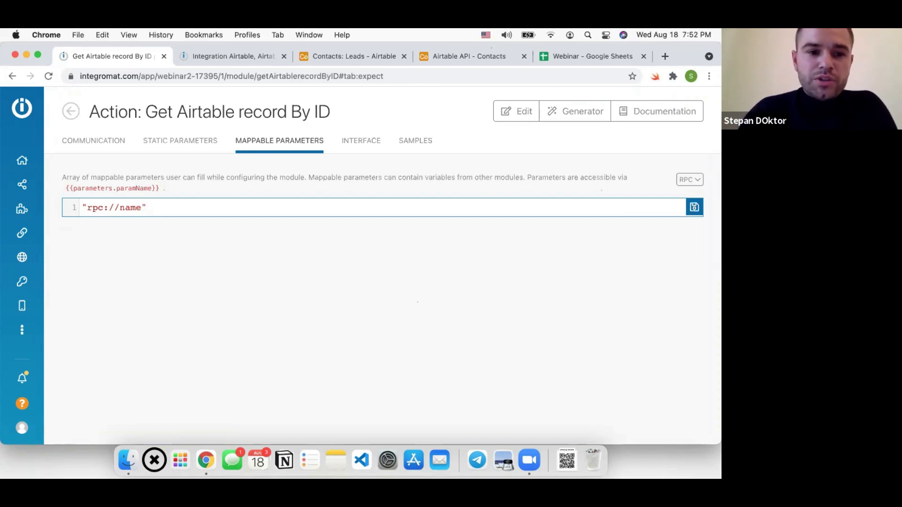
pyautogui.click(230, 54)
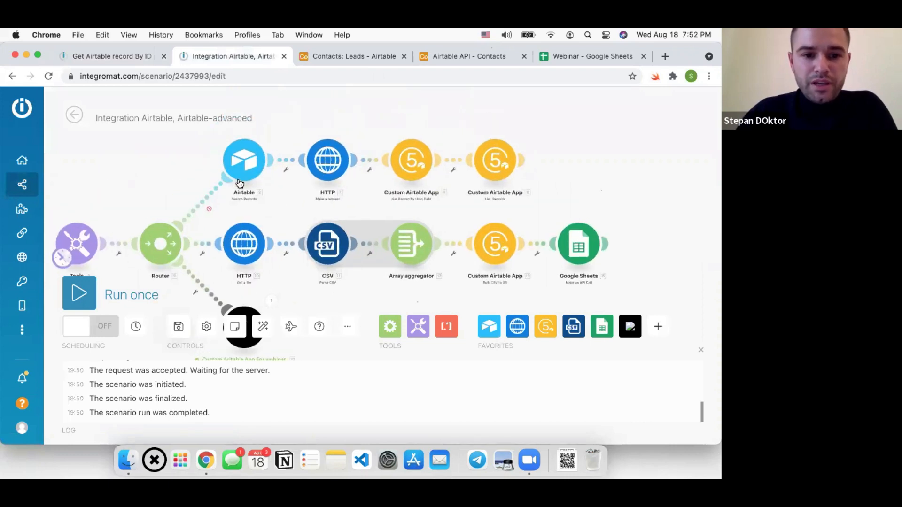
# Confirm the Airtable search module still uses base Contacts and table Leads
pyautogui.click(246, 160)
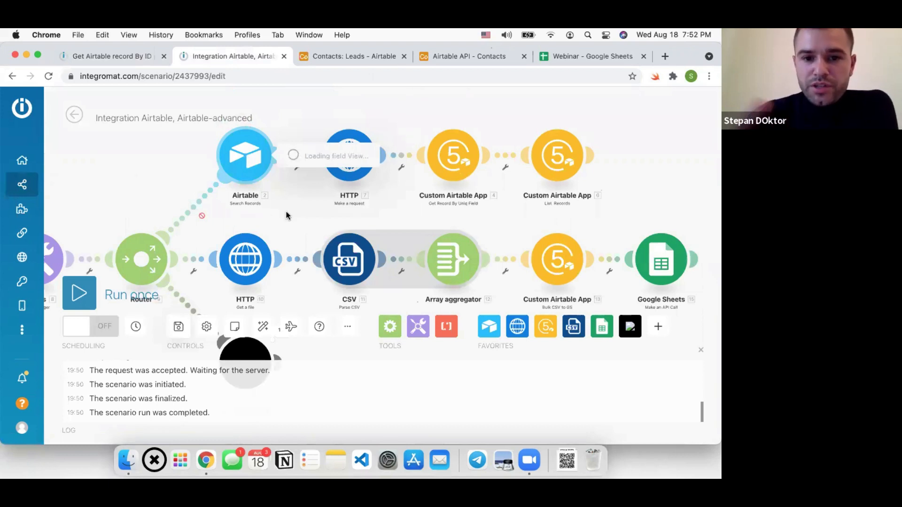
pyautogui.scroll(-1, 346, 212)
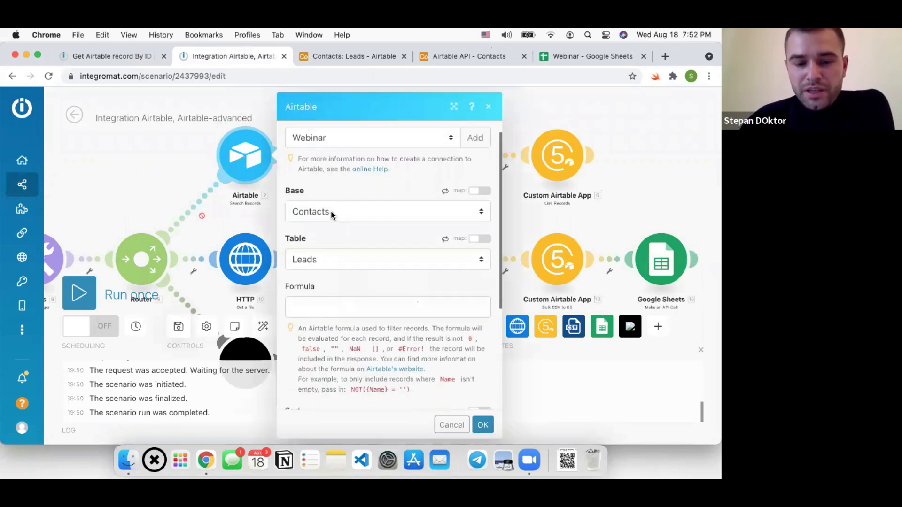
pyautogui.click(332, 213)
pyautogui.click(332, 212)
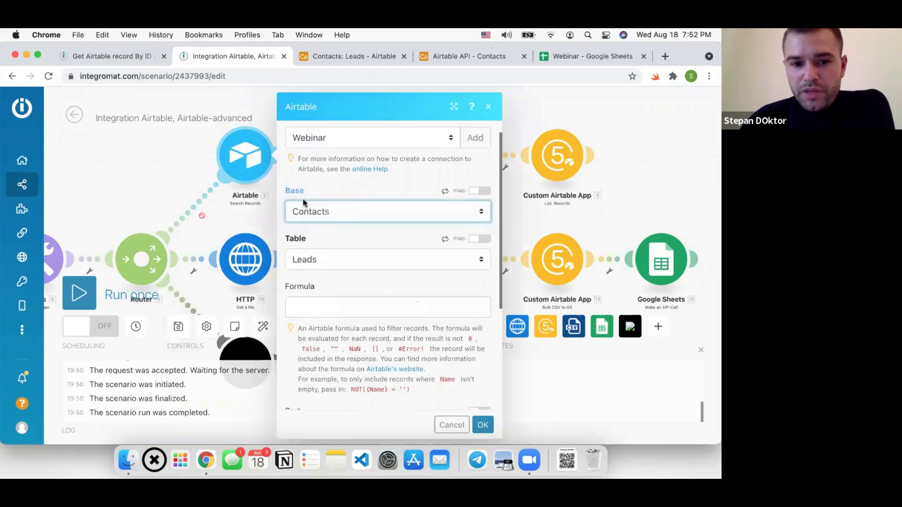
pyautogui.doubleClick(337, 236)
pyautogui.click(326, 258)
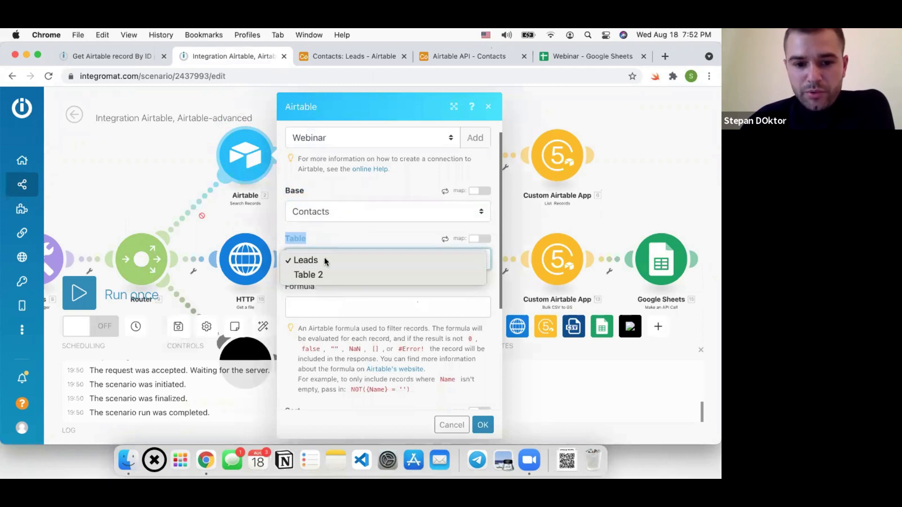
pyautogui.click(340, 233)
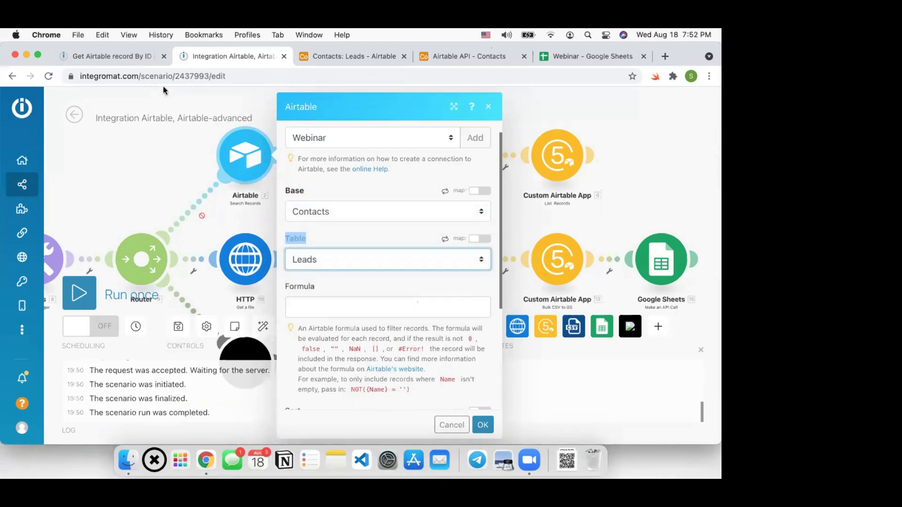
pyautogui.click(127, 62)
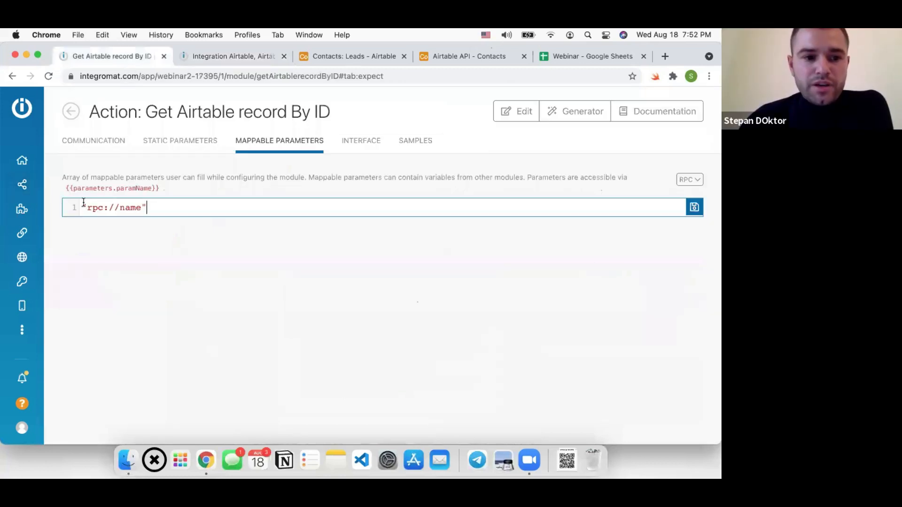
# Paste the apiKey, baseID, table and recordID text-field definitions into mappable parameters and save
pyautogui.tripleClick(178, 214)
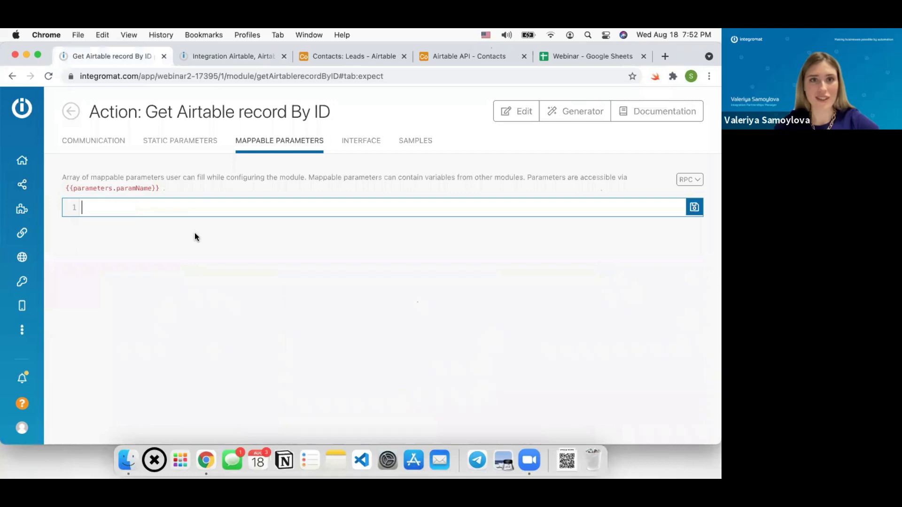
pyautogui.press('super+v')
pyautogui.press('super+s')
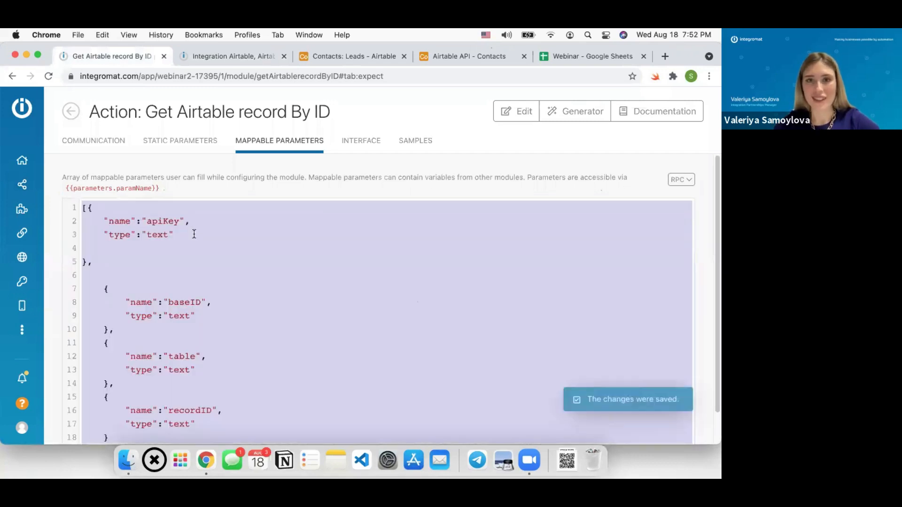
pyautogui.click(194, 233)
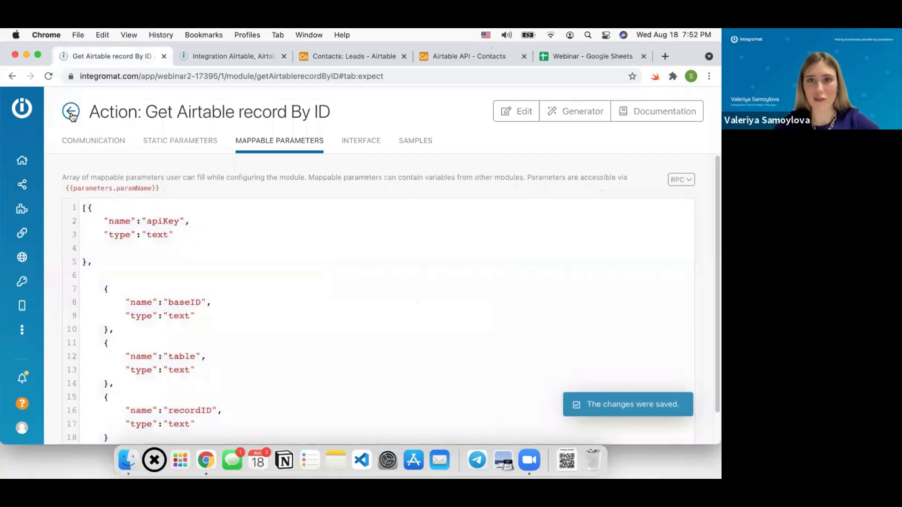
pyautogui.click(71, 114)
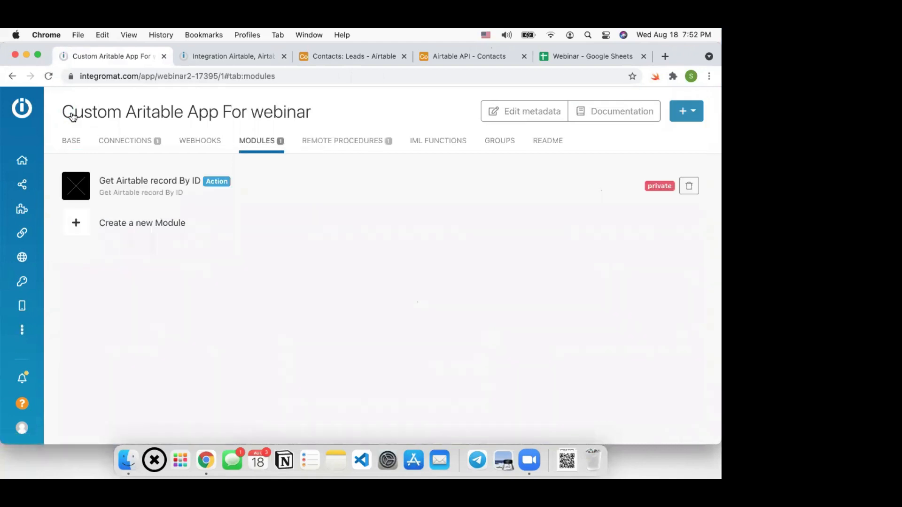
pyautogui.click(194, 56)
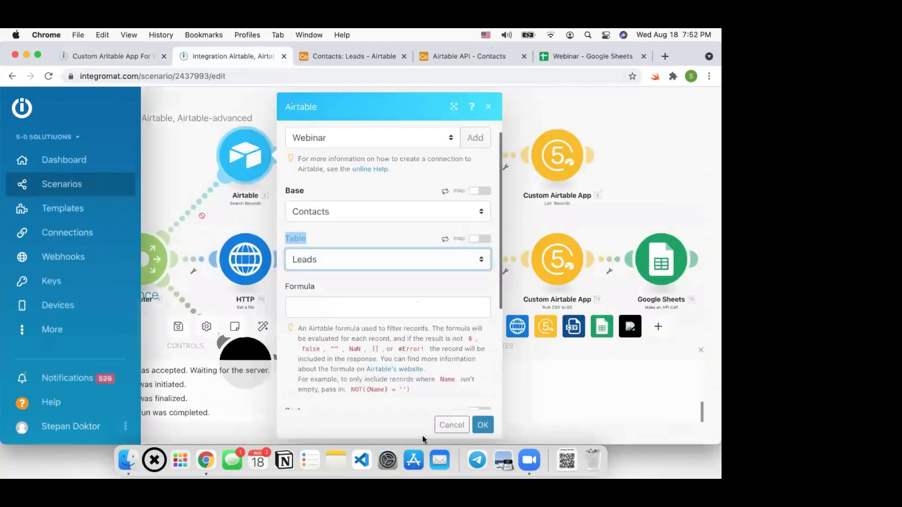
# Close the Airtable settings and check the List Records module's settings without changing them
pyautogui.click(452, 425)
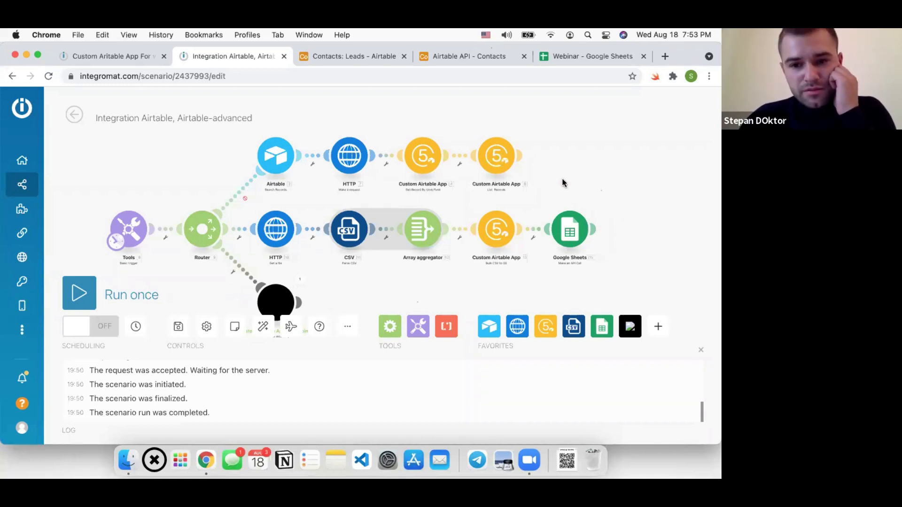
pyautogui.click(498, 170)
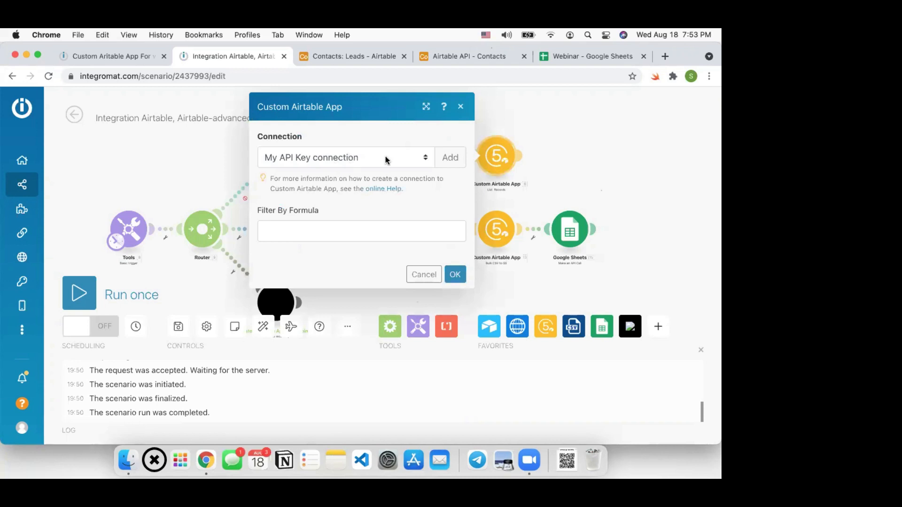
pyautogui.click(425, 272)
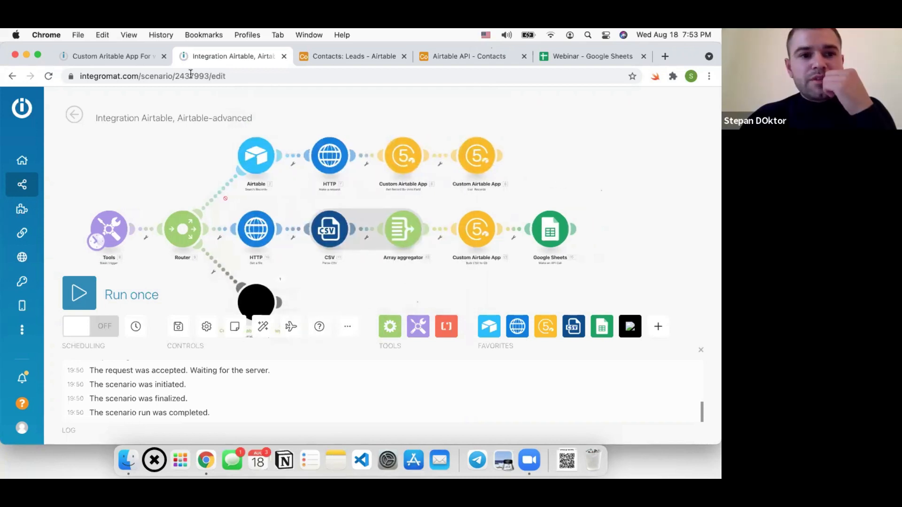
pyautogui.click(115, 53)
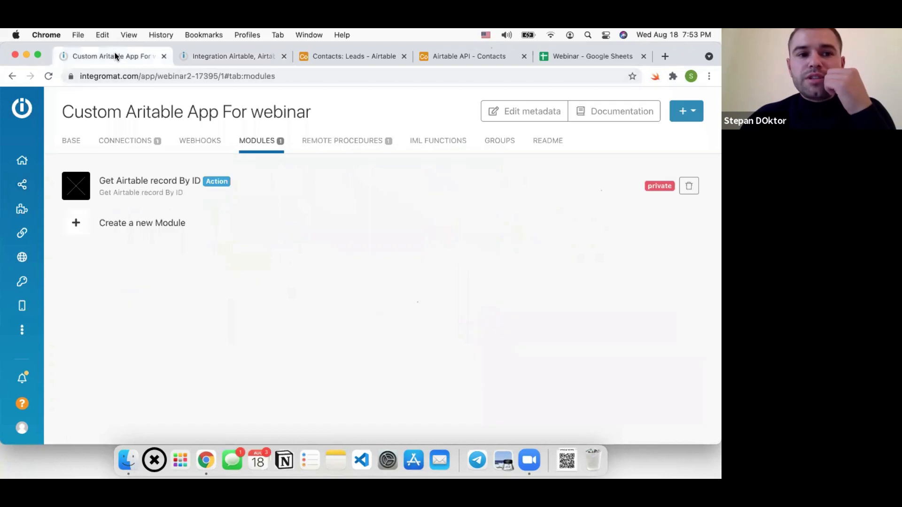
# Open the new Custom Aritable App module's settings showing apiKey, baseID, table Leads and recordID
pyautogui.click(222, 56)
pyautogui.moveTo(166, 200); pyautogui.dragTo(174, 171)
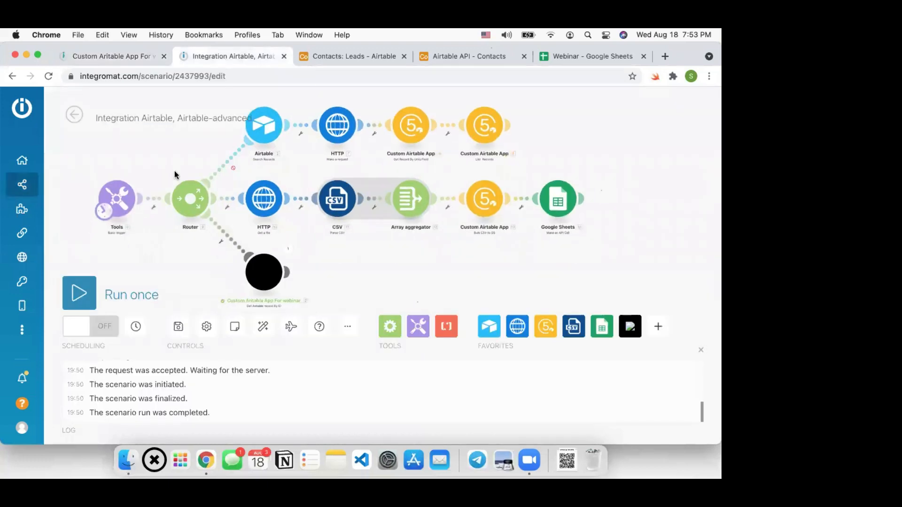
pyautogui.moveTo(288, 241); pyautogui.dragTo(297, 246)
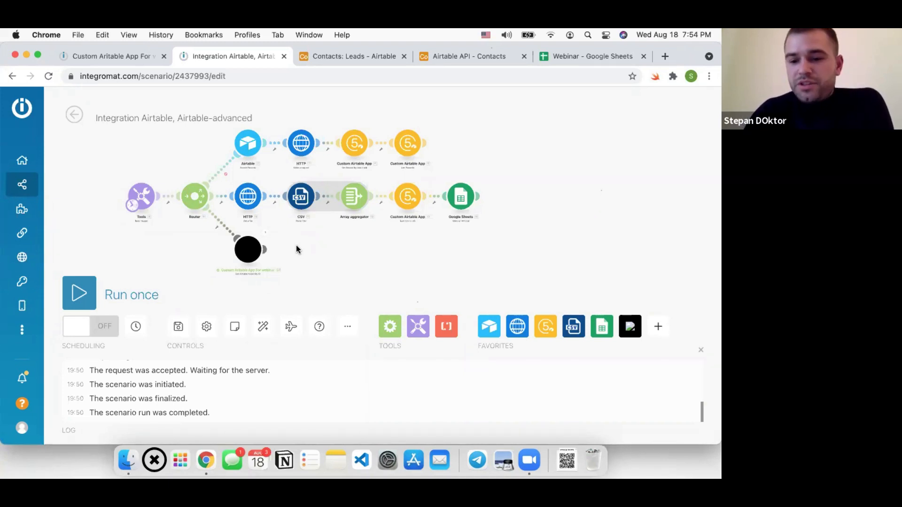
pyautogui.click(252, 250)
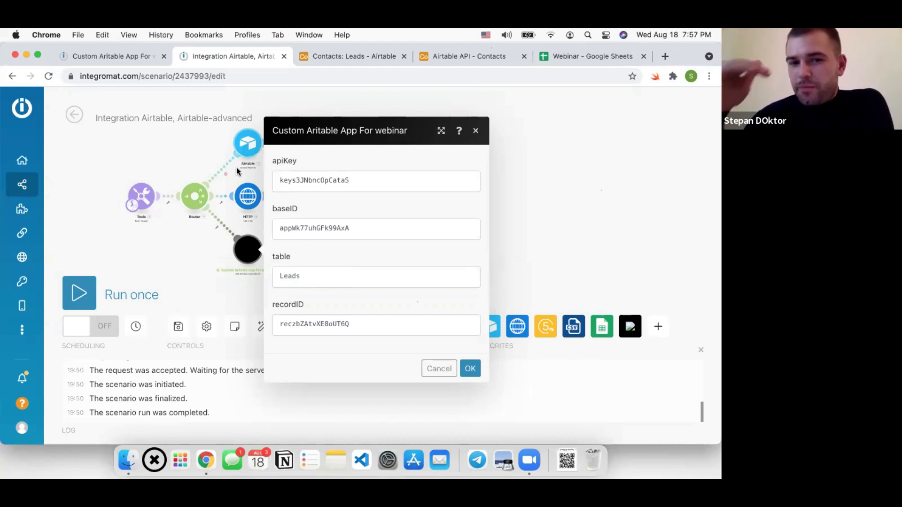
# Close the custom module's settings, then pan and zoom around the three-branch Router scenario
pyautogui.click(198, 243)
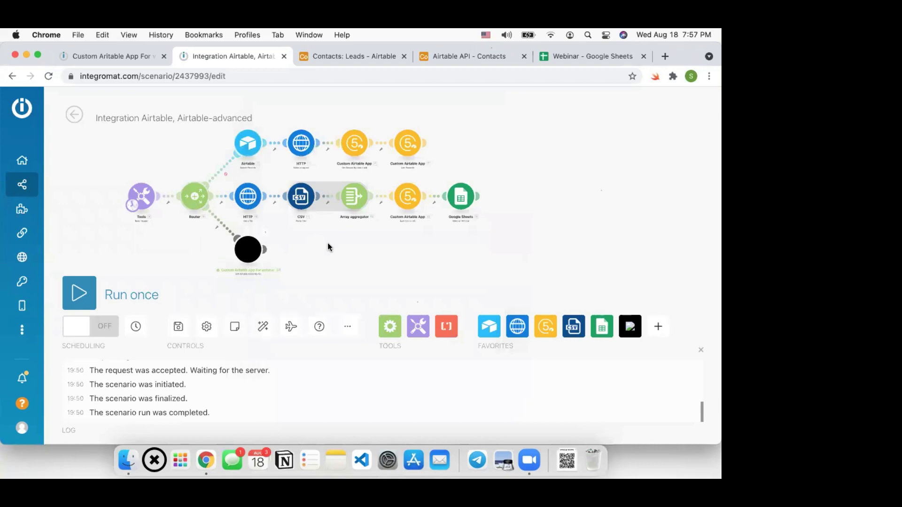
pyautogui.moveTo(314, 248); pyautogui.dragTo(328, 244)
pyautogui.scroll(2, 337, 236)
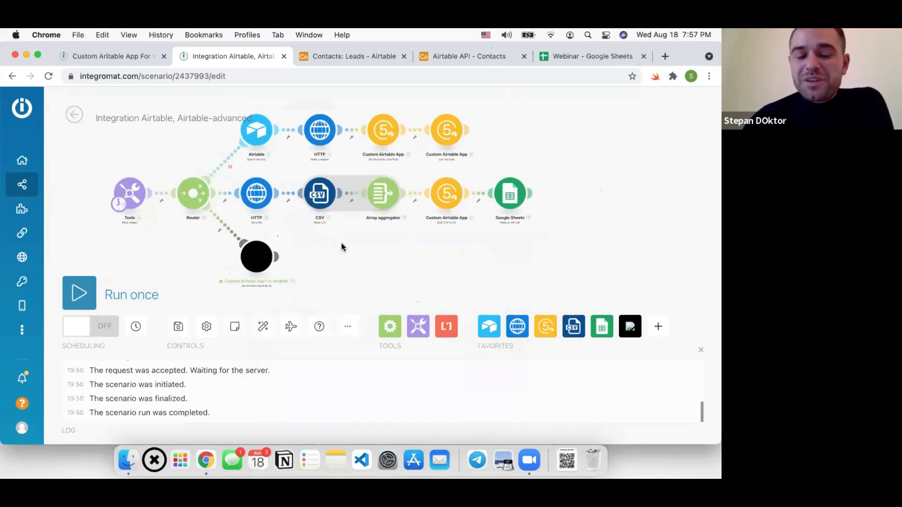
pyautogui.moveTo(331, 250); pyautogui.dragTo(342, 256)
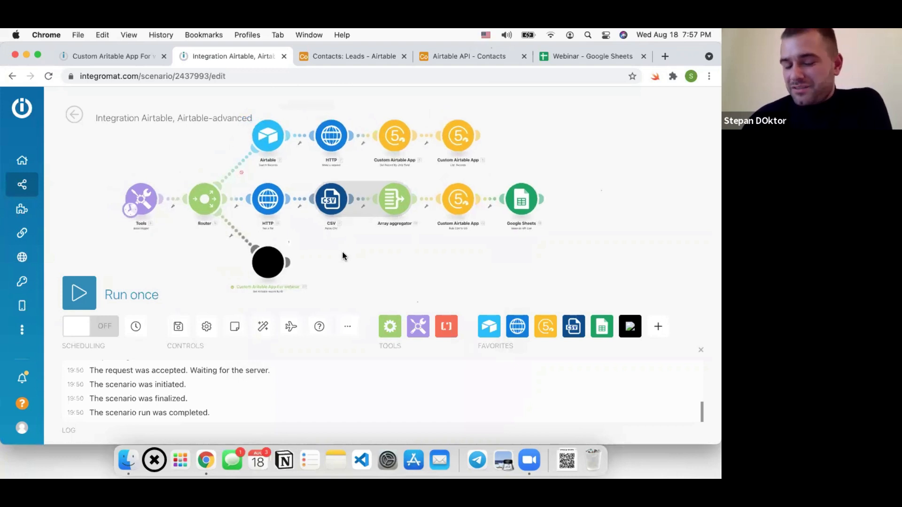
pyautogui.moveTo(343, 256); pyautogui.dragTo(349, 258)
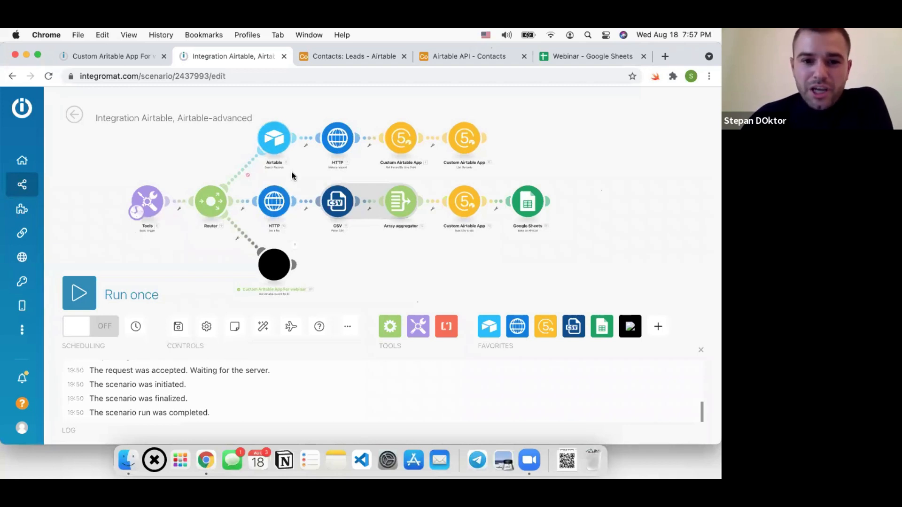
pyautogui.scroll(2, 147, 207)
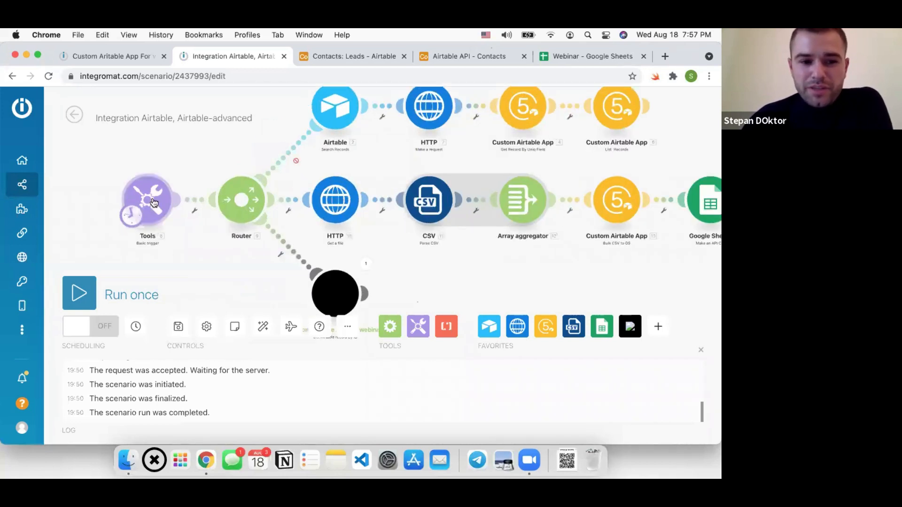
pyautogui.scroll(-2, 153, 203)
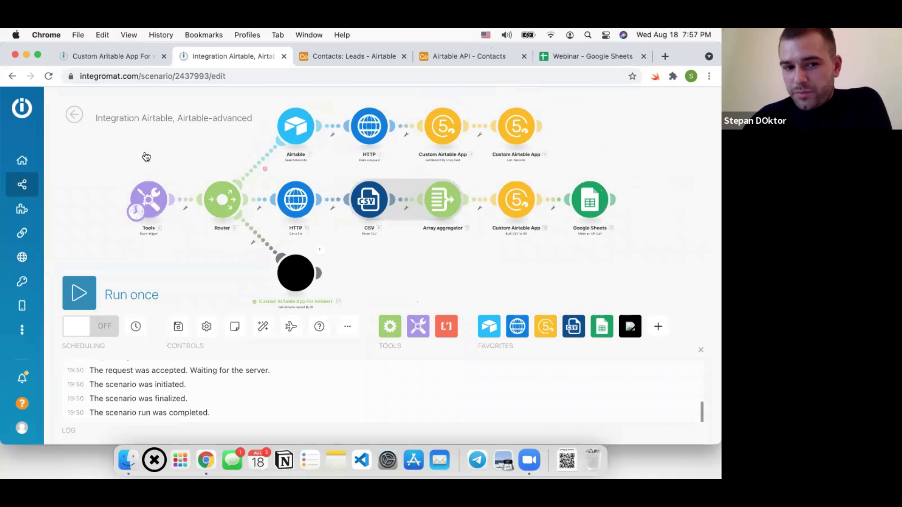
pyautogui.scroll(2, 370, 128)
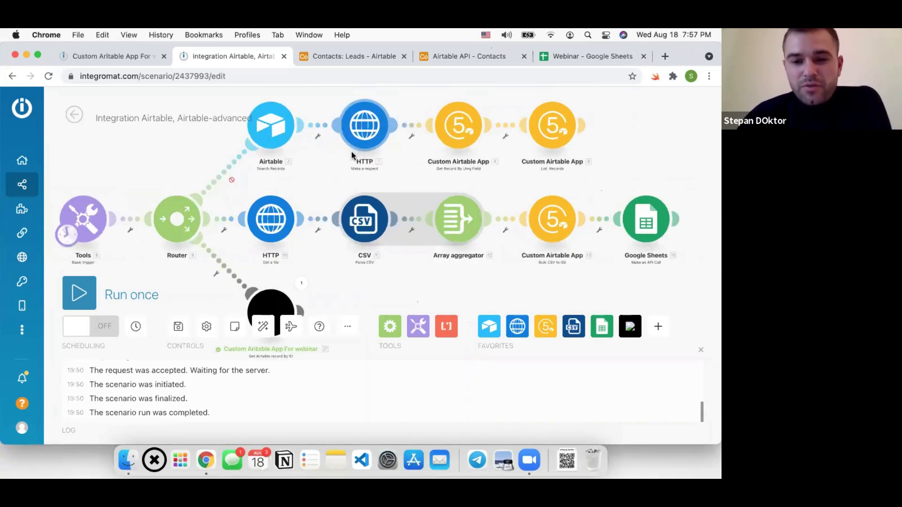
pyautogui.scroll(-2, 351, 151)
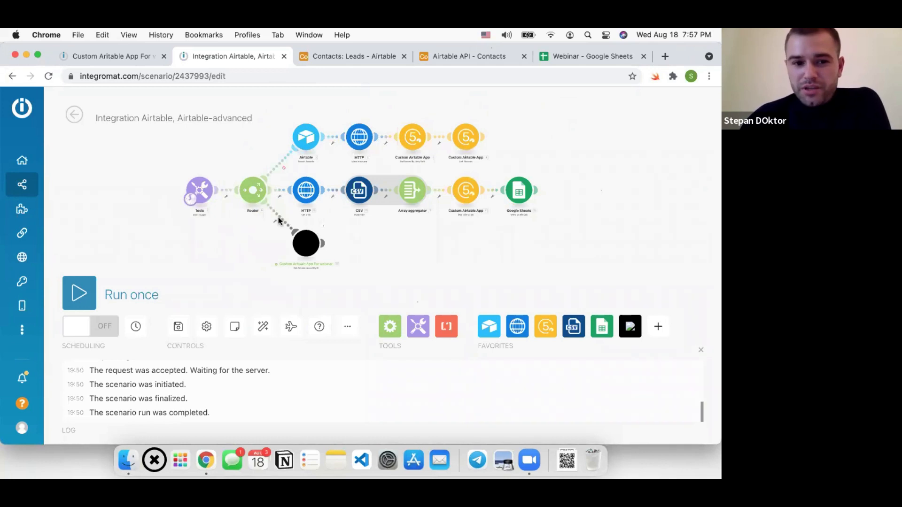
pyautogui.scroll(2, 278, 217)
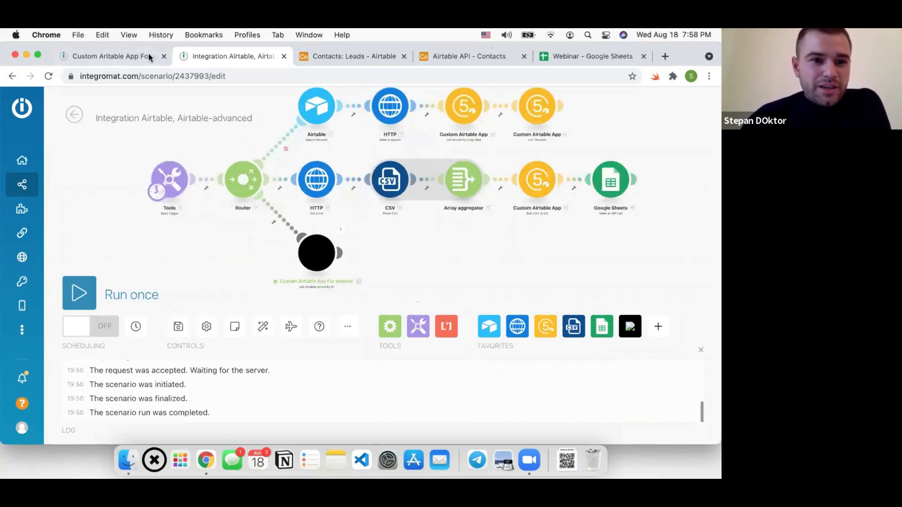
pyautogui.click(129, 56)
pyautogui.click(179, 189)
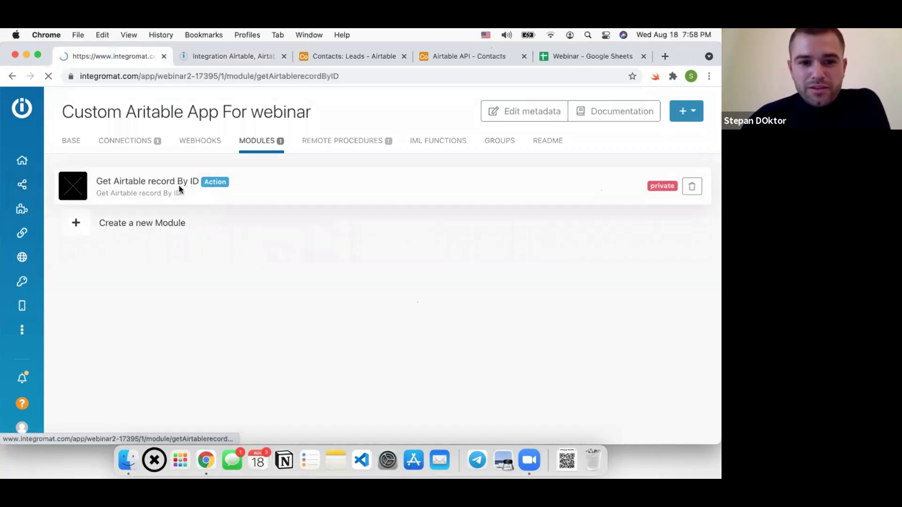
pyautogui.moveTo(147, 211); pyautogui.dragTo(385, 211)
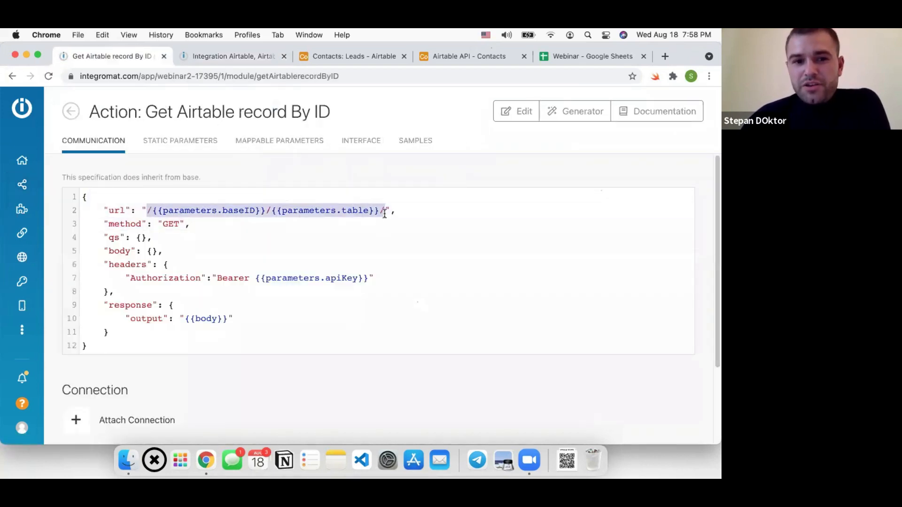
pyautogui.click(259, 56)
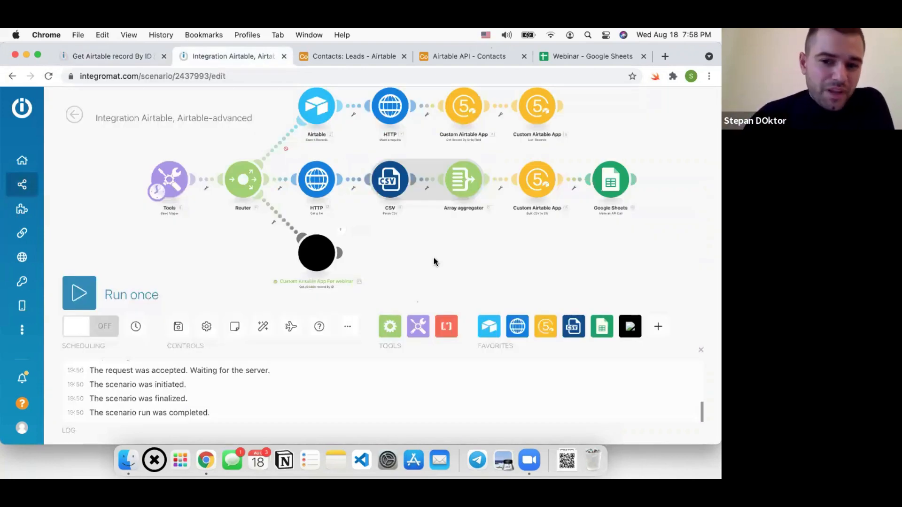
# Pan the scenario diagram left and close the completed-run log panel
pyautogui.scroll(-3, 434, 257)
pyautogui.moveTo(434, 257); pyautogui.dragTo(377, 254)
pyautogui.scroll(3, 377, 257)
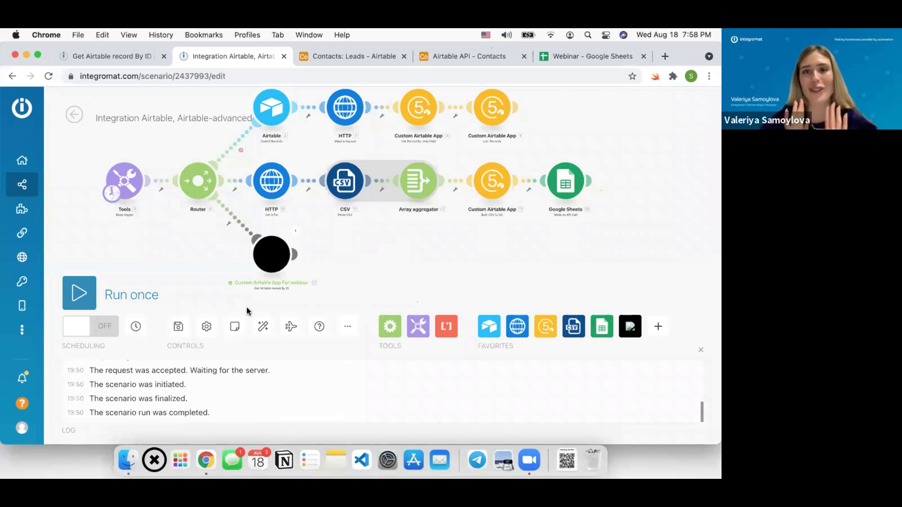
pyautogui.click(700, 351)
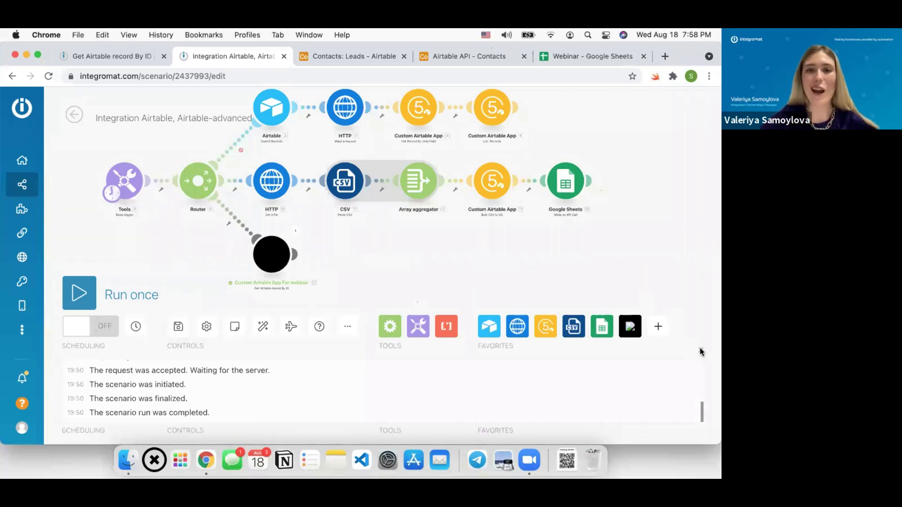